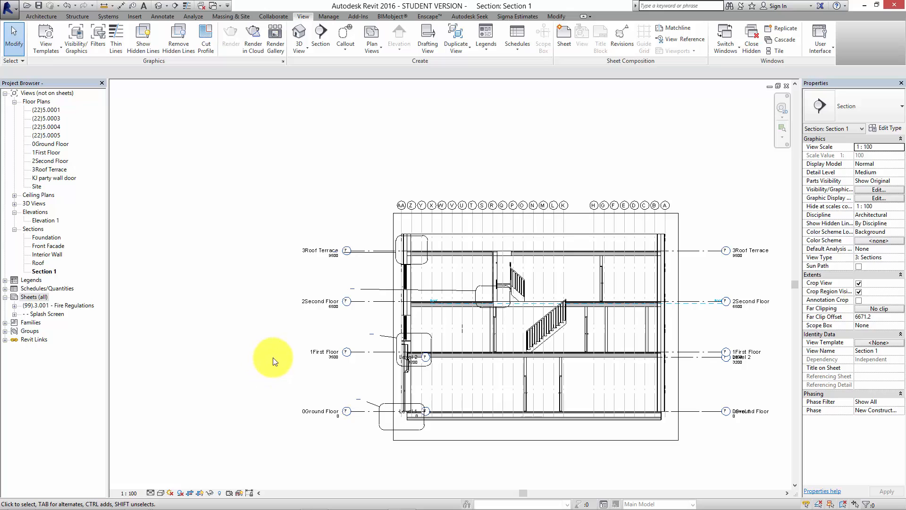
Examine the floor levels, staircases and detail callouts in the Section 1 view.
middle_drag(251, 354, 233, 344)
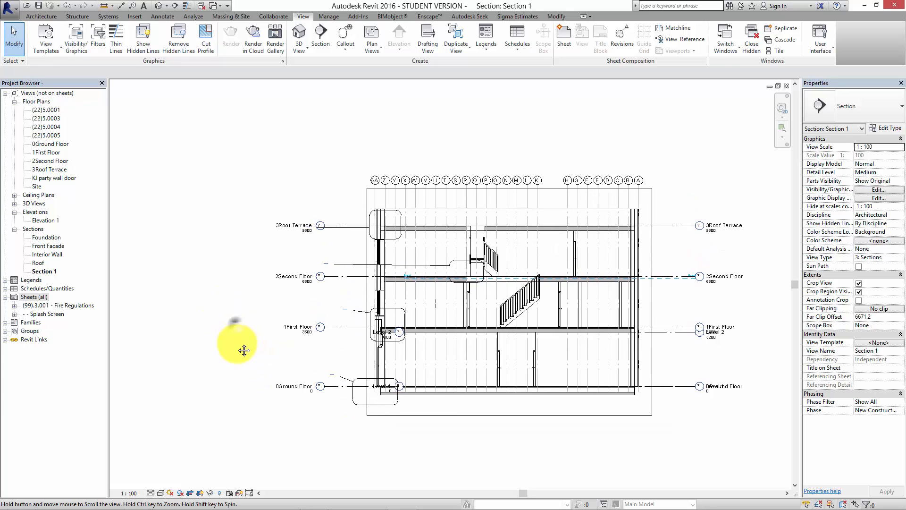
click(206, 305)
scroll(274, 299, up, 5)
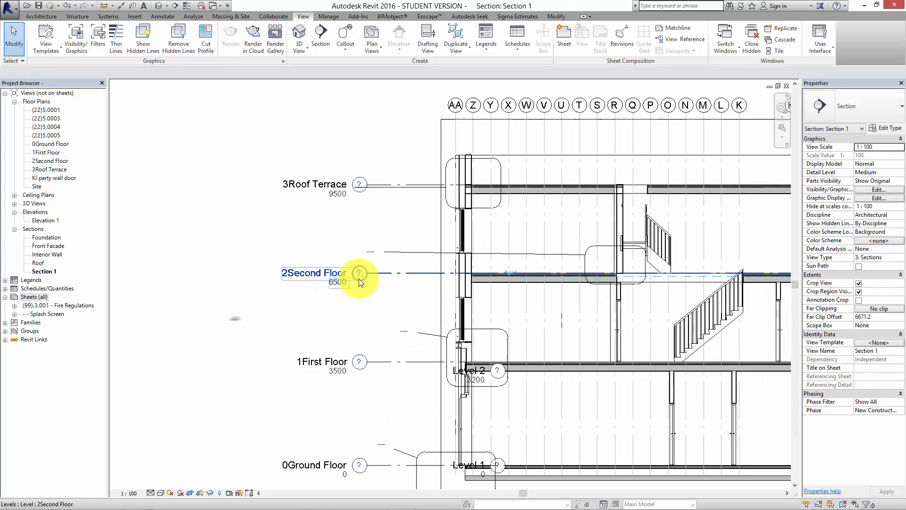
middle_drag(362, 281, 368, 318)
middle_drag(237, 325, 259, 327)
scroll(249, 290, down, 2)
middle_drag(250, 293, 278, 279)
middle_click(280, 130)
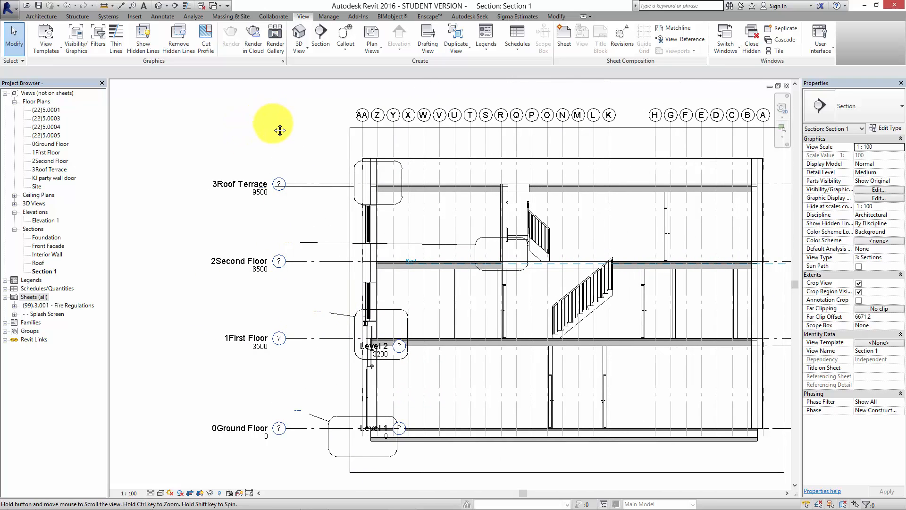
middle_drag(279, 130, 268, 101)
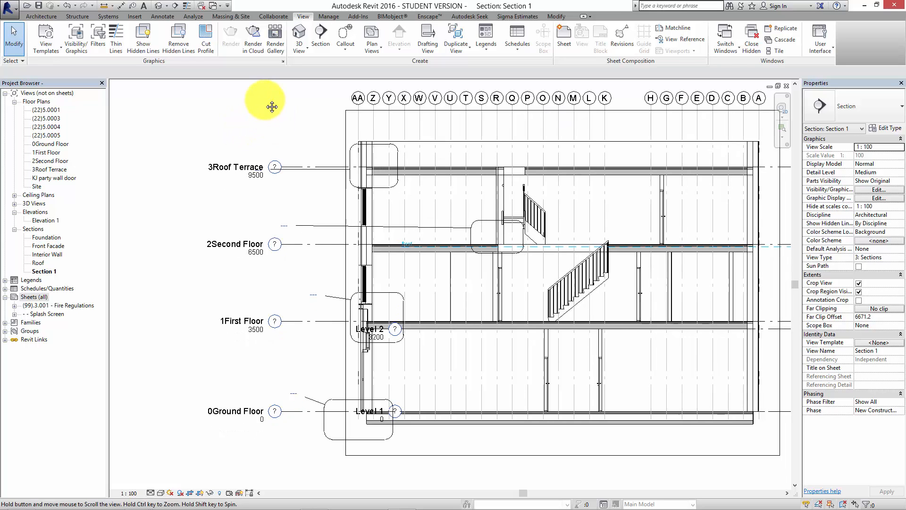
scroll(267, 142, down, 1)
Enable the section box in the default 3D view and pull its long side inward to cut open the building's interior.
click(156, 6)
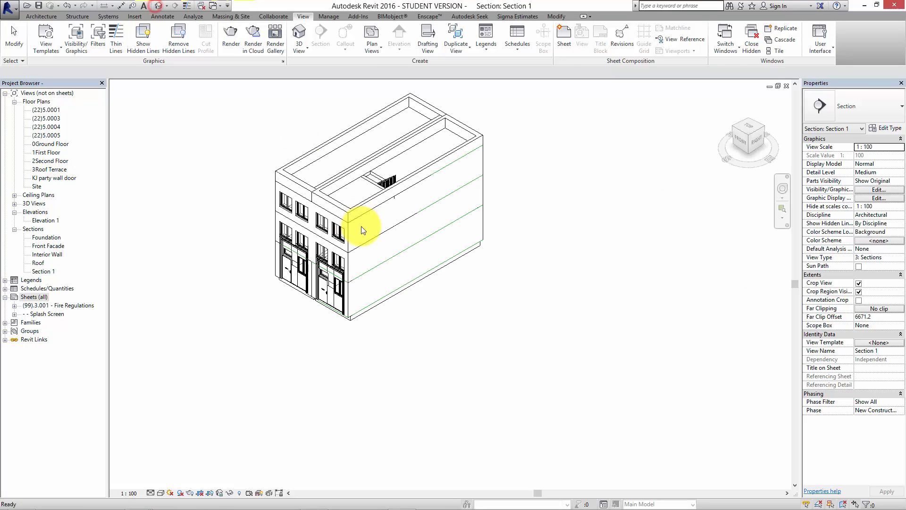
scroll(331, 269, up, 5)
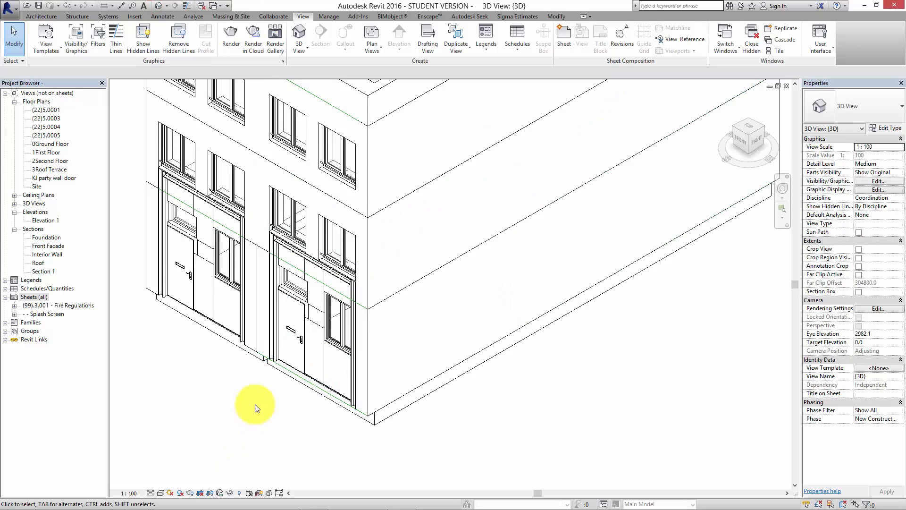
scroll(300, 457, down, 3)
shift+middle_drag(299, 458, 717, 303)
click(859, 291)
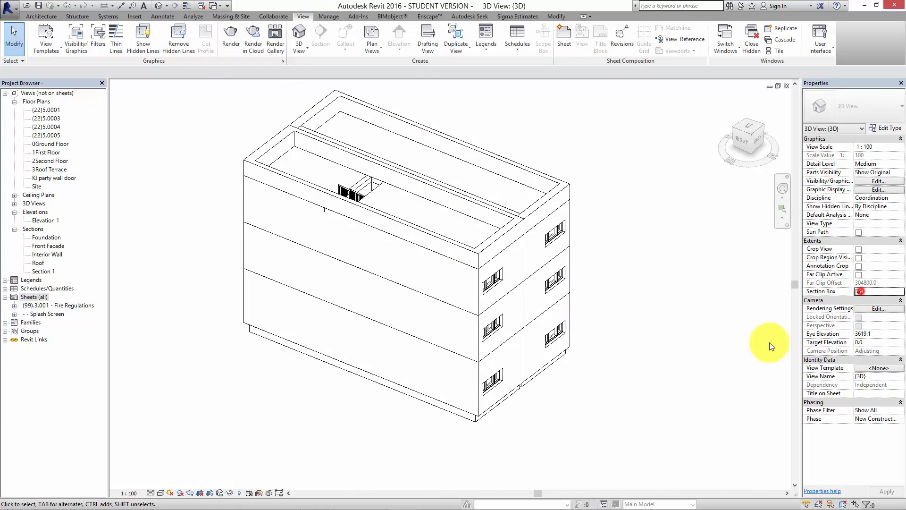
click(338, 382)
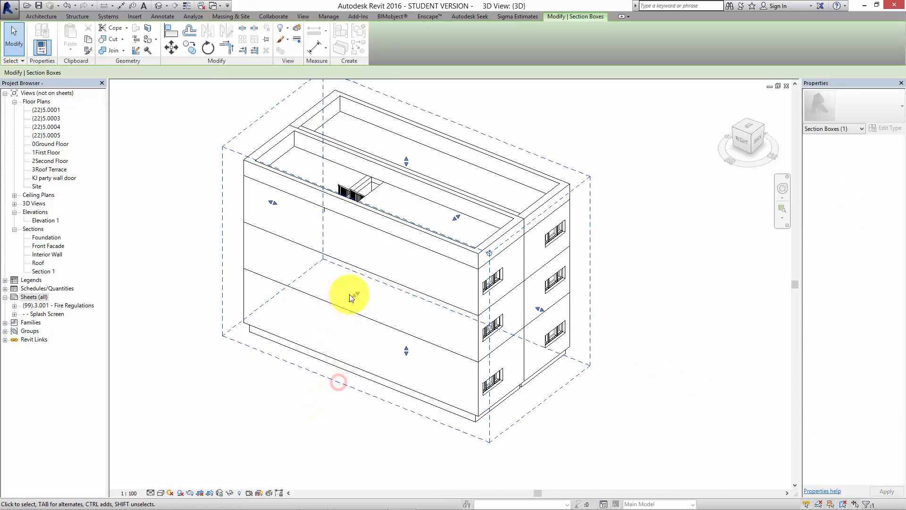
drag(375, 284, 377, 284)
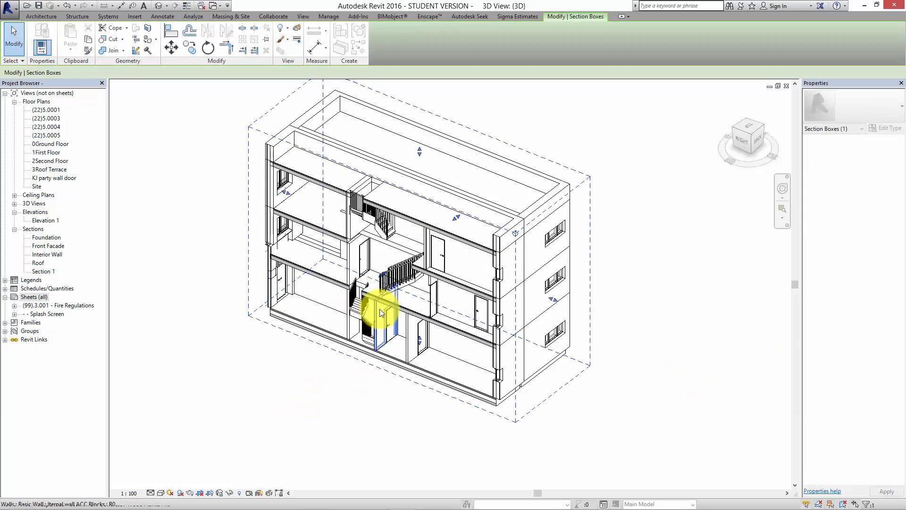
Examine the staircases, floor slabs and rooms inside the cut-open 3D model, leaving the section box deselected.
shift+middle_drag(350, 360, 469, 259)
scroll(475, 277, up, 4)
scroll(470, 259, up, 3)
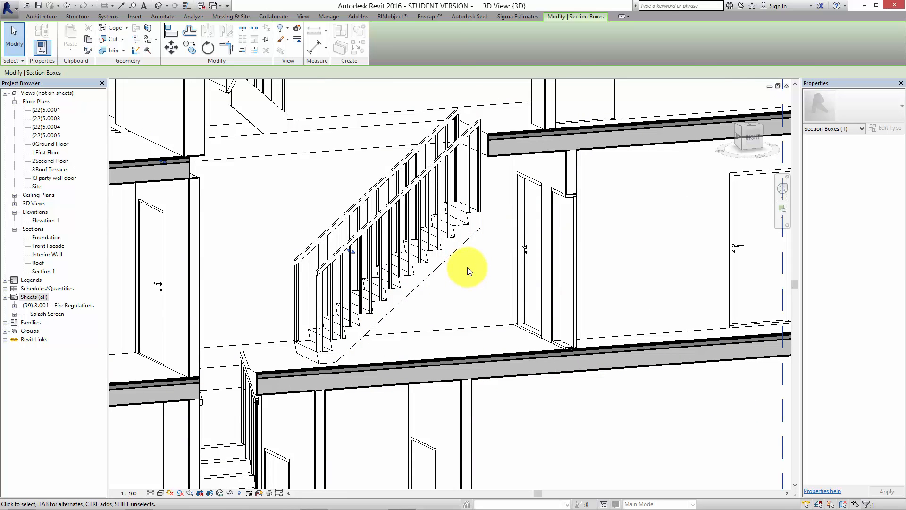
scroll(483, 269, down, 2)
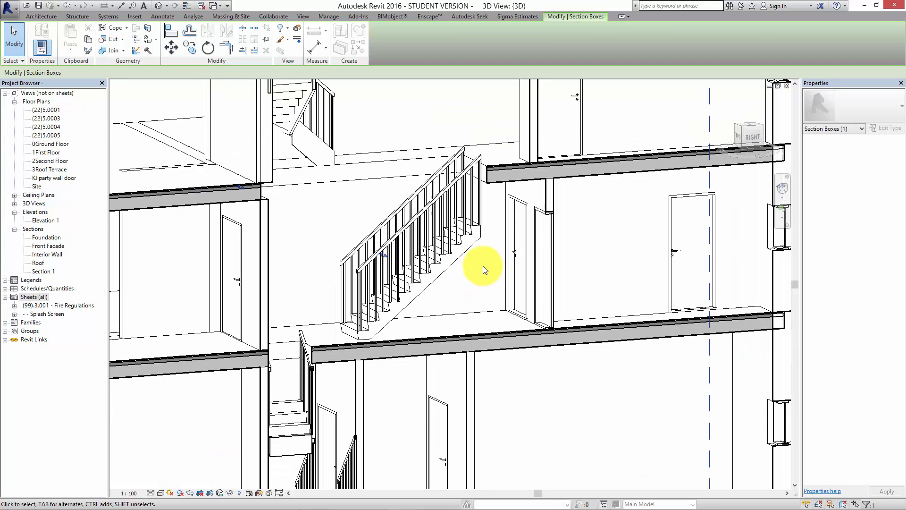
scroll(524, 243, down, 2)
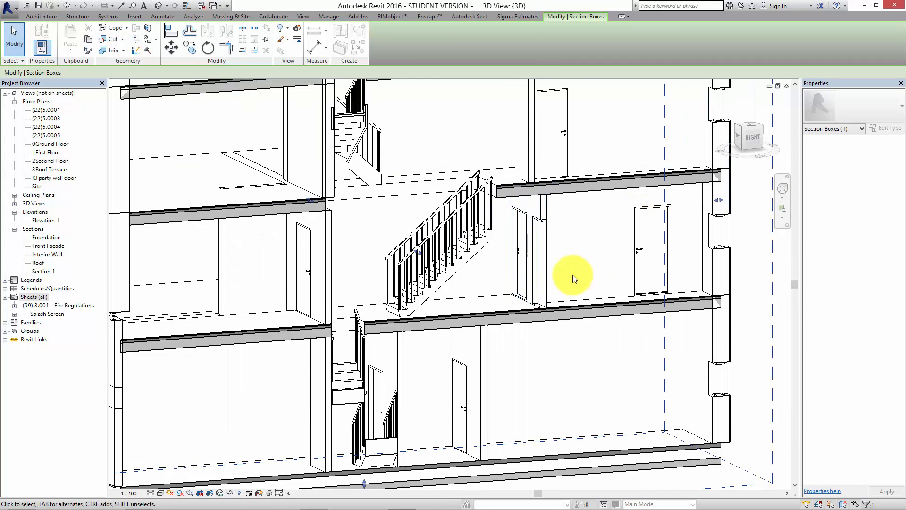
scroll(574, 278, down, 4)
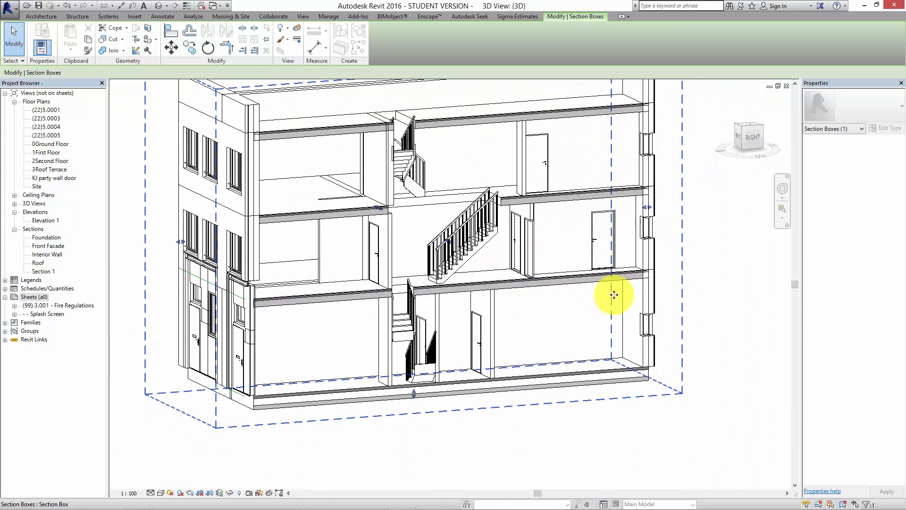
shift+middle_drag(614, 295, 635, 311)
click(698, 304)
middle_drag(517, 338, 542, 343)
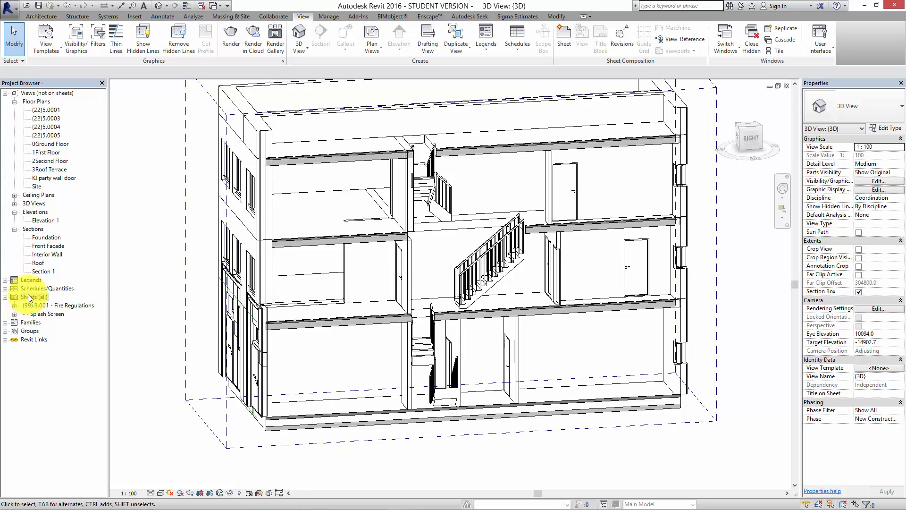
Open the existing Sheet List schedule for review.
click(5, 288)
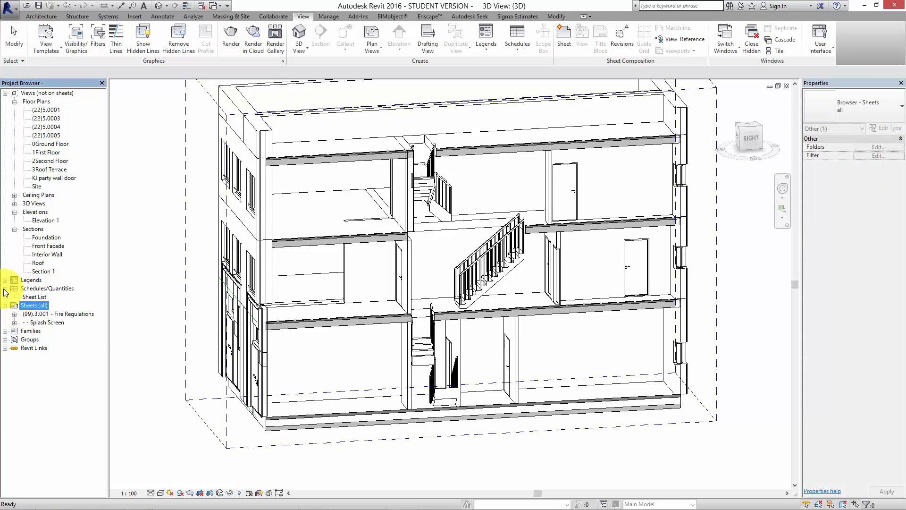
double_click(30, 296)
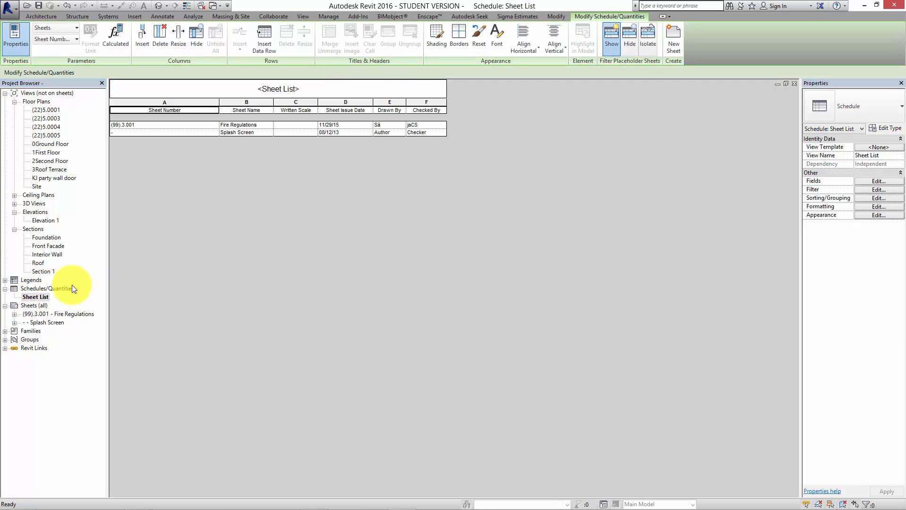
Create a new sheet list with the fields Sheet Number, Sheet Name, Sheet Issue Date and Paper Size, in that order.
right_click(63, 289)
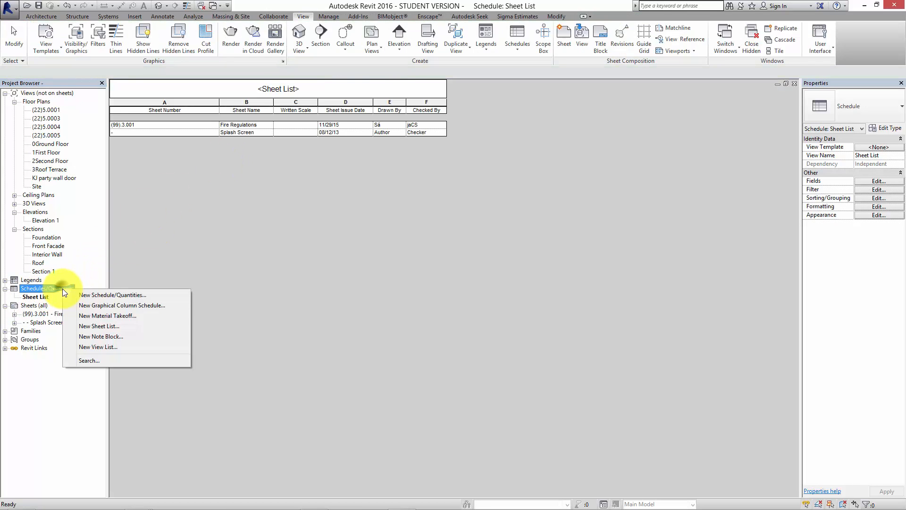
click(95, 326)
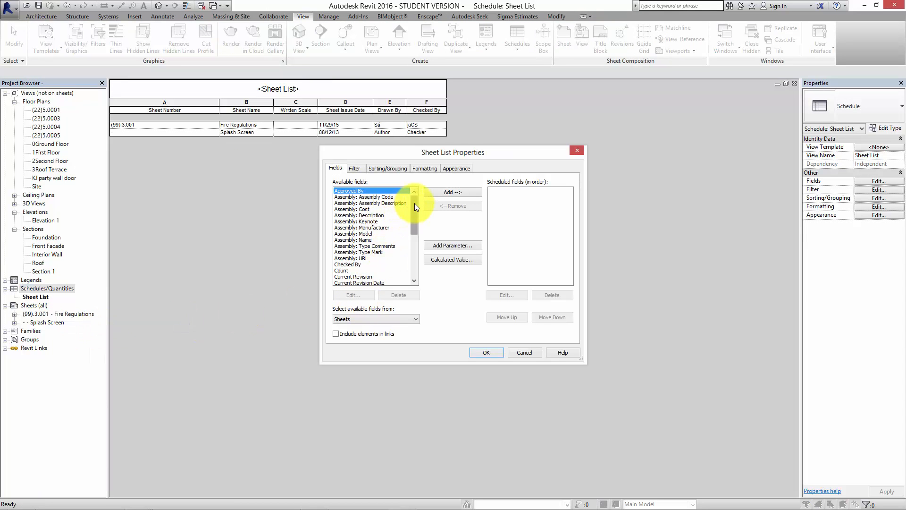
drag(415, 203, 414, 260)
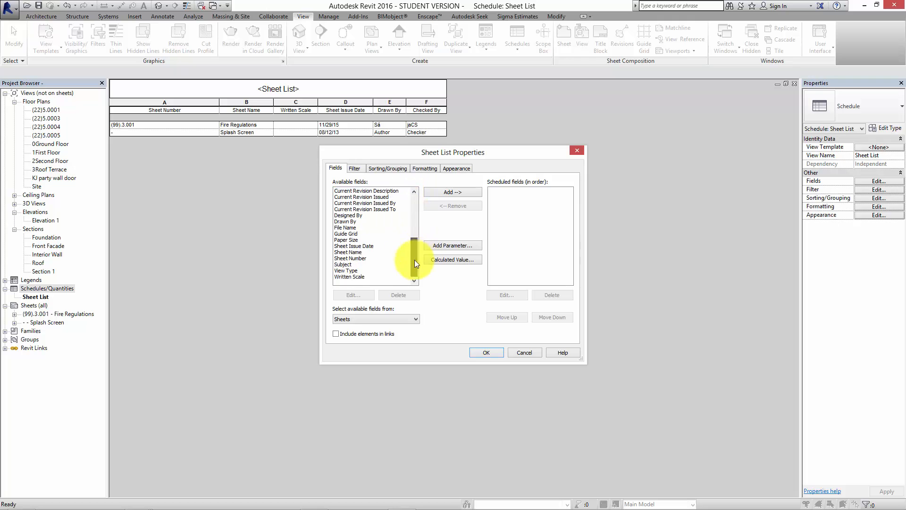
click(352, 258)
click(428, 190)
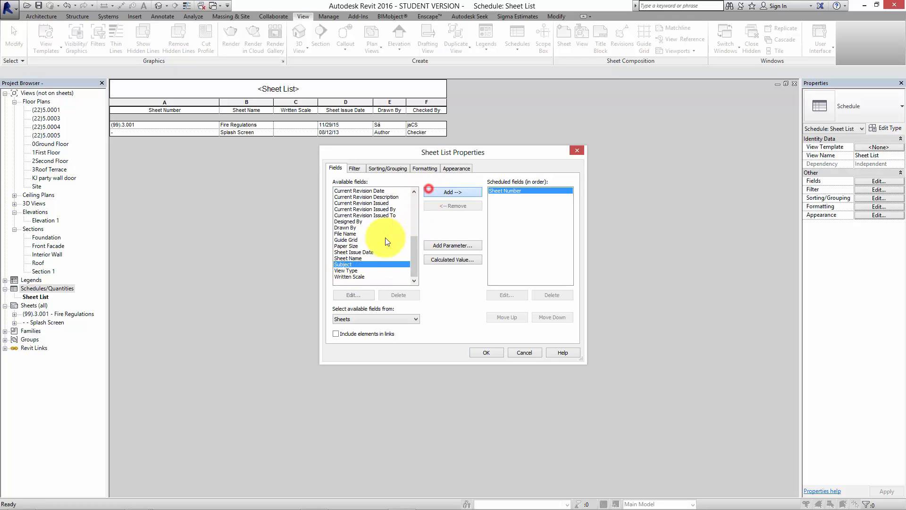
click(356, 258)
click(435, 192)
click(367, 258)
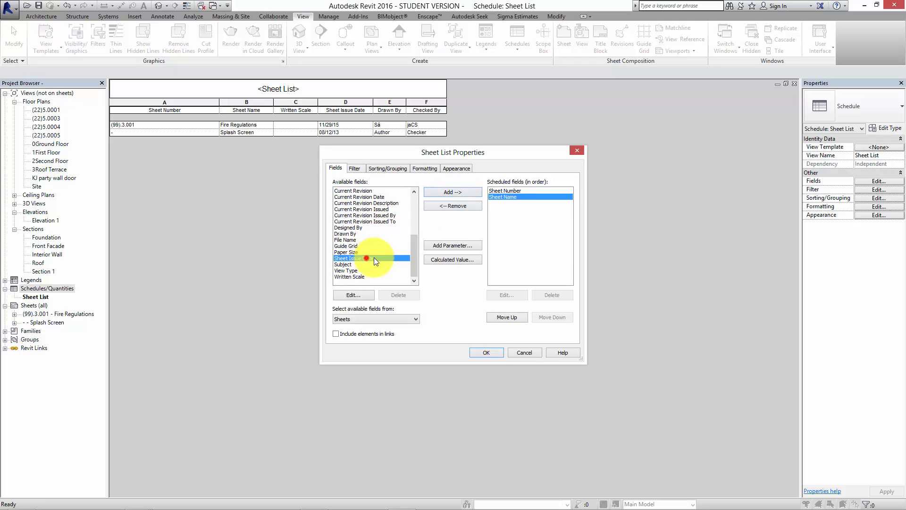
click(437, 193)
click(355, 258)
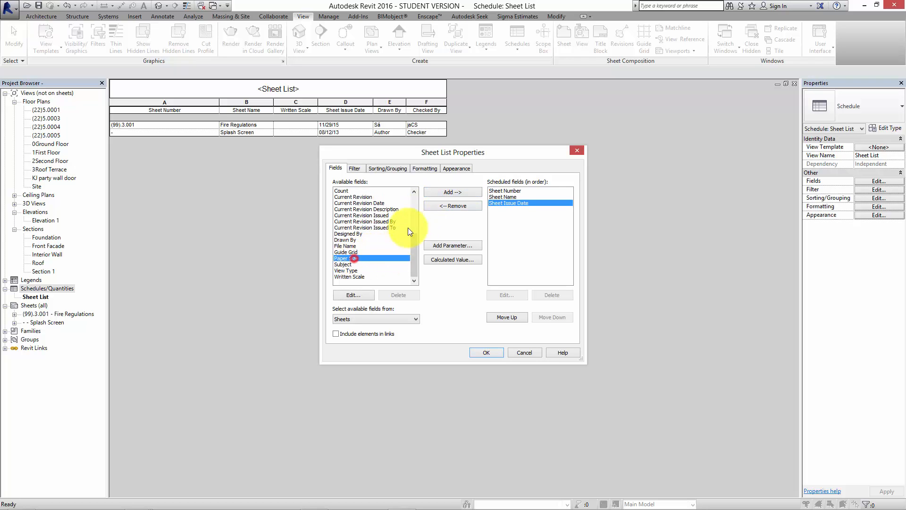
click(435, 192)
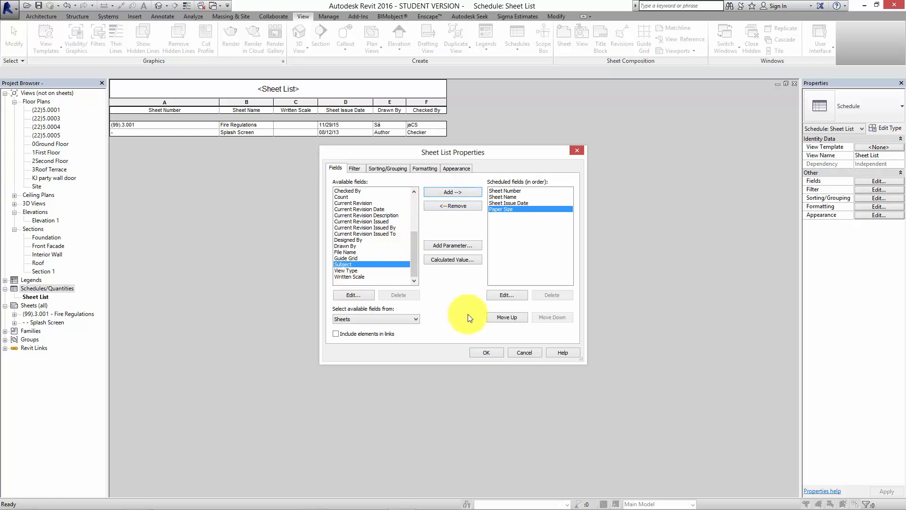
click(486, 353)
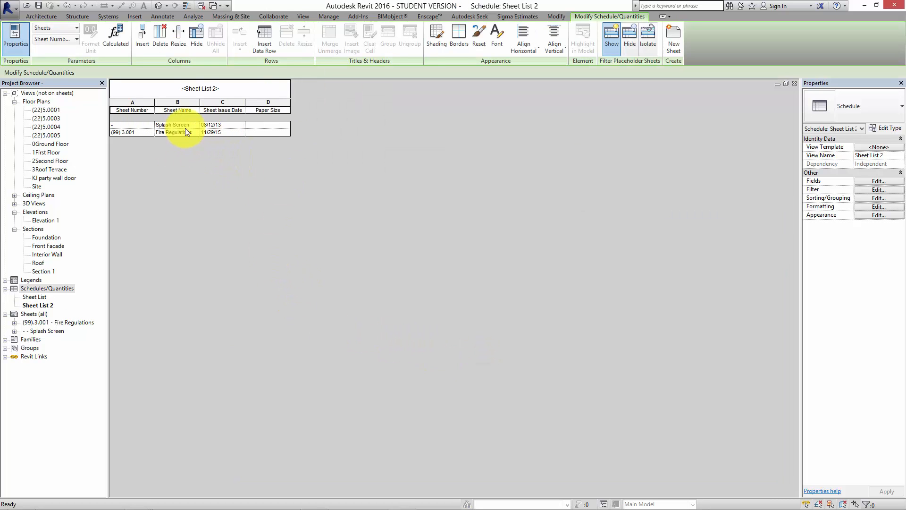
Reorder the new sheet list's fields so that Sheet Issue Date comes after Paper Size.
click(878, 181)
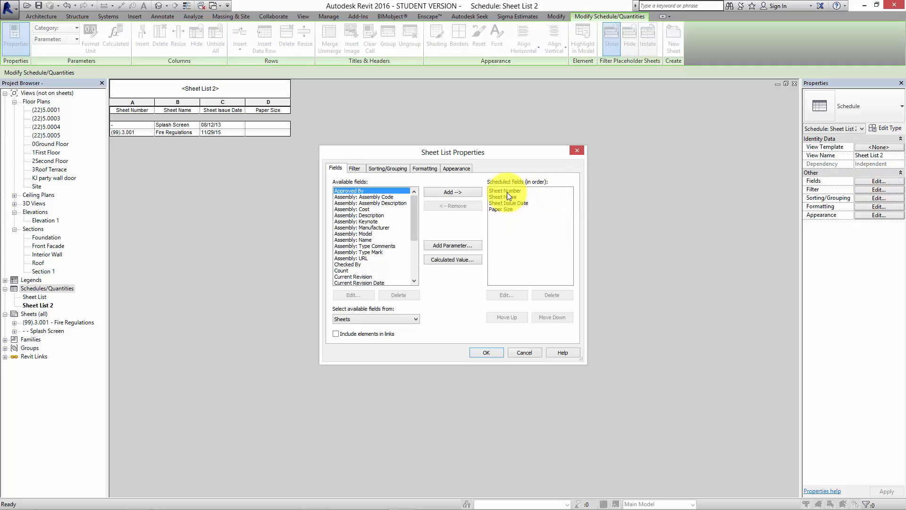
click(505, 204)
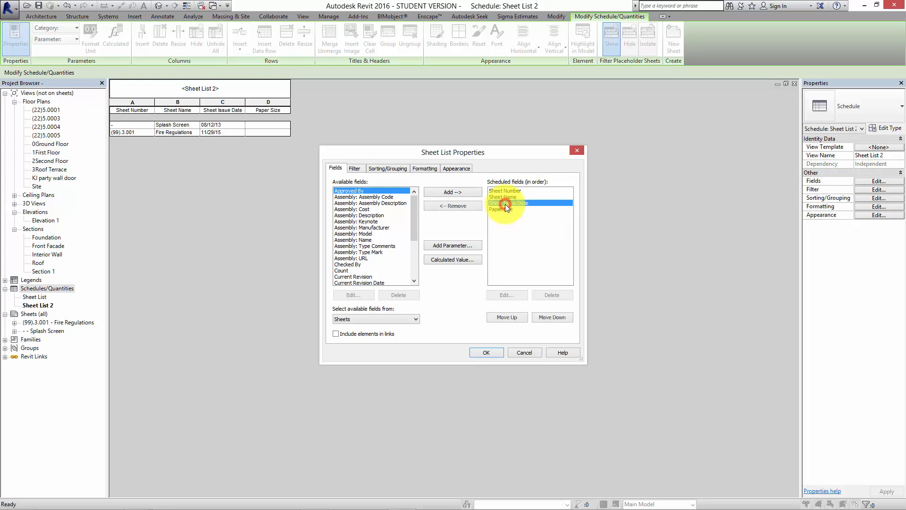
click(547, 317)
click(486, 351)
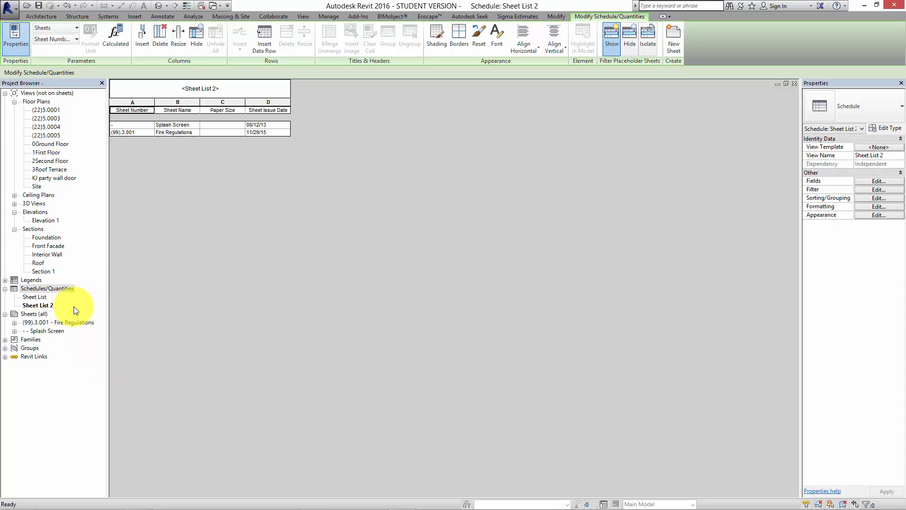
Review the floor plan details (22)5.0001, (22)5.0003 and (22)5.0005 and the Foundation, Front Facade and Interior Wall sections.
click(50, 110)
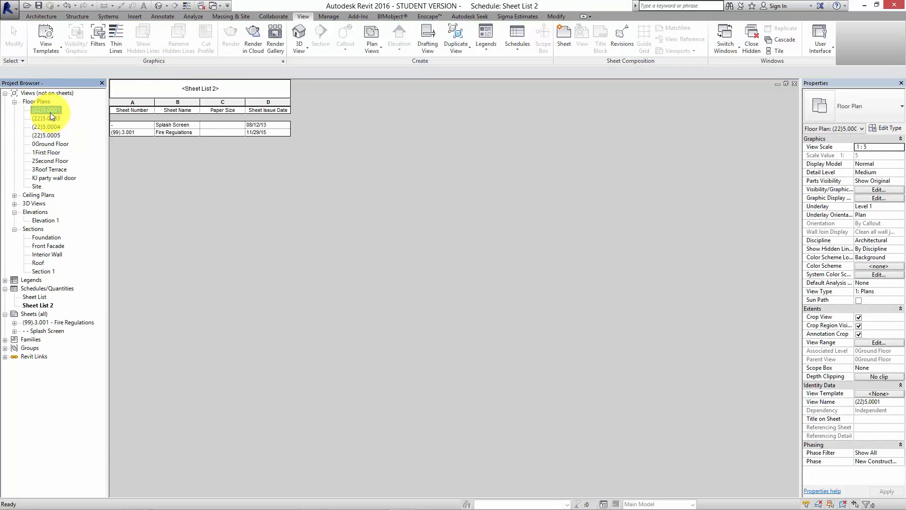
double_click(51, 111)
double_click(51, 119)
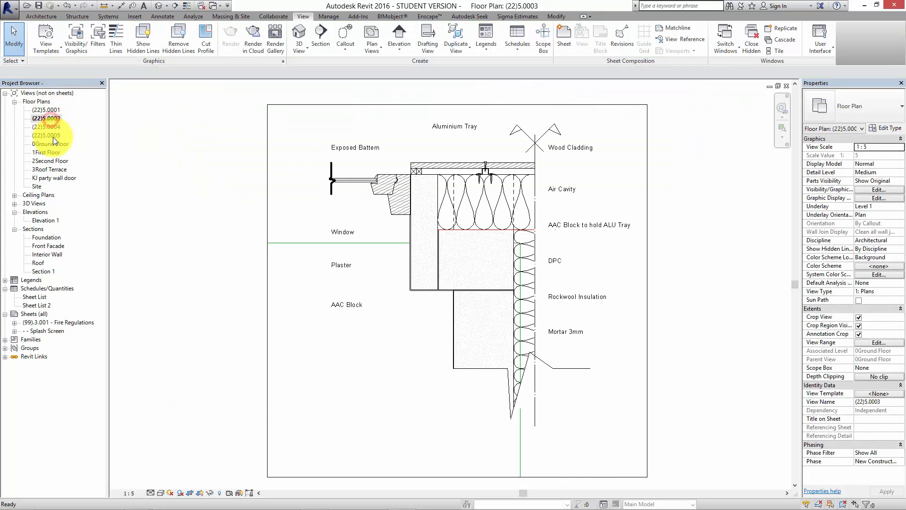
double_click(50, 136)
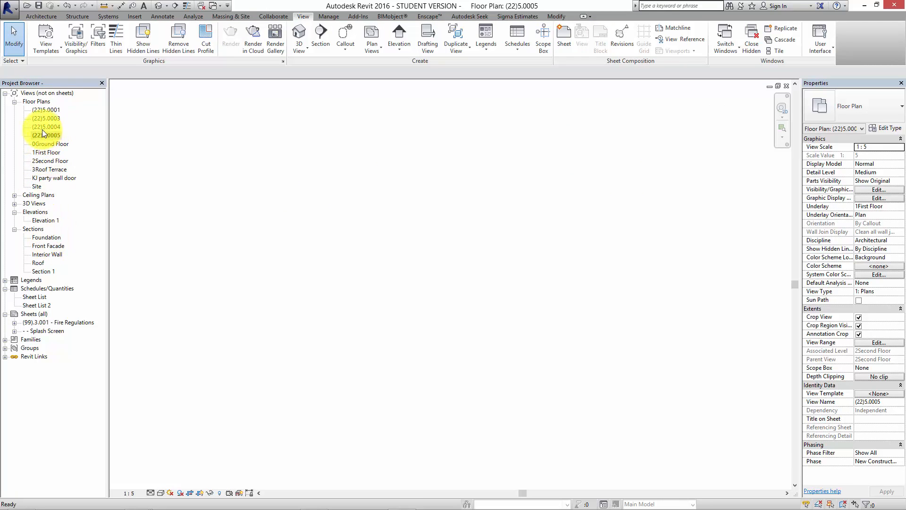
double_click(47, 237)
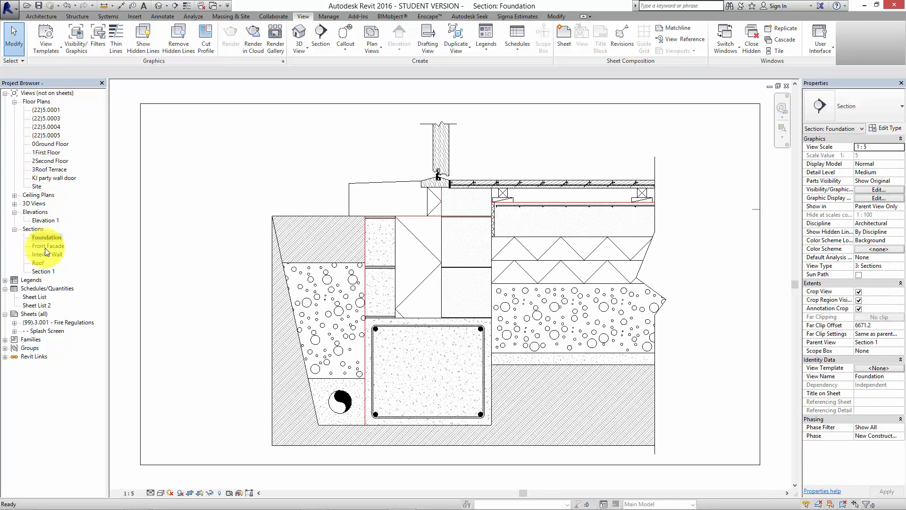
double_click(45, 246)
double_click(47, 255)
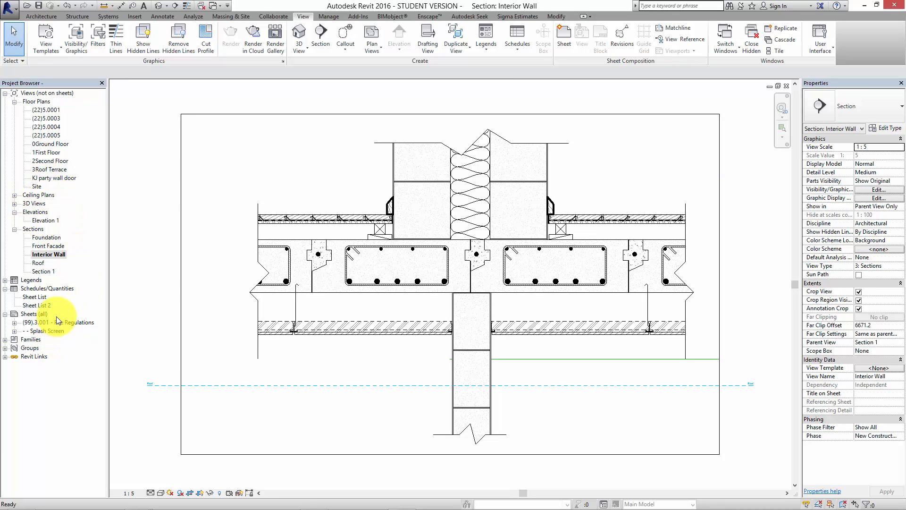
Return to the floor plan detail (22)5.0001 and inspect its drawing within the crop region.
click(36, 314)
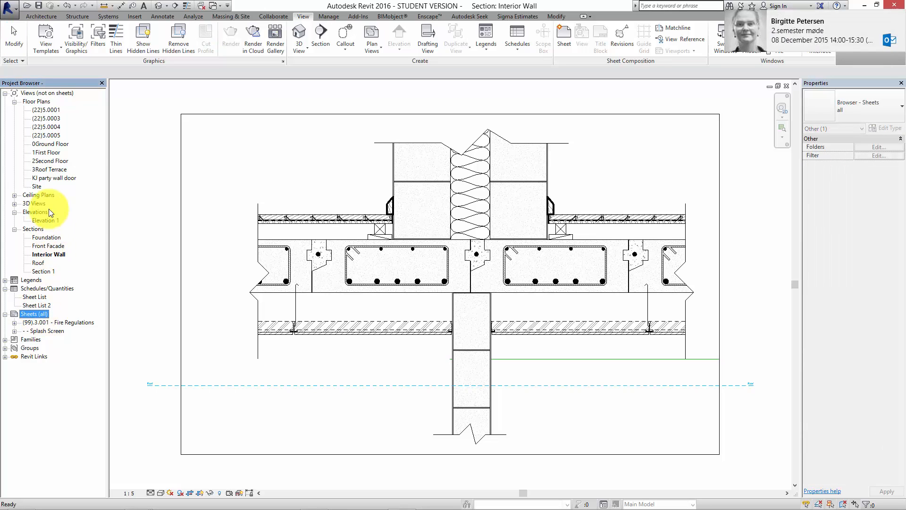
double_click(47, 110)
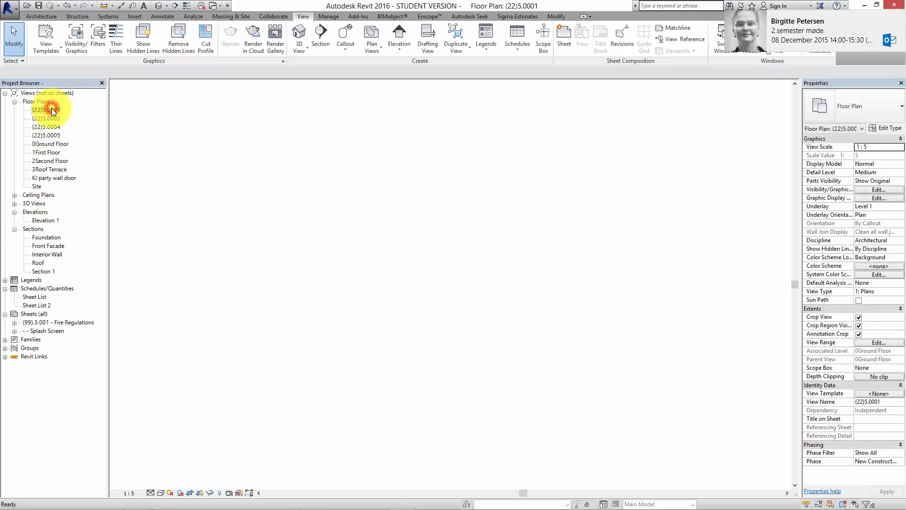
scroll(542, 407, up, 3)
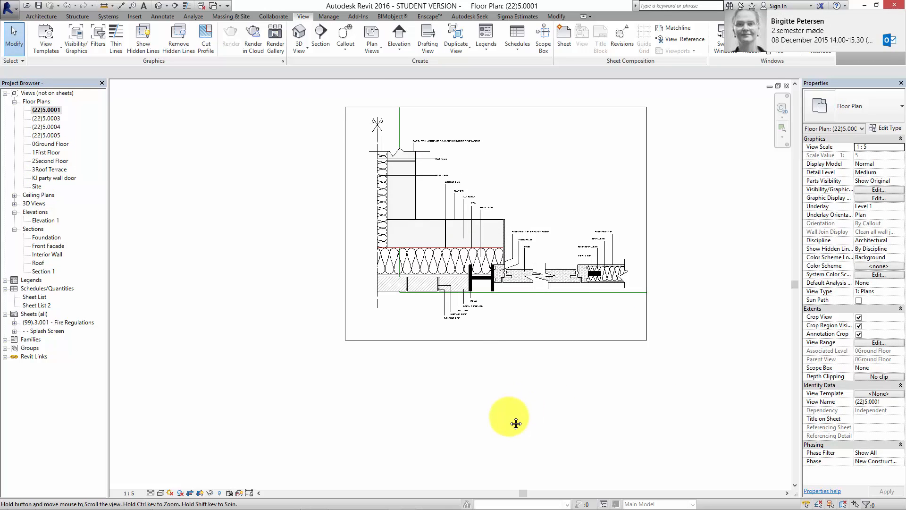
Create a new sheet with the A3 metric_KEA_2014 title block.
scroll(462, 373, up, 4)
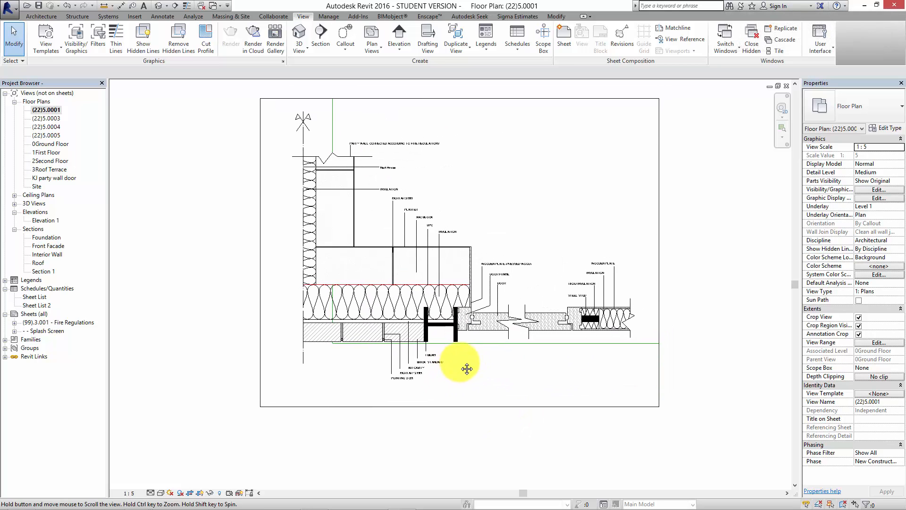
scroll(474, 330, down, 2)
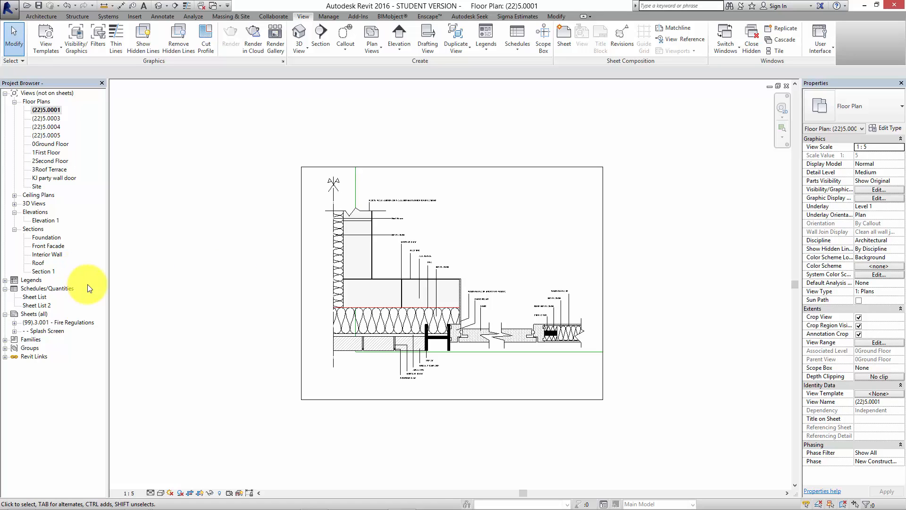
right_click(37, 314)
click(61, 319)
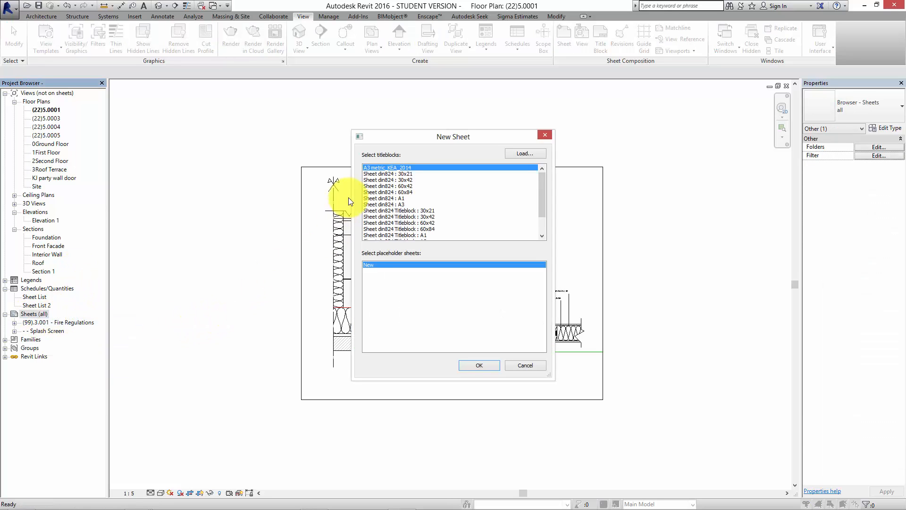
click(480, 366)
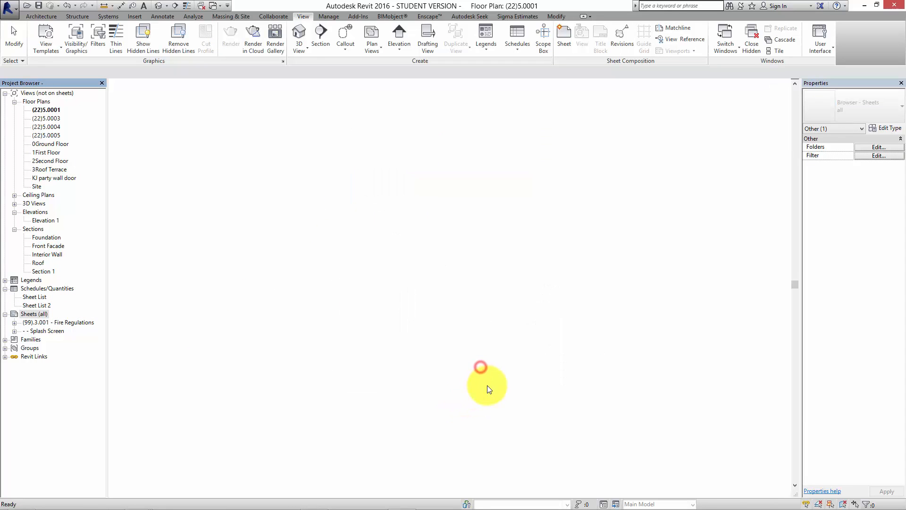
Place the floor plan detail (22)5.0001 as a view on the new sheet.
click(60, 110)
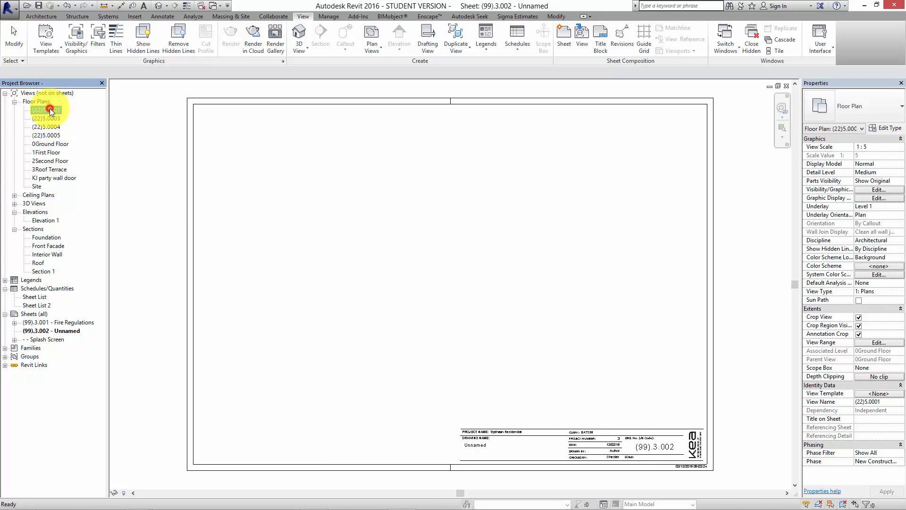
drag(51, 111, 436, 250)
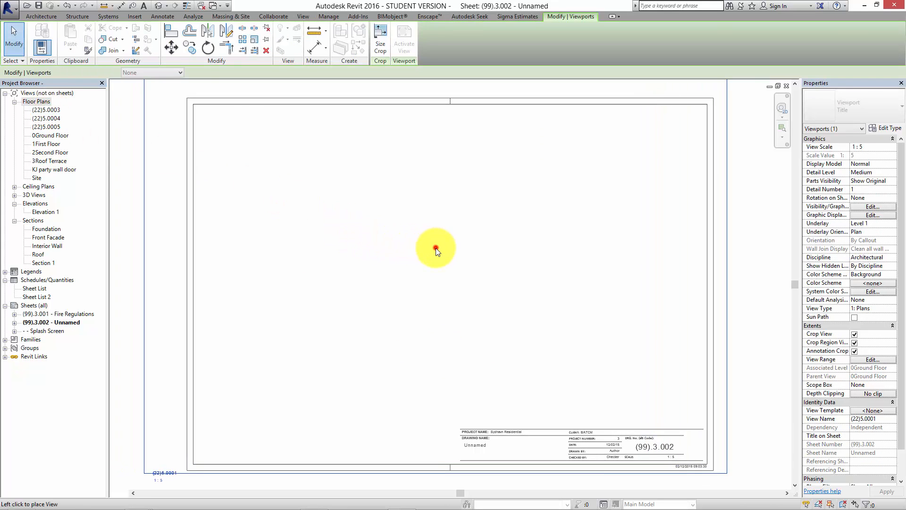
click(436, 250)
scroll(433, 247, down, 1)
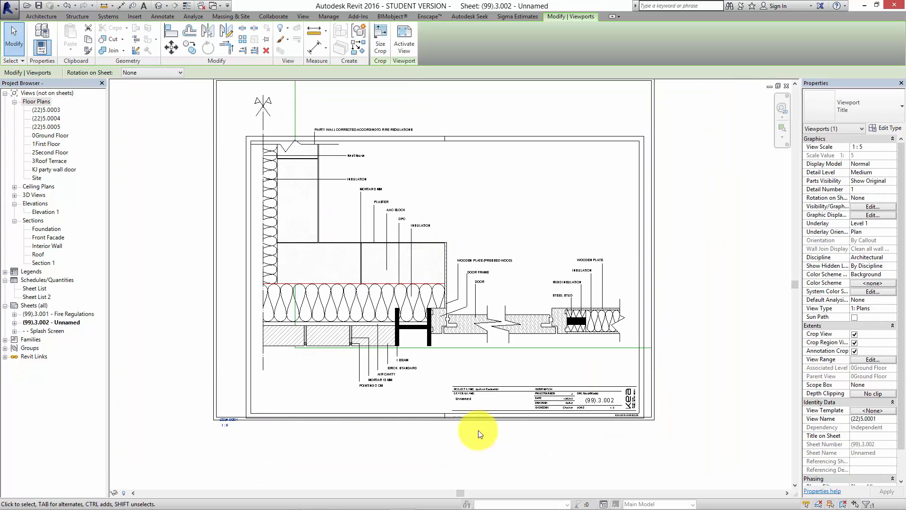
Set the placed view's scale to 1:10 and move its viewport into the upper-left part of the sheet.
click(241, 476)
click(217, 399)
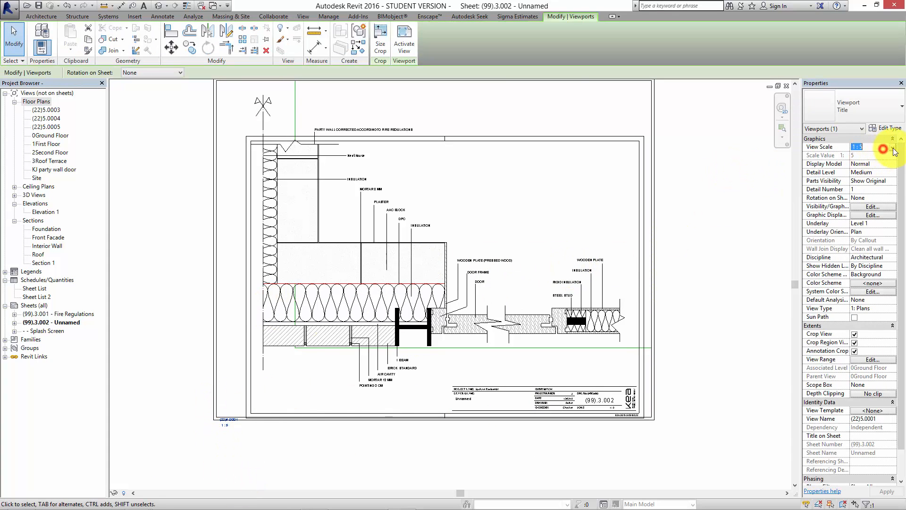
click(893, 148)
click(867, 183)
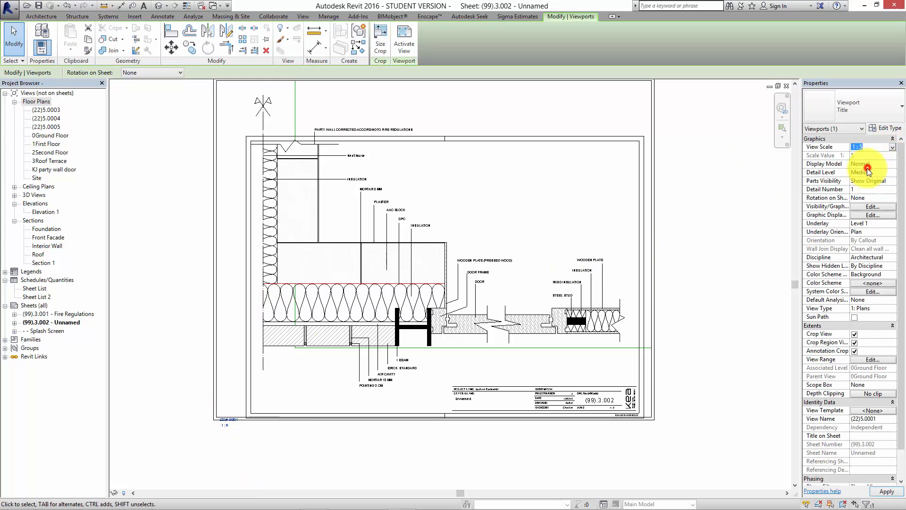
click(739, 211)
drag(366, 261, 421, 164)
click(175, 377)
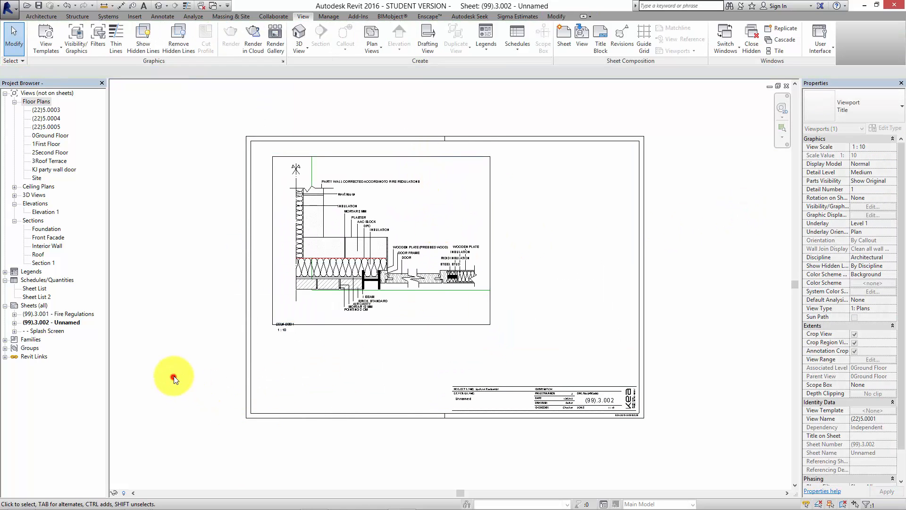
Inspect the (22)5.0001 detail on the sheet, checking its annotations, door area and the break line at the party wall.
middle_drag(311, 278, 304, 318)
scroll(305, 318, up, 5)
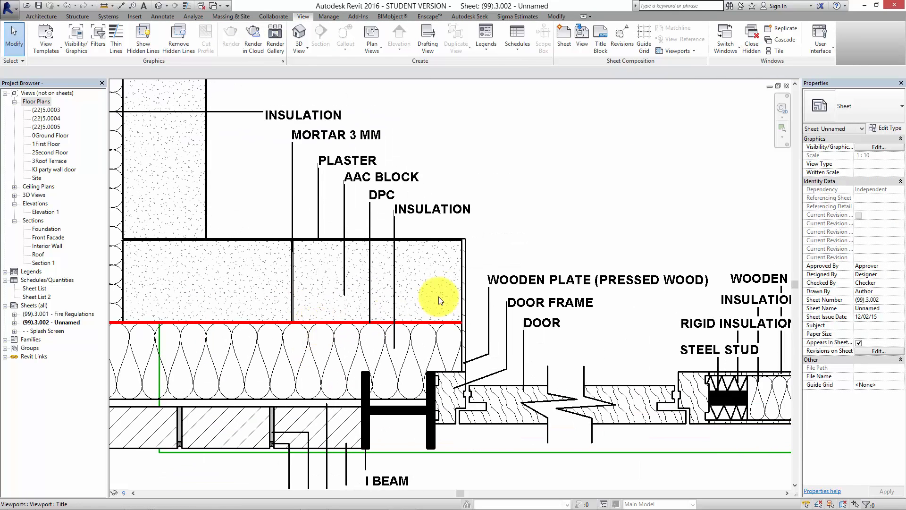
middle_drag(493, 295, 386, 273)
scroll(386, 273, down, 5)
click(512, 431)
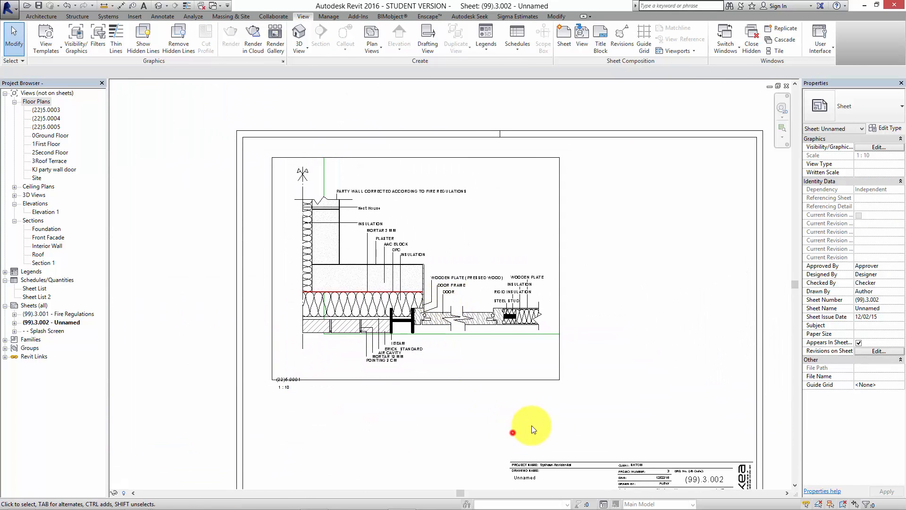
click(548, 370)
click(606, 401)
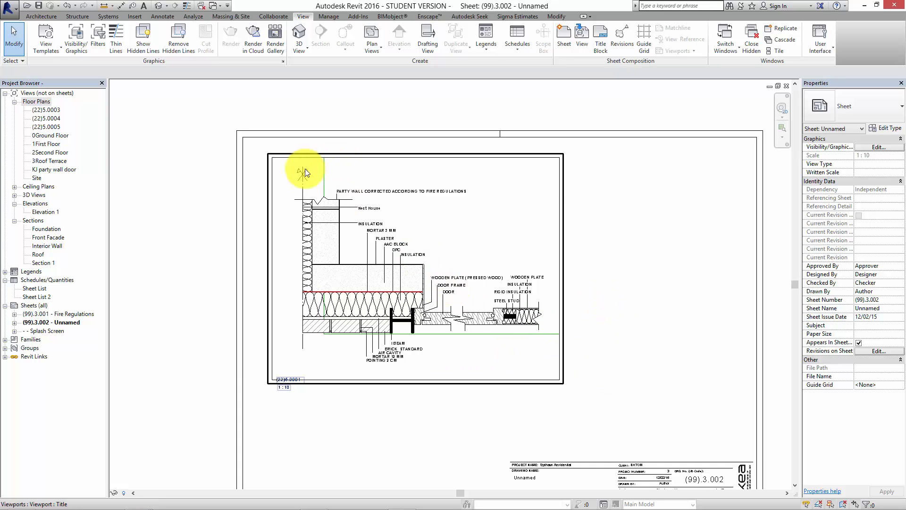
scroll(319, 193, up, 5)
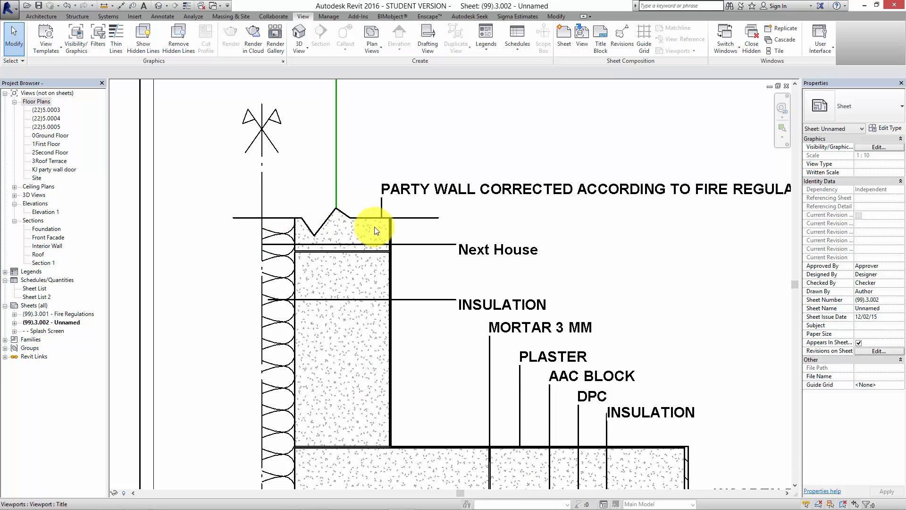
scroll(385, 217, down, 4)
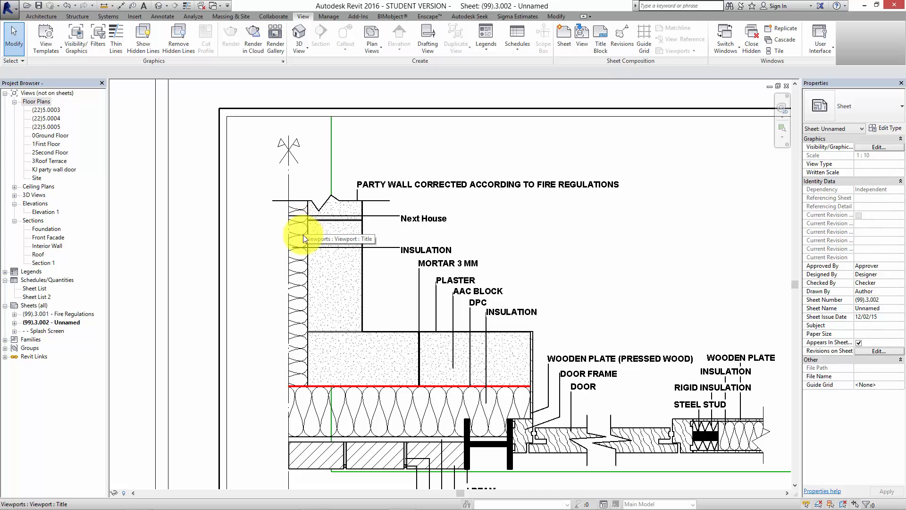
scroll(303, 234, down, 3)
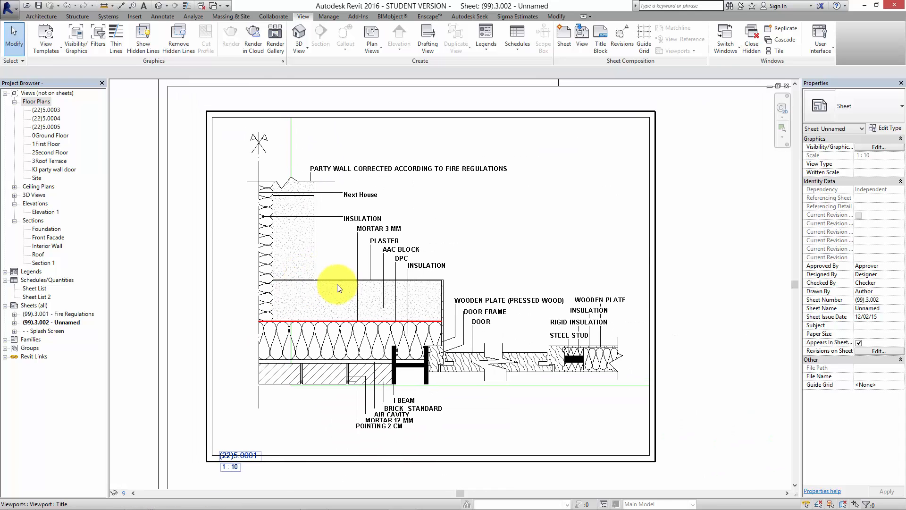
key(Escape)
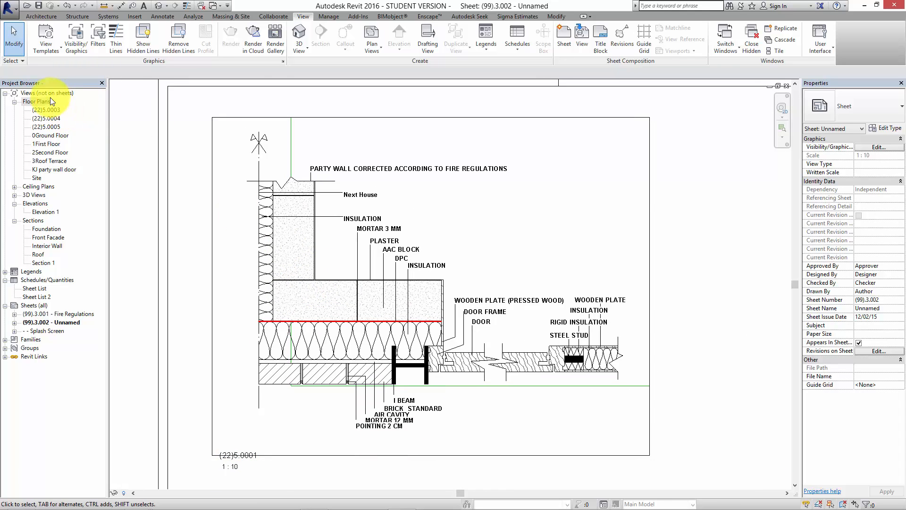
Change the browser organization for views to "all" and open the floor plan detail (22)5.0001.
right_click(50, 96)
click(129, 104)
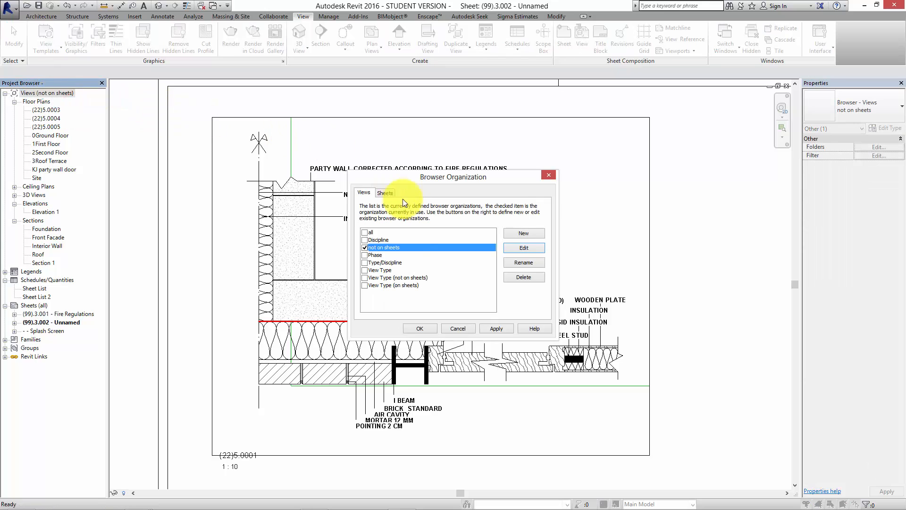
click(365, 231)
click(421, 328)
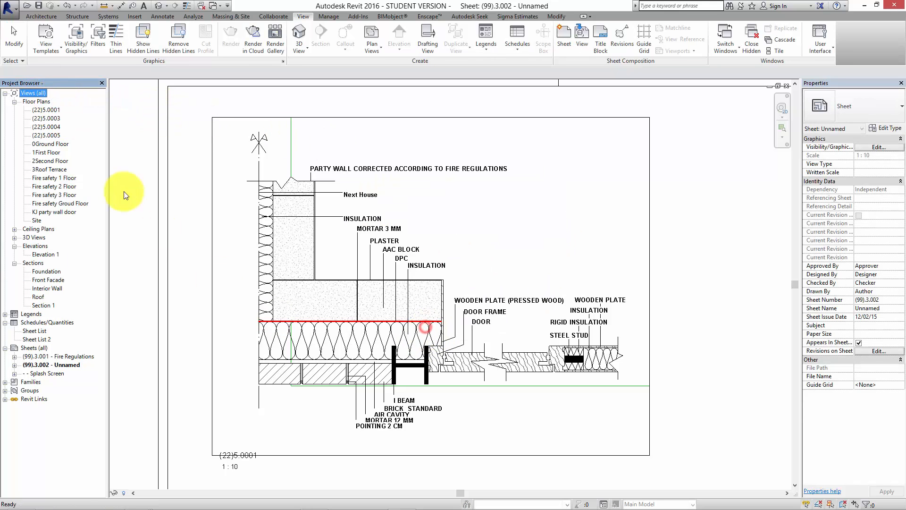
double_click(46, 109)
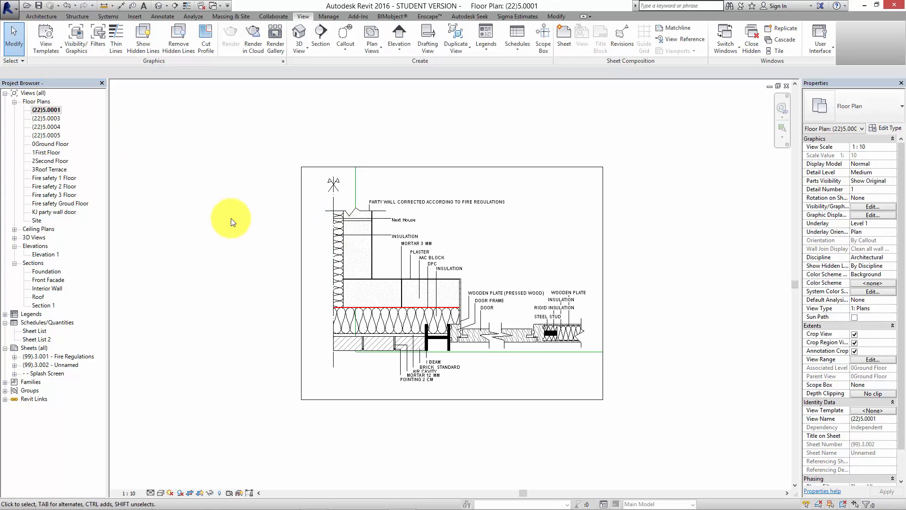
Search Autodesk Seek for "break line" and open the RFA files of Break Line - Double from the Revit Architecture library.
click(134, 17)
click(360, 36)
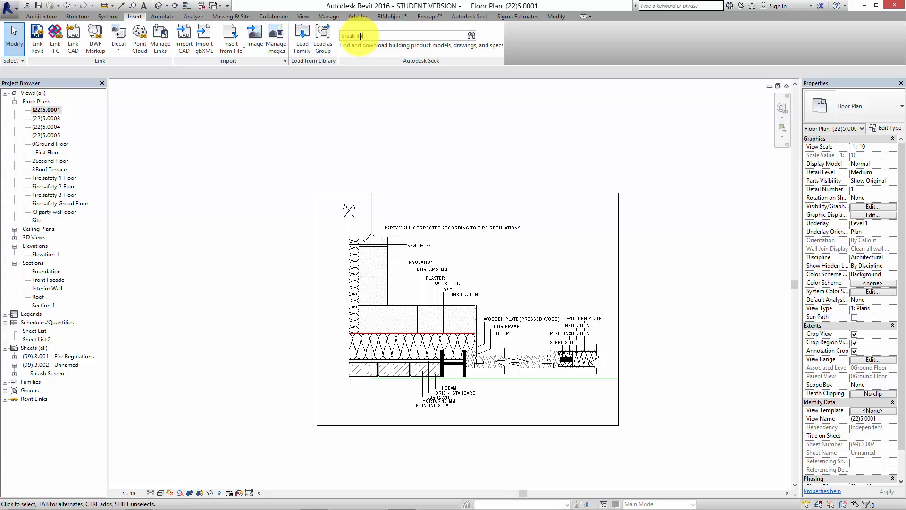
key(Return)
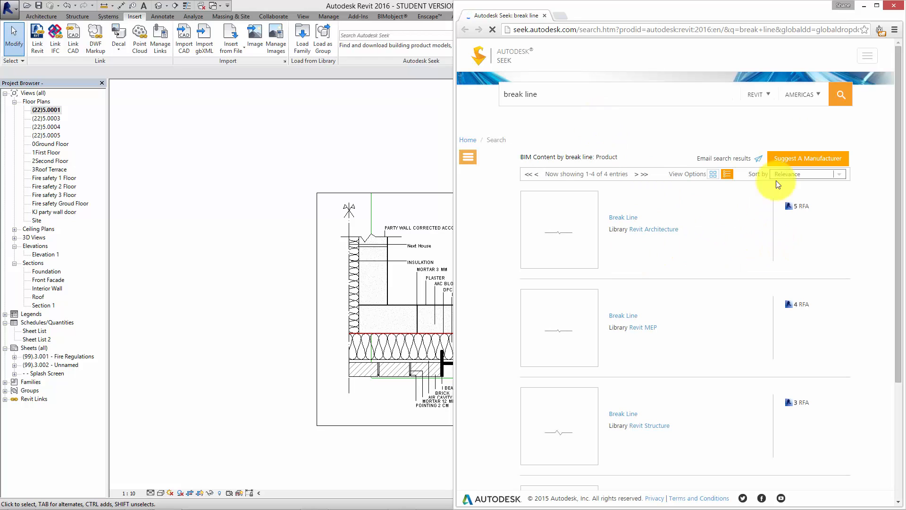
scroll(798, 334, down, 3)
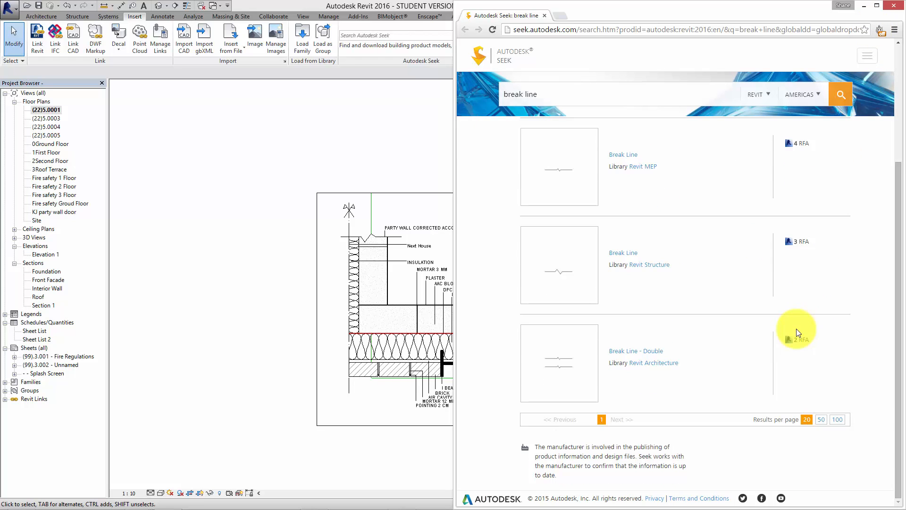
click(797, 340)
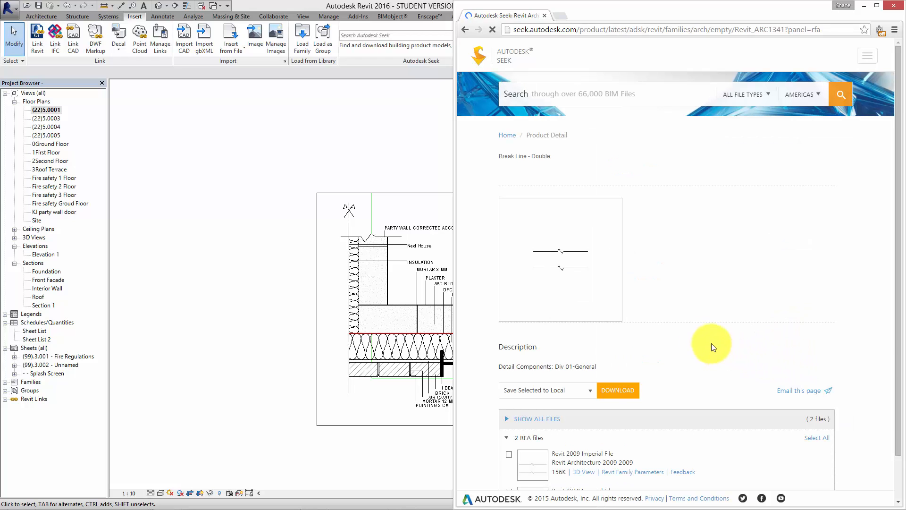
Download the Revit 2010 Imperial File of Break Line - Double and open the downloaded family in Revit.
scroll(663, 313, down, 1)
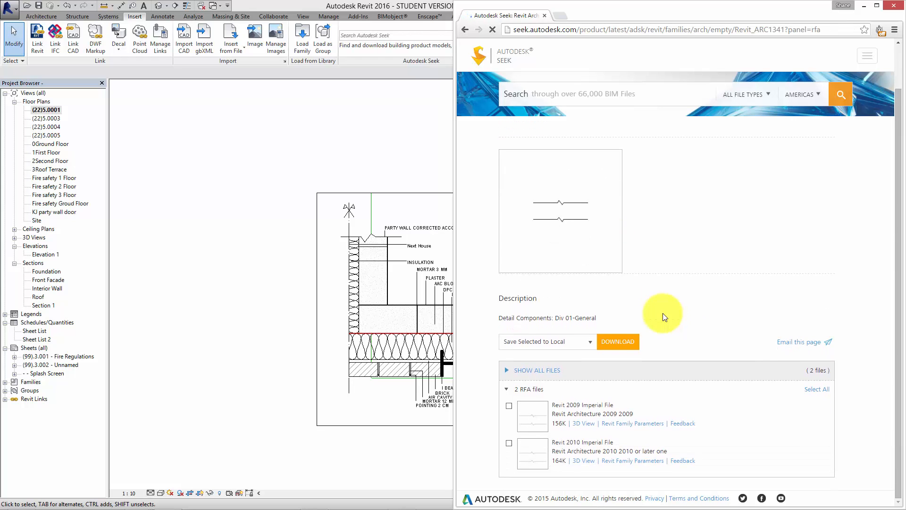
click(509, 444)
click(619, 341)
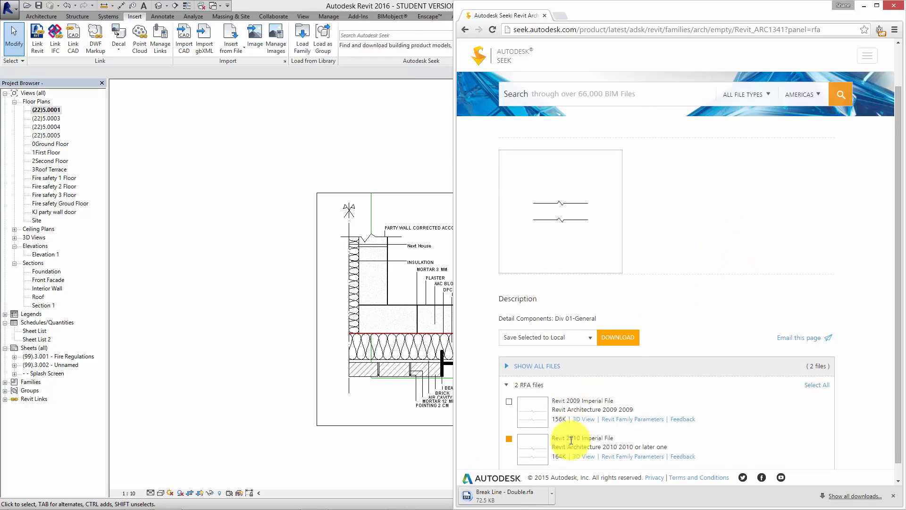
click(505, 496)
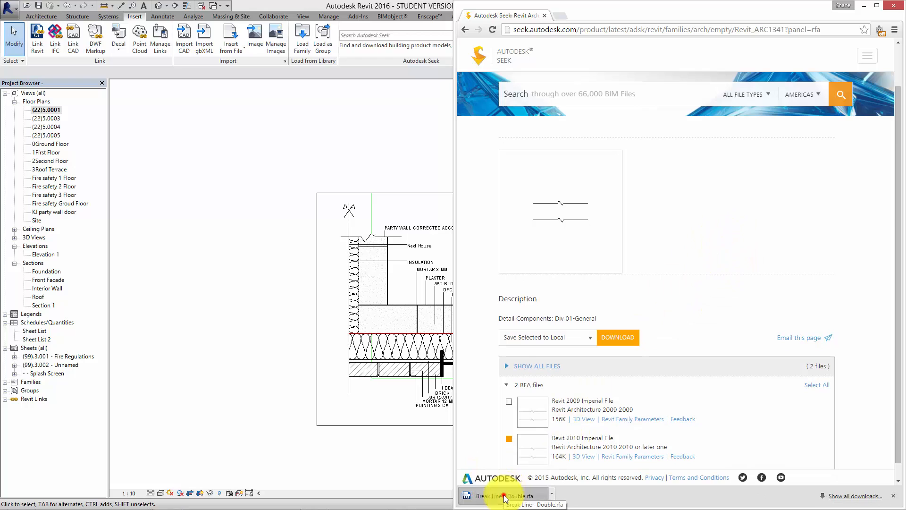
click(398, 243)
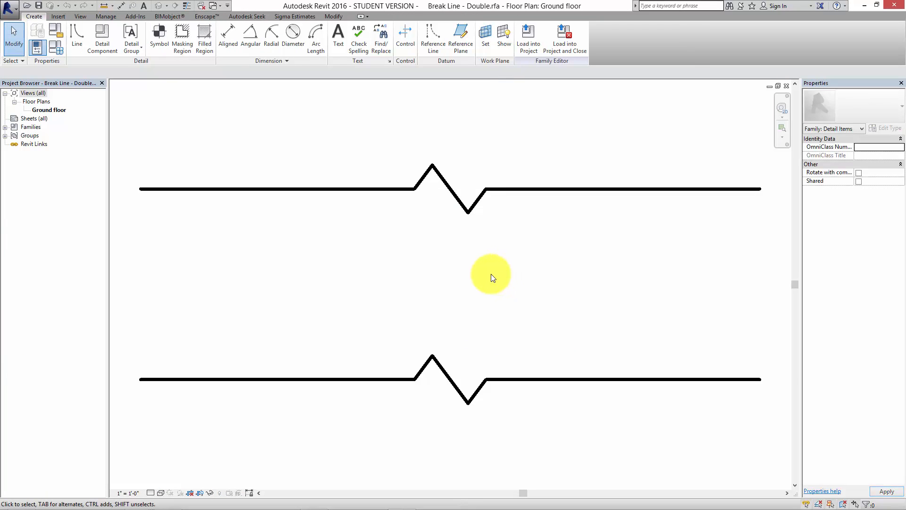
Check the masking region between the two break lines and load the Break Line - Double family into the project.
scroll(490, 274, down, 3)
middle_drag(491, 274, 448, 291)
scroll(447, 291, down, 1)
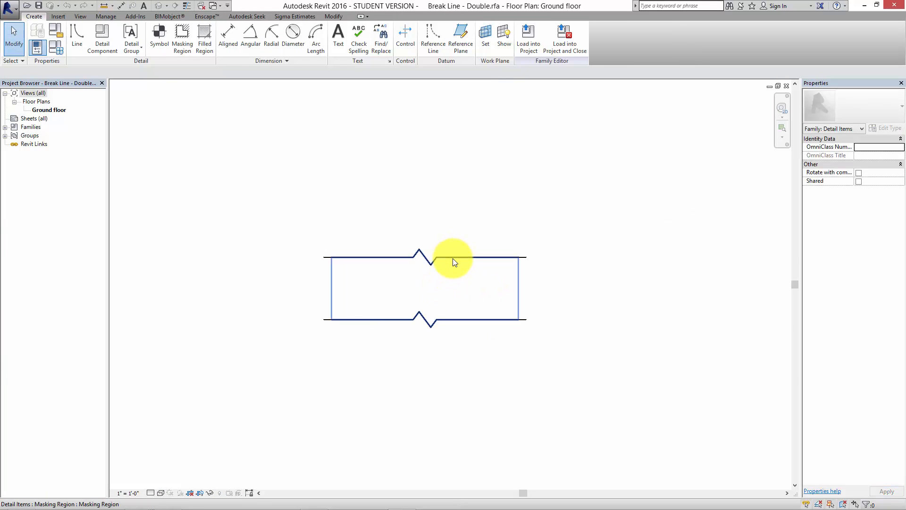
click(452, 259)
click(473, 388)
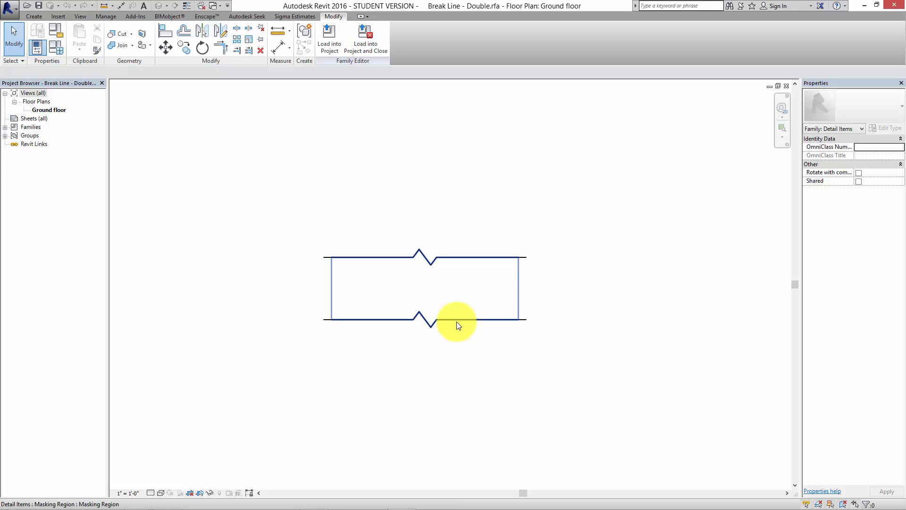
click(332, 43)
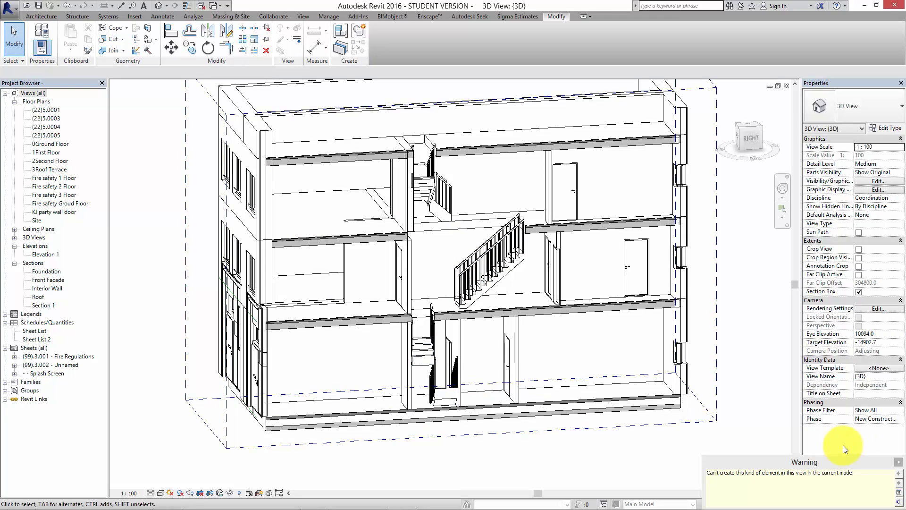
Open floor plan (22)5.0001 and place the Break Line - Double detail component across the vertical party wall.
double_click(47, 109)
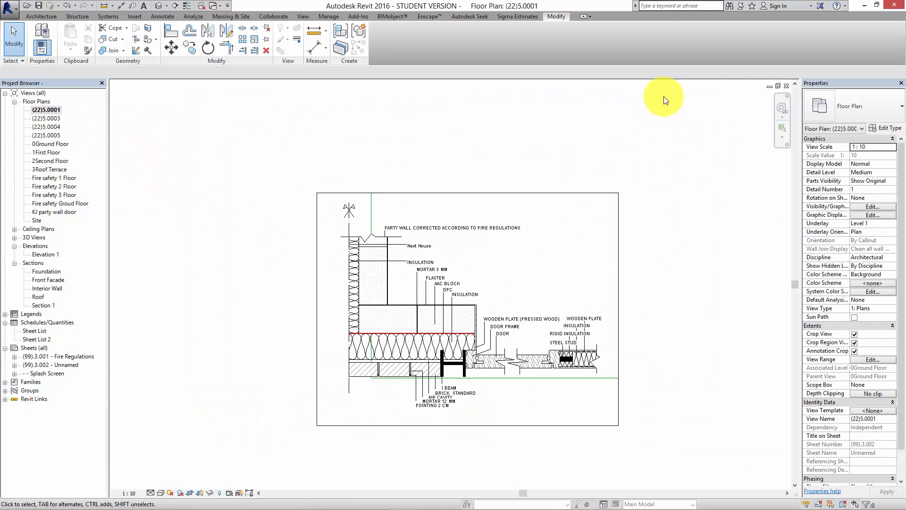
click(47, 17)
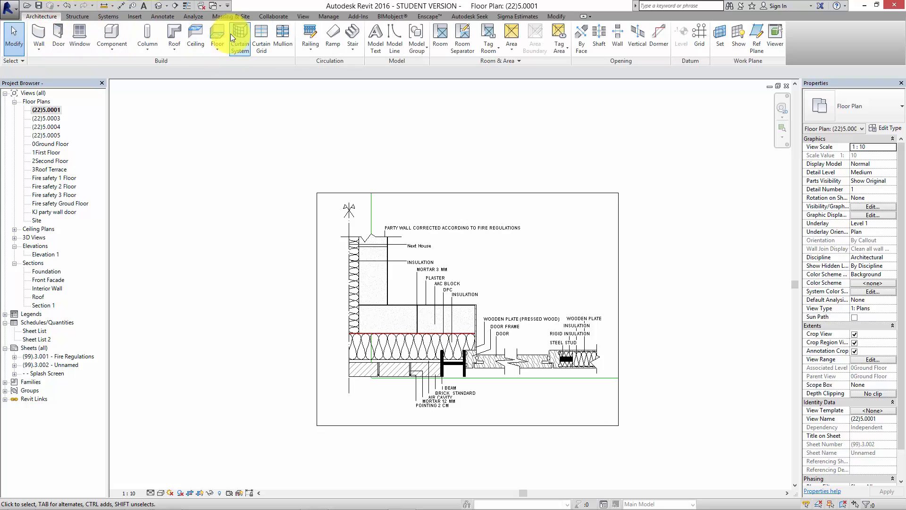
click(162, 17)
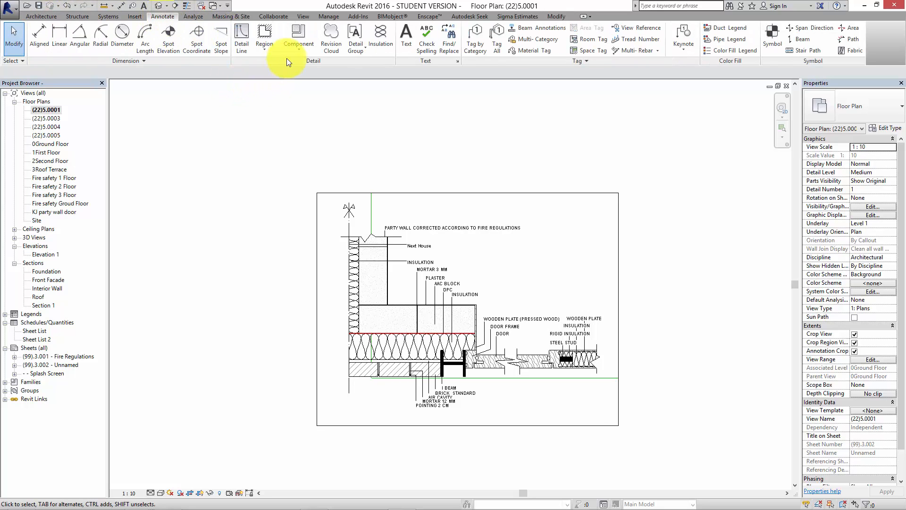
click(299, 52)
click(305, 66)
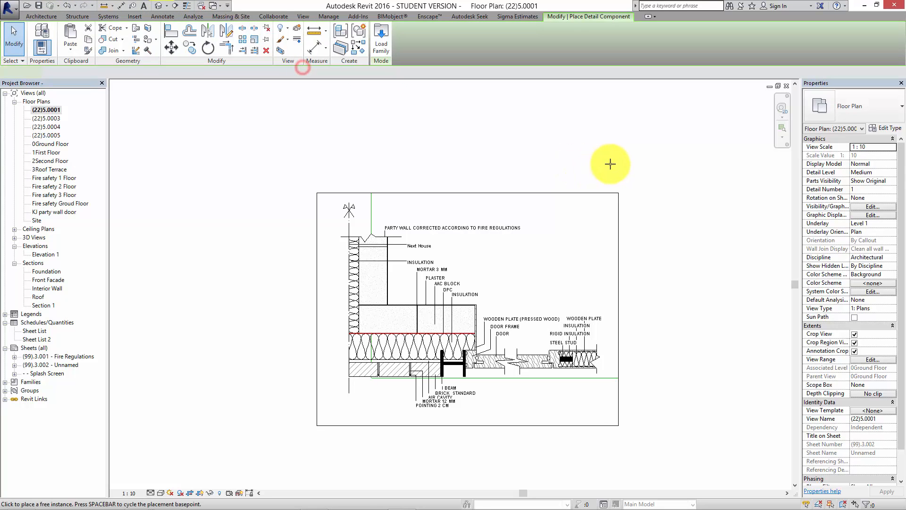
click(371, 259)
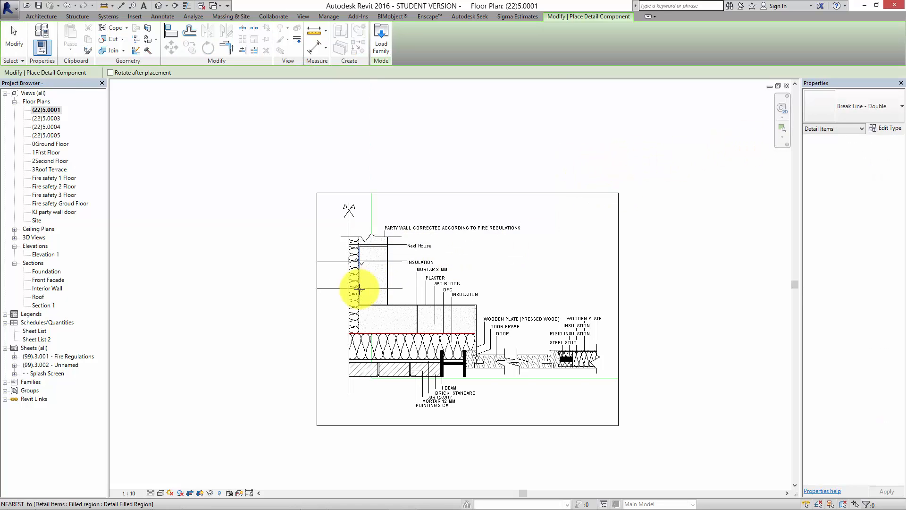
scroll(375, 285, up, 2)
click(376, 286)
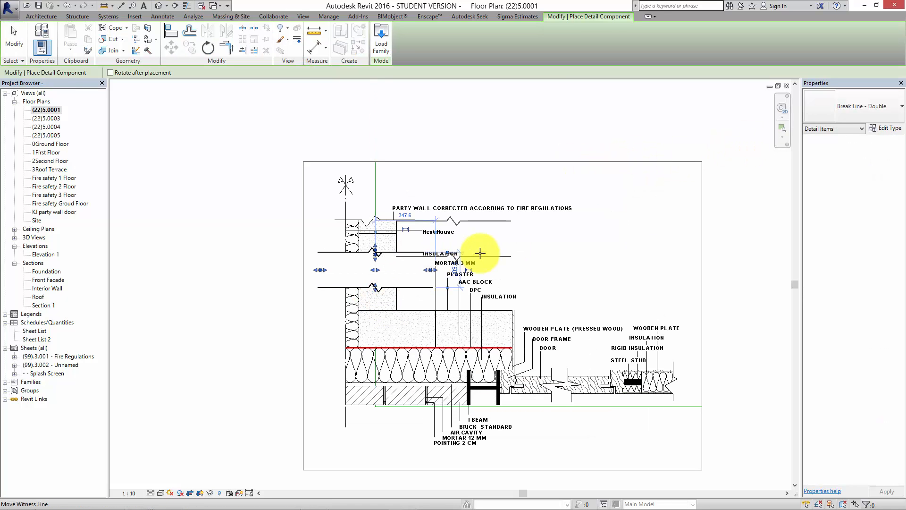
key(Escape)
key(Escape)
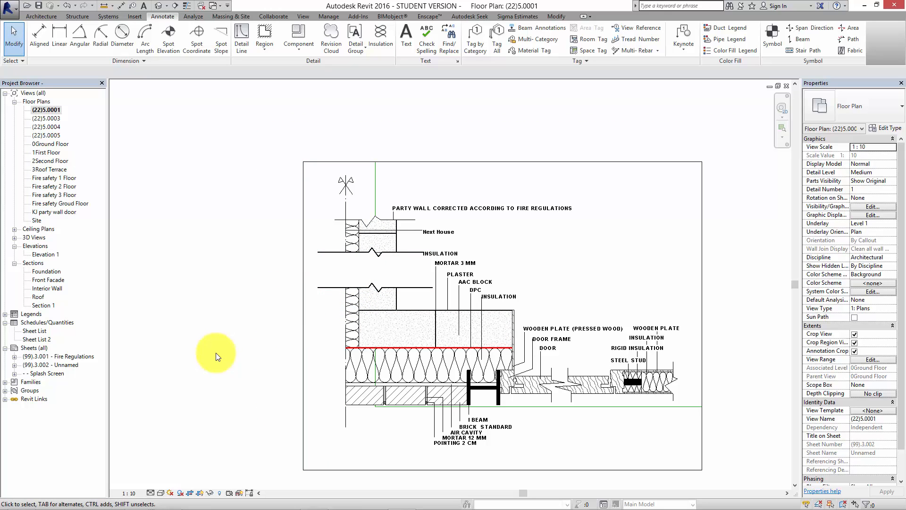
Examine the masking area and parameters of the double break line placed on the party wall.
click(339, 285)
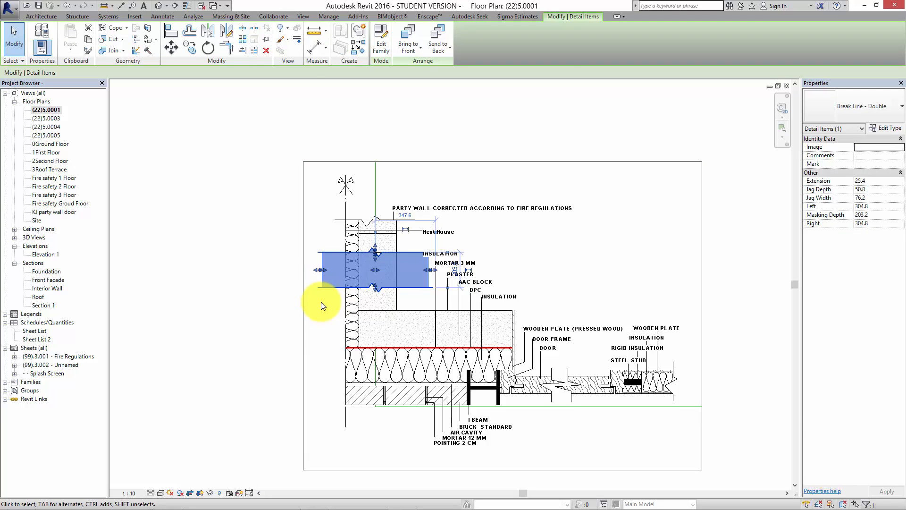
click(266, 320)
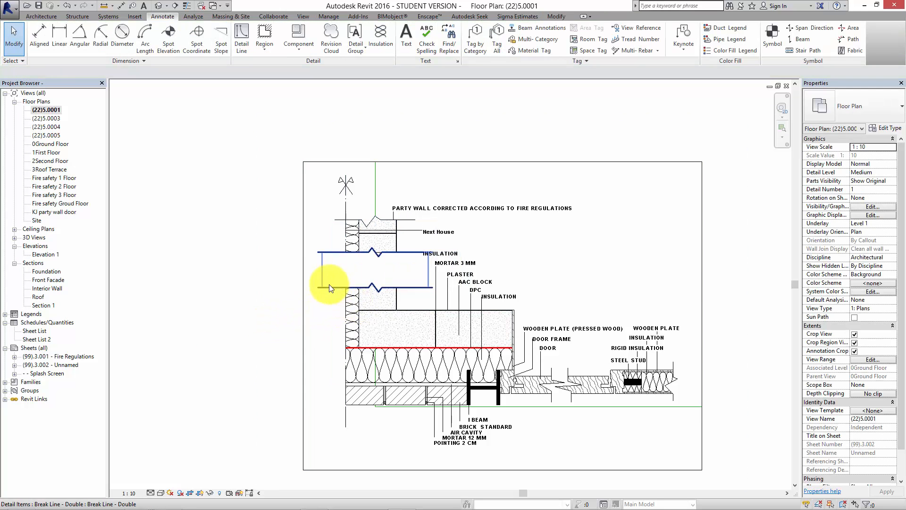
click(330, 287)
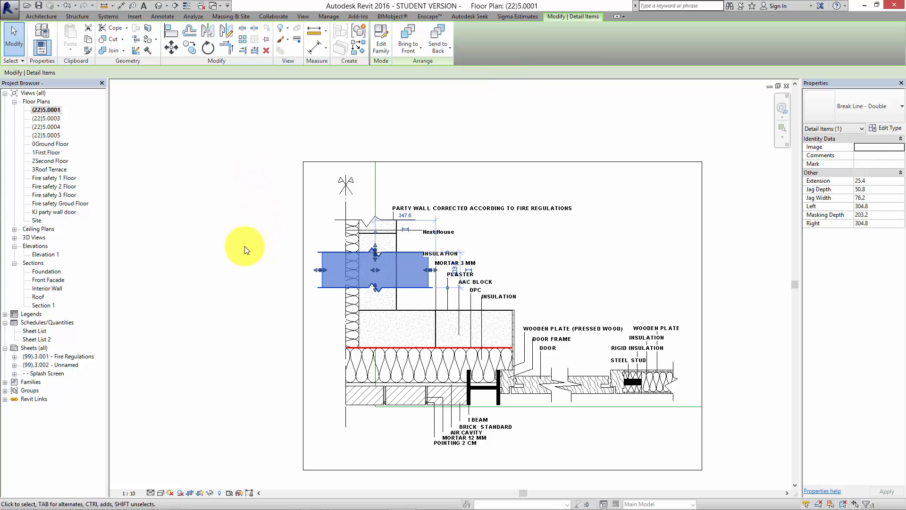
mouse_move(532, 509)
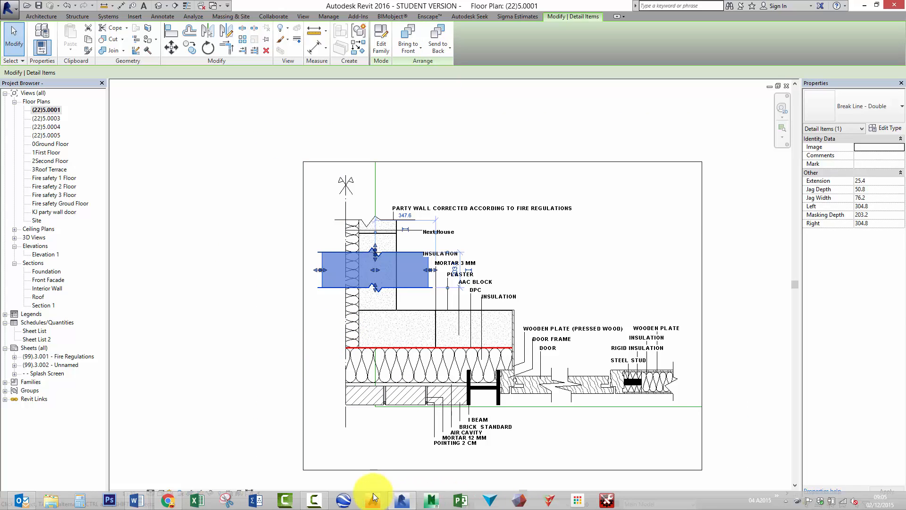
click(315, 499)
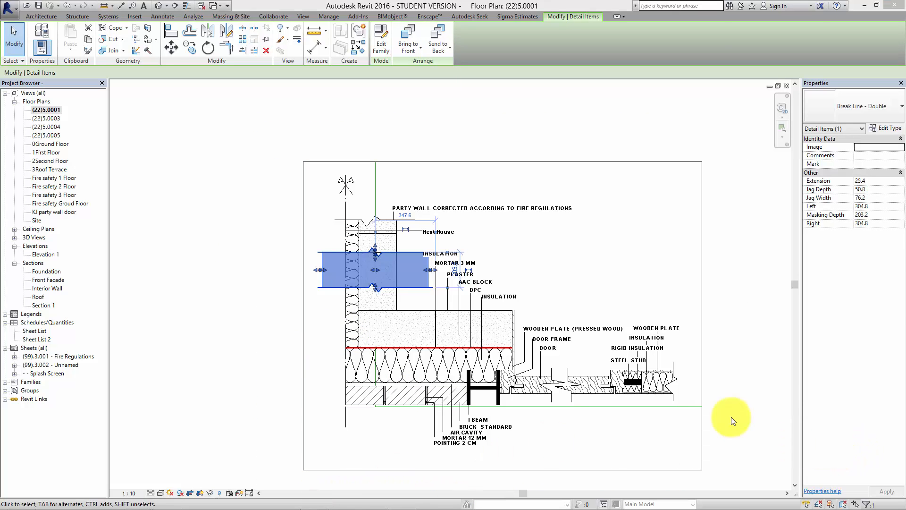
click(241, 343)
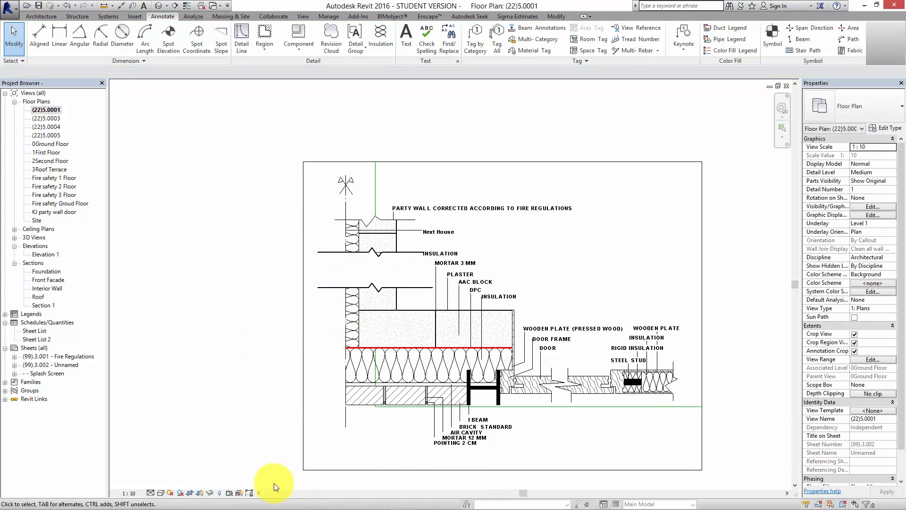
Switch to the browser, return to the Autodesk Seek results and download the 2011 Imperial File of Break Line from the Revit Structure library.
mouse_move(255, 509)
click(182, 499)
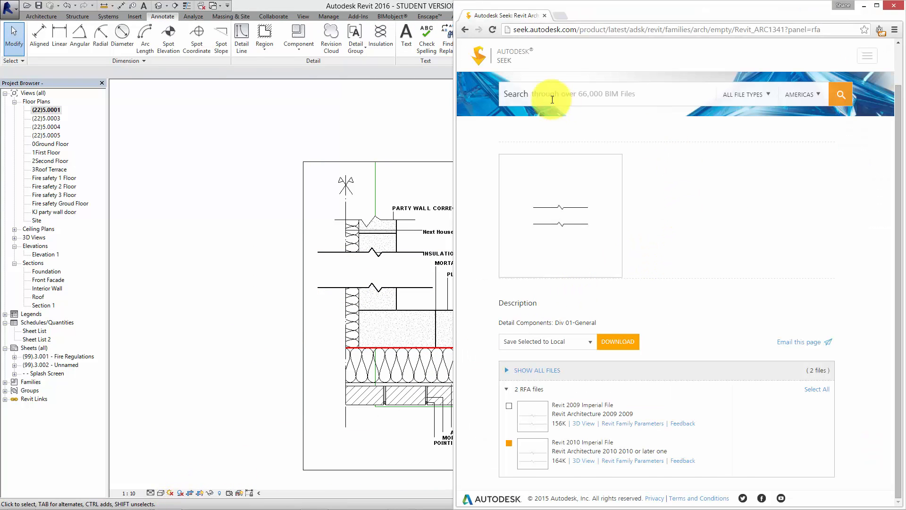
click(465, 28)
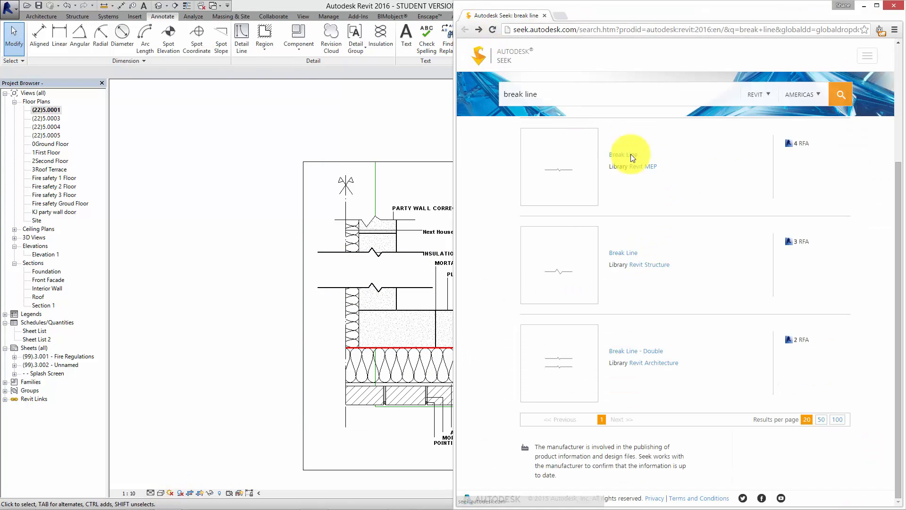
click(802, 241)
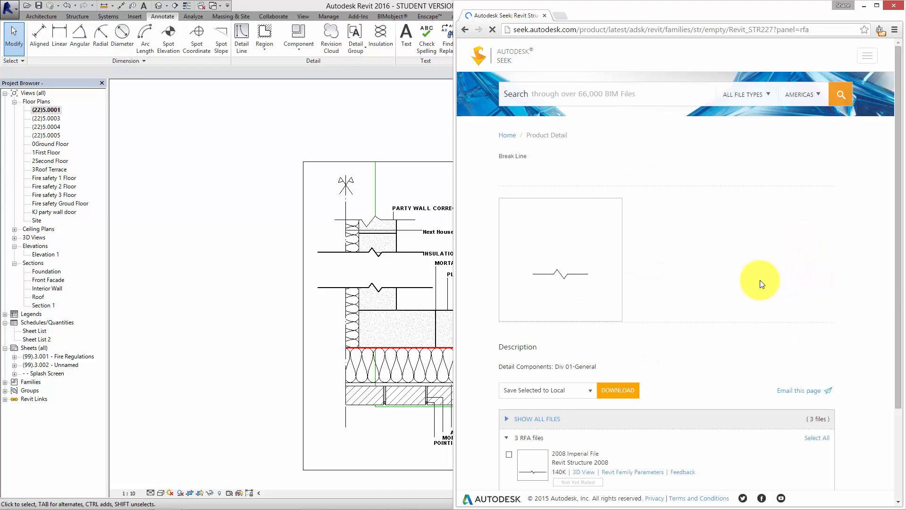
scroll(725, 317, down, 3)
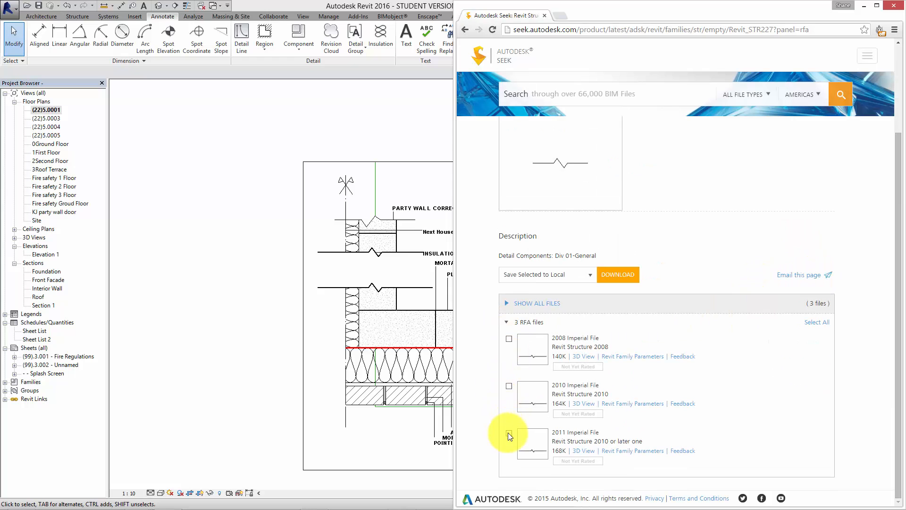
click(617, 276)
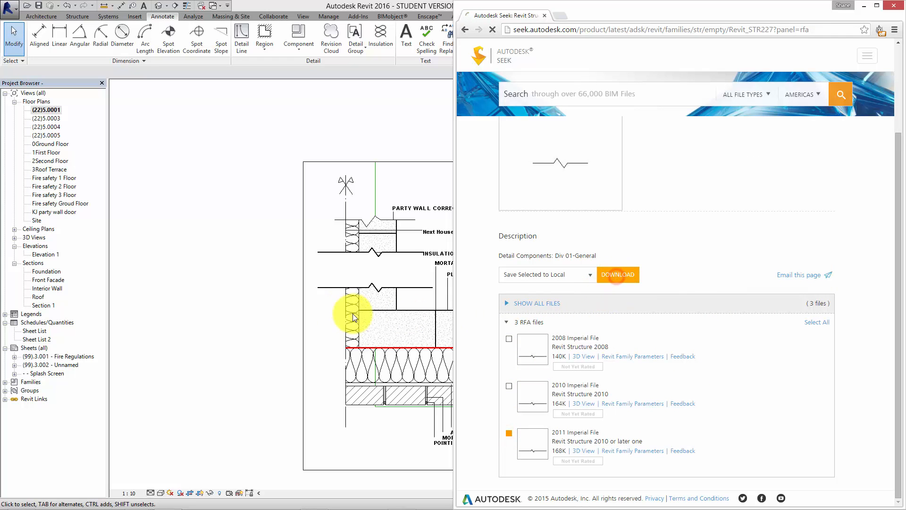
Open the downloaded Break Line family in Revit with a model upgrade and load it into the project.
click(507, 495)
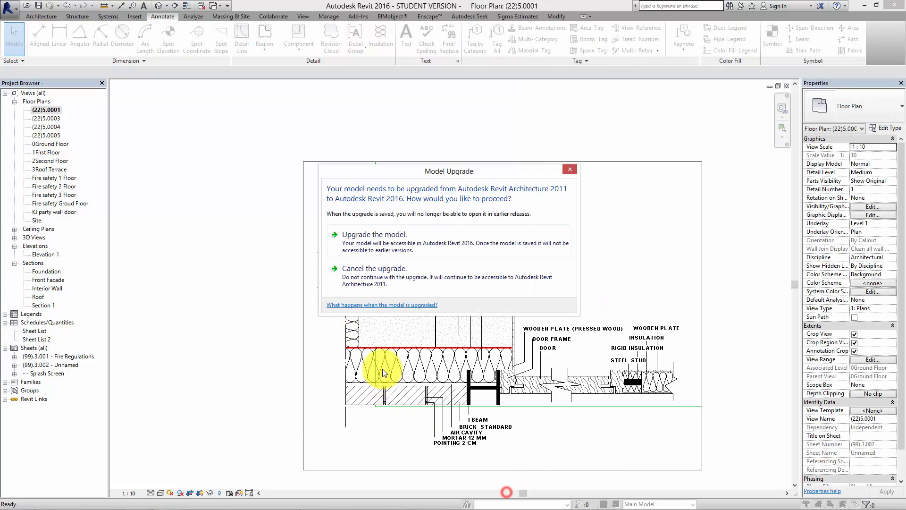
click(383, 235)
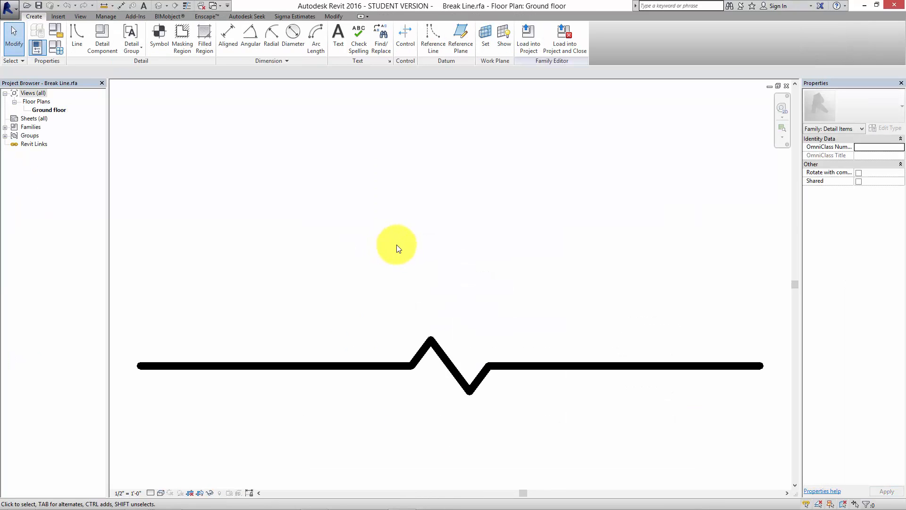
click(534, 47)
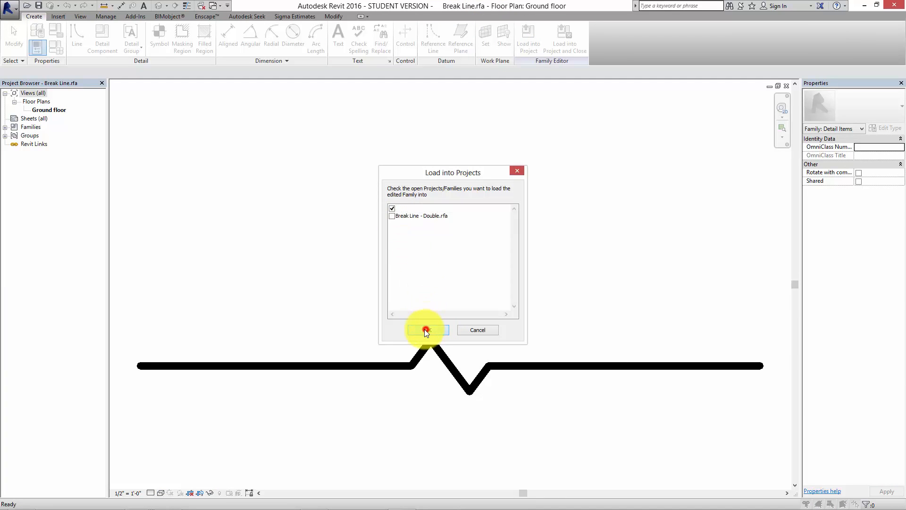
click(426, 330)
Place the Break Line detail component near the upper end of the vertical wall in (22)5.0001 and delete the double break line.
click(47, 111)
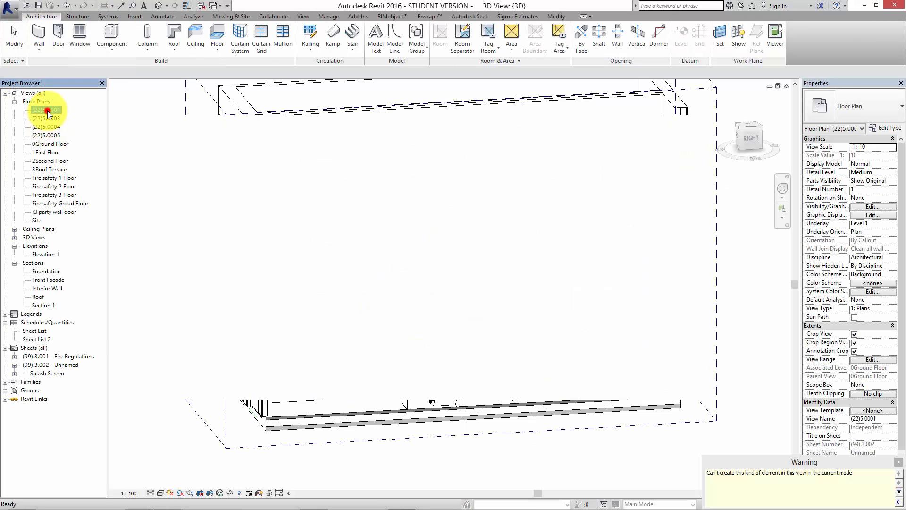
click(161, 17)
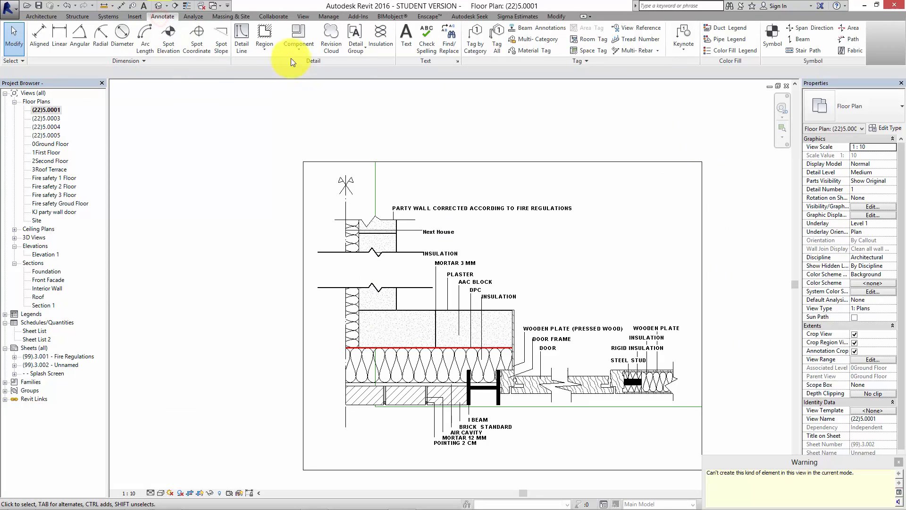
click(298, 47)
click(307, 68)
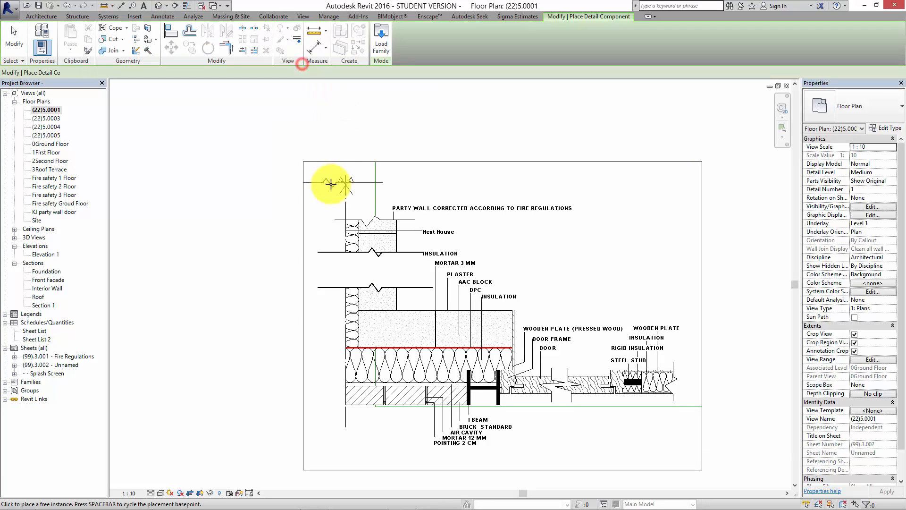
click(376, 231)
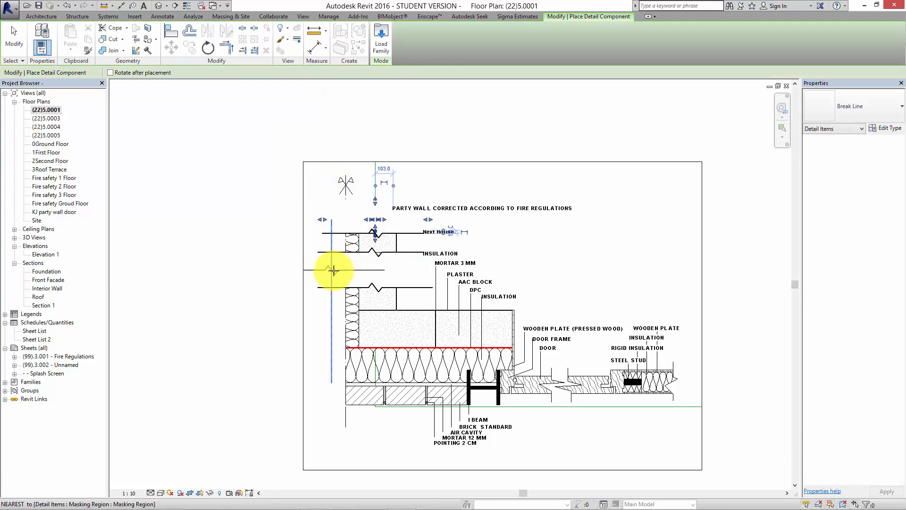
key(Escape)
key(Escape)
click(333, 252)
key(Delete)
Move the single break line down to about the middle of the vertical party wall.
scroll(338, 247, up, 1)
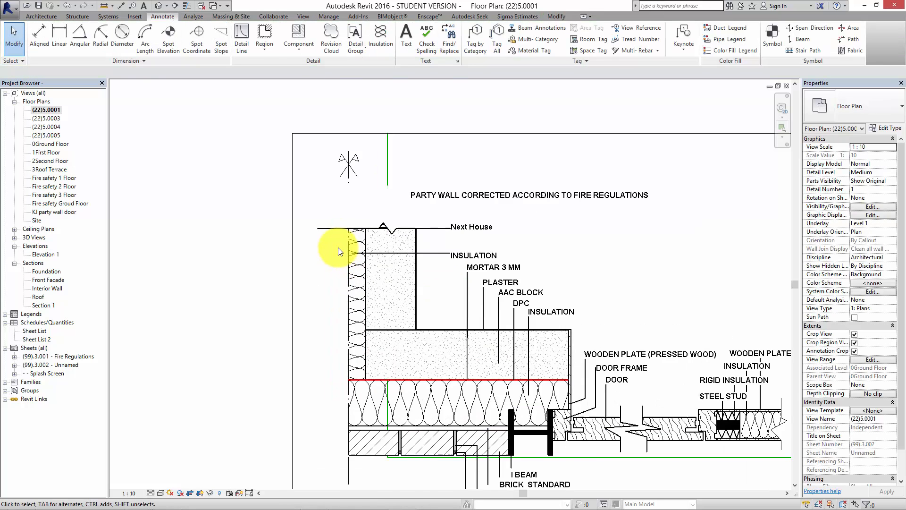
scroll(338, 248, up, 2)
click(345, 221)
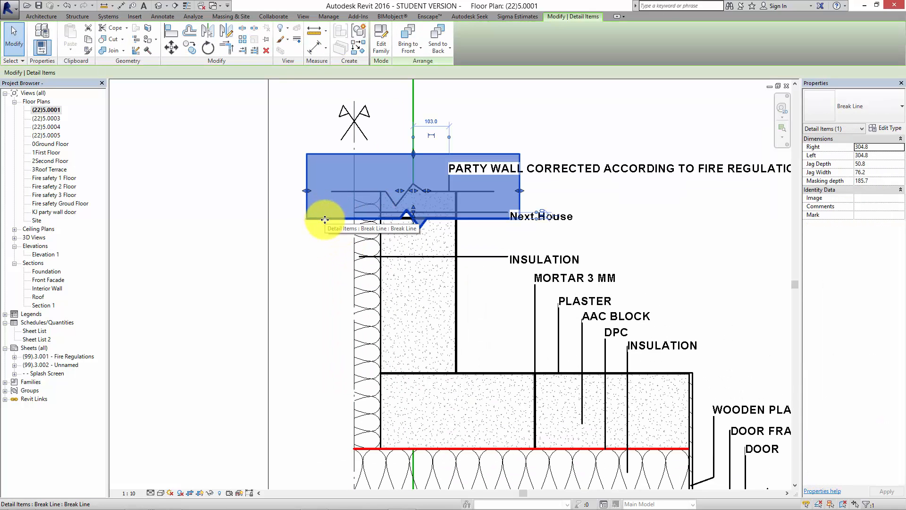
mouse_move(325, 219)
mouse_down()
mouse_move(323, 182)
mouse_move(323, 215)
mouse_up()
click(192, 282)
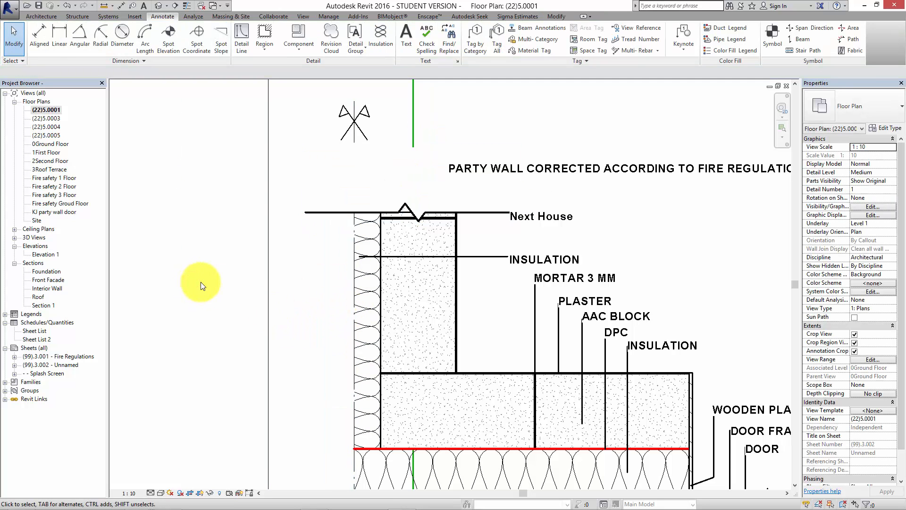
click(320, 211)
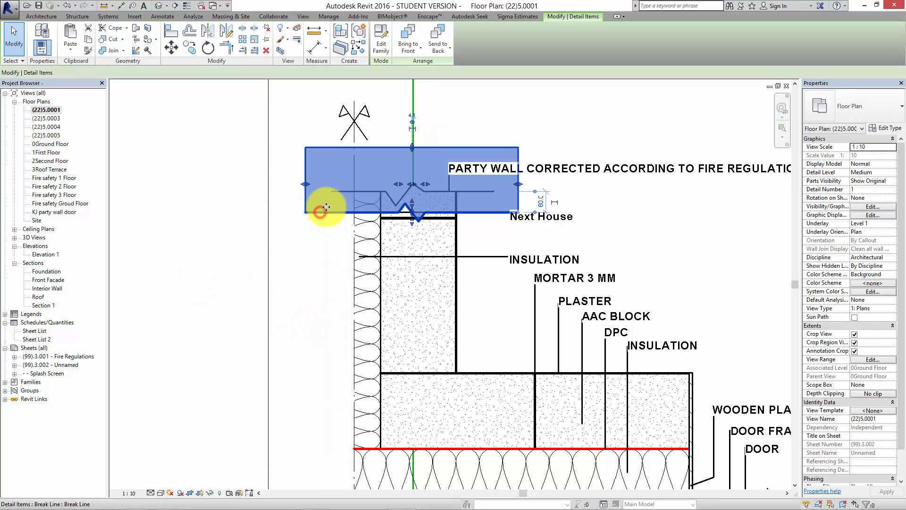
drag(327, 274, 326, 319)
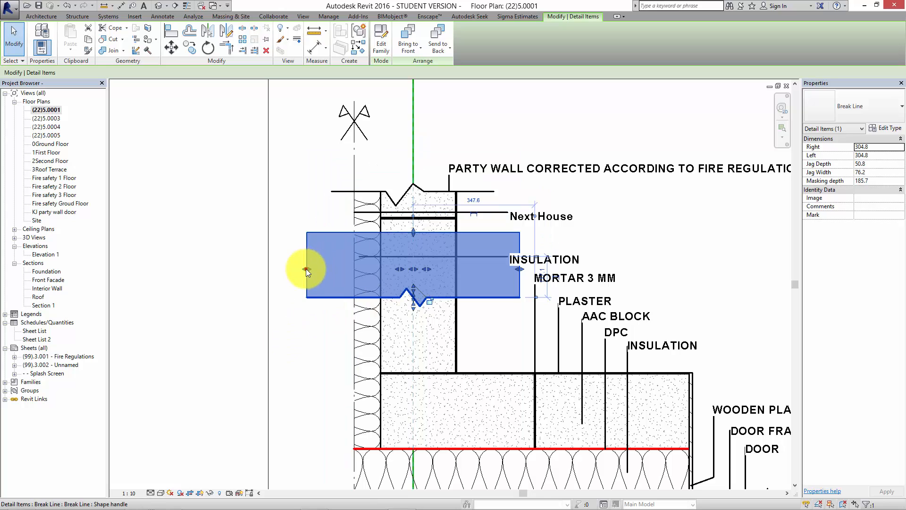
Shorten both ends of the break line to just beyond the wall, about 195 on the left and 156 on the right.
drag(306, 268, 345, 269)
drag(519, 269, 468, 269)
click(272, 311)
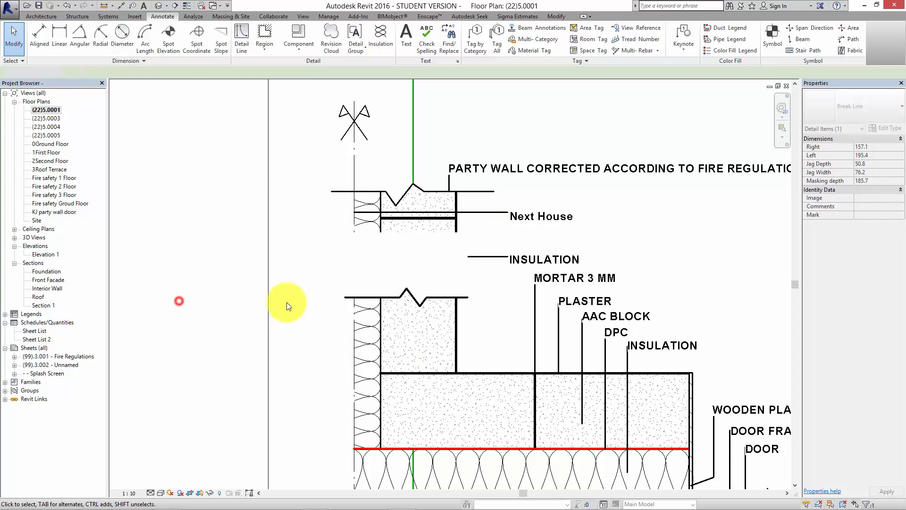
Extend the break line's masking area upward until it hides the whole upper part of the vertical wall.
click(396, 290)
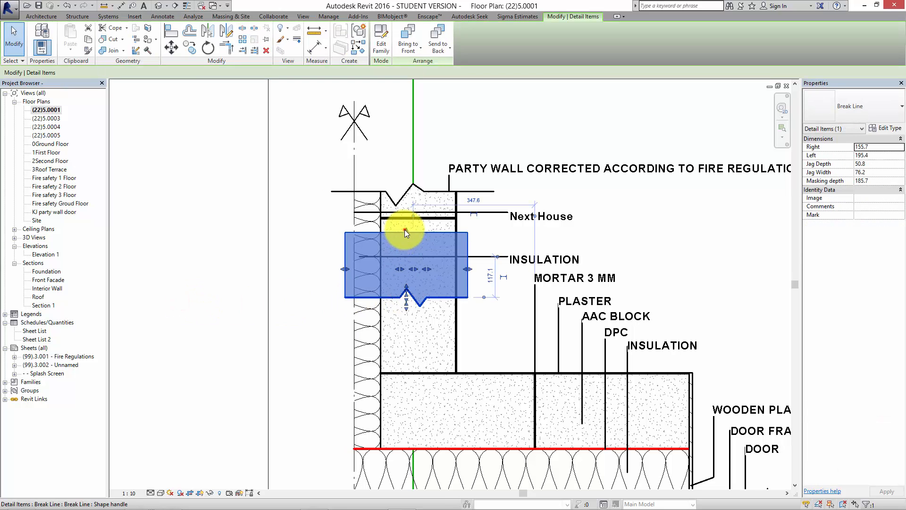
drag(404, 229, 404, 162)
click(171, 283)
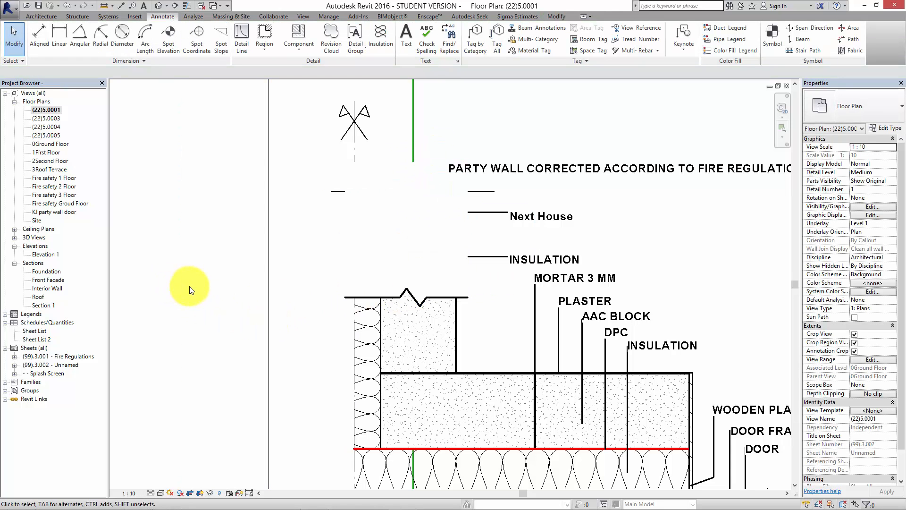
Delete the single break line from the vertical party wall.
click(400, 287)
key(Escape)
scroll(410, 307, down, 5)
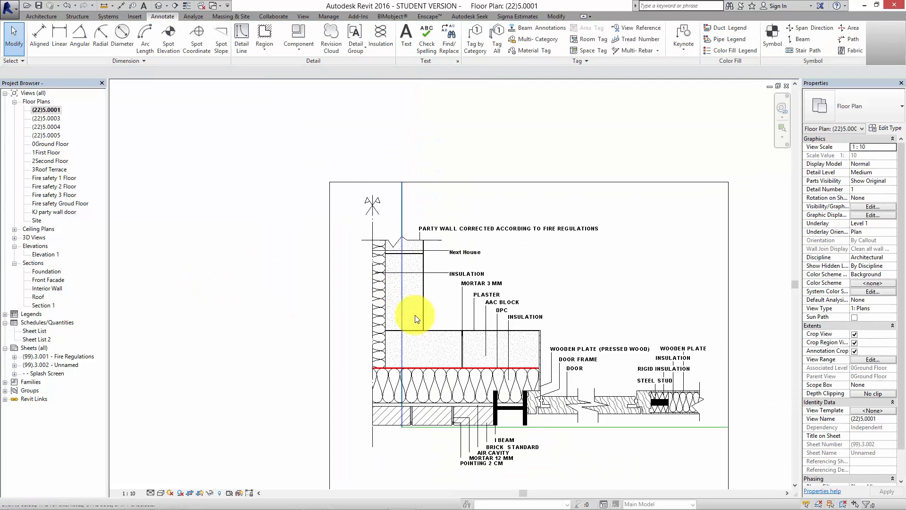
scroll(366, 338, down, 2)
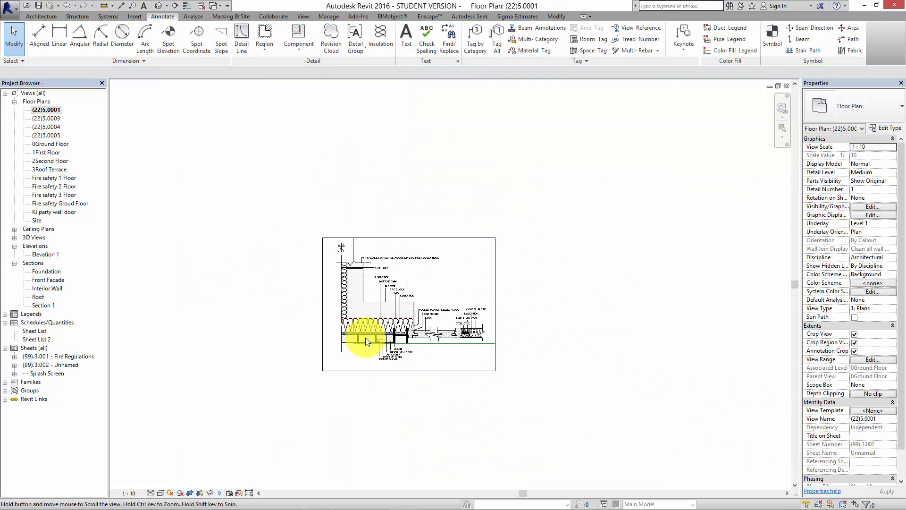
Open the unnamed sheet (99).3.002 that holds the party wall detail.
double_click(52, 365)
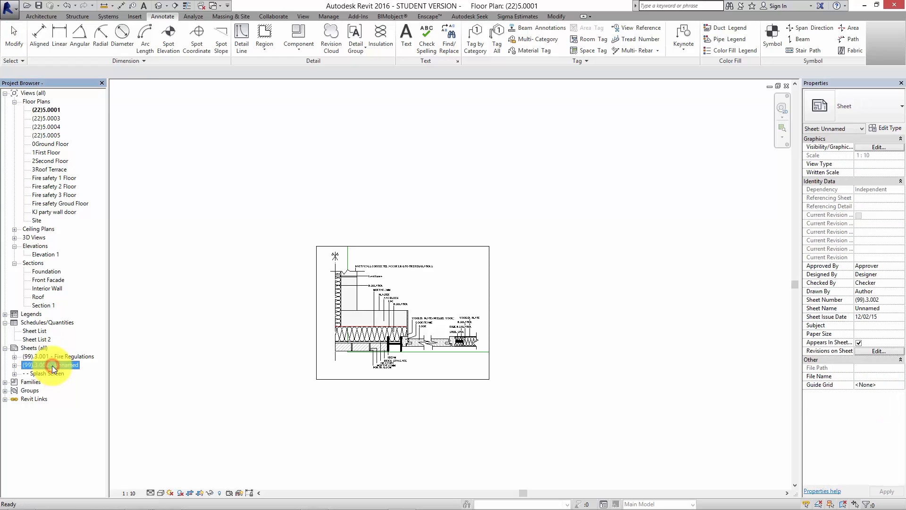
scroll(289, 461, down, 3)
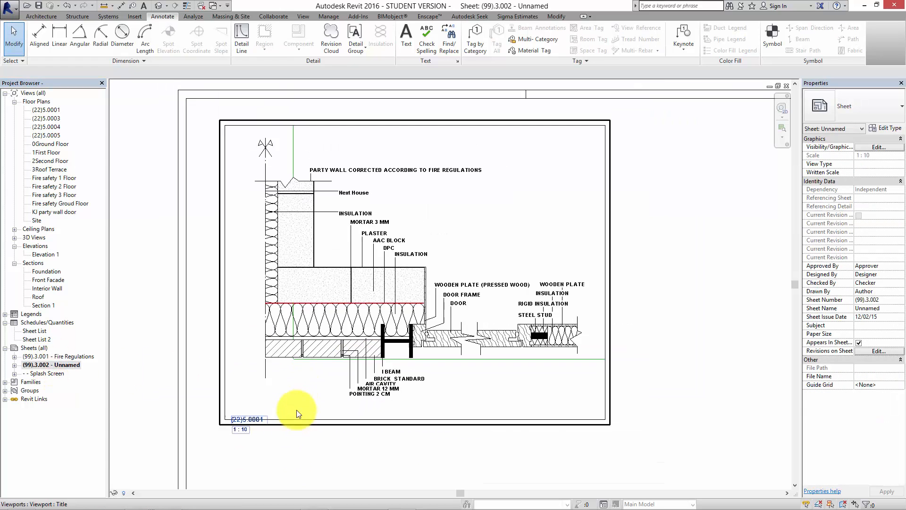
middle_drag(501, 463, 485, 433)
scroll(485, 432, down, 1)
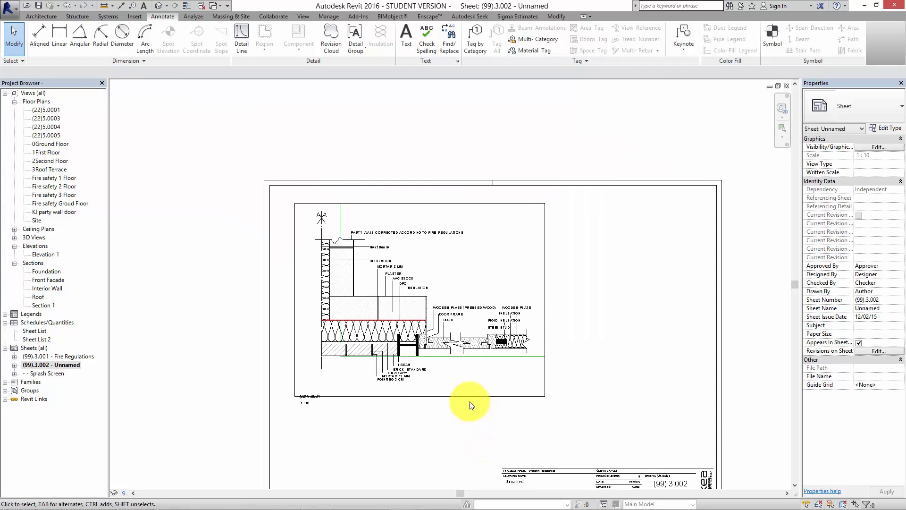
middle_drag(496, 419, 497, 393)
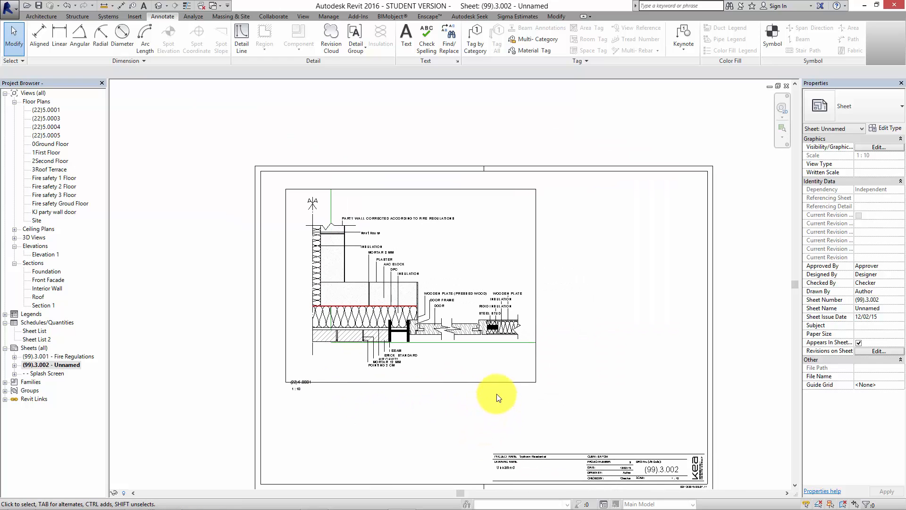
Activate the (22)5.0001 view on the sheet, make its crop region invisible, and deactivate the view.
click(504, 378)
double_click(503, 374)
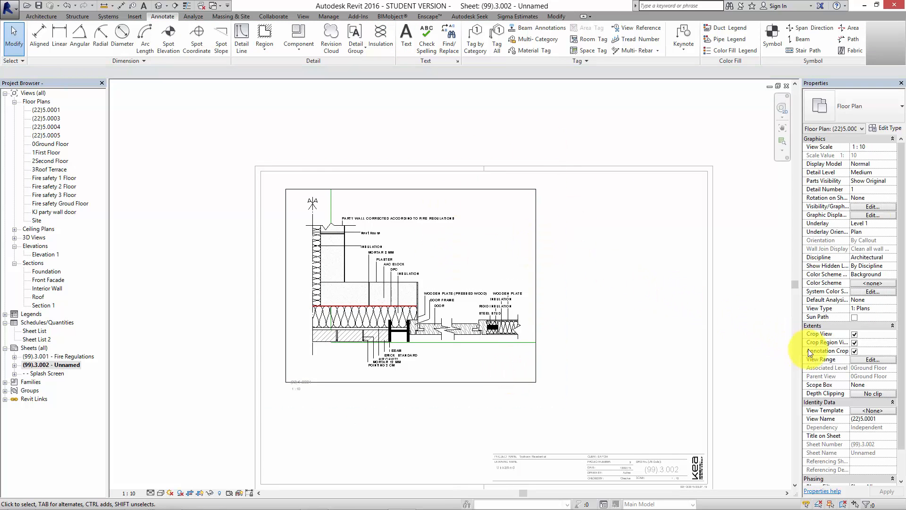
click(855, 342)
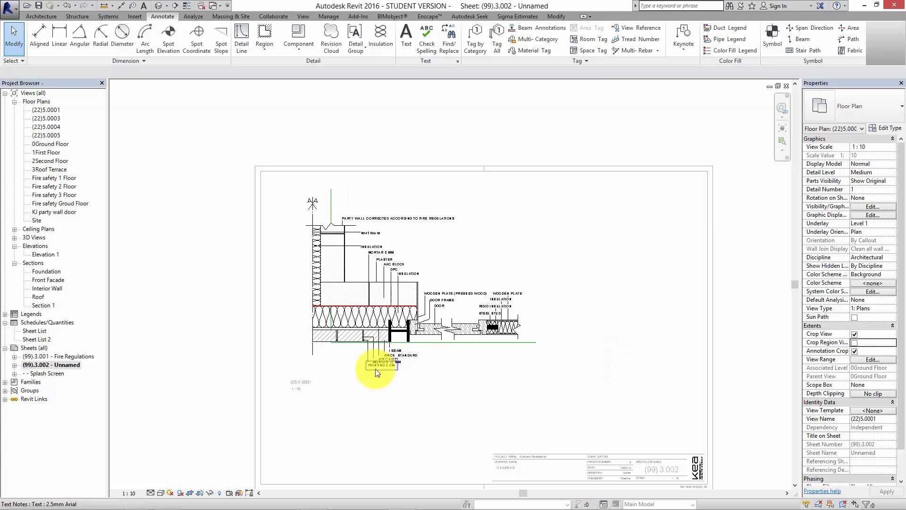
right_click(602, 350)
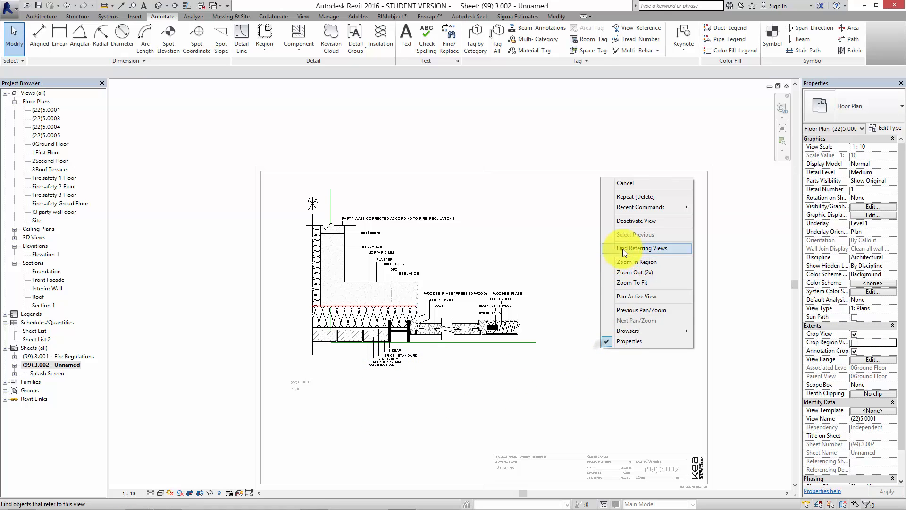
click(630, 221)
click(623, 277)
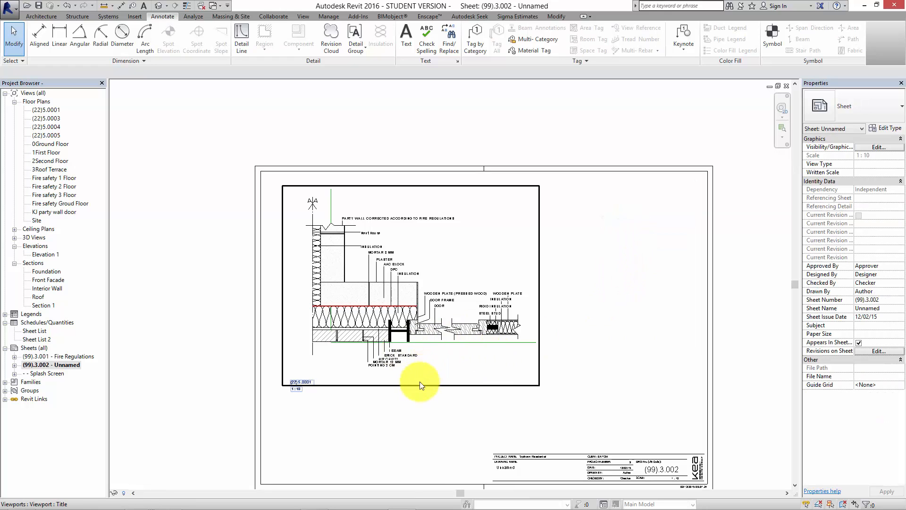
Move the (22)5.0001 view title with its scale to just below the lower right end of the detail.
scroll(414, 387, up, 2)
click(273, 377)
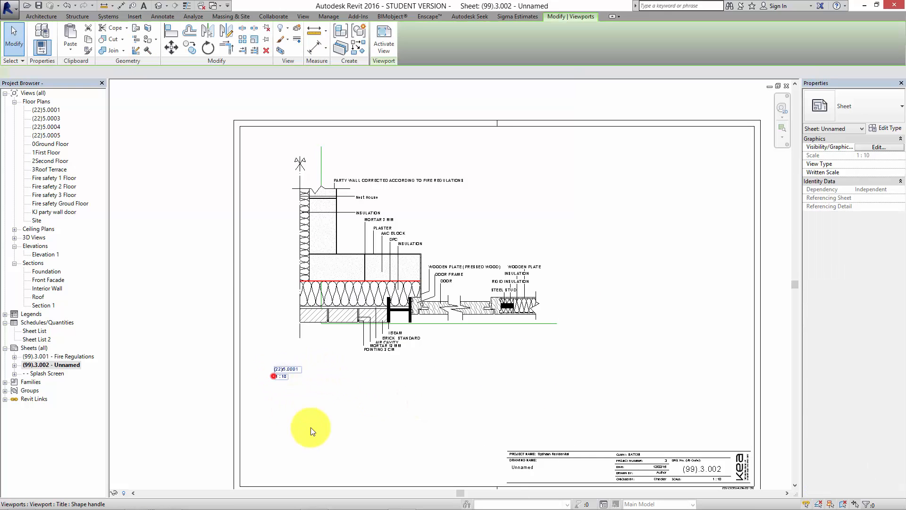
drag(538, 356, 536, 357)
click(545, 408)
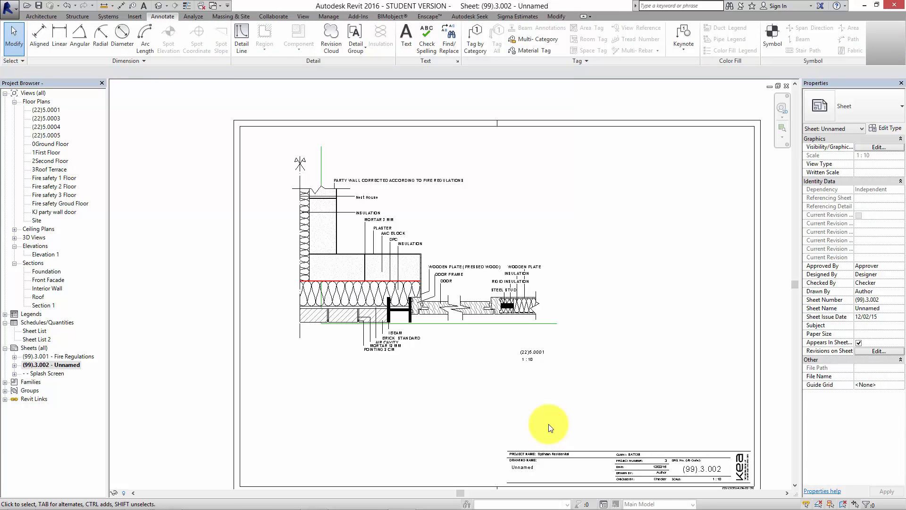
middle_drag(546, 405, 530, 391)
scroll(533, 378, up, 4)
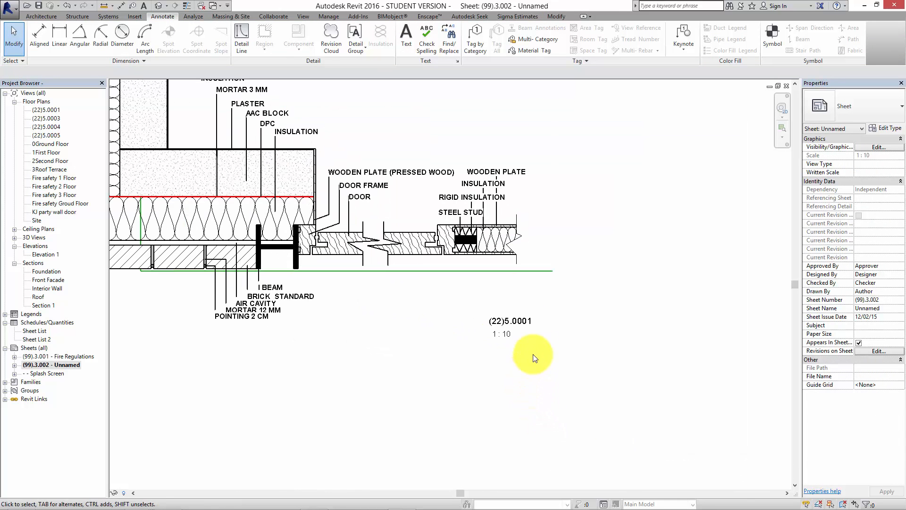
scroll(517, 320, down, 3)
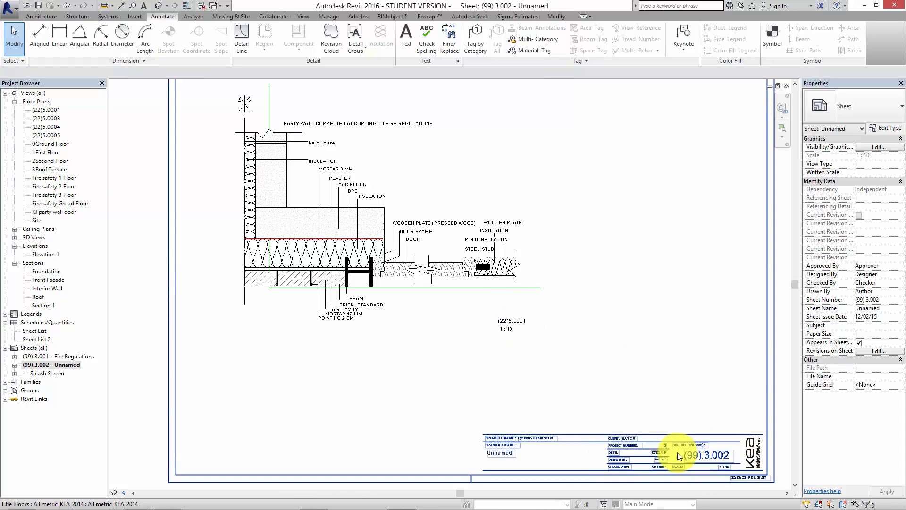
Change the drawing number in the sheet's title block to (22)5.0001.
scroll(679, 456, up, 2)
click(698, 447)
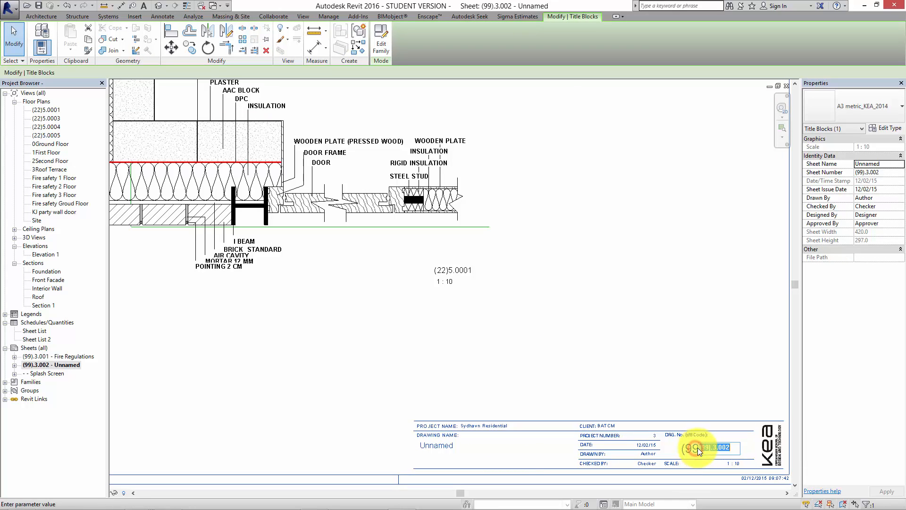
click(698, 447)
double_click(708, 451)
click(702, 448)
click(703, 446)
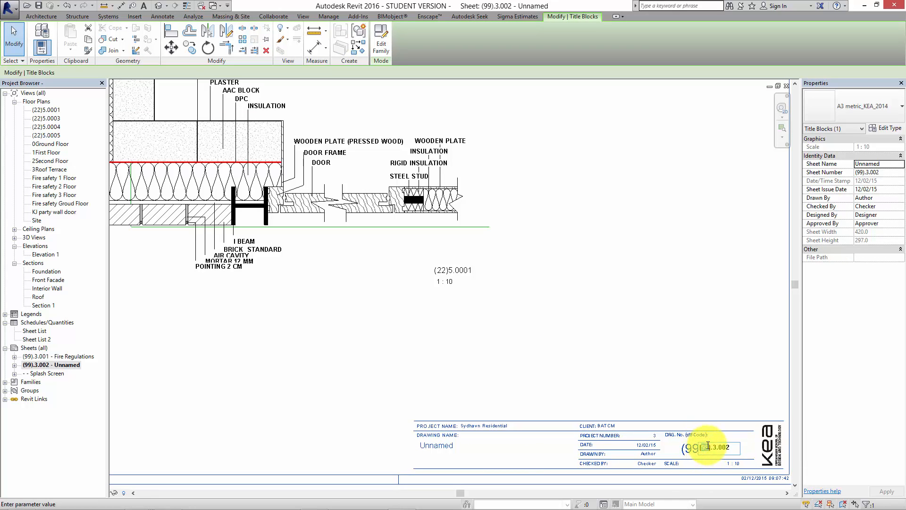
text(22)
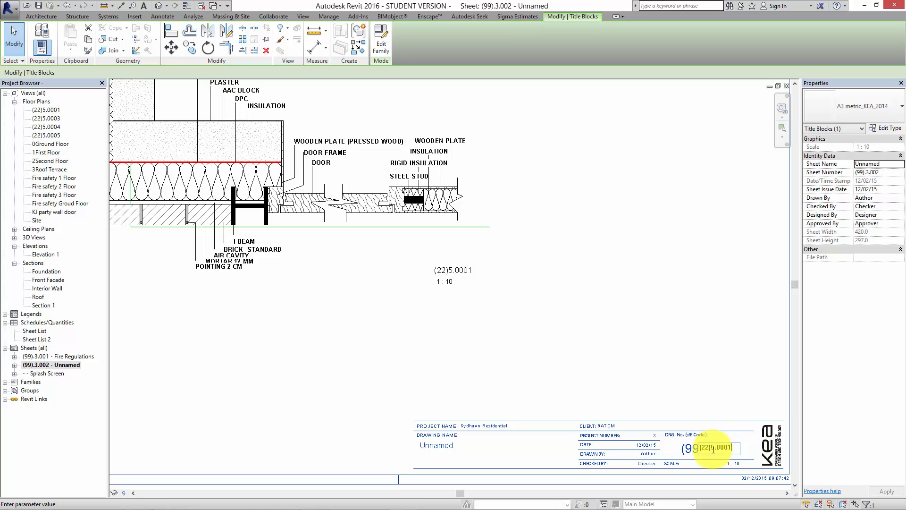
click(687, 359)
click(678, 369)
scroll(674, 370, down, 5)
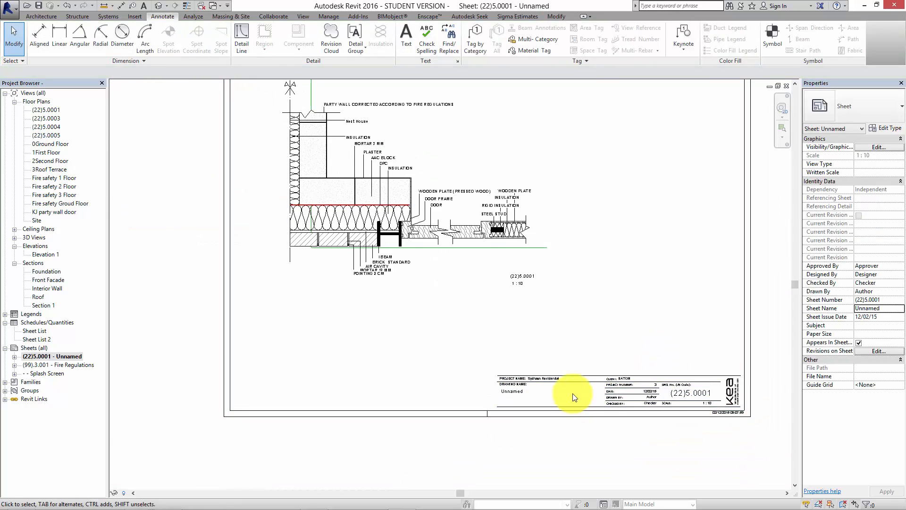
Compare the title block's drawing number with the detail's view title on the sheet.
scroll(557, 409, up, 5)
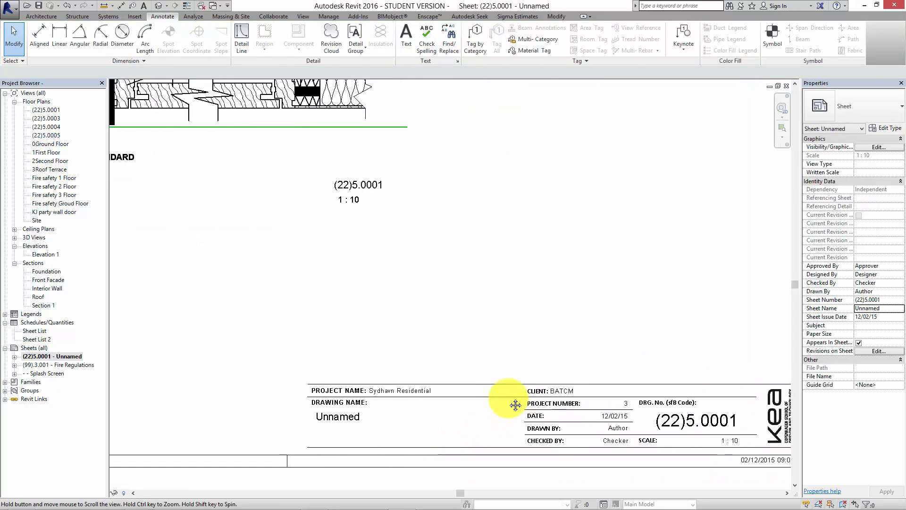
scroll(547, 387, up, 4)
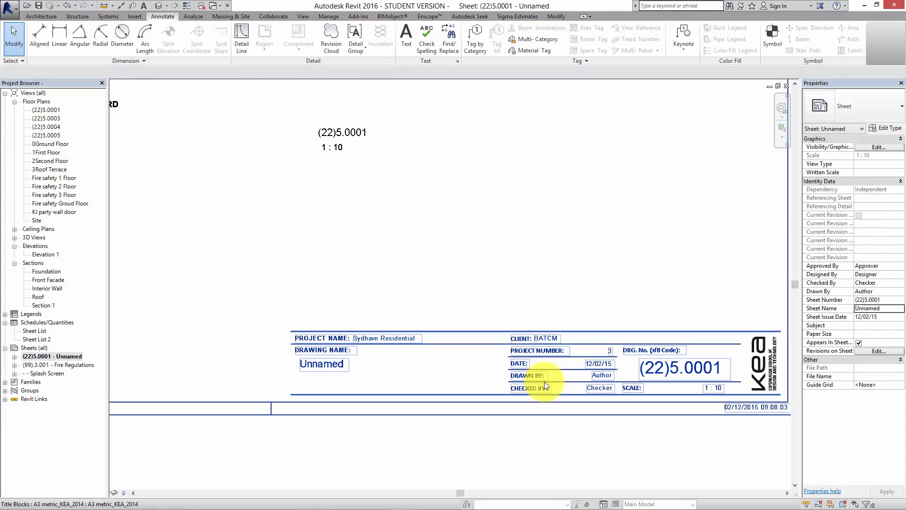
scroll(382, 407, down, 7)
middle_drag(383, 407, 499, 438)
scroll(462, 415, up, 4)
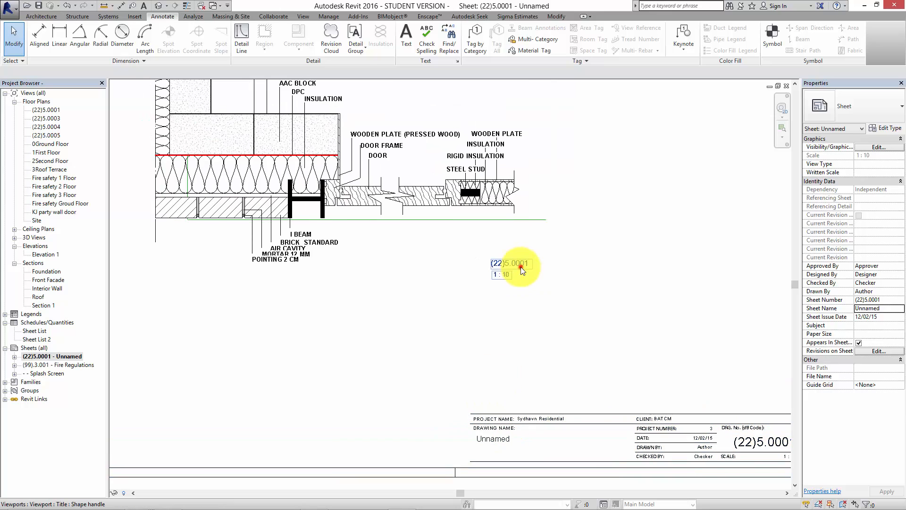
click(520, 264)
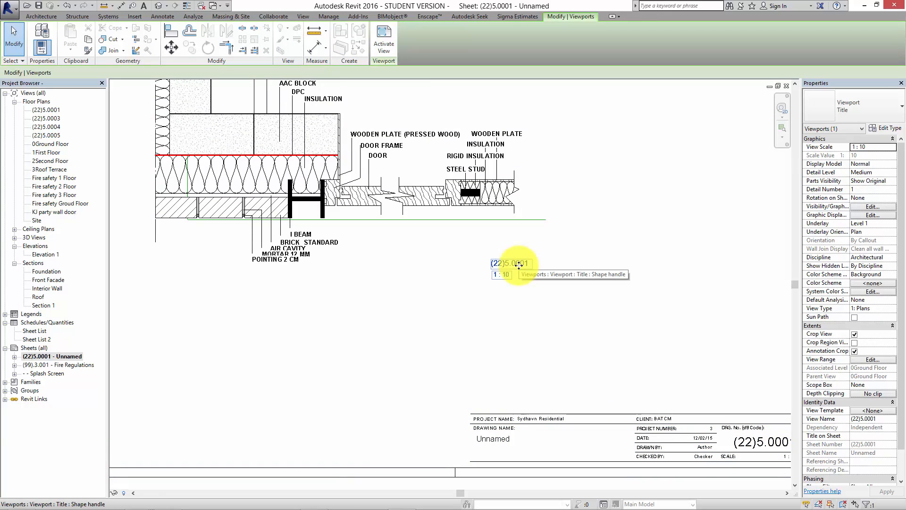
click(338, 413)
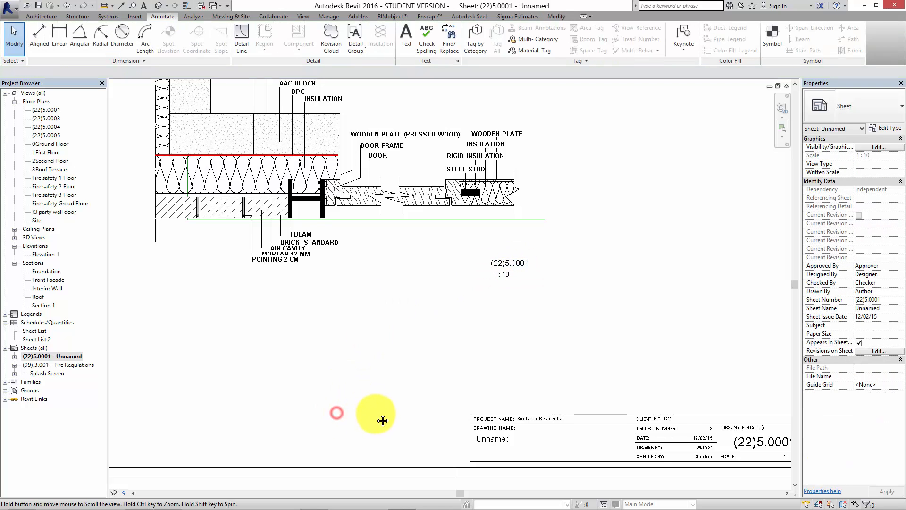
scroll(383, 419, down, 2)
middle_drag(386, 412, 392, 377)
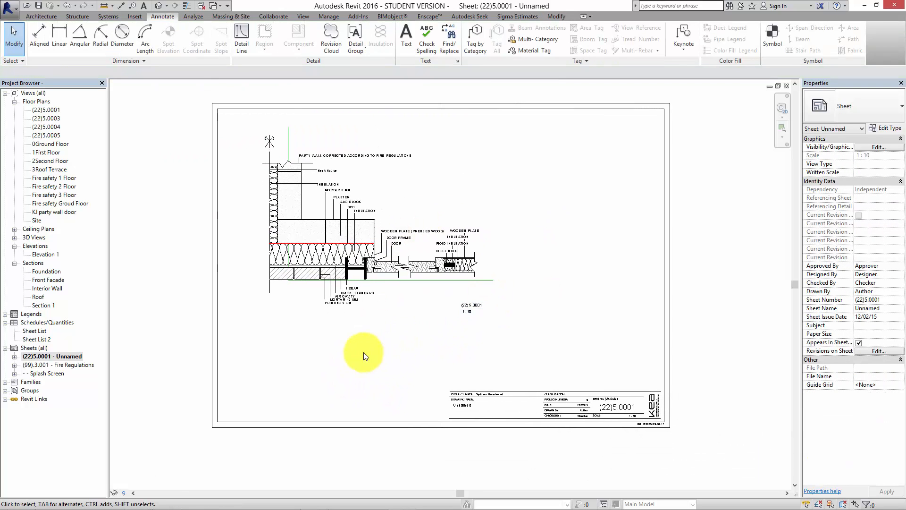
Open the 0Ground Floor plan and examine the (22)5.0001 callout around the party wall near grids 8 and AA.
double_click(47, 143)
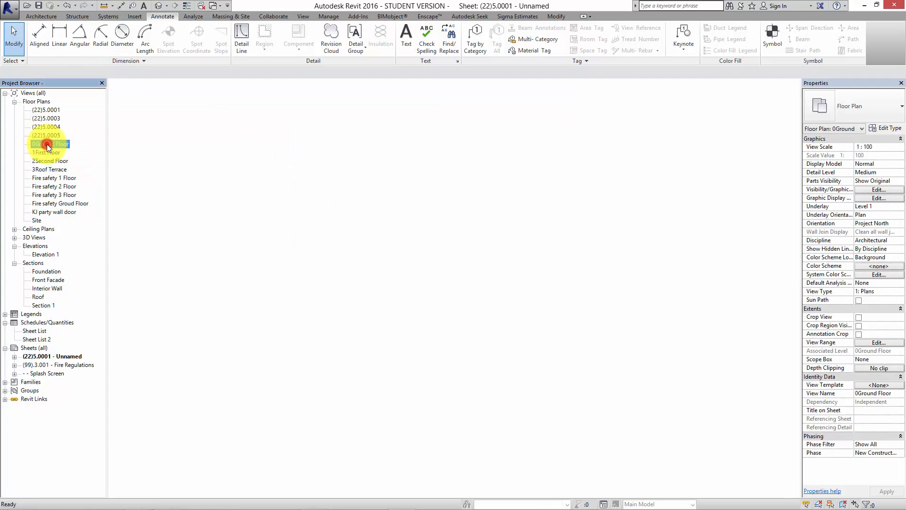
middle_drag(254, 178, 232, 134)
scroll(232, 134, down, 2)
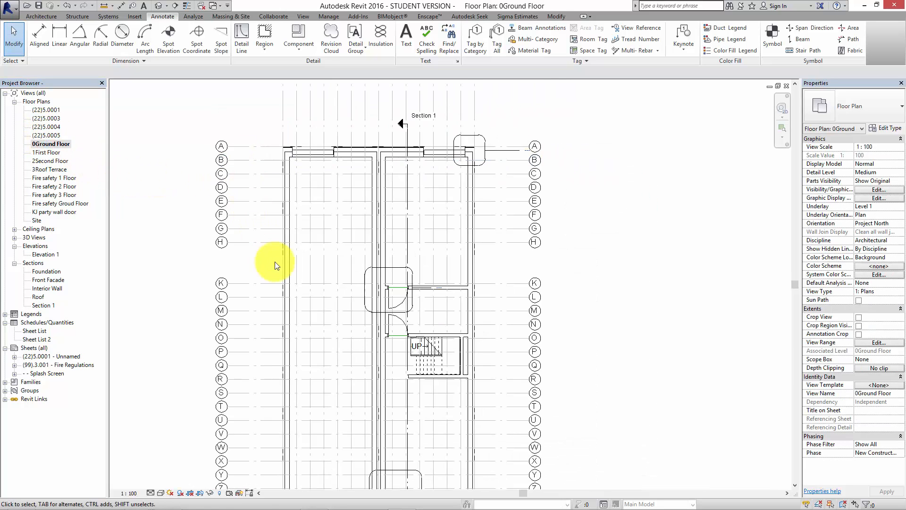
middle_drag(275, 263, 277, 162)
scroll(277, 162, down, 2)
scroll(357, 407, down, 1)
scroll(352, 378, up, 5)
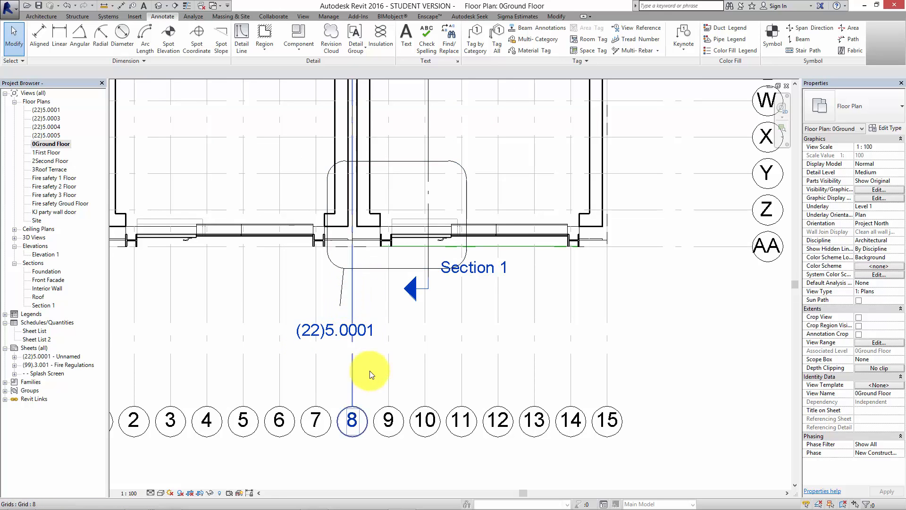
scroll(390, 405, down, 3)
scroll(416, 411, down, 3)
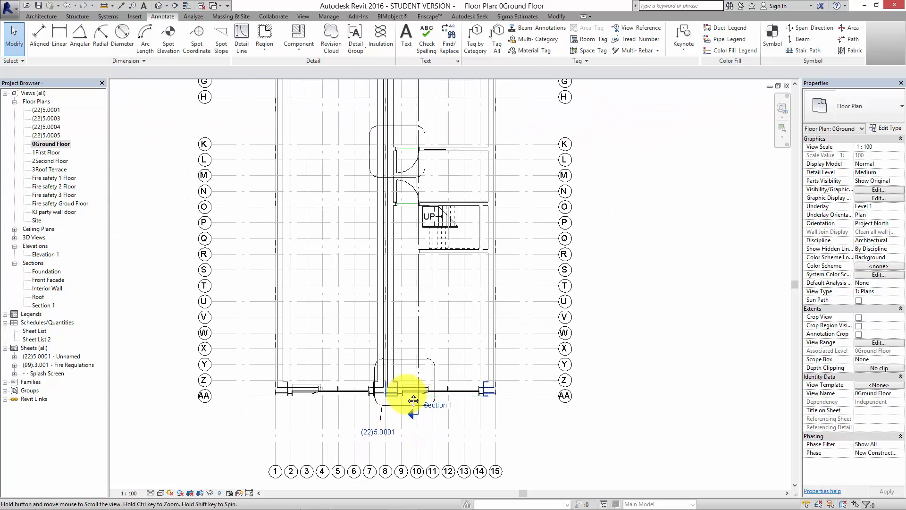
scroll(349, 260, down, 2)
scroll(349, 260, down, 1)
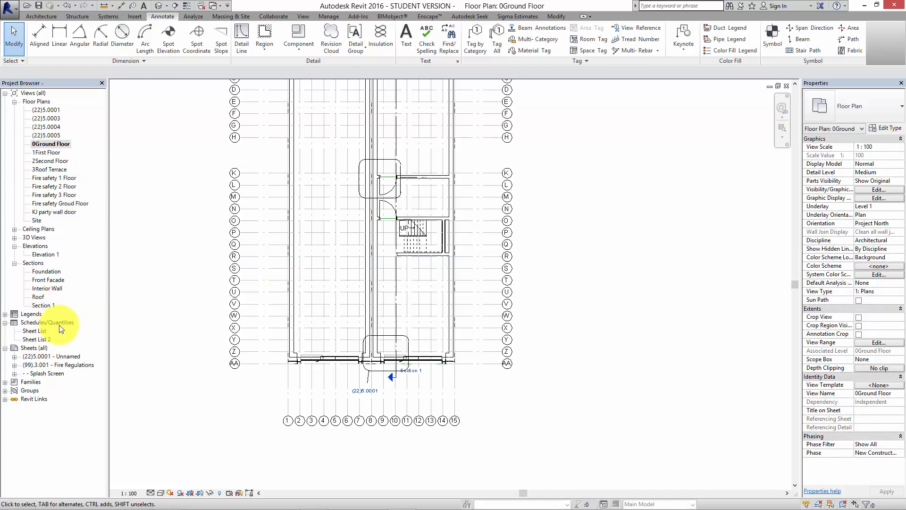
Return to the (22)5.0001 sheet and check the detail's view title against the callout name.
double_click(55, 356)
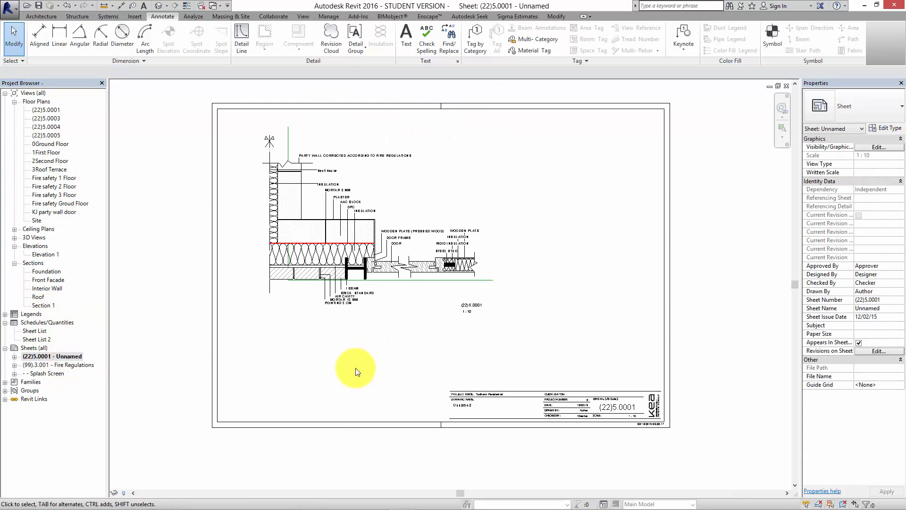
scroll(446, 330, up, 2)
click(499, 288)
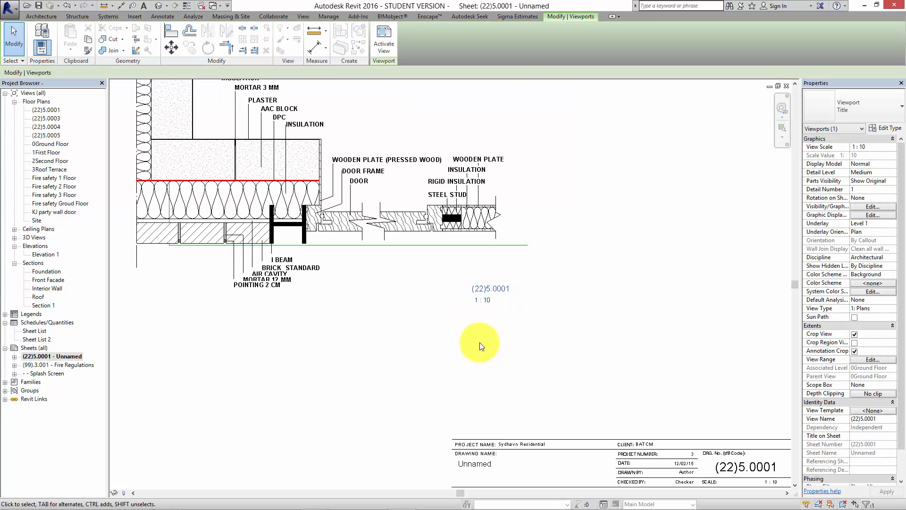
click(254, 391)
right_click(54, 355)
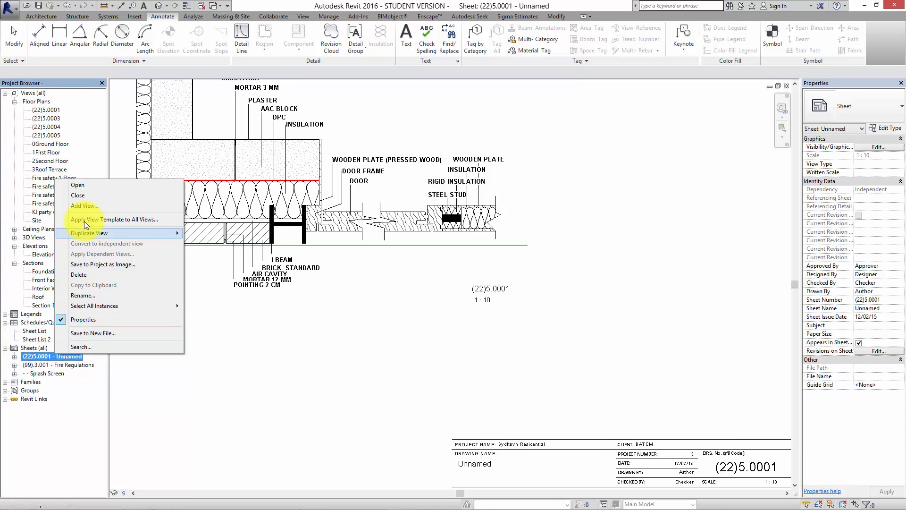
click(101, 295)
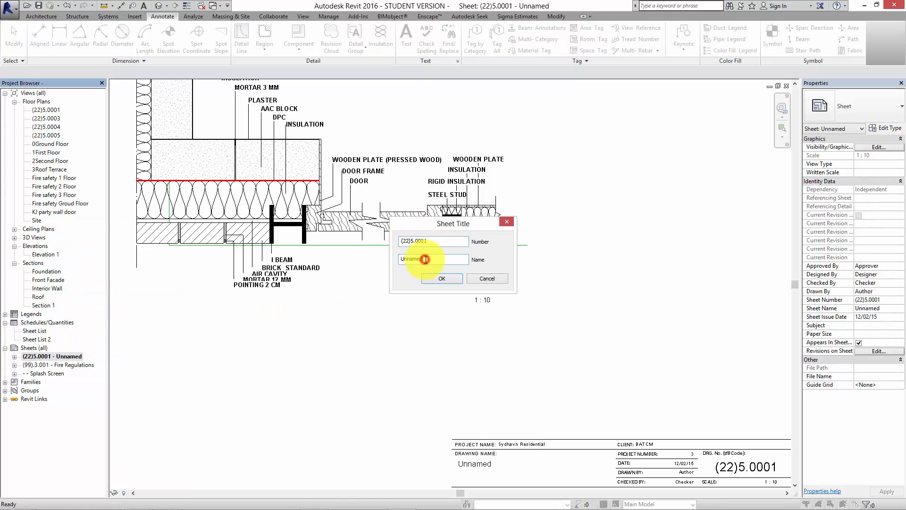
double_click(428, 241)
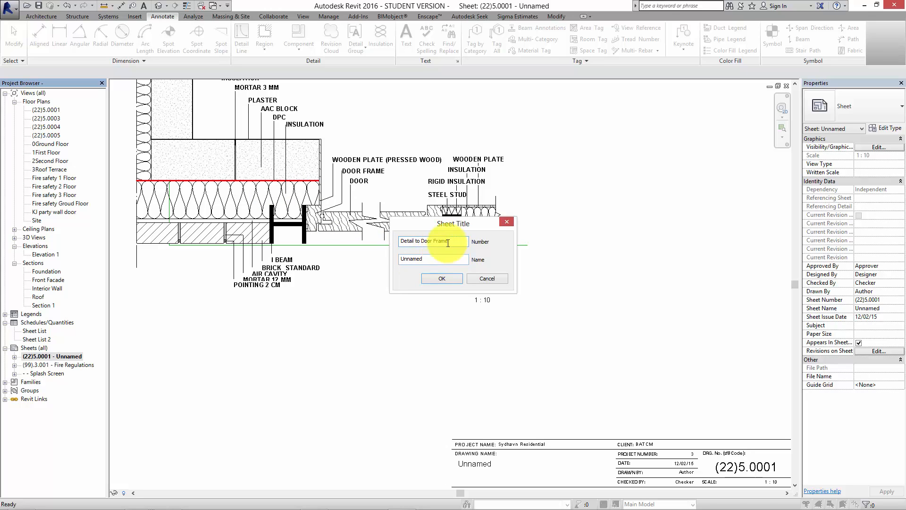
drag(448, 243, 372, 237)
key(Delete)
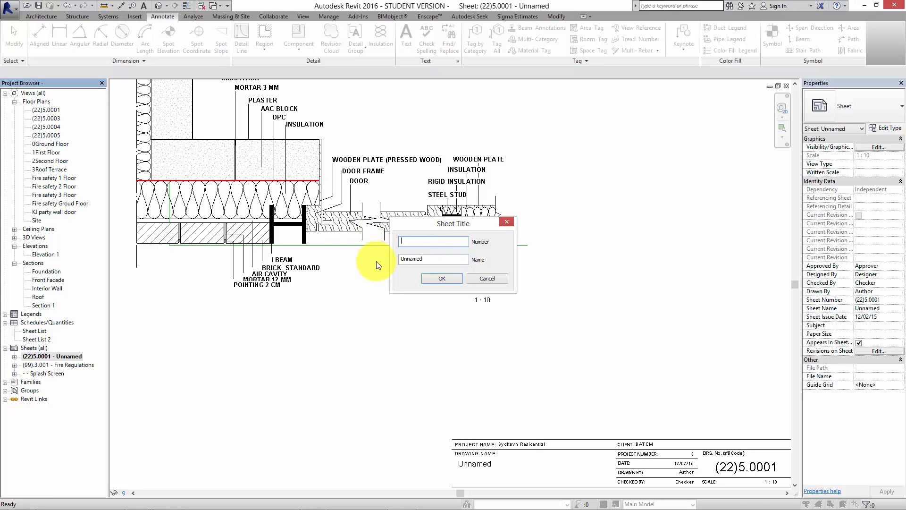
drag(430, 260, 399, 259)
key(Escape)
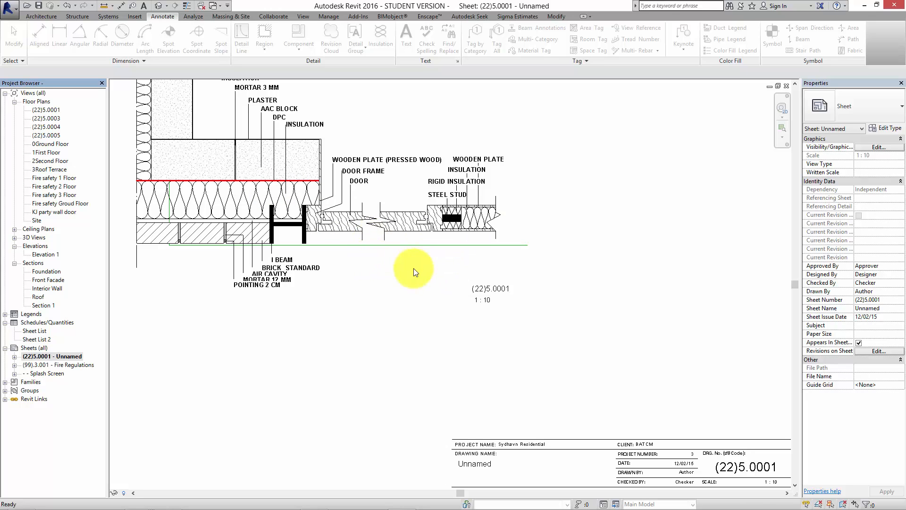
click(306, 343)
scroll(385, 264, down, 2)
middle_drag(403, 326, 410, 333)
middle_drag(390, 261, 403, 326)
scroll(401, 327, down, 3)
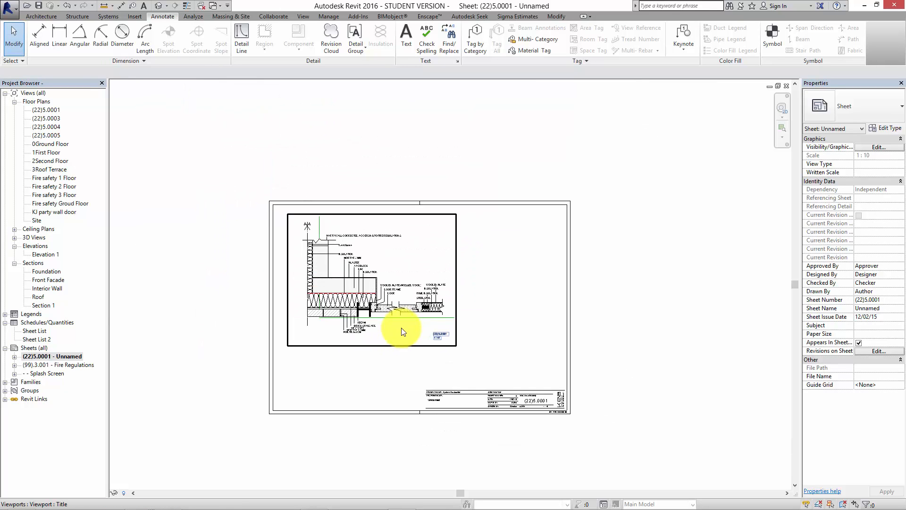
Rename the (22)5.0001 floor plan view as Detail to Door Frame.
scroll(424, 319, up, 3)
middle_drag(281, 317, 298, 317)
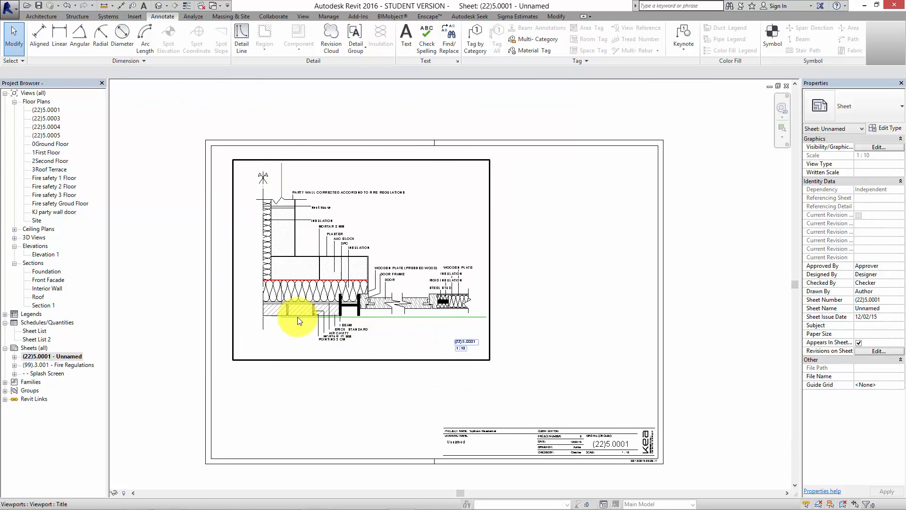
right_click(53, 108)
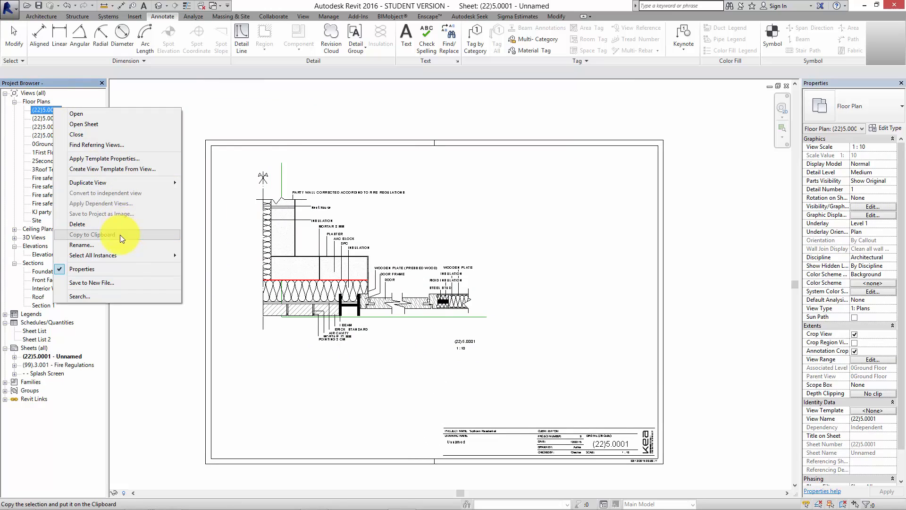
click(112, 245)
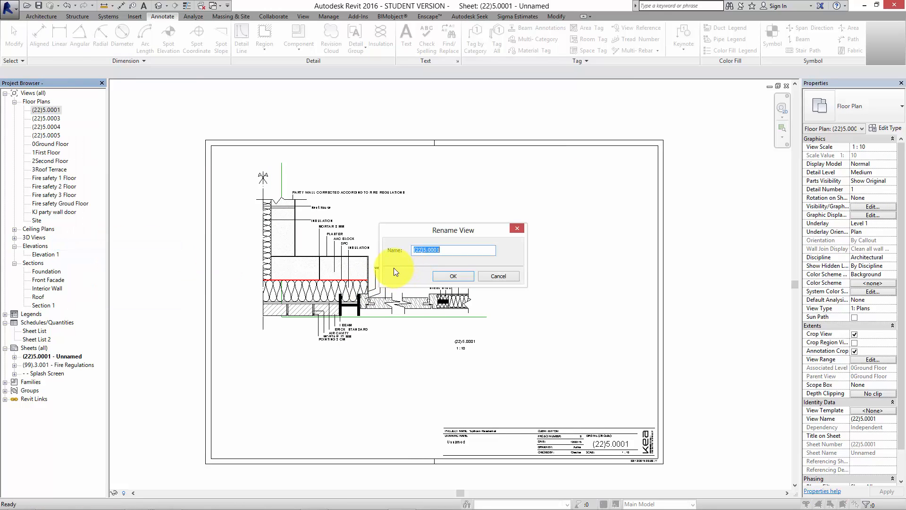
text(Detail to Door Frame)
click(454, 276)
click(579, 390)
Move the Detail to Door Frame viewport slightly closer to the sheet's left border.
scroll(585, 394, down, 2)
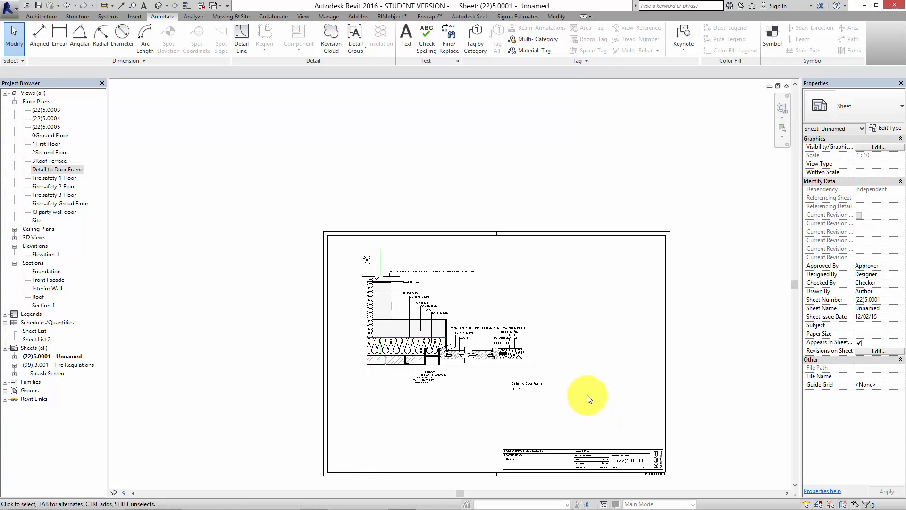
middle_drag(587, 396, 583, 334)
scroll(542, 293, up, 1)
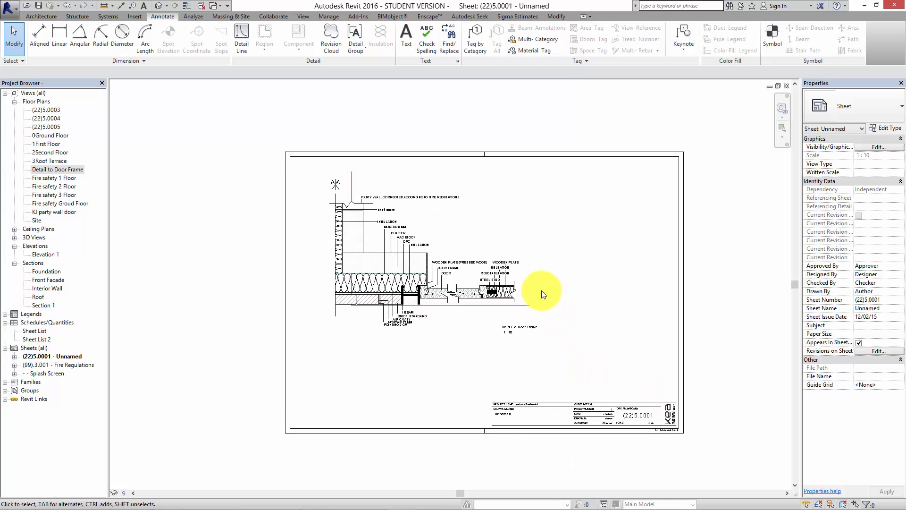
click(448, 285)
mouse_move(423, 252)
mouse_down()
mouse_move(419, 265)
mouse_move(423, 242)
mouse_up()
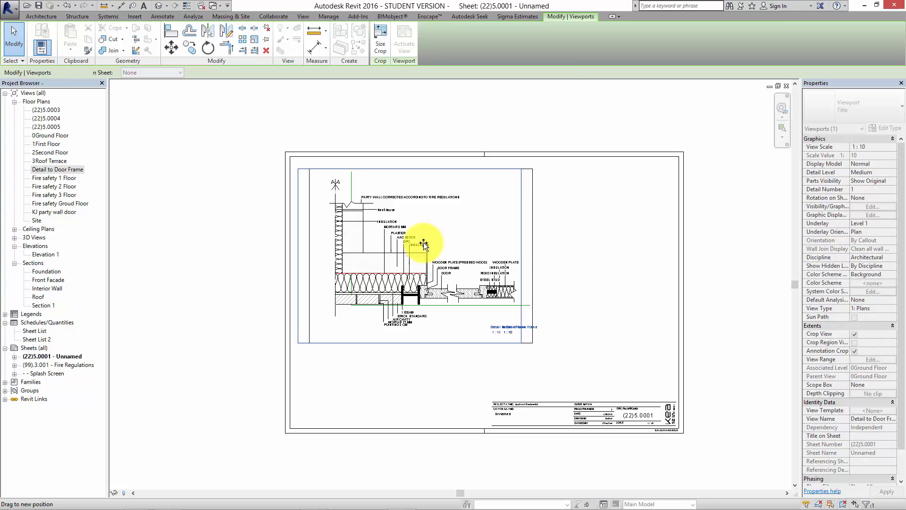
click(465, 370)
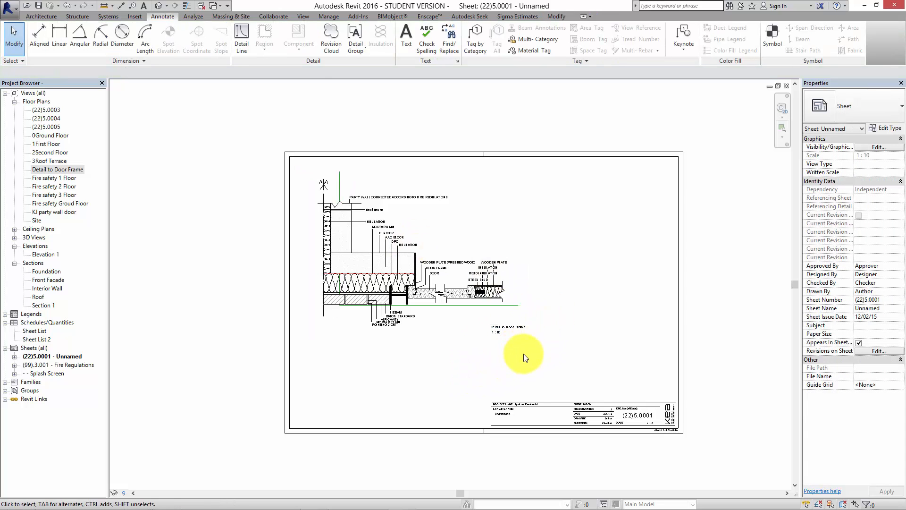
middle_drag(523, 357, 493, 321)
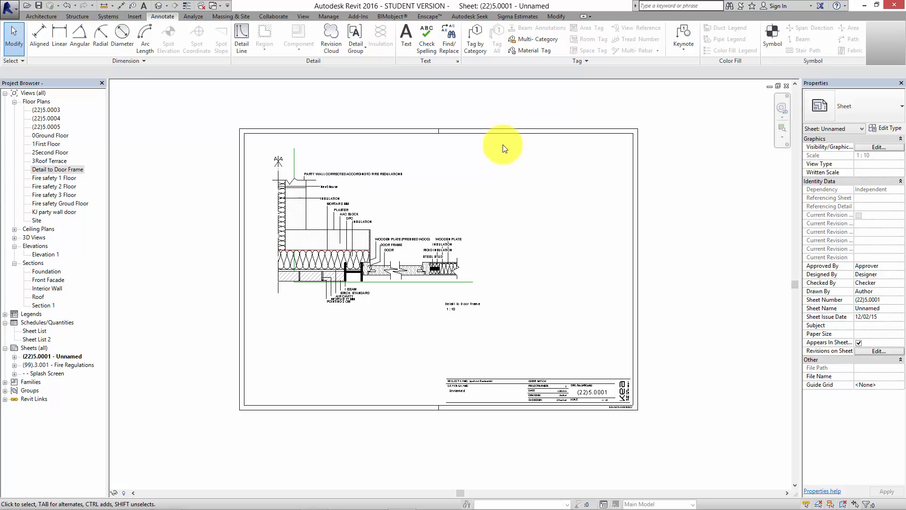
middle_drag(390, 360, 352, 355)
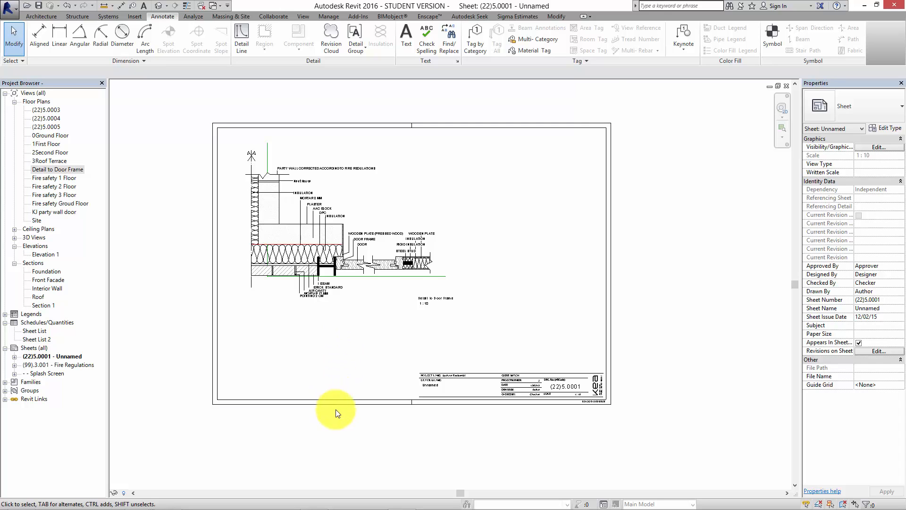
middle_drag(343, 414, 381, 418)
scroll(354, 377, down, 1)
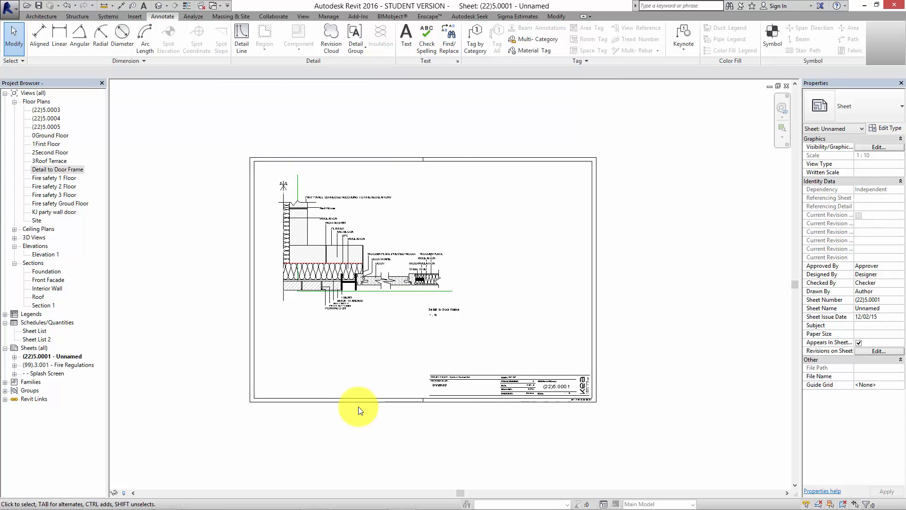
Draw a rectangle of fine detail lines on the sheet in the empty area below the wall detail.
scroll(387, 347, up, 3)
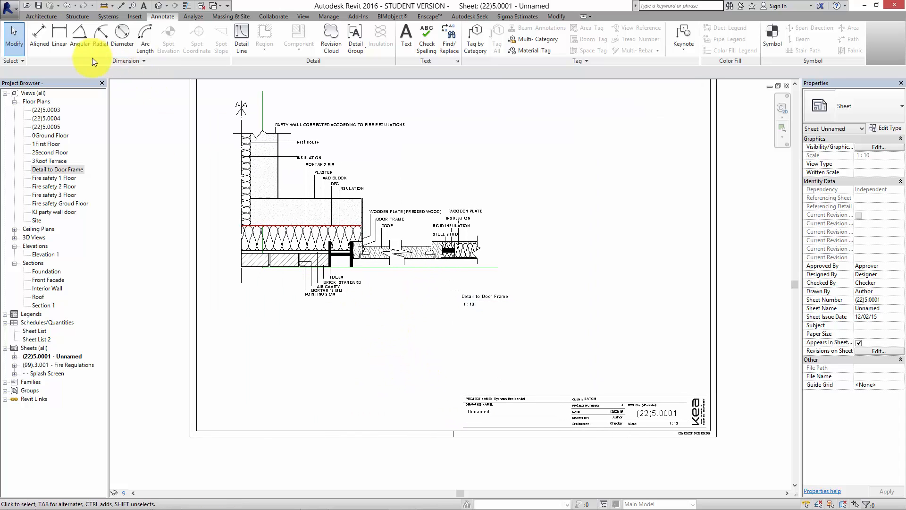
click(242, 35)
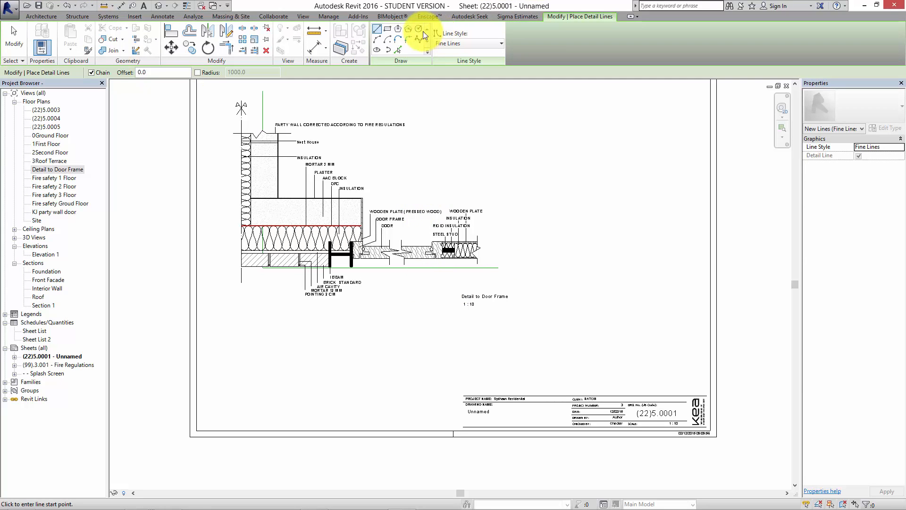
click(387, 29)
click(225, 324)
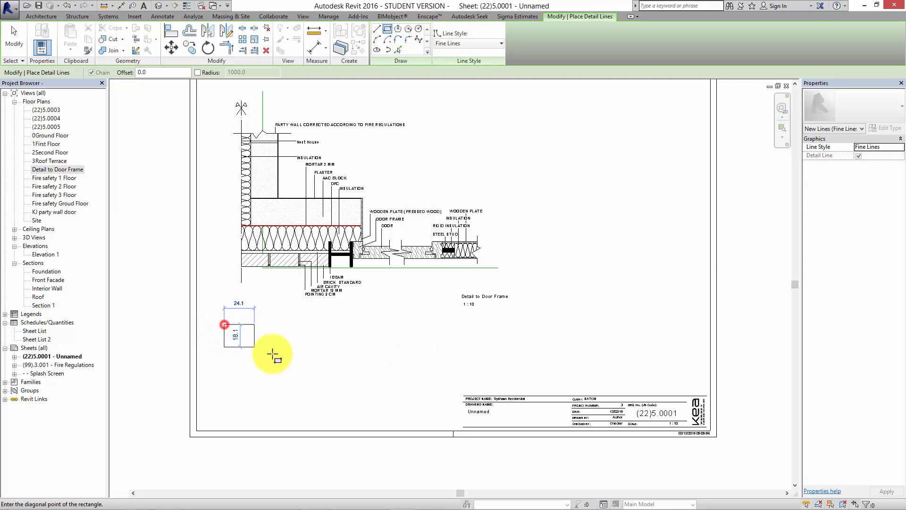
click(307, 367)
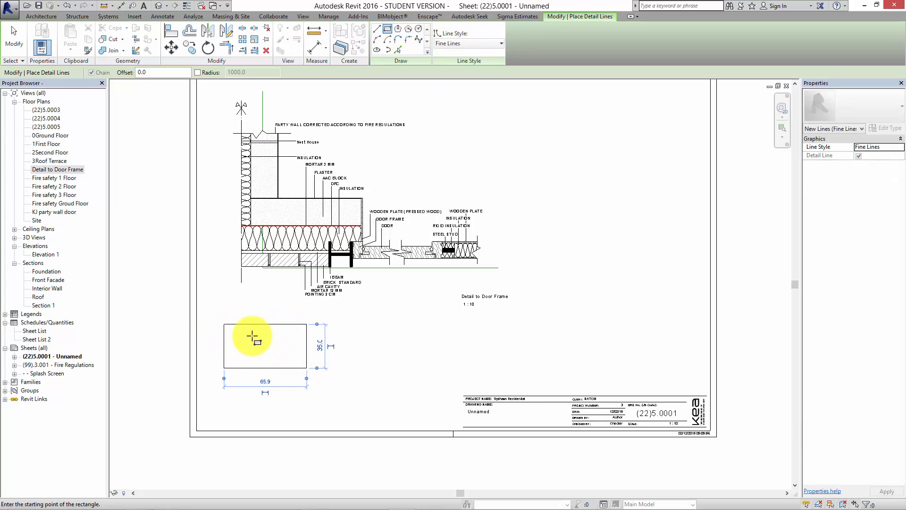
click(307, 346)
key(Escape)
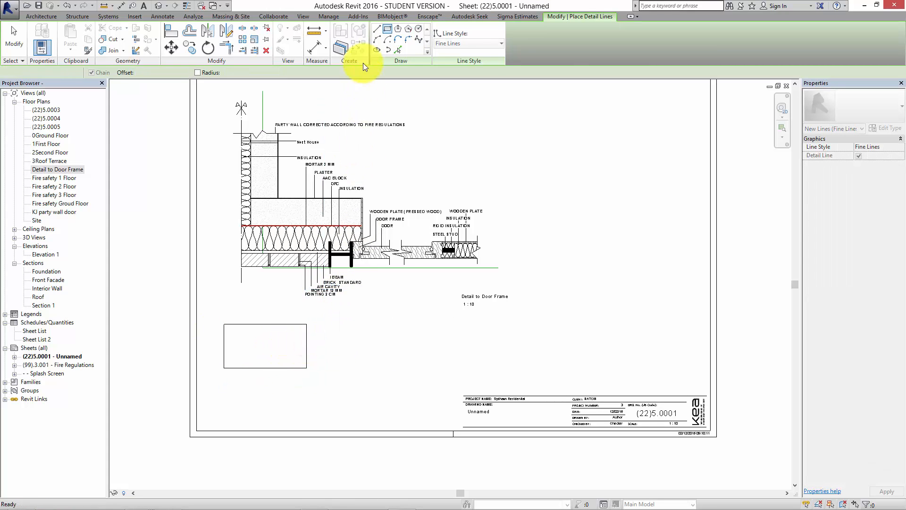
key(Escape)
Draw a short horizontal detail line from the midpoint of the rectangle's right edge and end it with a triangular arrowhead with 45° sides.
click(242, 41)
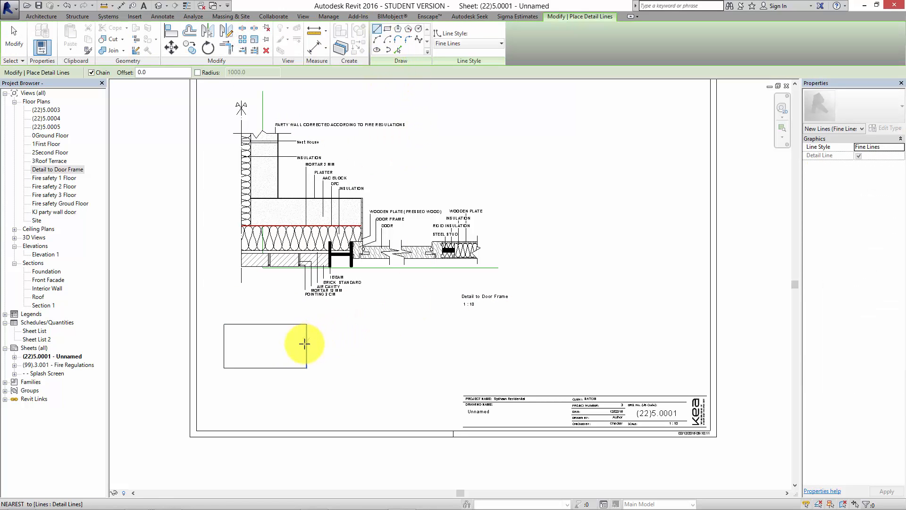
scroll(321, 346, up, 5)
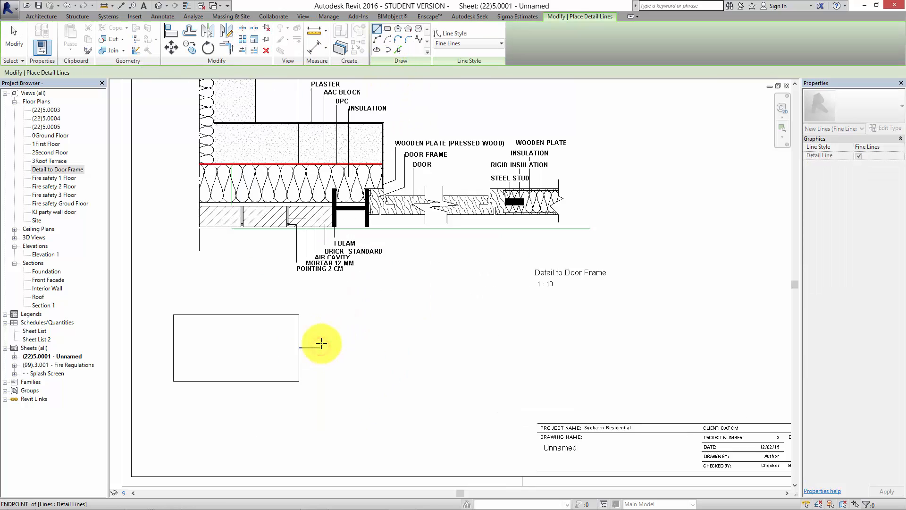
click(319, 348)
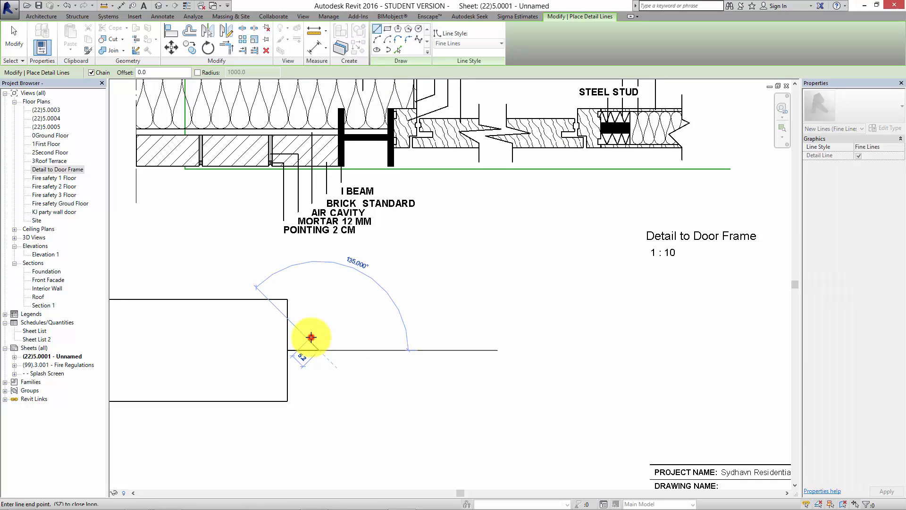
click(309, 340)
click(309, 361)
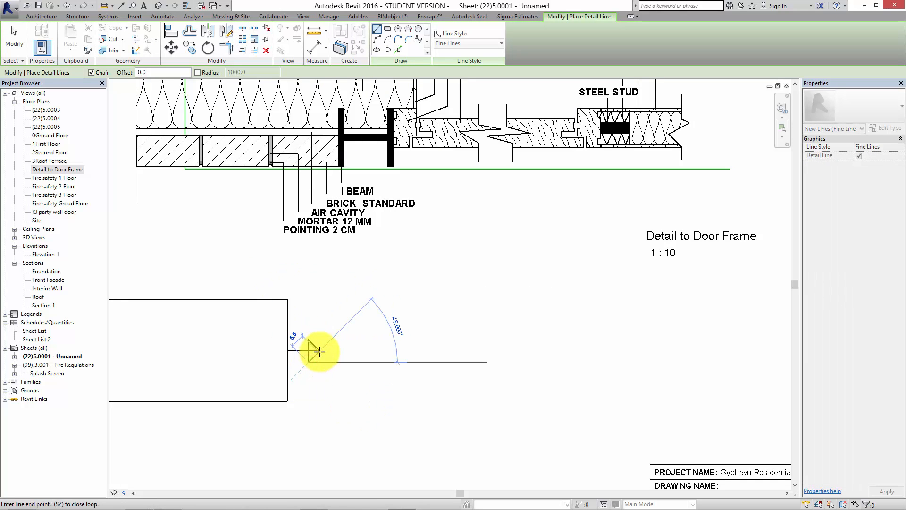
scroll(313, 349, up, 4)
click(321, 352)
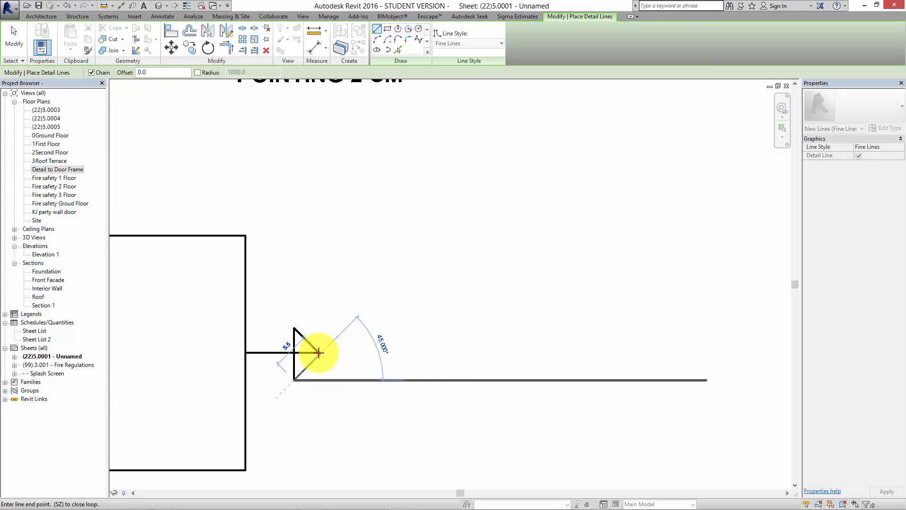
key(Escape)
key(Escape)
scroll(313, 349, down, 6)
scroll(480, 342, down, 2)
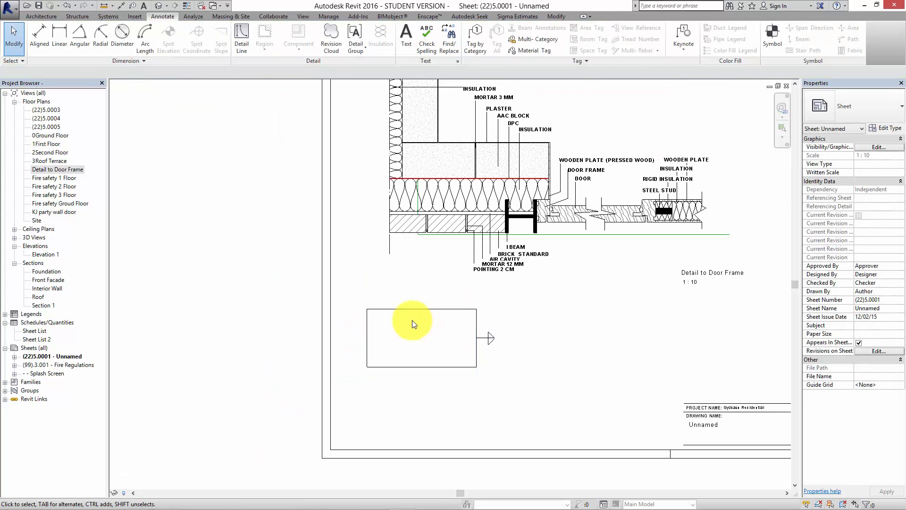
middle_drag(483, 327, 398, 401)
scroll(415, 375, down, 2)
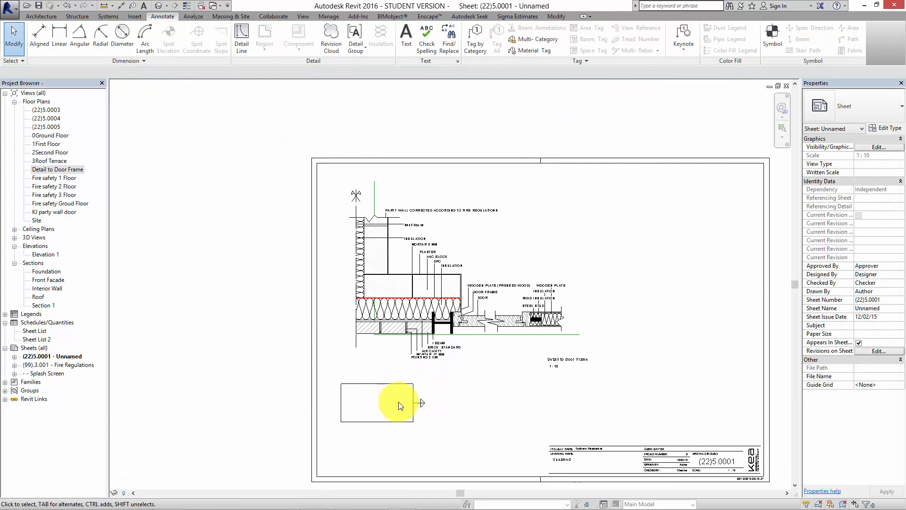
middle_drag(476, 405, 467, 418)
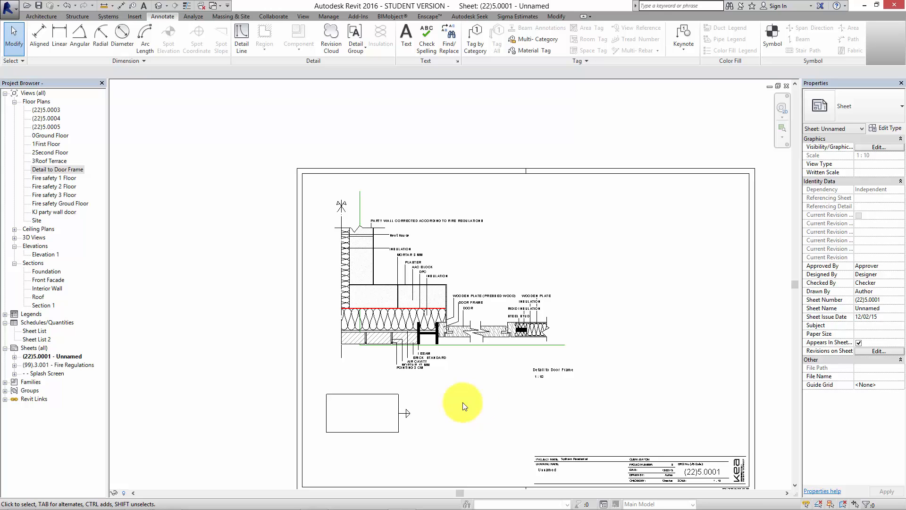
Set the drawing name in the sheet's title block to Detail to Door Frame.
middle_drag(550, 405, 411, 315)
scroll(536, 386, up, 5)
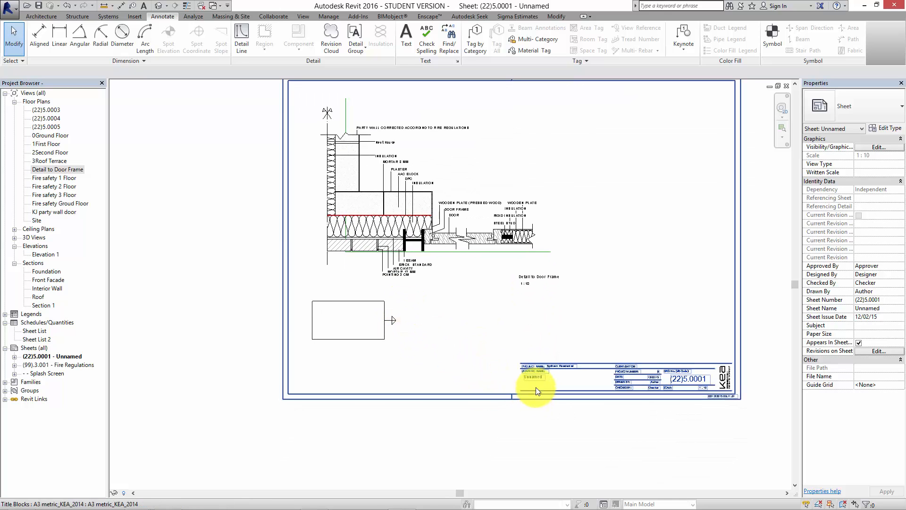
click(536, 369)
click(537, 371)
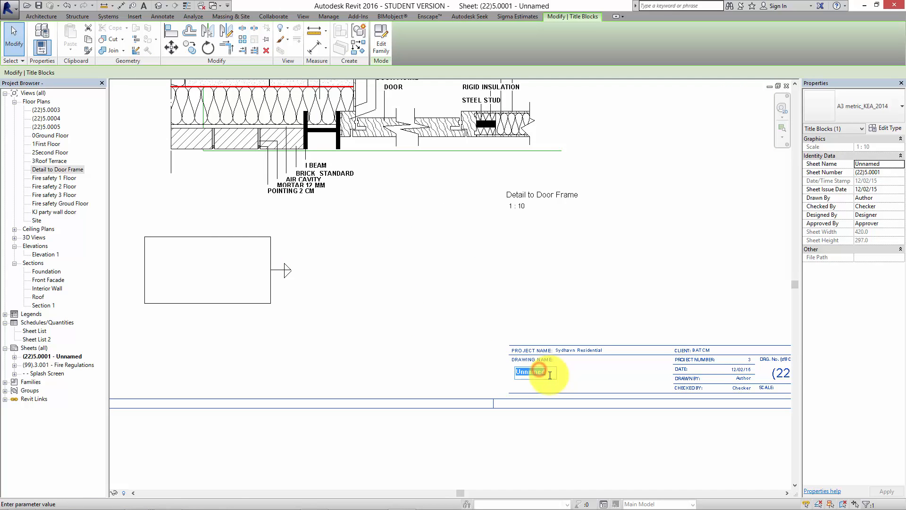
text(Detai)
text(l to Door Fra)
text(me)
click(465, 374)
middle_drag(514, 432, 470, 439)
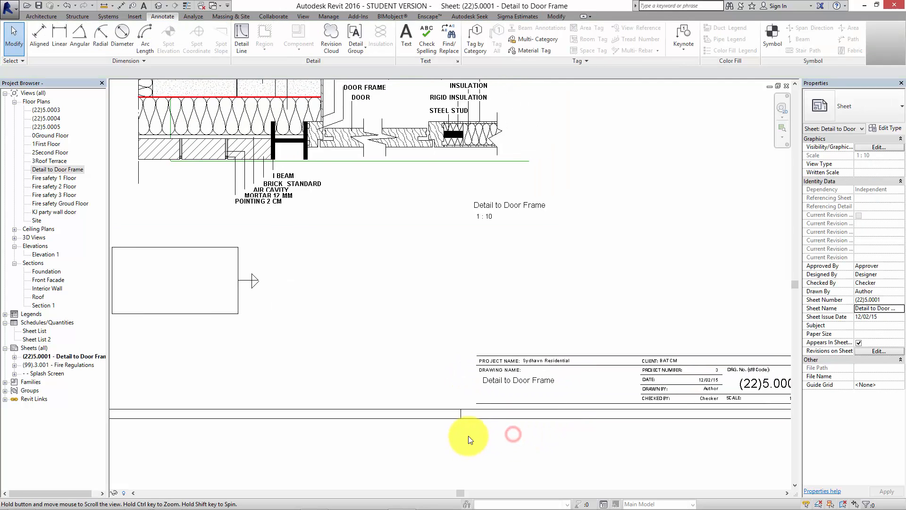
scroll(479, 410, down, 2)
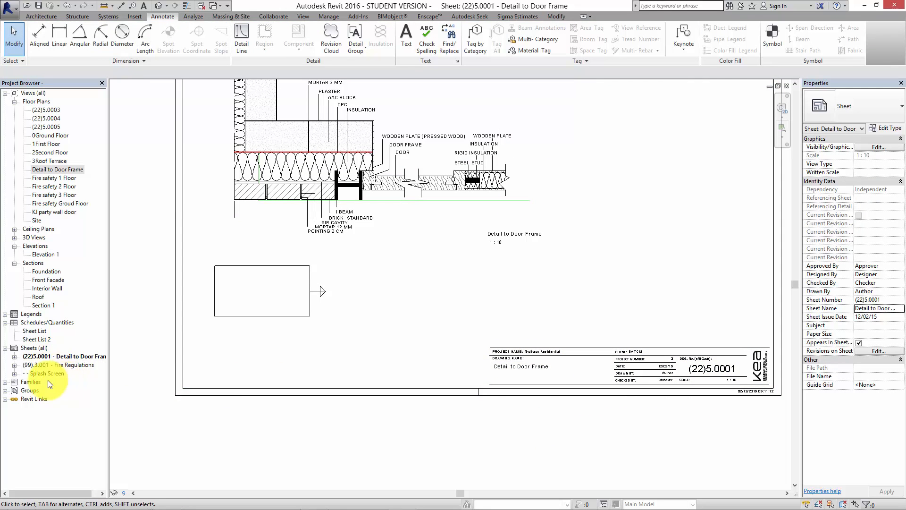
Open Sheet List 2 and compare its entries with the (22)5.0003 view and the (22)5.0001 sheet in the project.
double_click(31, 339)
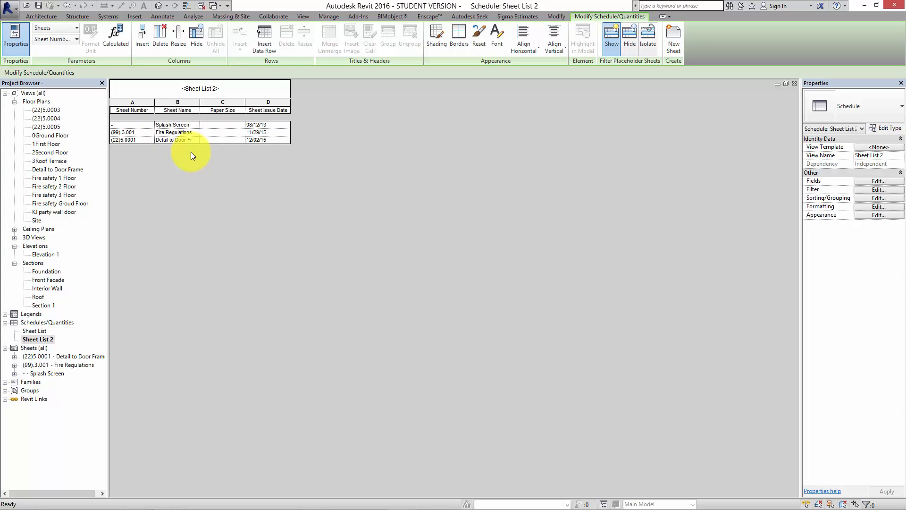
click(42, 109)
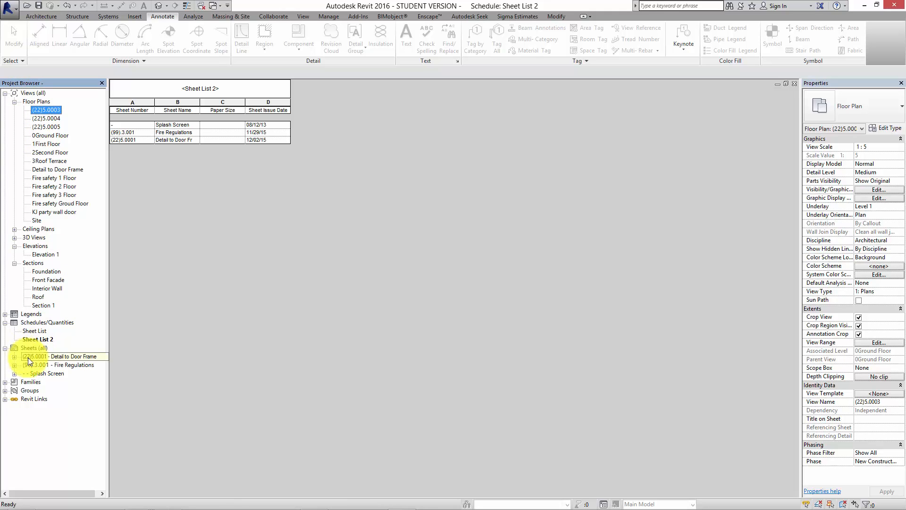
click(42, 357)
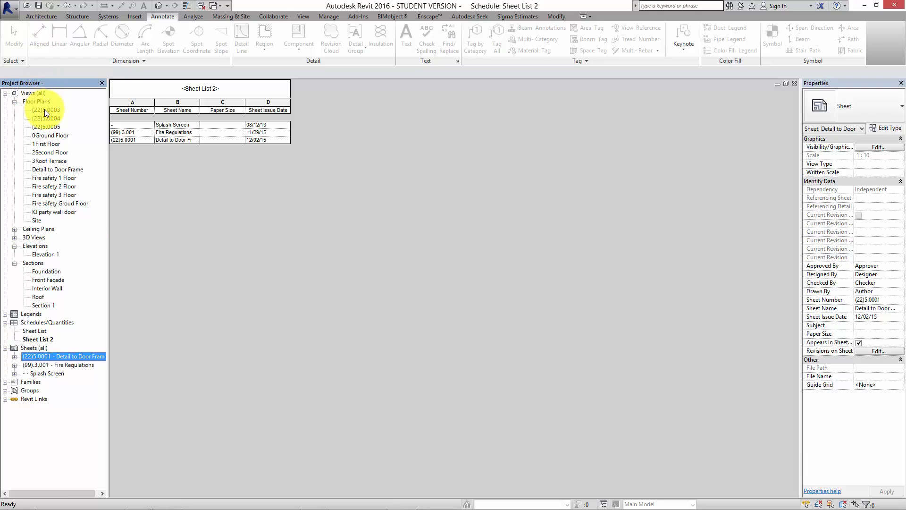
click(161, 341)
click(93, 405)
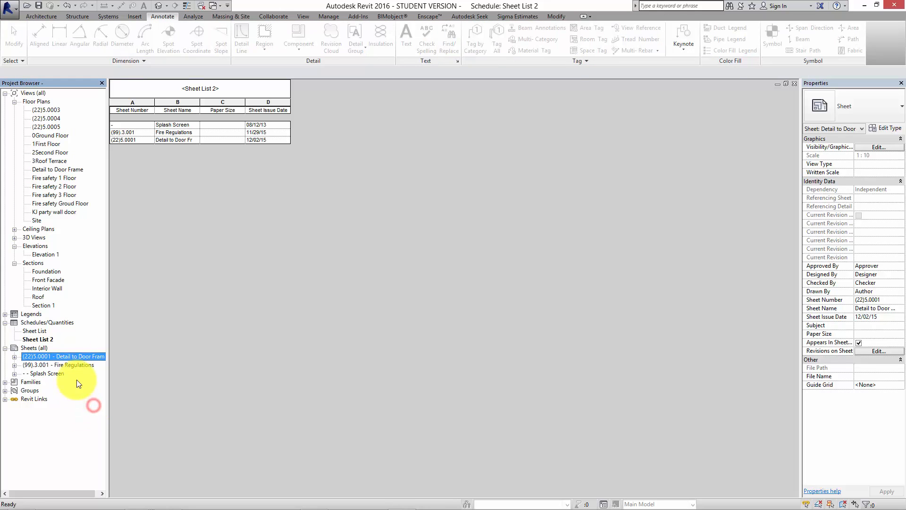
Open the 0Ground Floor plan and examine the (22)5.0001 callout and the other detail callouts along the walls.
double_click(51, 135)
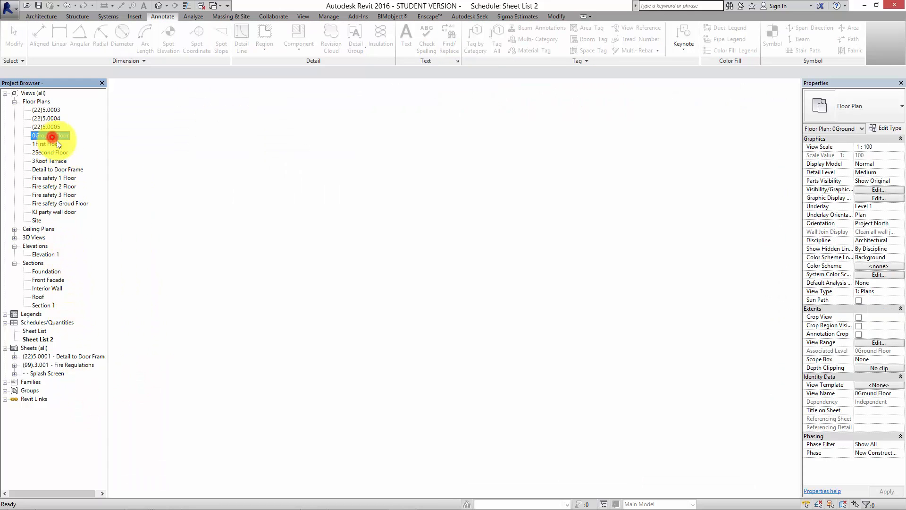
middle_drag(522, 283, 592, 302)
scroll(516, 391, up, 6)
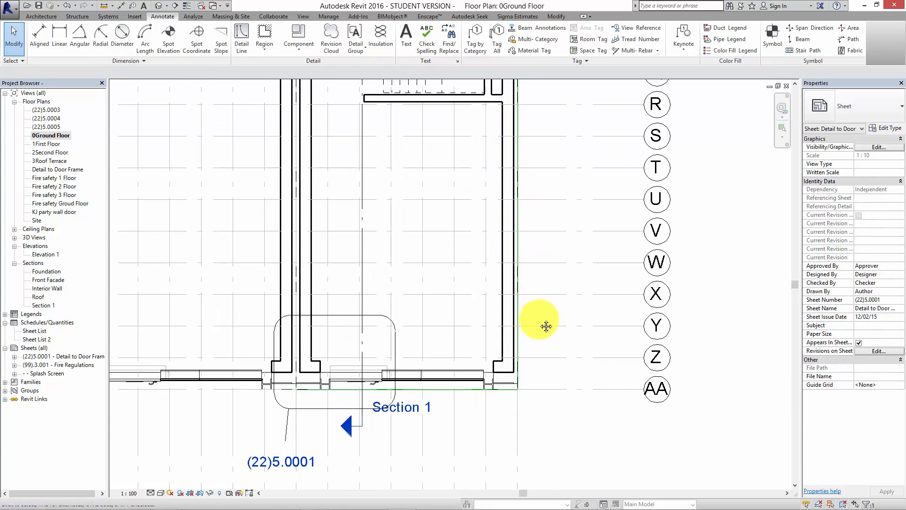
scroll(545, 354, down, 6)
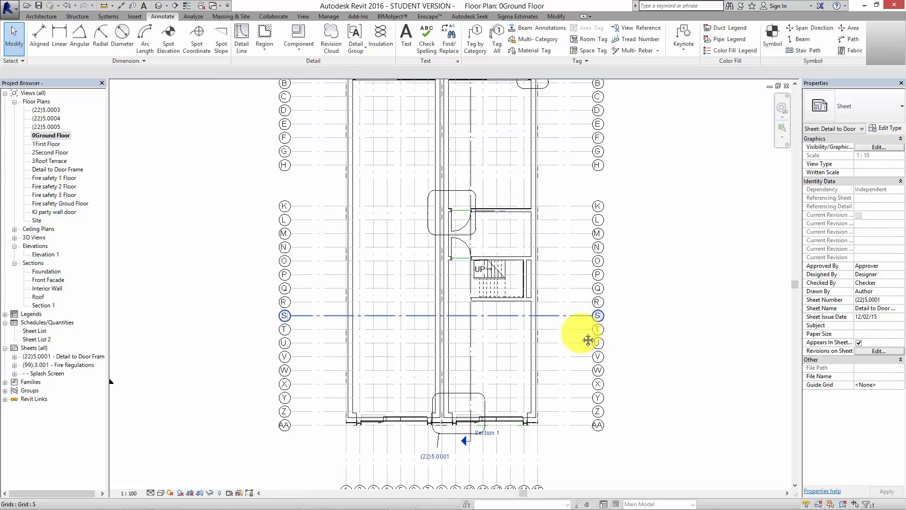
scroll(573, 353, down, 2)
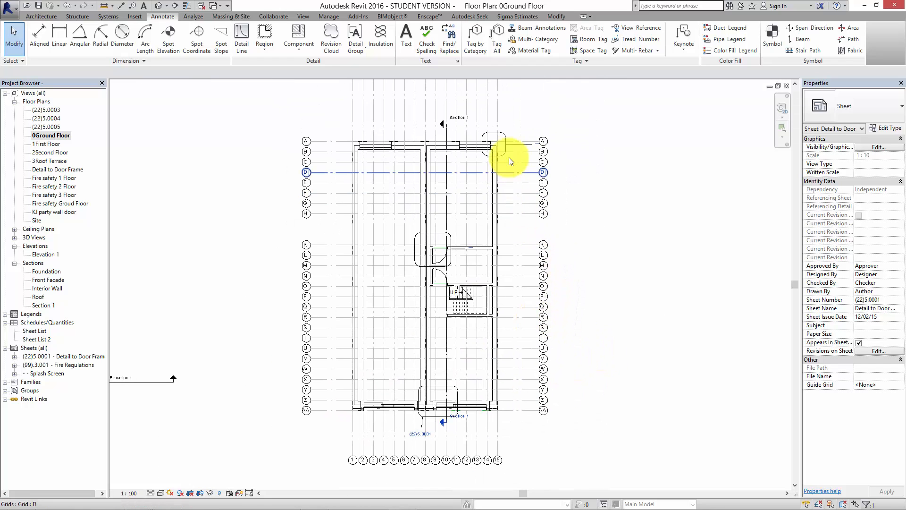
Examine the corner detail callout and the adjoining window near grid A in the ground floor plan.
scroll(465, 142, up, 4)
scroll(463, 141, up, 2)
middle_drag(467, 145, 527, 210)
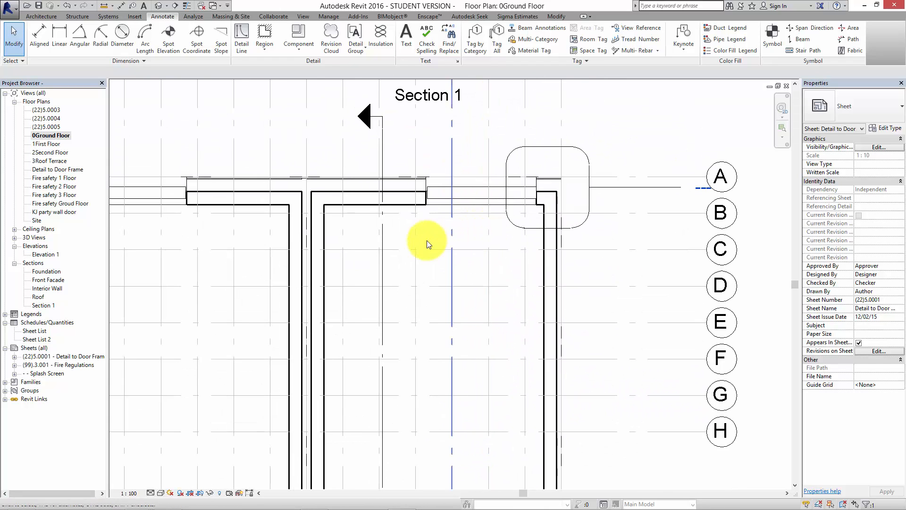
scroll(435, 199, up, 2)
middle_drag(448, 256, 430, 312)
scroll(448, 264, down, 1)
scroll(450, 254, down, 4)
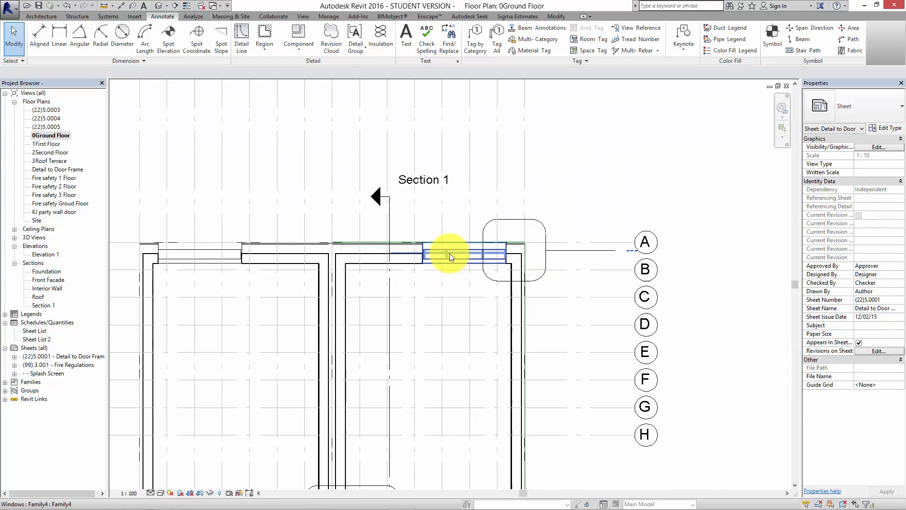
Compare the rear wall's ground-floor window in the 3D view with its representation in the 0Ground Floor plan.
click(158, 5)
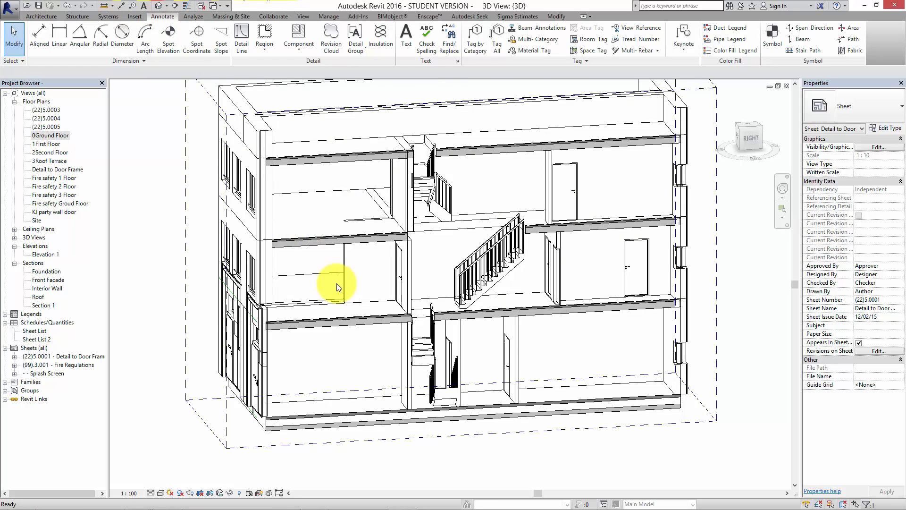
shift+middle_drag(334, 284, 517, 373)
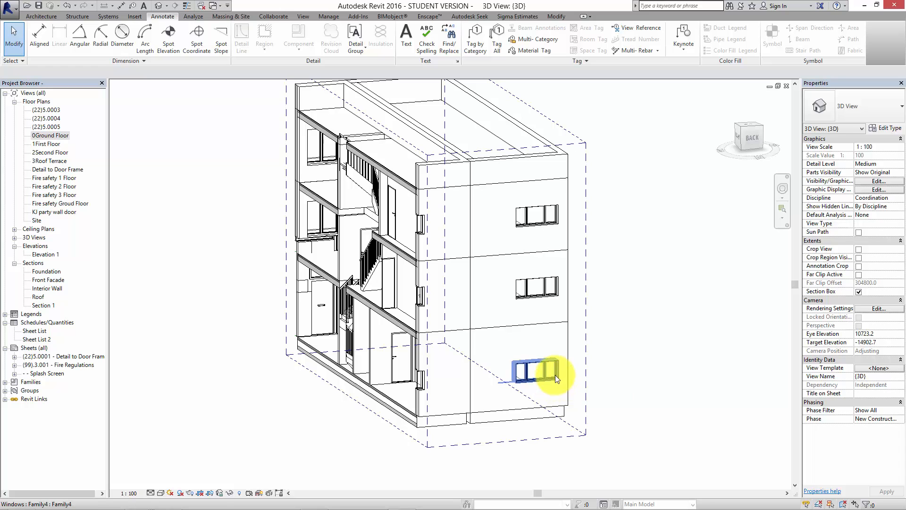
double_click(49, 135)
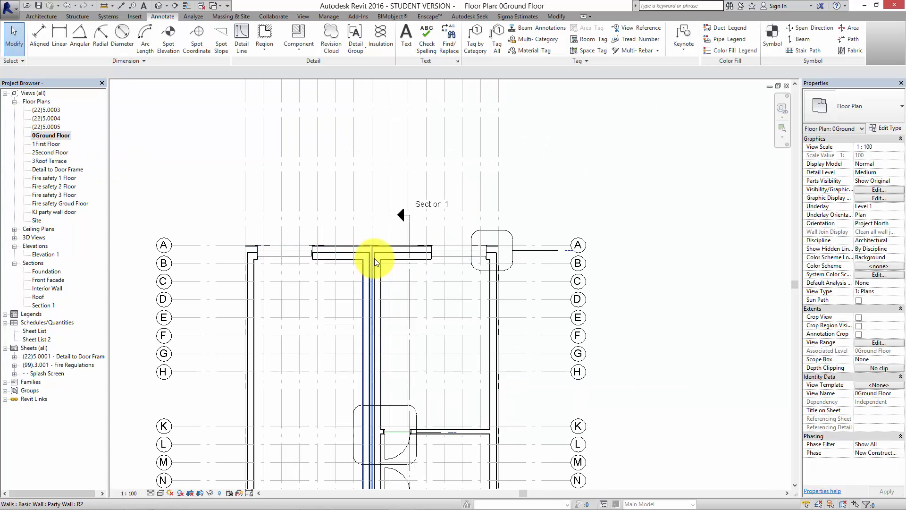
scroll(410, 173, down, 3)
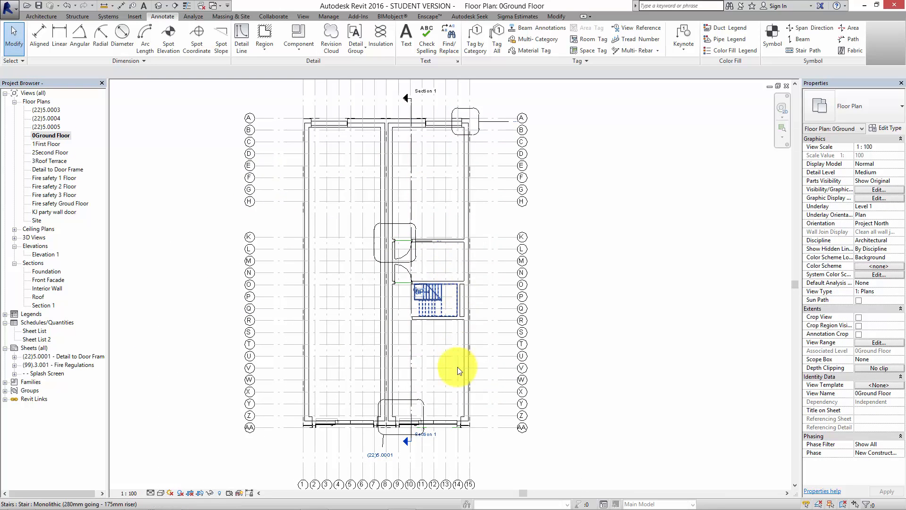
scroll(432, 157, up, 4)
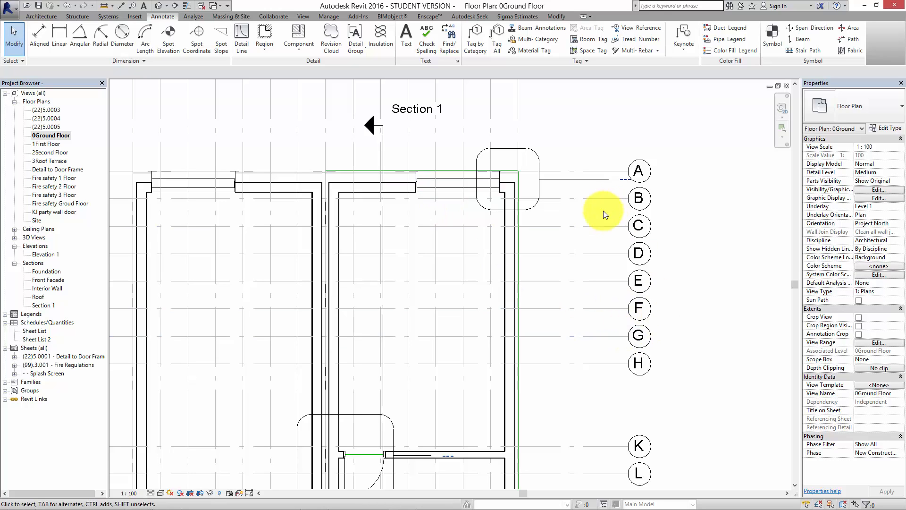
click(718, 268)
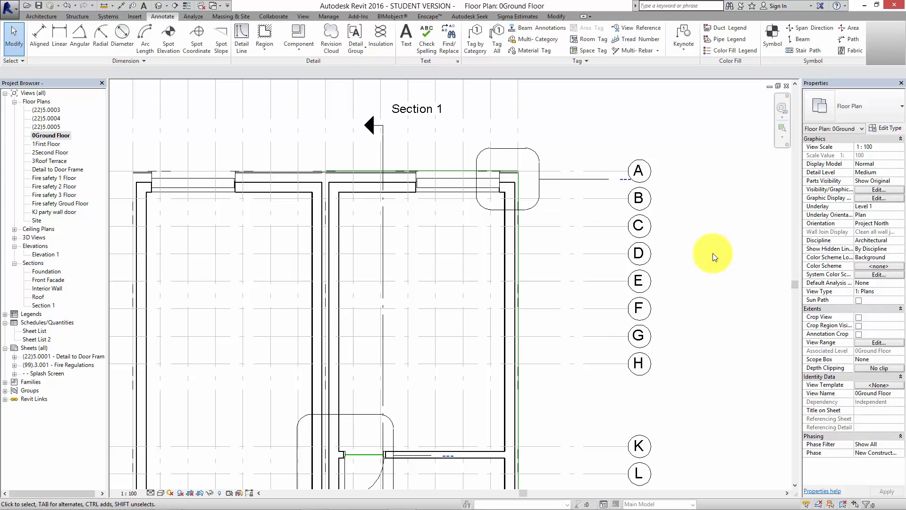
scroll(718, 231, down, 2)
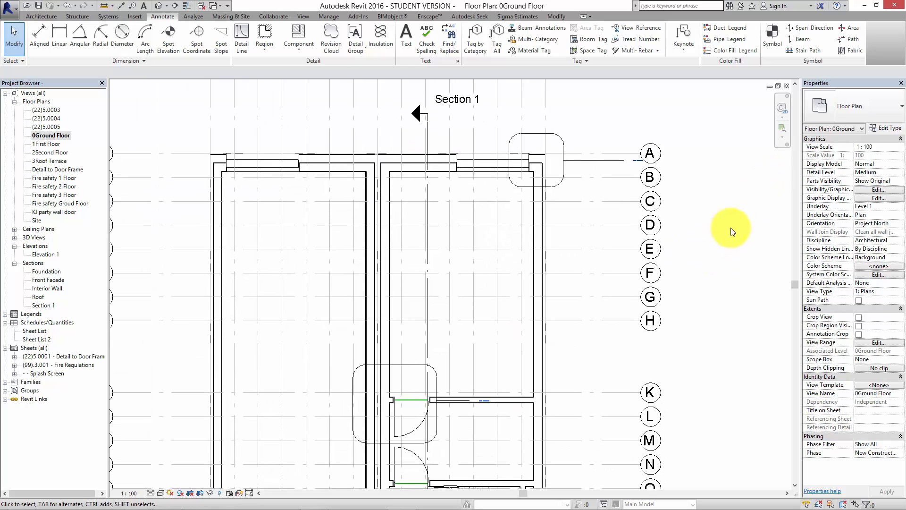
Try a cut plane offset of 1000 in the ground floor plan's view range and apply it.
click(873, 342)
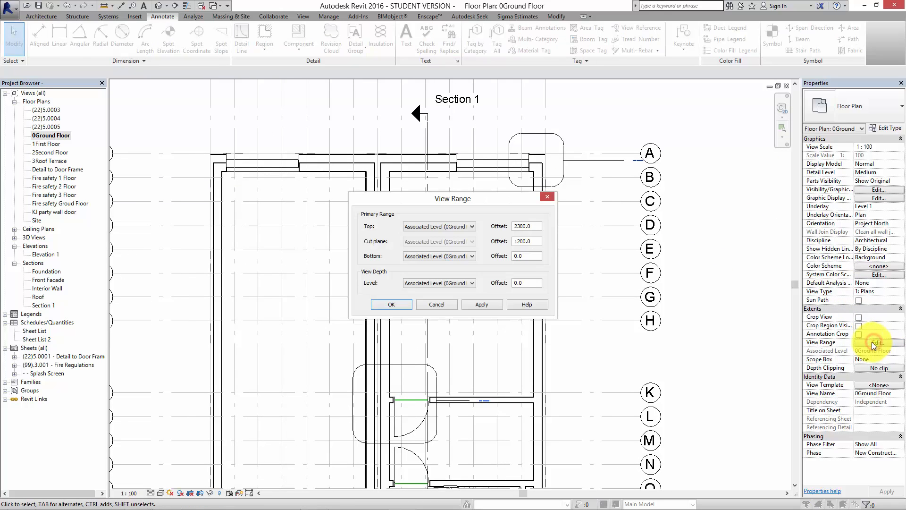
click(518, 242)
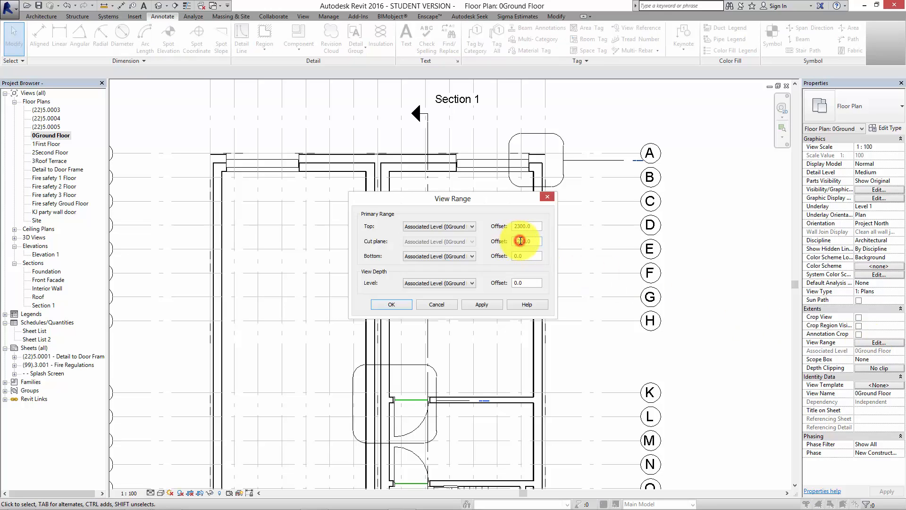
text(0)
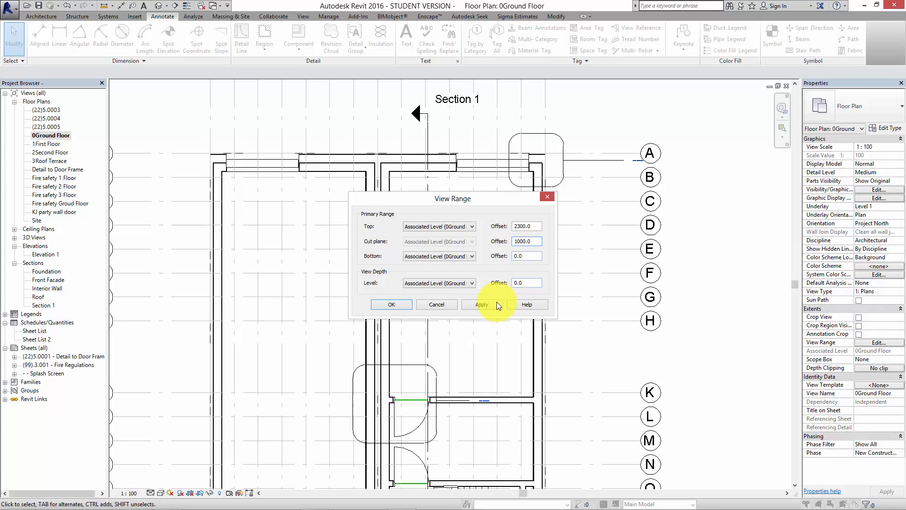
click(497, 304)
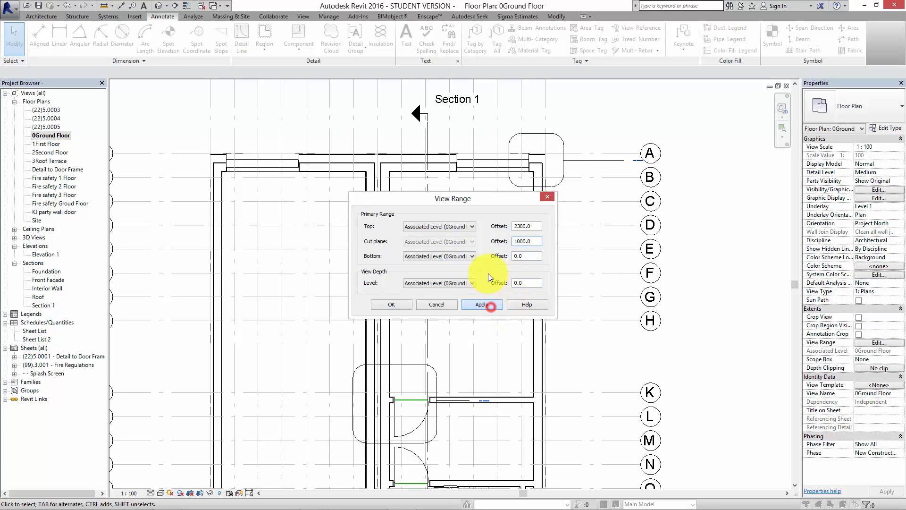
Try cut plane offsets of 1400 and 1600 in the view range, applying each to the plan.
click(519, 242)
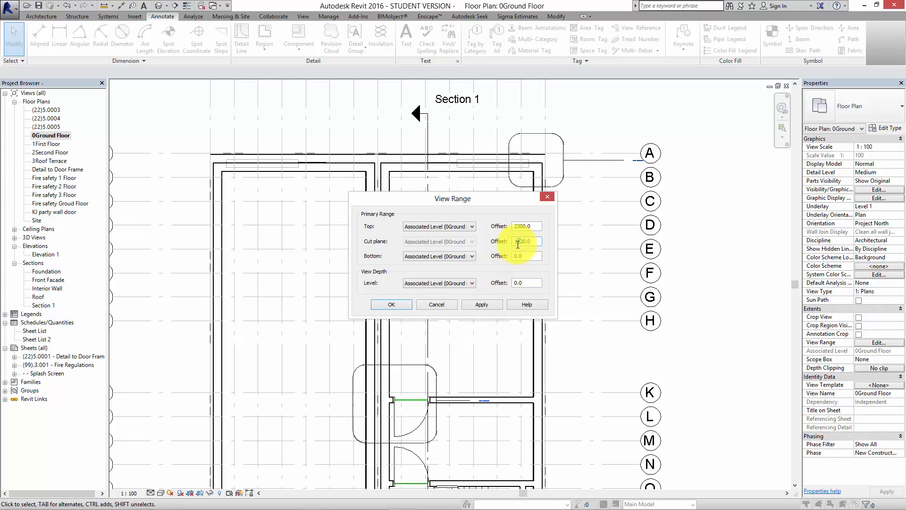
text(4)
click(490, 305)
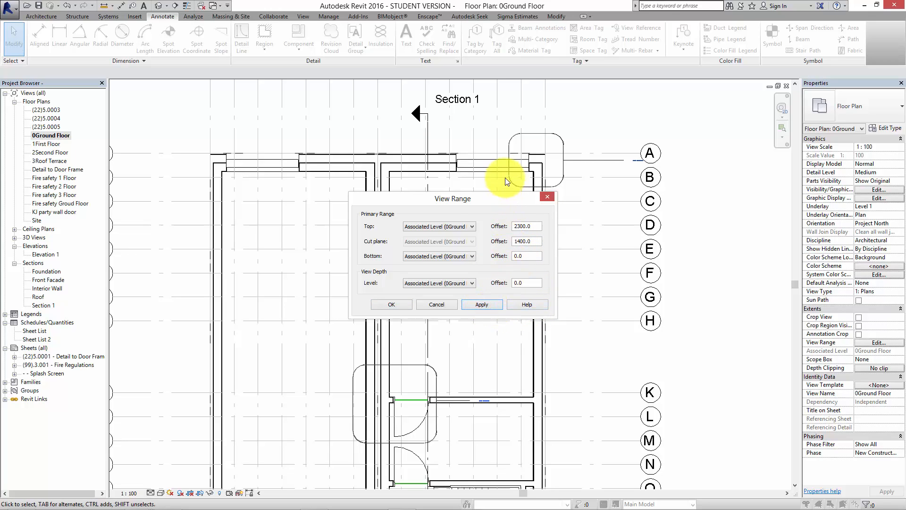
click(521, 242)
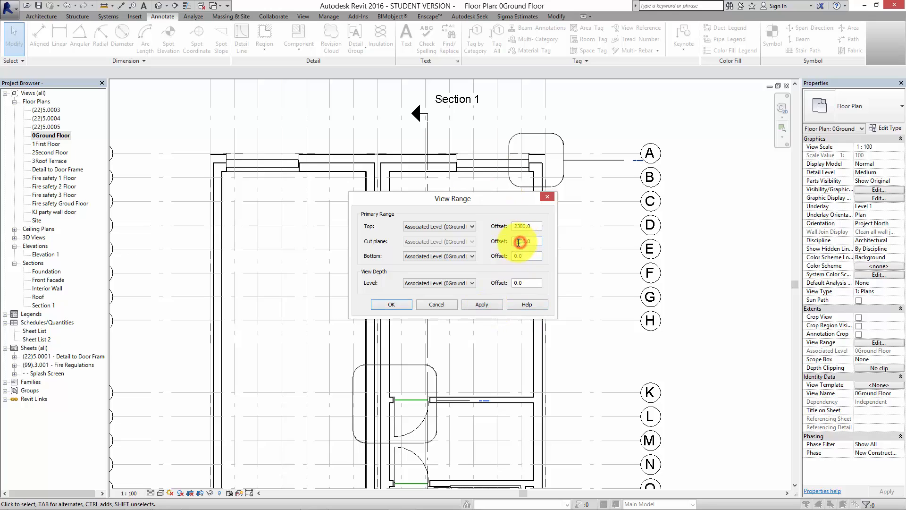
key(BackSpace)
text(6)
click(487, 304)
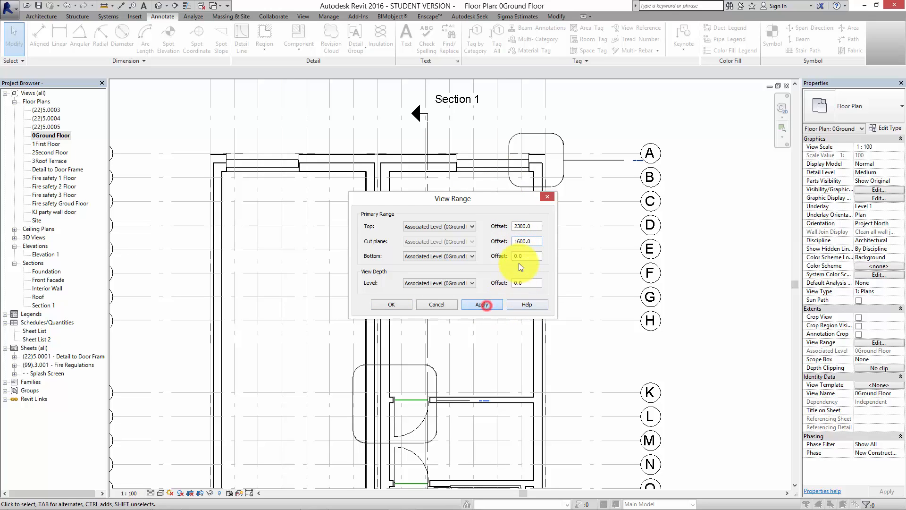
Set the cut plane offset in the ground floor plan's view range to 1300 and accept the settings.
click(517, 241)
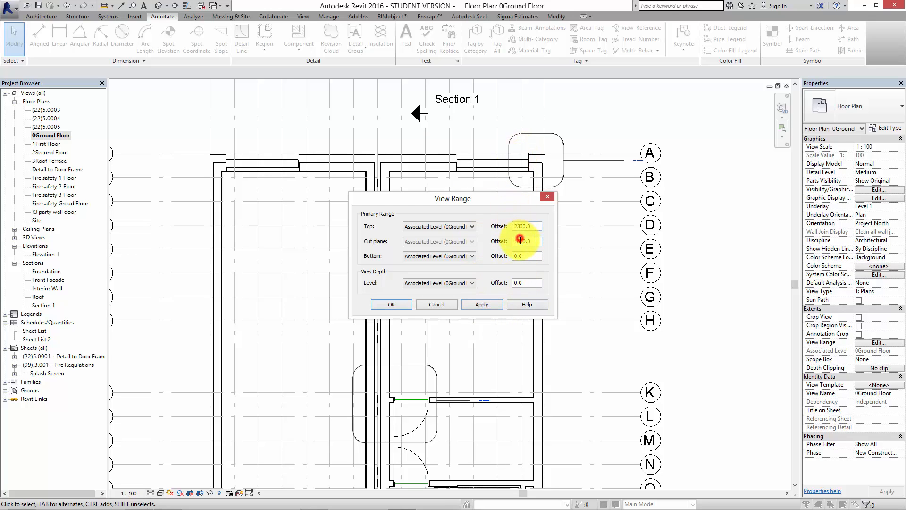
click(490, 301)
click(514, 241)
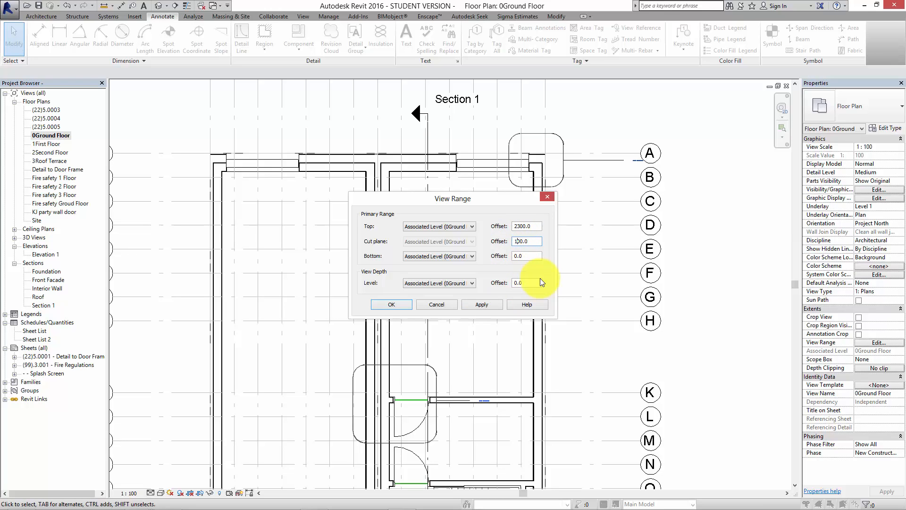
text(3)
click(483, 305)
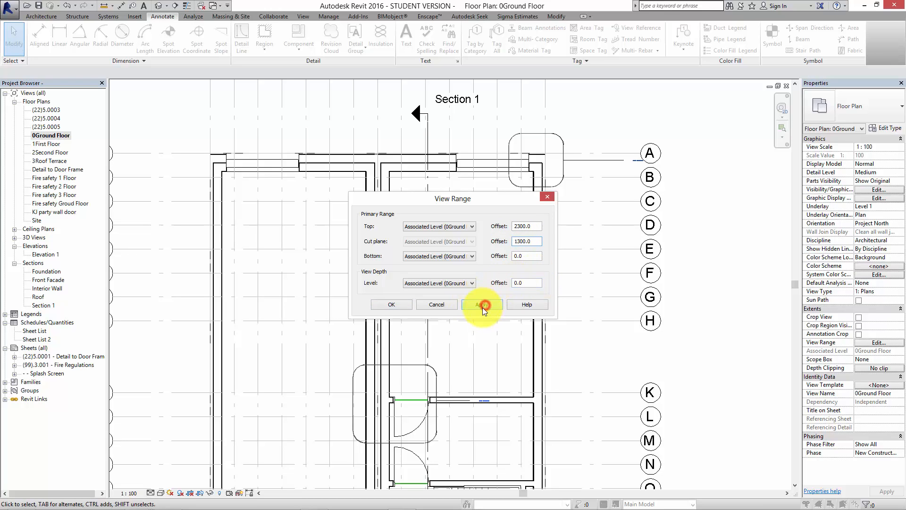
click(399, 304)
Inspect the rear wall's ground-floor window in the project's 3D view and open its family for editing.
middle_drag(600, 338, 571, 313)
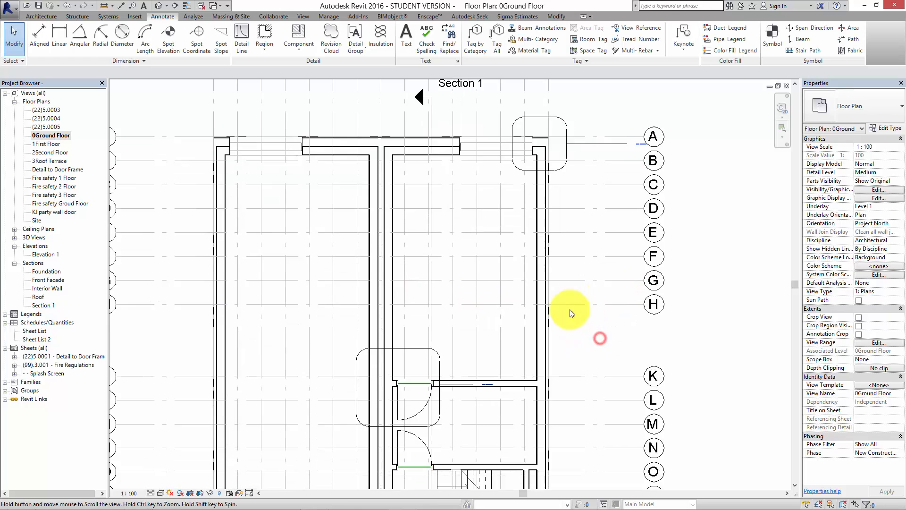
scroll(571, 313, down, 3)
click(159, 5)
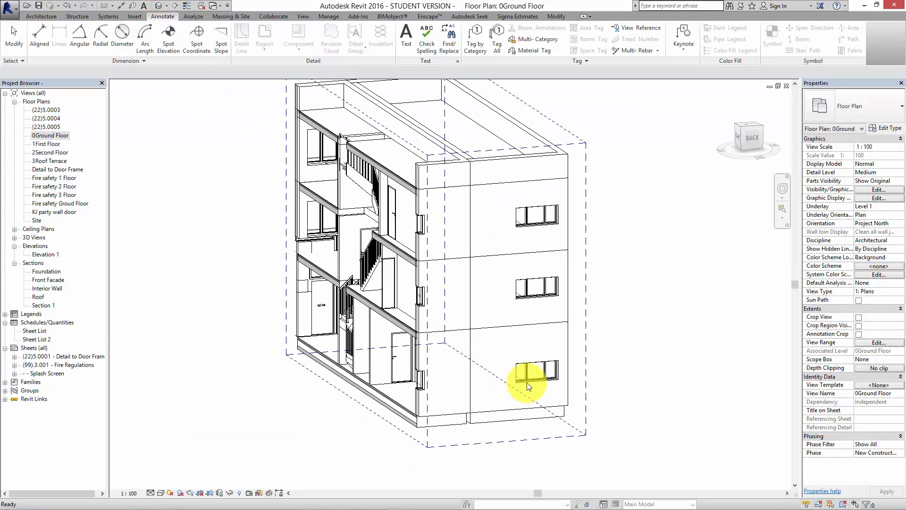
scroll(528, 386, up, 3)
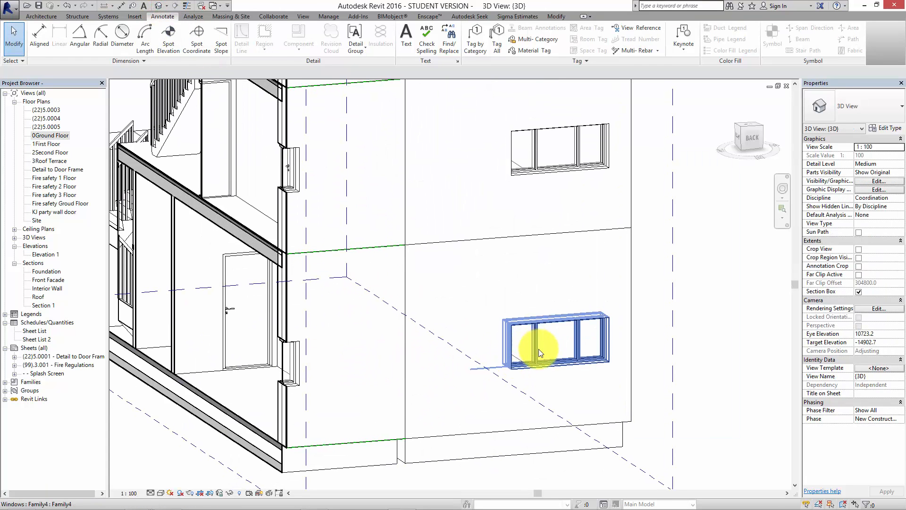
click(539, 349)
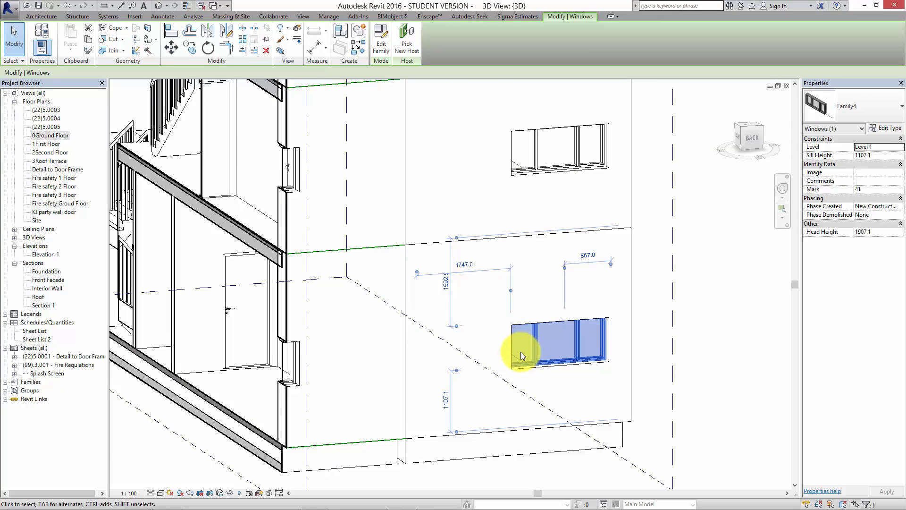
scroll(547, 356, up, 2)
scroll(449, 344, up, 3)
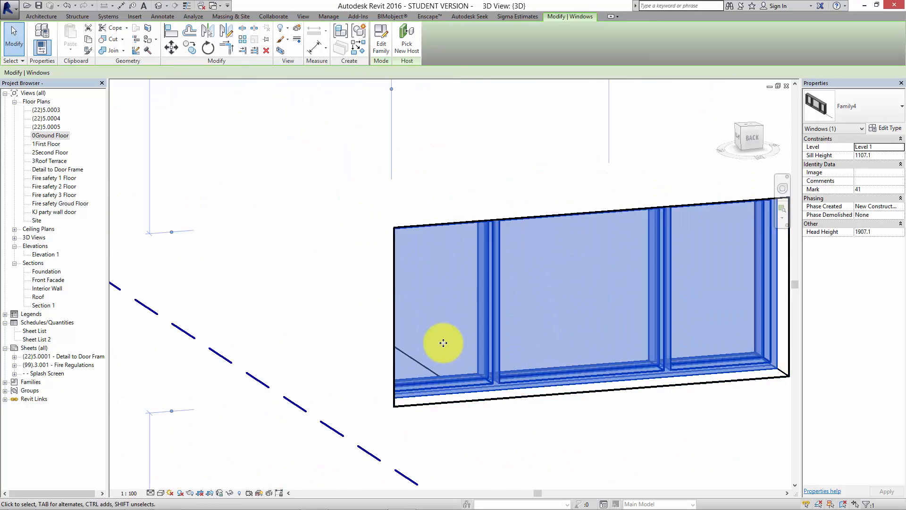
scroll(486, 352, down, 4)
middle_drag(496, 347, 485, 338)
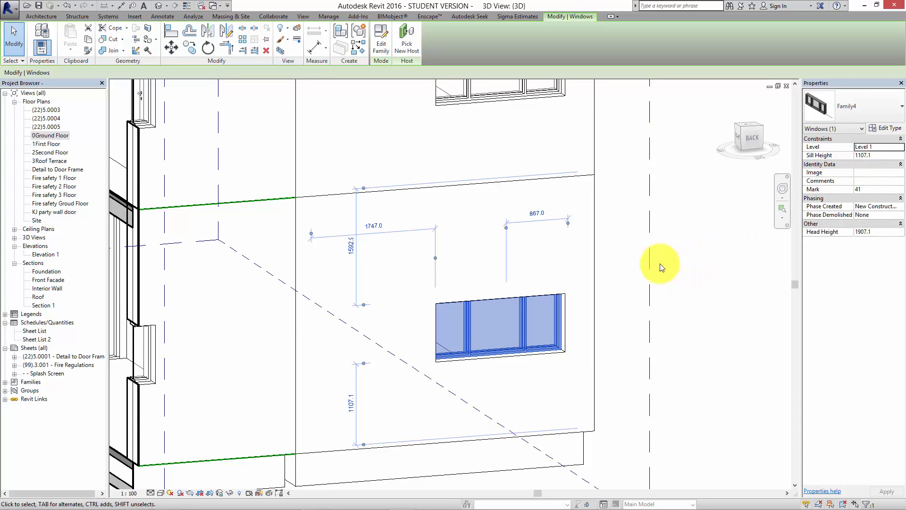
click(381, 40)
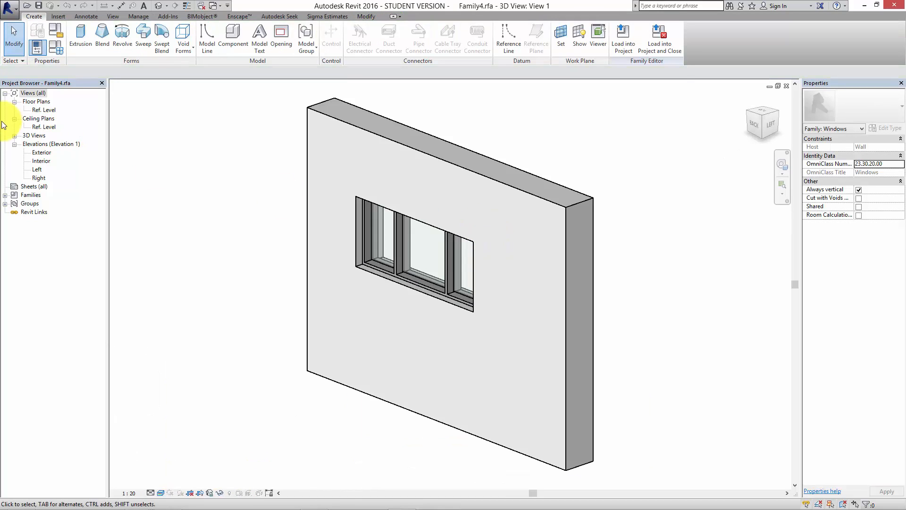
Open the window family's Ref. Level floor plan and examine how the wall and opening are shown.
double_click(44, 127)
double_click(43, 109)
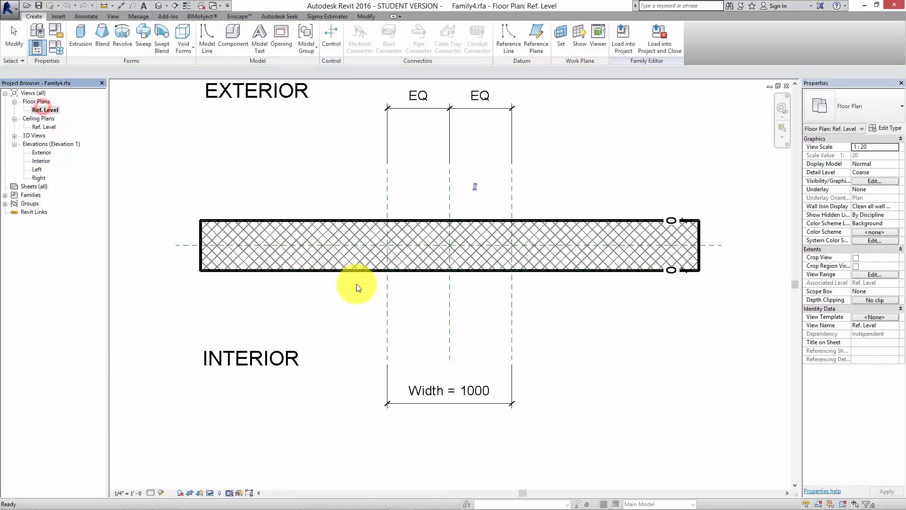
scroll(392, 318, down, 3)
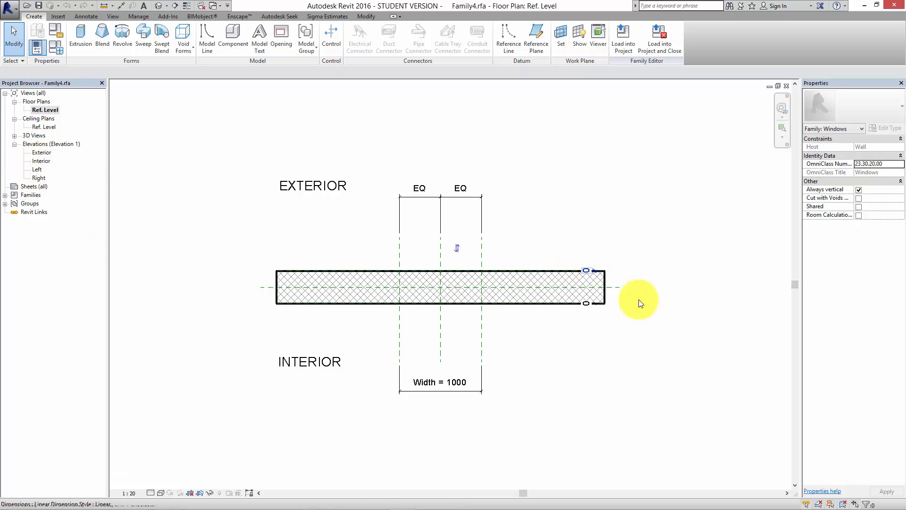
click(700, 343)
Review the visibility settings of the window frame extrusion in the family's 3D view.
click(158, 5)
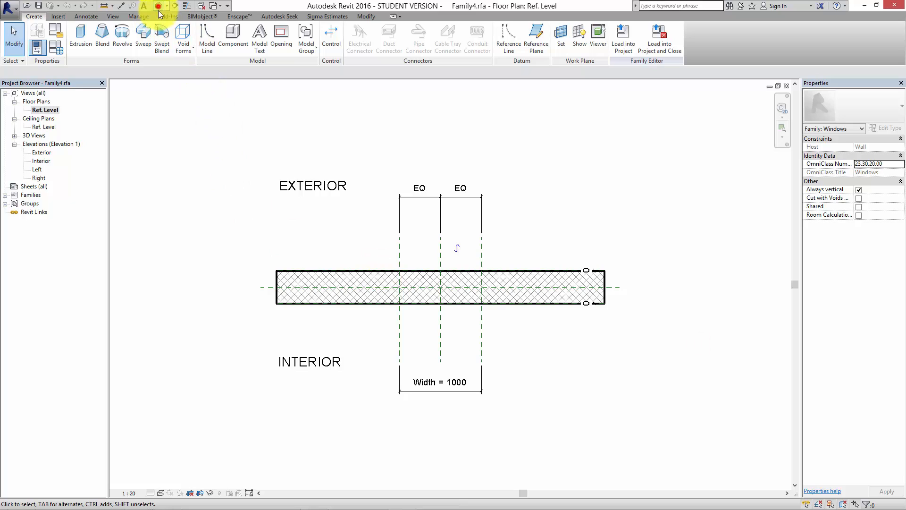
click(443, 280)
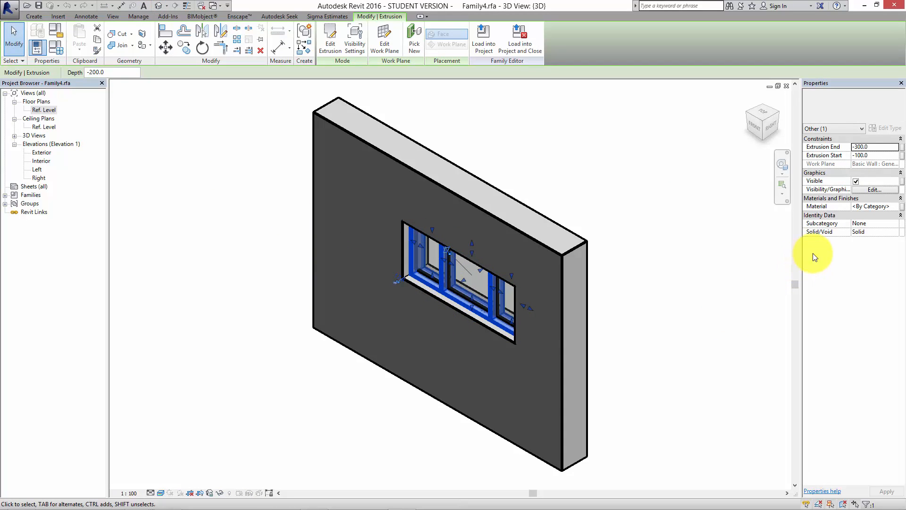
click(868, 191)
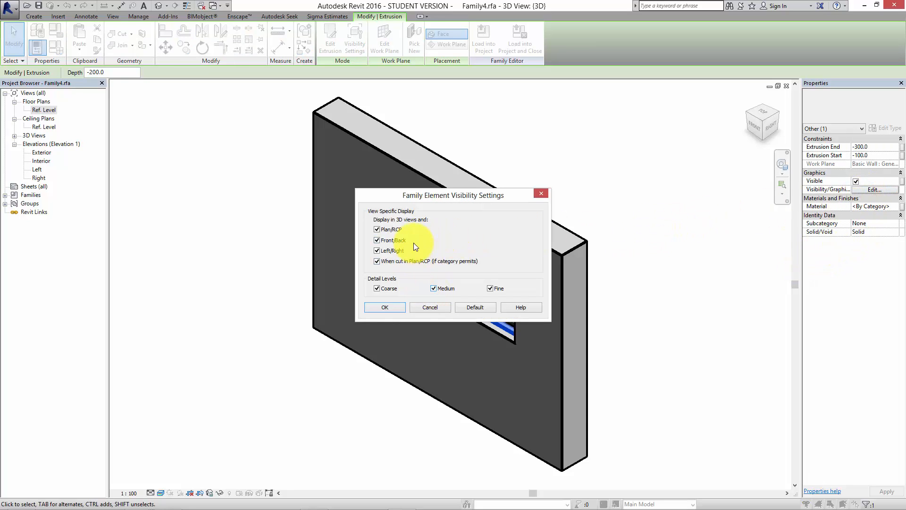
click(385, 306)
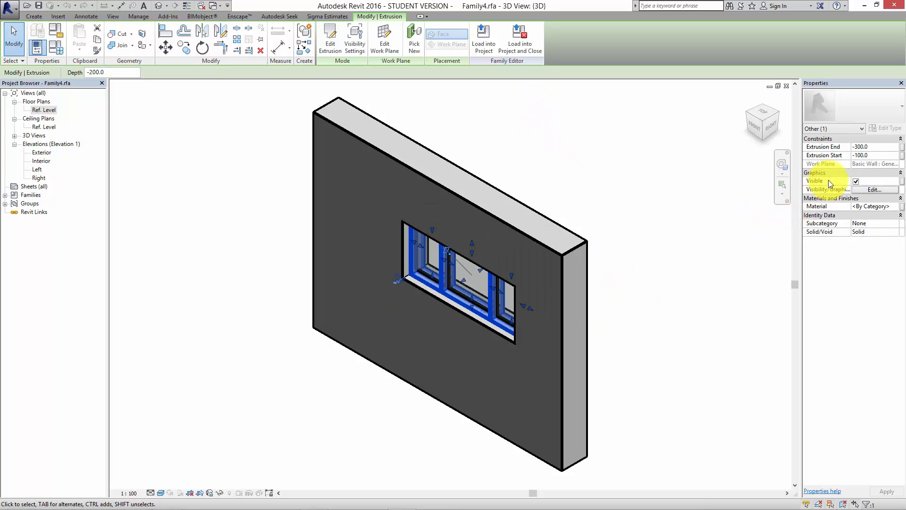
click(193, 197)
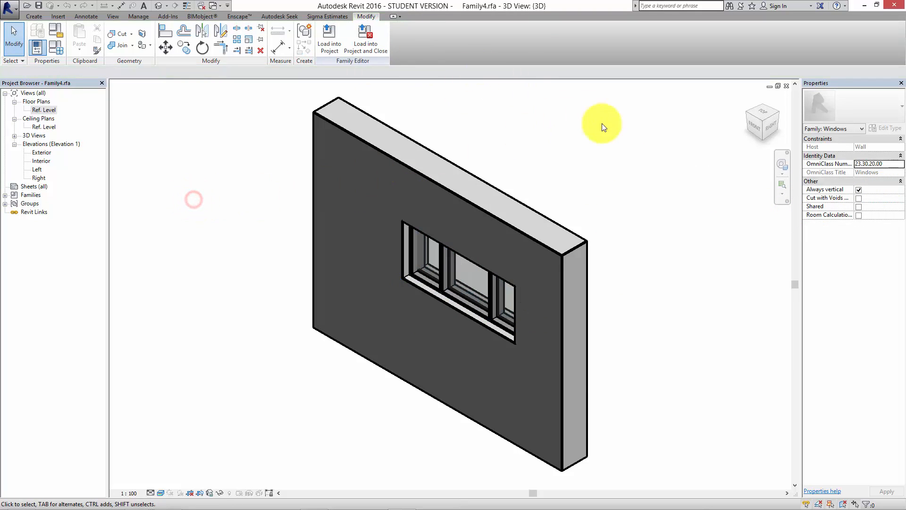
Close the window family's open views and return to the project's 0Ground Floor plan at full window size.
click(786, 86)
click(779, 86)
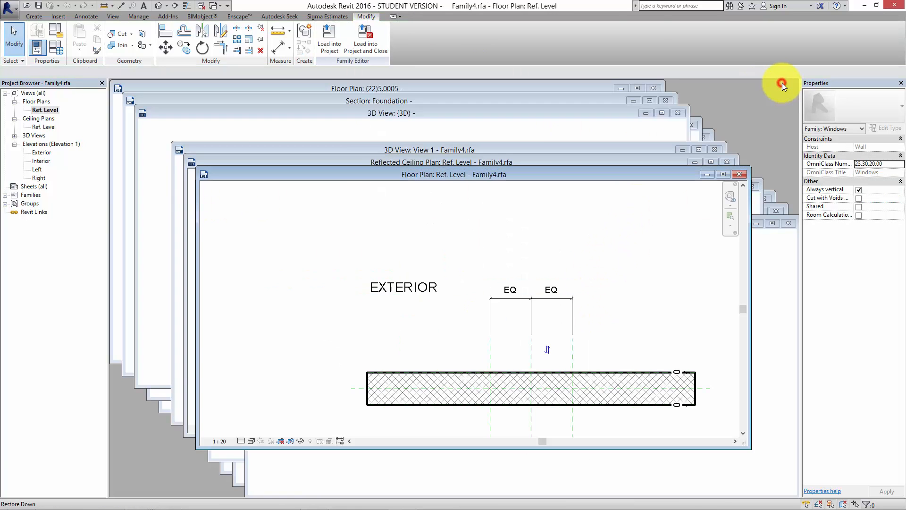
click(737, 172)
click(727, 162)
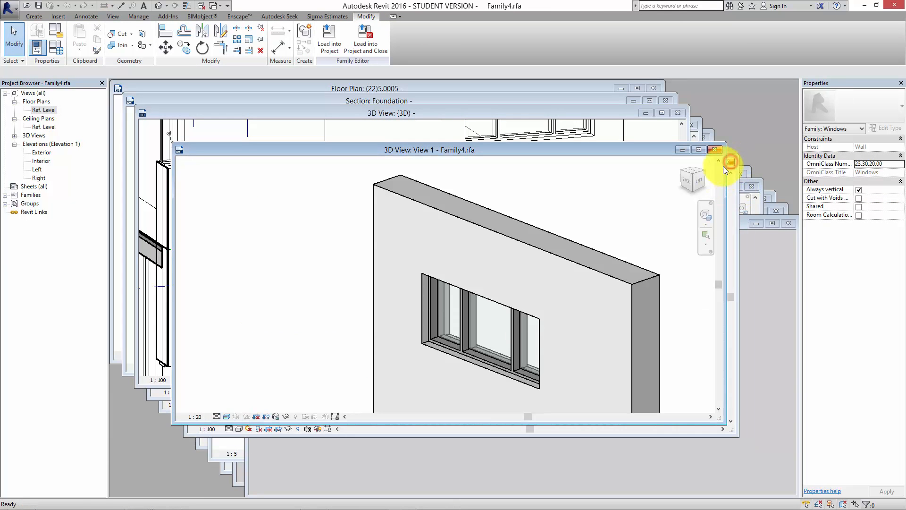
click(715, 149)
click(473, 259)
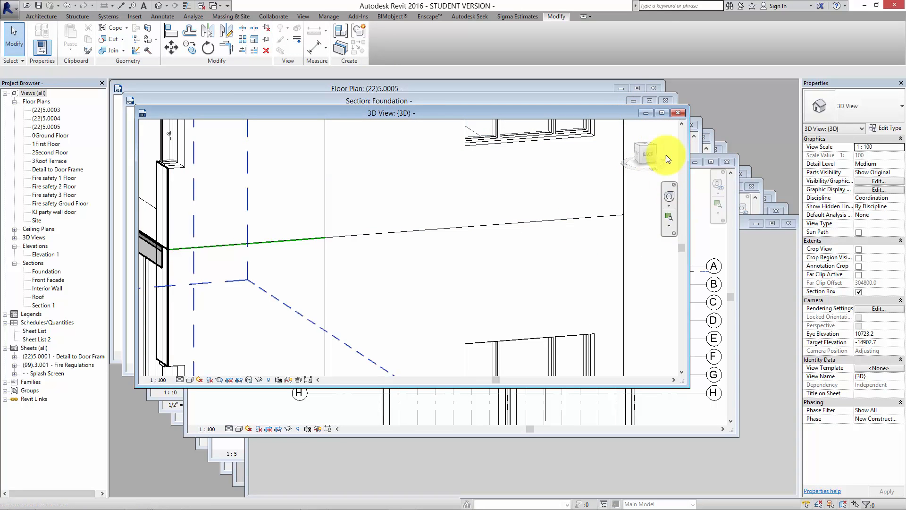
click(703, 234)
click(712, 162)
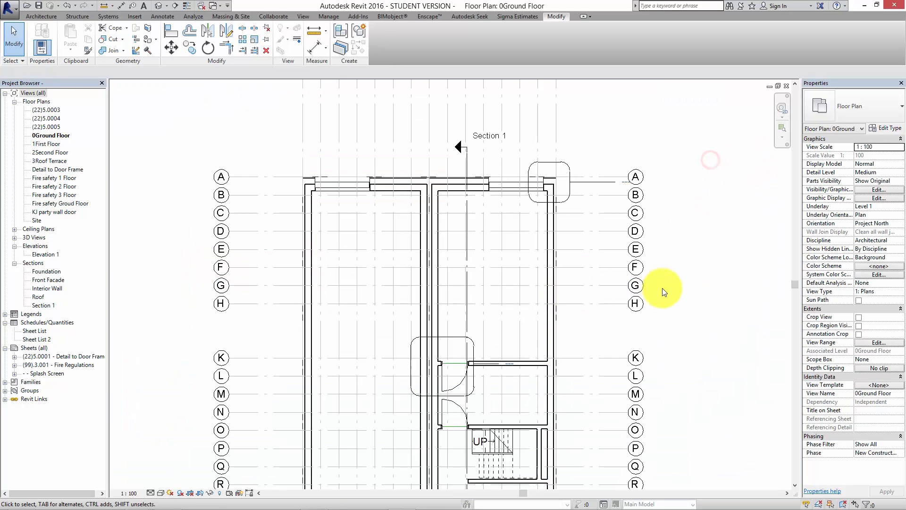
Duplicate the 0Ground Floor plan view without detailing.
scroll(661, 283, down, 3)
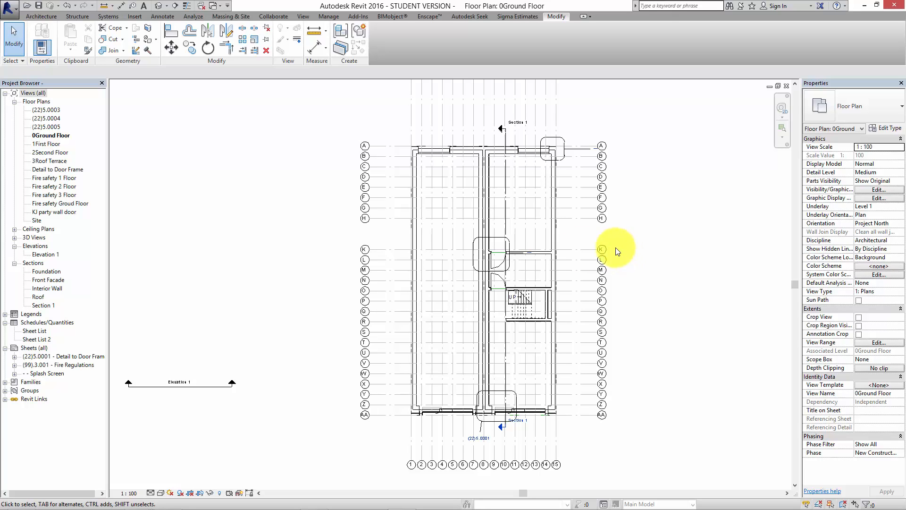
click(54, 136)
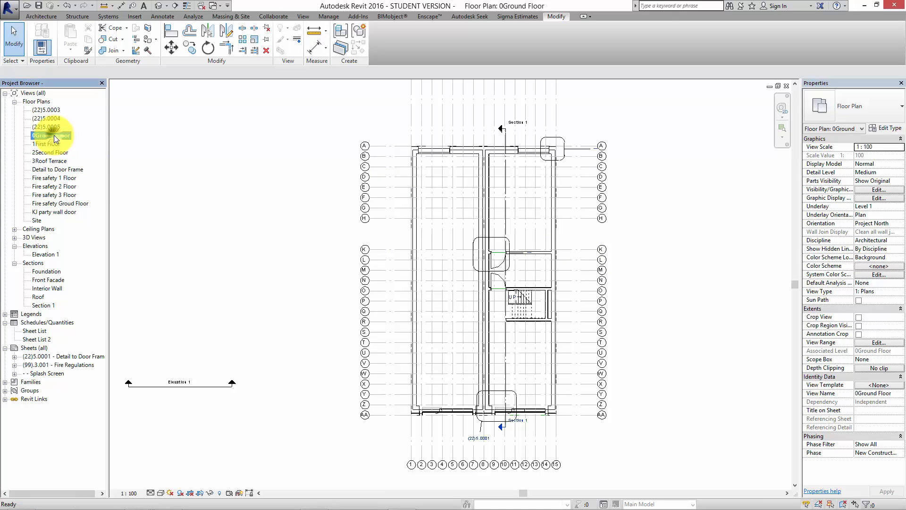
right_click(54, 135)
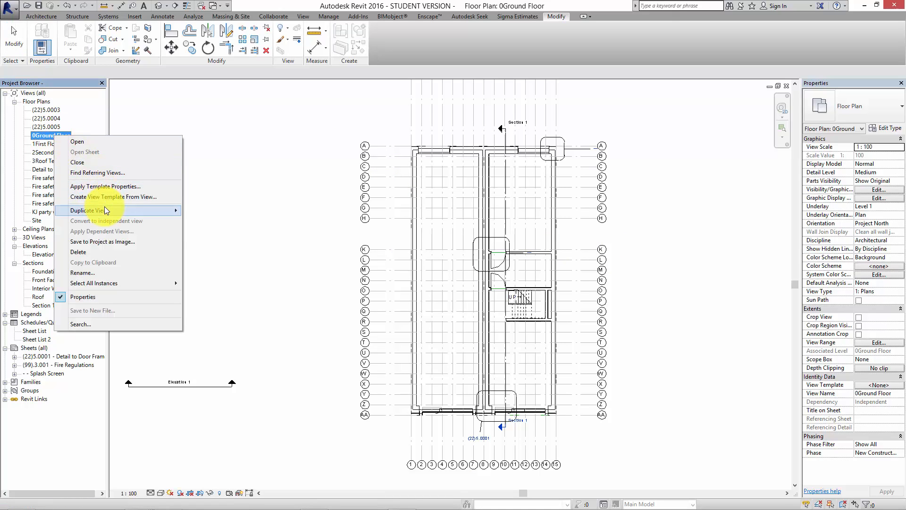
click(201, 211)
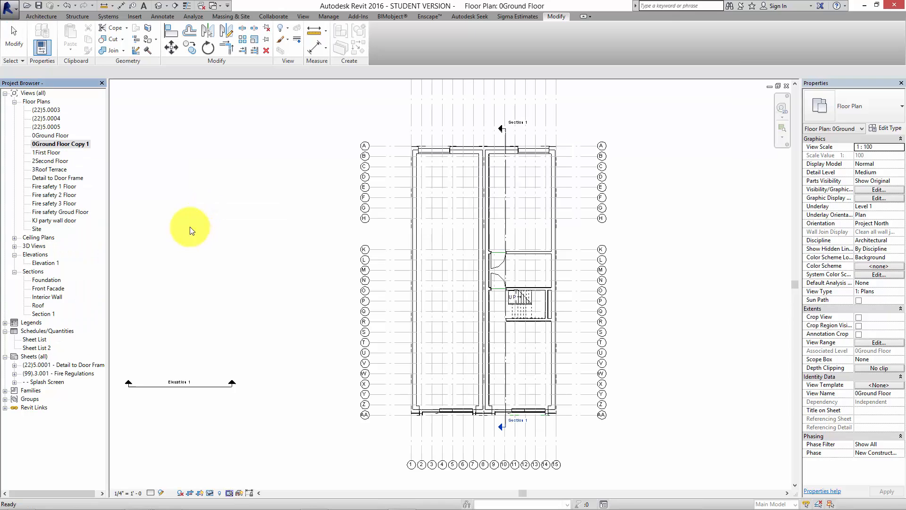
Rename the duplicated ground floor plan view as "0 Ground Floor Concept Stage".
right_click(68, 144)
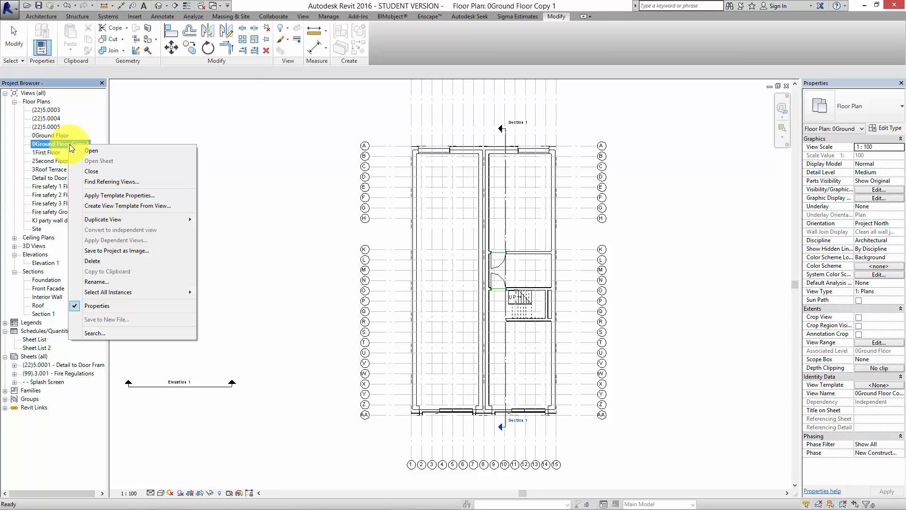
click(116, 282)
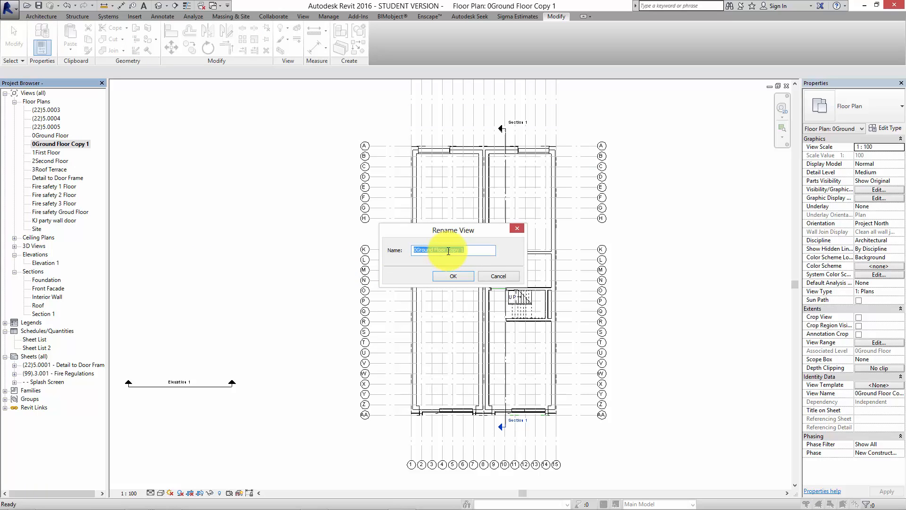
click(452, 249)
drag(464, 249, 447, 249)
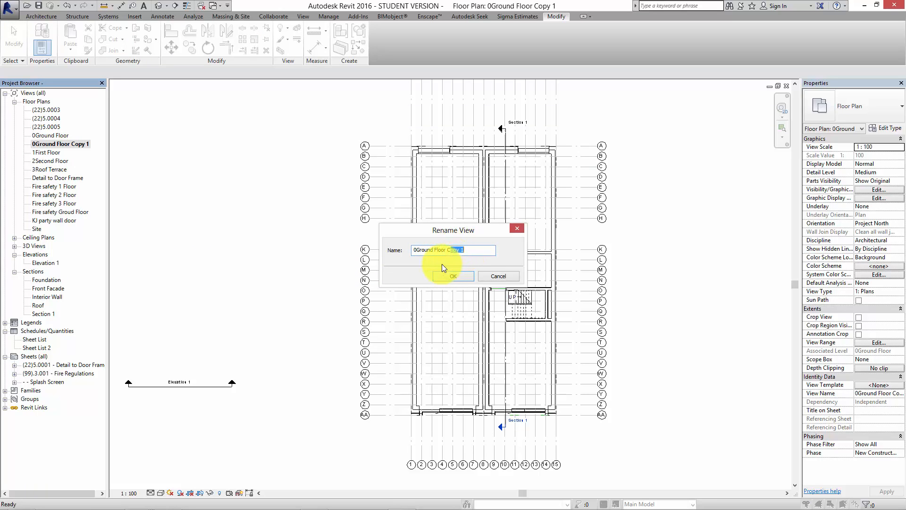
text(Concept Stage)
click(415, 250)
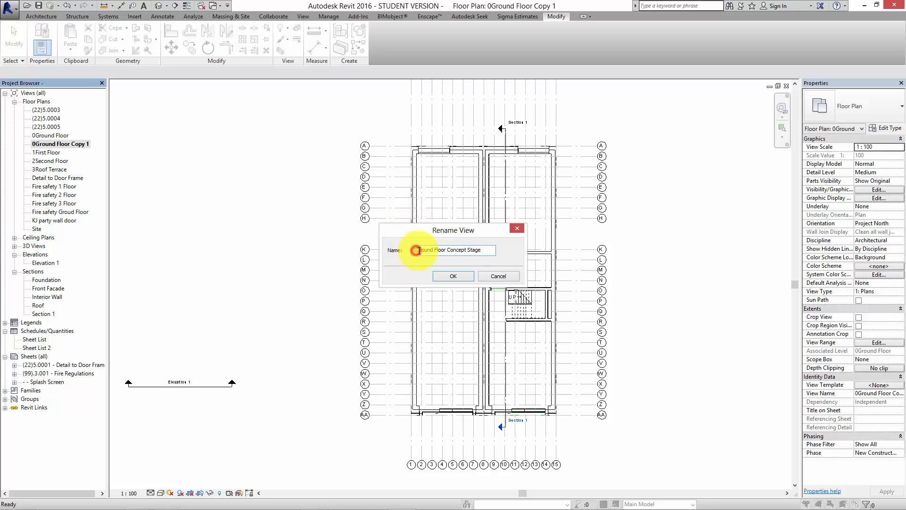
click(446, 279)
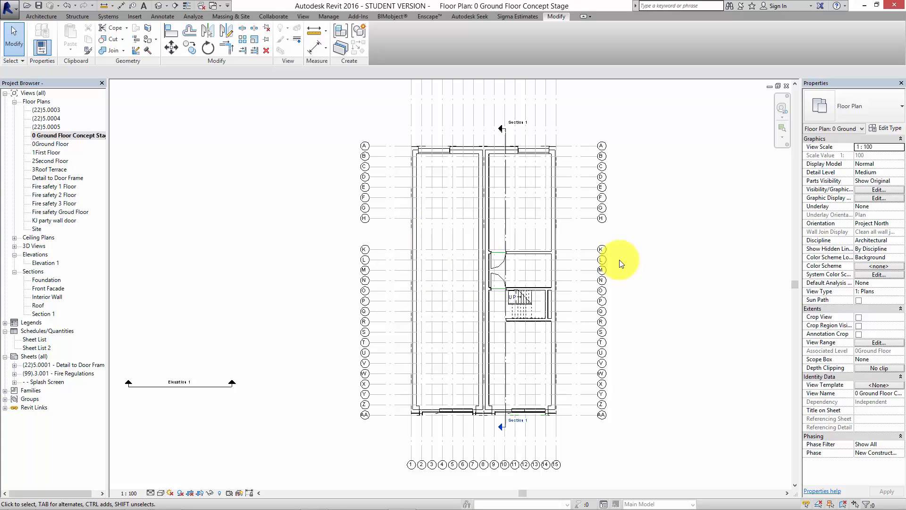
Examine how the walls, stair and front curtain wall are drawn in the concept stage ground floor plan.
middle_drag(630, 267, 585, 258)
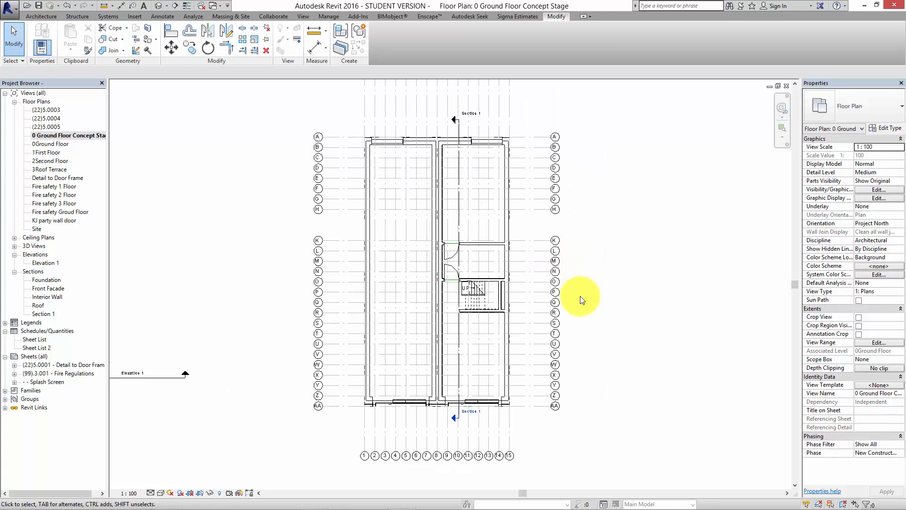
scroll(530, 347, up, 2)
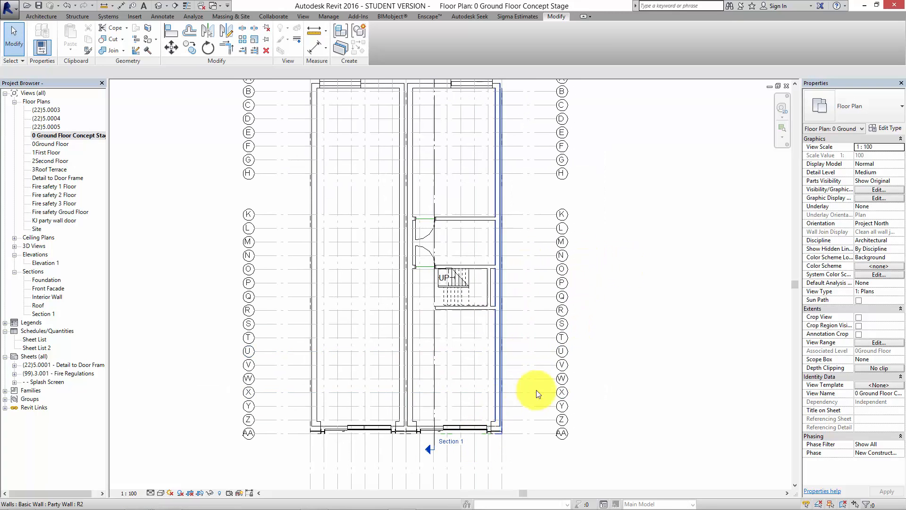
scroll(536, 390, down, 2)
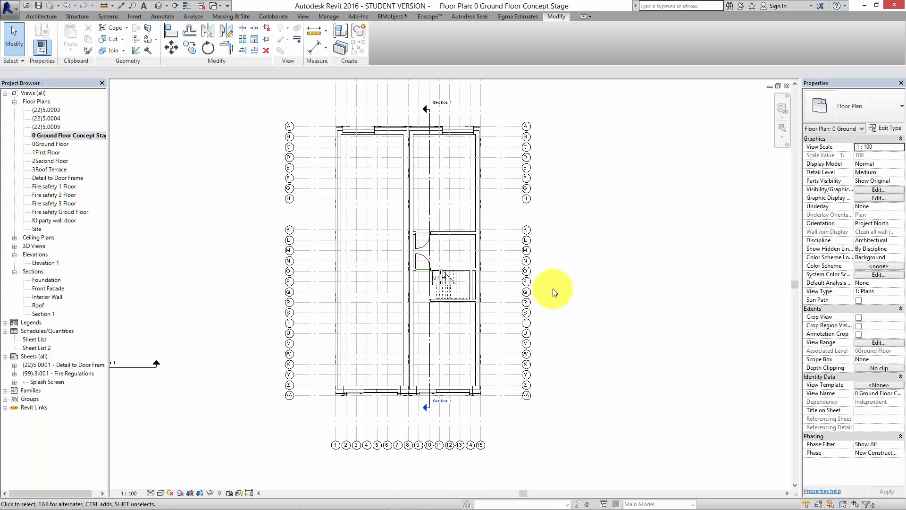
scroll(450, 260, up, 5)
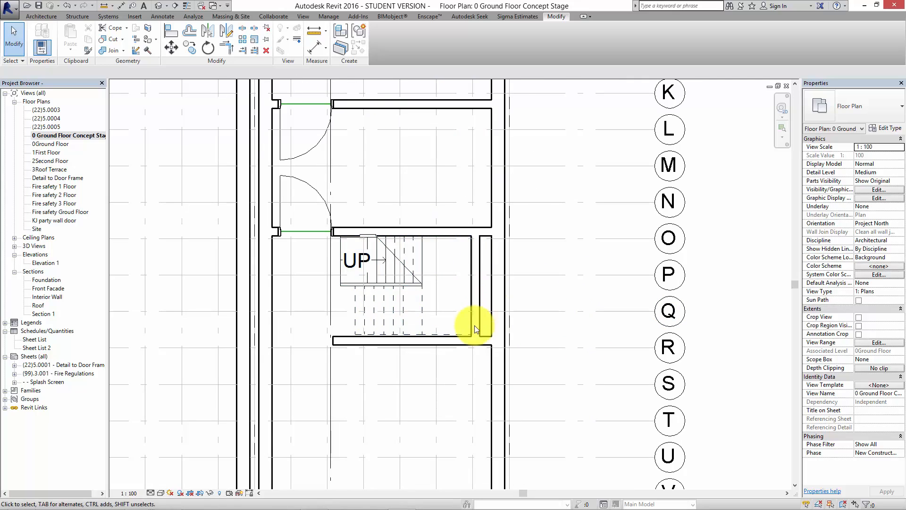
middle_drag(475, 329, 486, 159)
middle_drag(435, 346, 431, 249)
scroll(243, 412, up, 3)
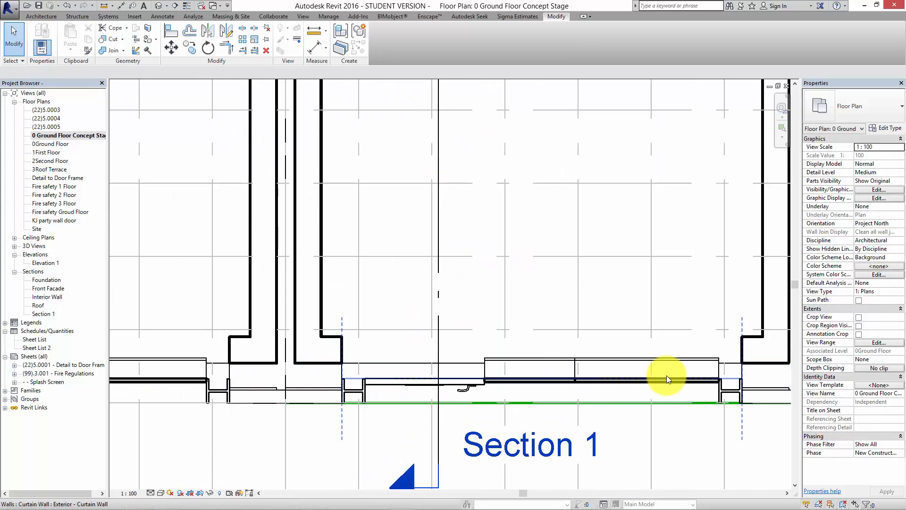
middle_drag(726, 377, 616, 433)
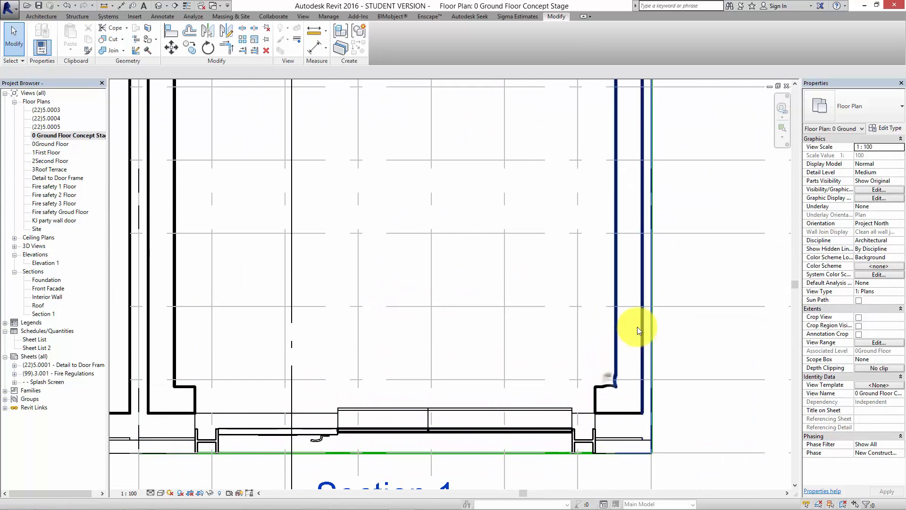
scroll(697, 283, down, 2)
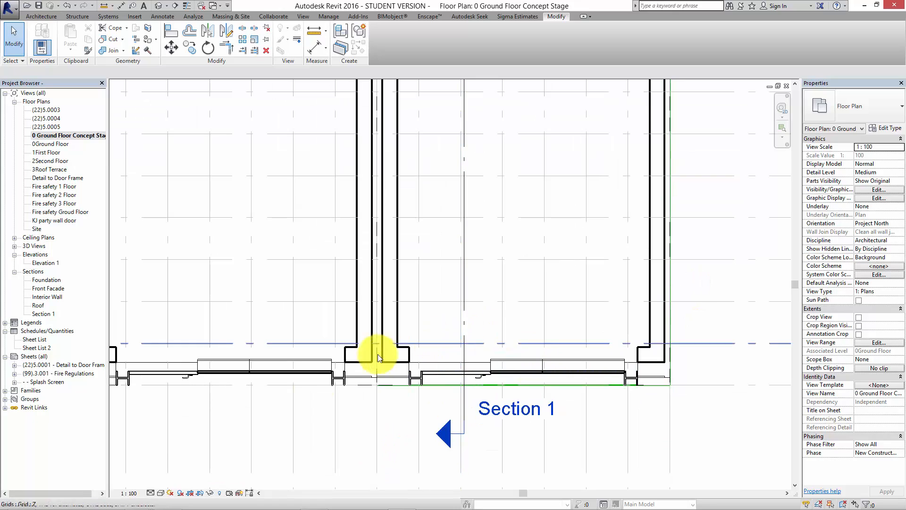
Set the concept stage plan's detail level to Coarse and check the wall display.
click(151, 492)
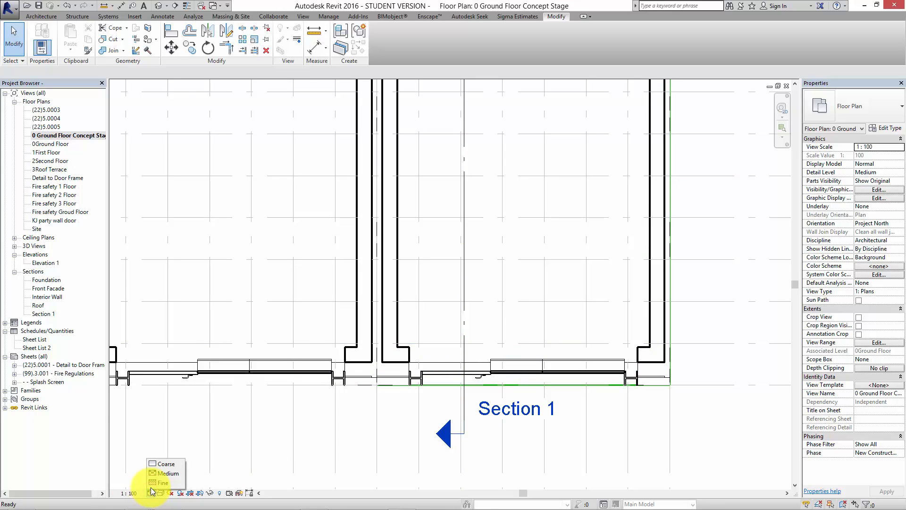
click(156, 464)
middle_drag(524, 365, 479, 401)
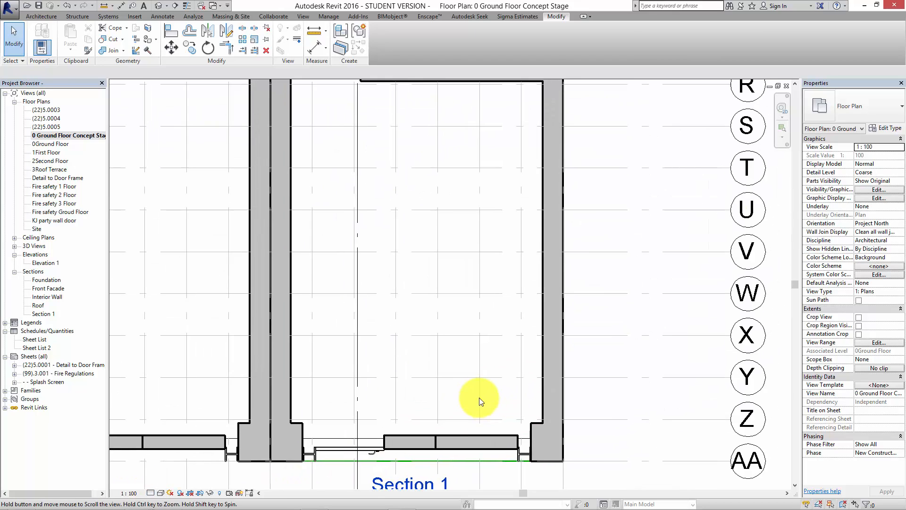
scroll(478, 401, down, 4)
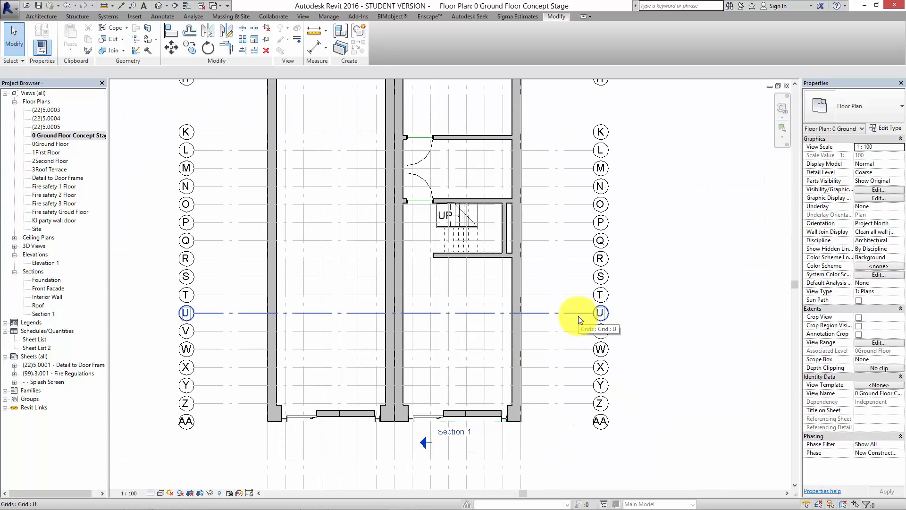
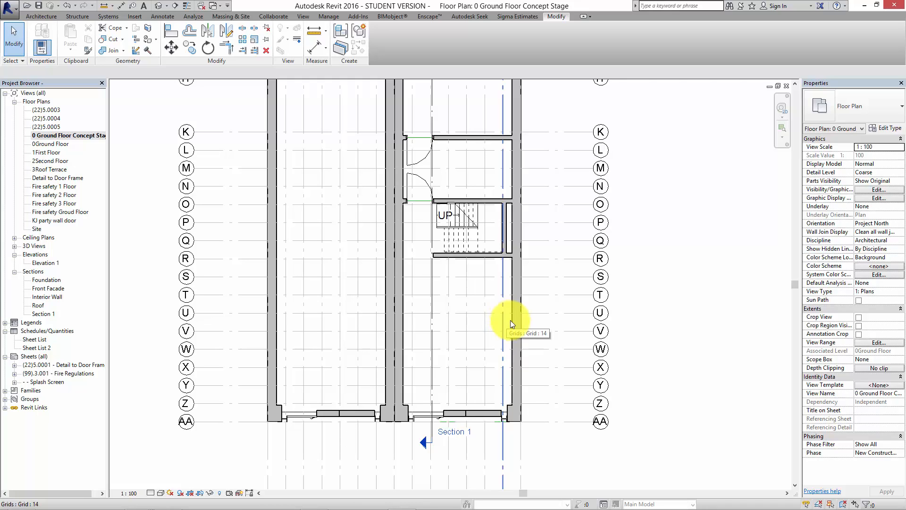
Examine the coarse wall display across the concept stage plan, from the front curtain wall to the windows along grid A.
scroll(585, 344, down, 3)
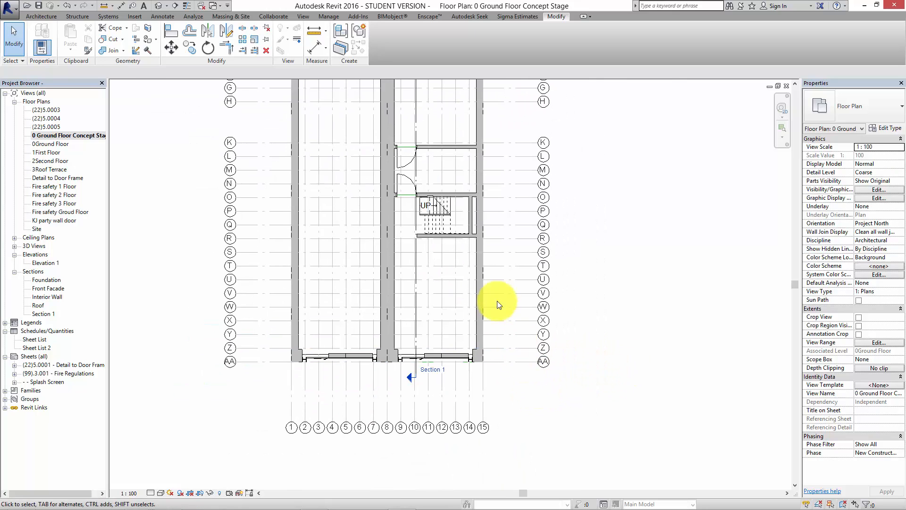
scroll(473, 284, up, 3)
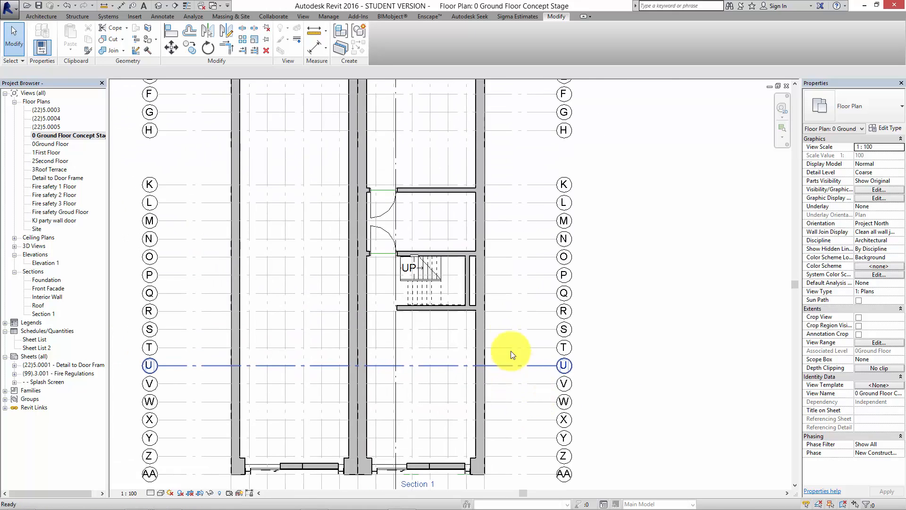
scroll(513, 355, down, 1)
middle_drag(501, 124, 510, 212)
scroll(443, 152, up, 3)
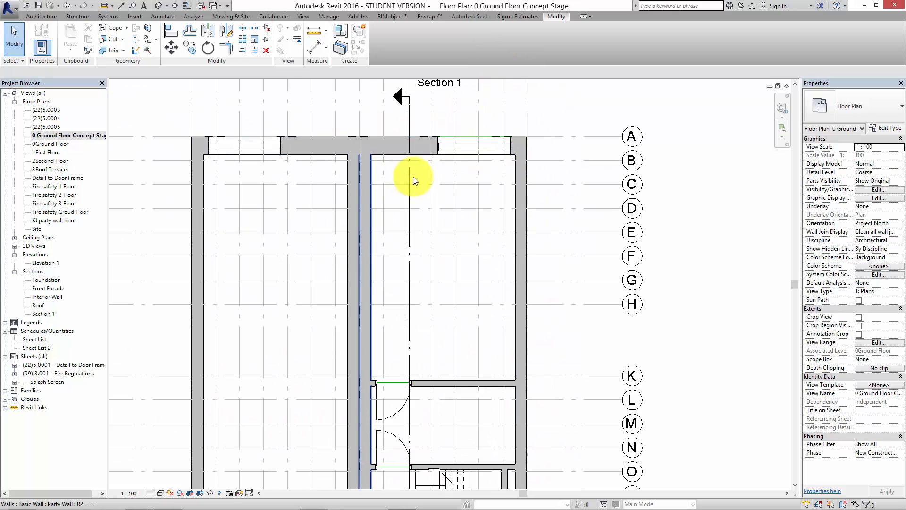
scroll(381, 193, up, 4)
scroll(489, 226, down, 4)
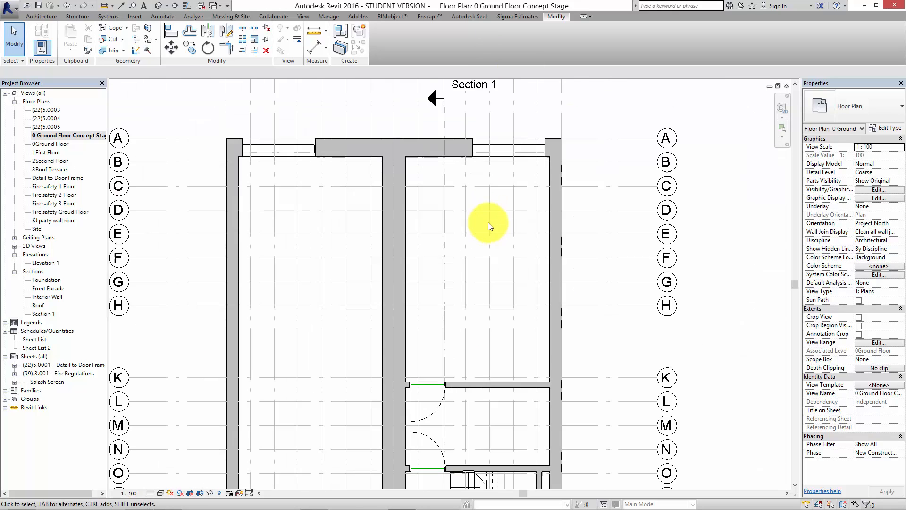
middle_drag(489, 226, 463, 181)
scroll(515, 203, down, 2)
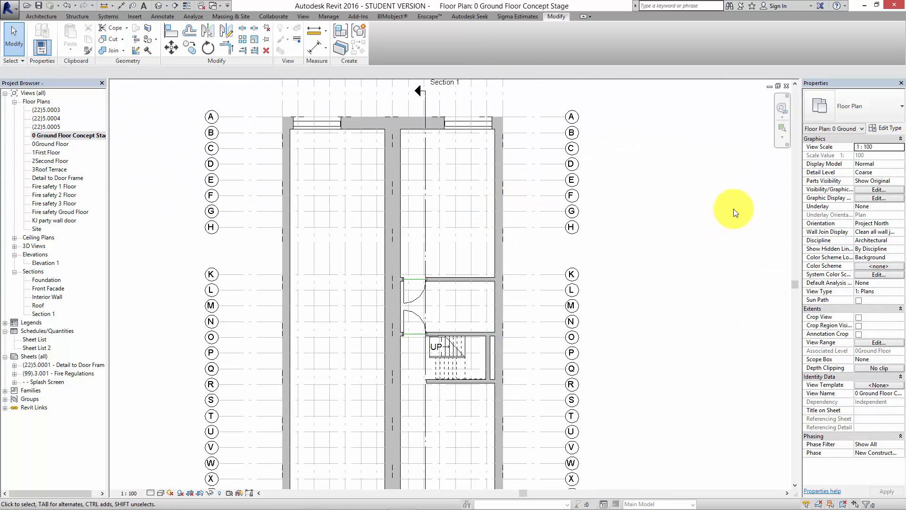
Override the cut pattern color of the Walls category with Black in the concept stage plan's visibility/graphic settings.
click(866, 189)
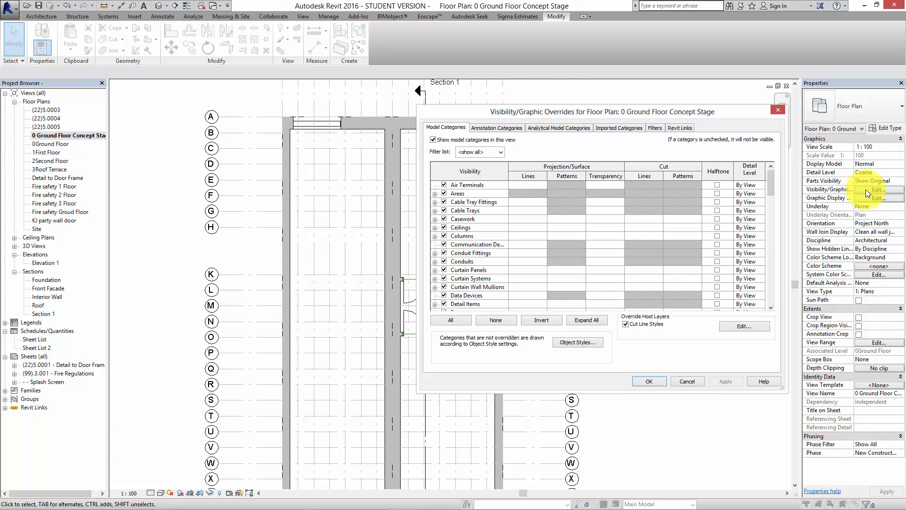
drag(774, 182, 774, 299)
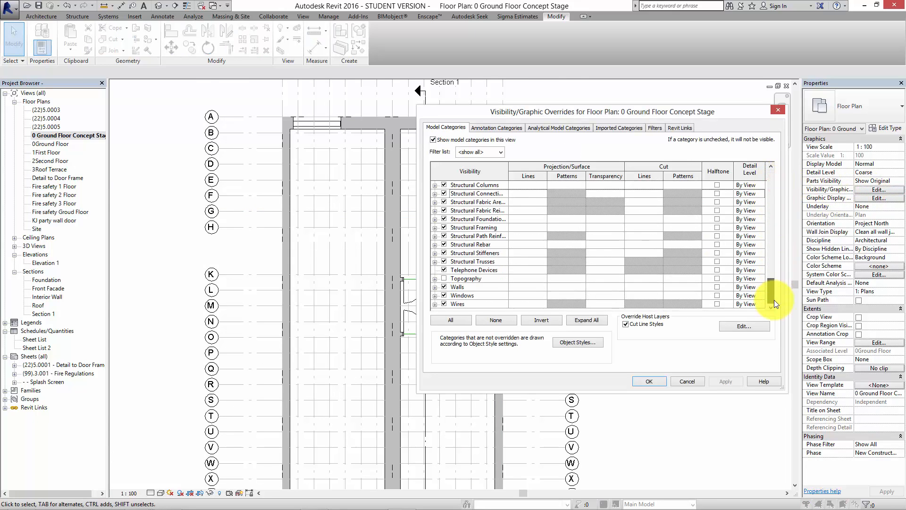
click(499, 288)
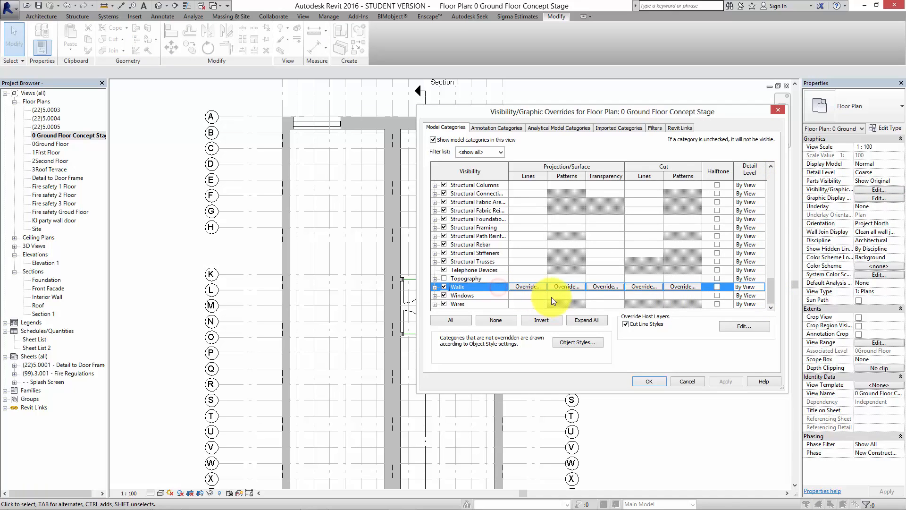
click(680, 286)
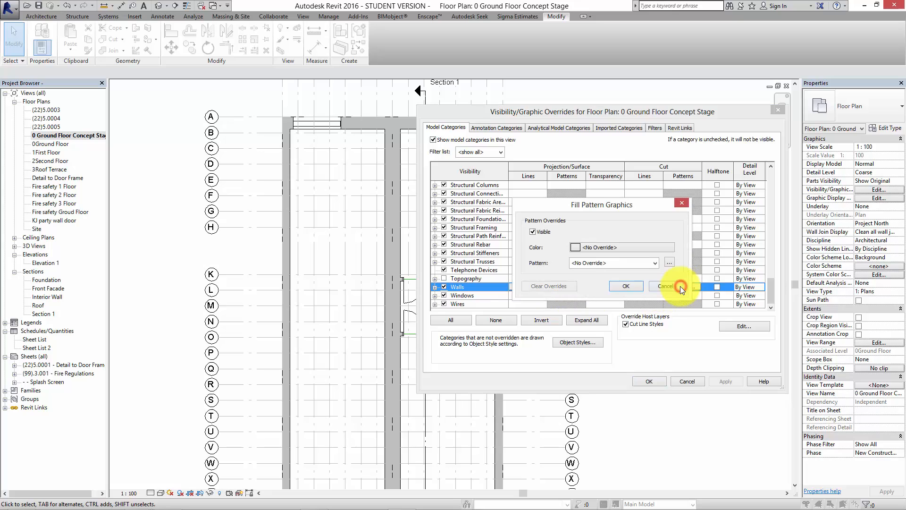
click(579, 245)
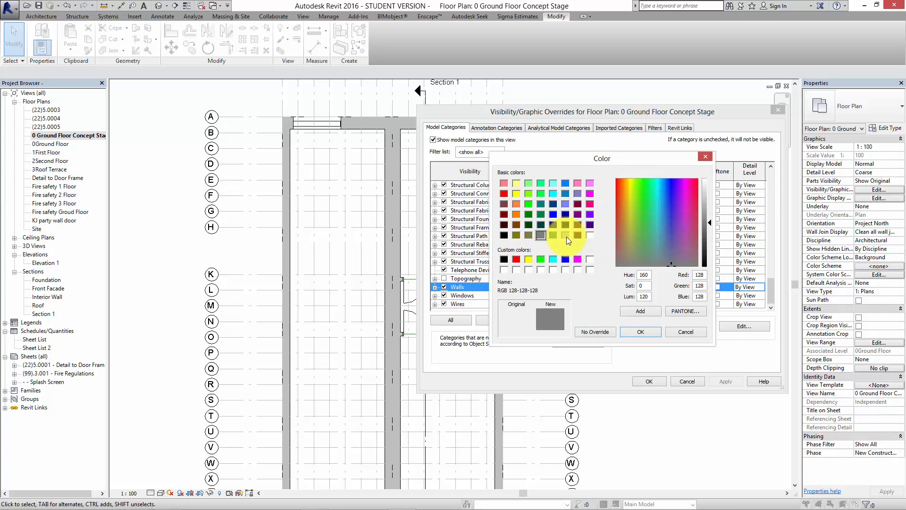
click(504, 235)
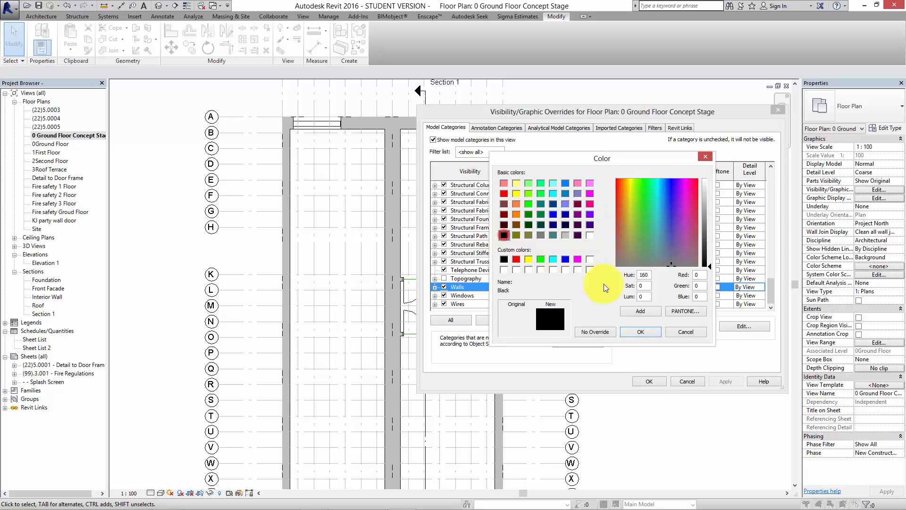
click(637, 331)
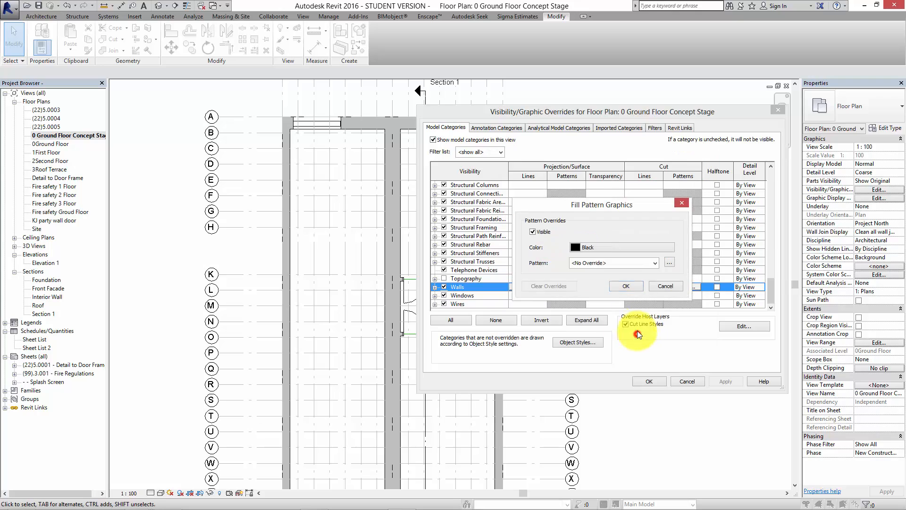
Set the walls' cut pattern override to Solid fill and apply the visibility/graphic overrides to the plan.
click(656, 263)
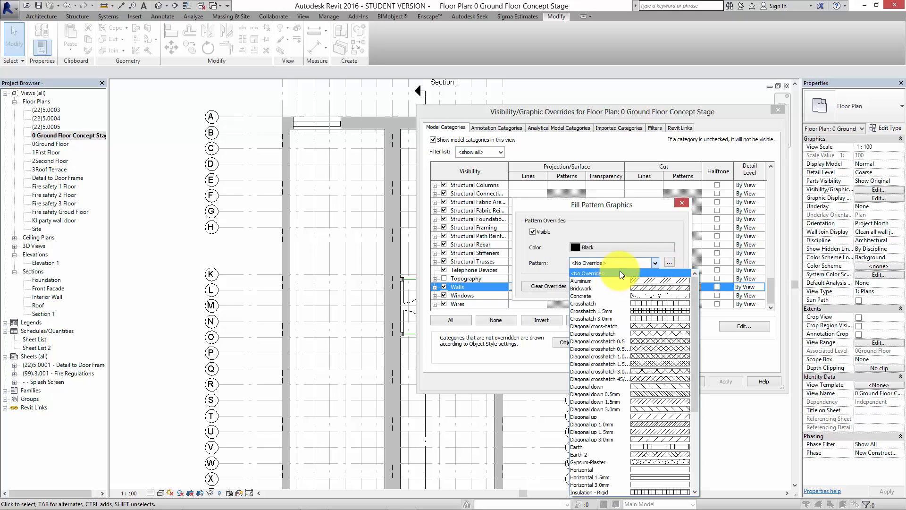
drag(697, 287, 698, 380)
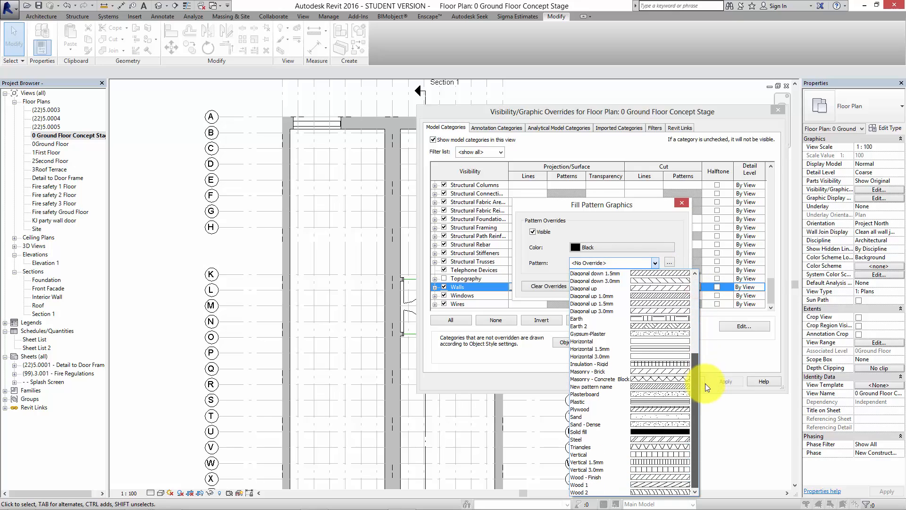
click(663, 433)
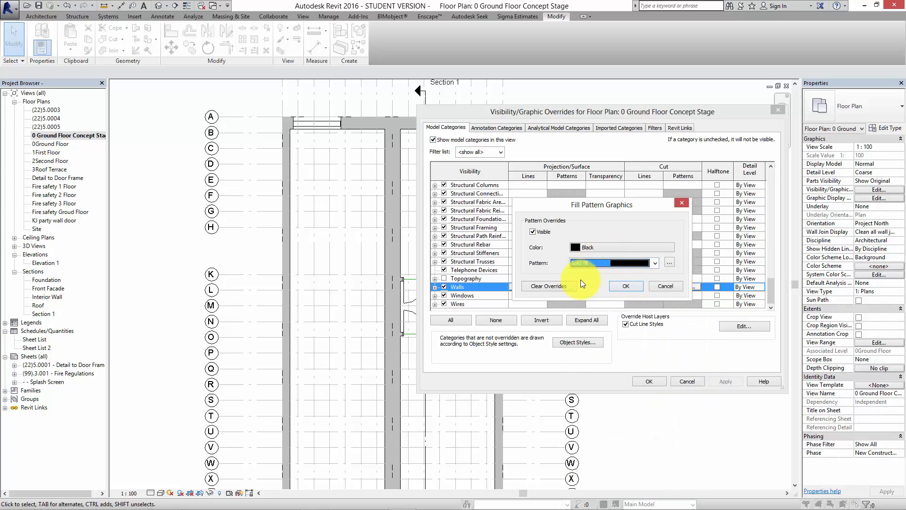
click(620, 285)
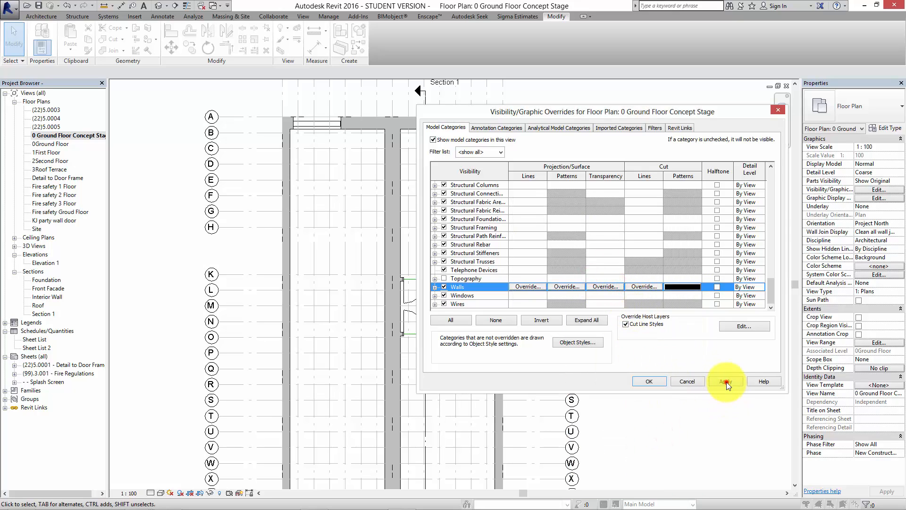
click(725, 381)
click(650, 382)
Examine the wall fill around the stair, at the front curtain wall and across the whole concept stage plan.
middle_drag(630, 388, 642, 295)
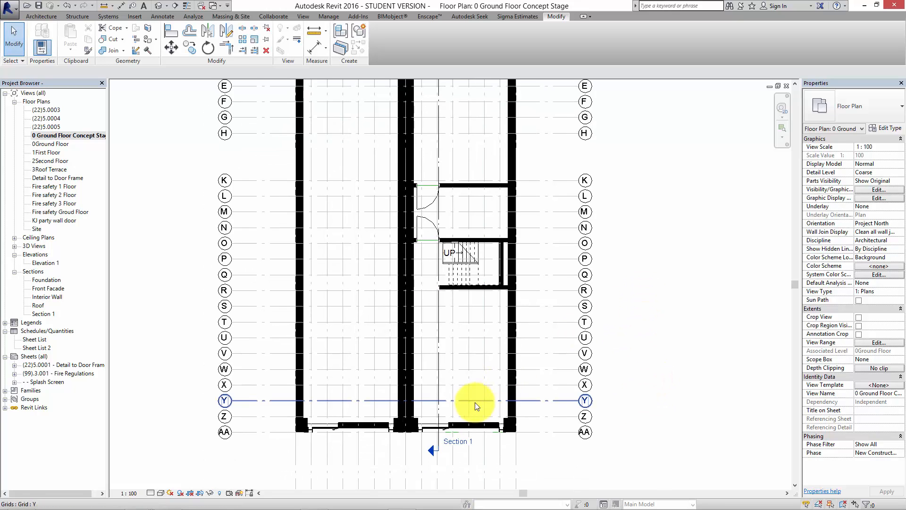
scroll(482, 363, up, 3)
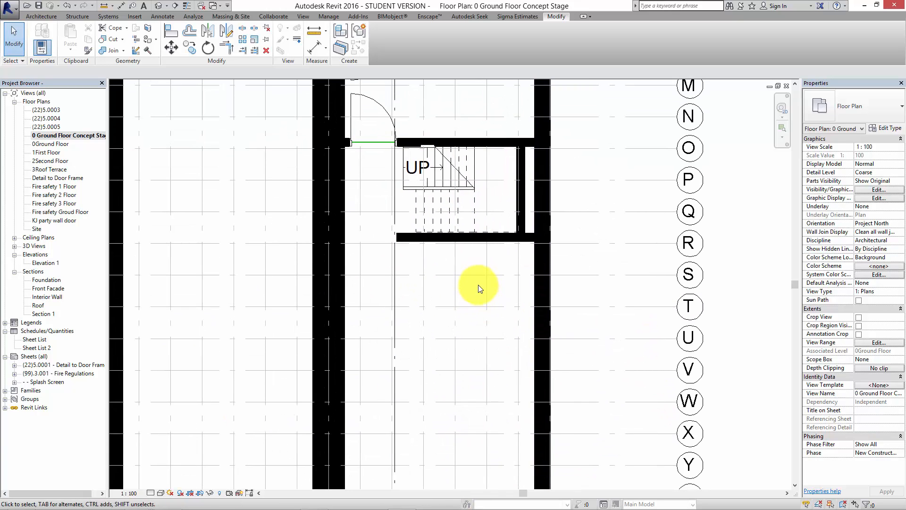
scroll(487, 272, down, 2)
scroll(486, 267, down, 2)
middle_drag(489, 288, 474, 359)
scroll(491, 400, down, 2)
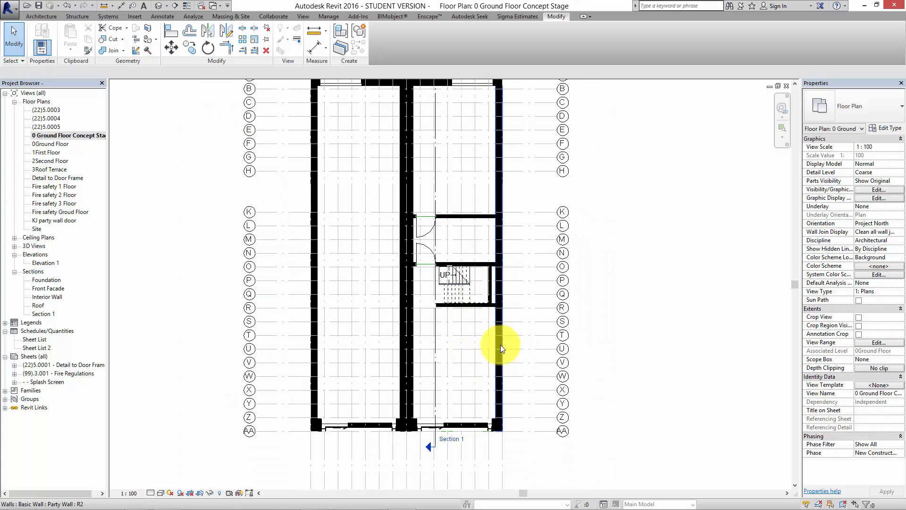
scroll(449, 410, up, 4)
scroll(429, 402, up, 1)
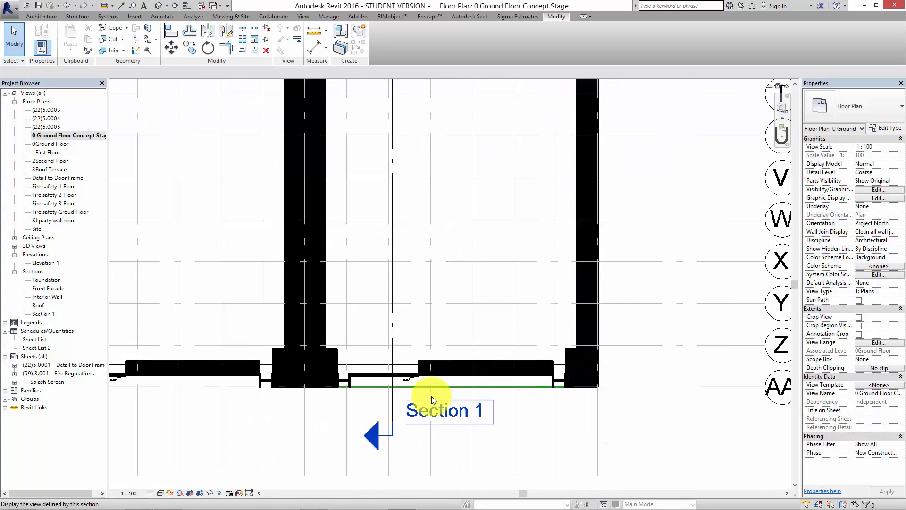
scroll(425, 390, down, 2)
scroll(417, 398, up, 5)
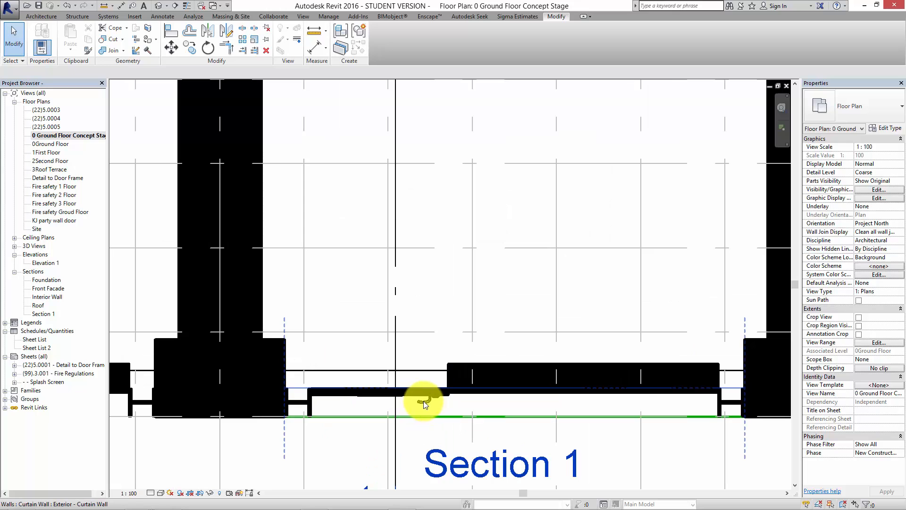
scroll(427, 403, down, 5)
scroll(509, 321, up, 1)
scroll(514, 366, down, 5)
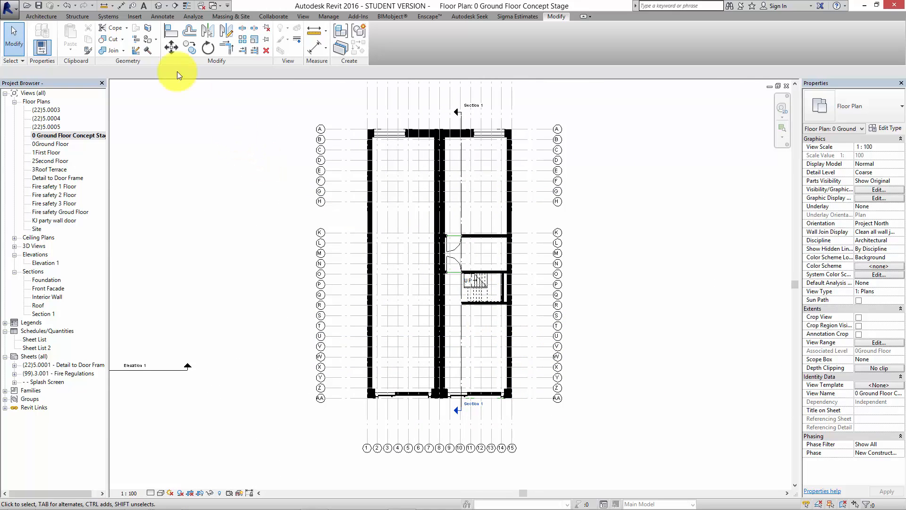
Place three rooms in the right-hand unit: the space by grids A to H, the middle space, and the stair and front space.
click(41, 16)
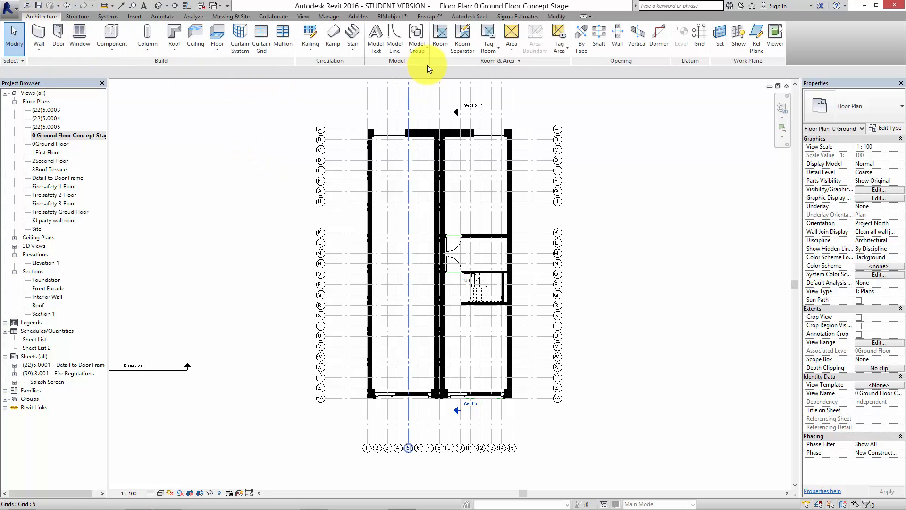
click(444, 35)
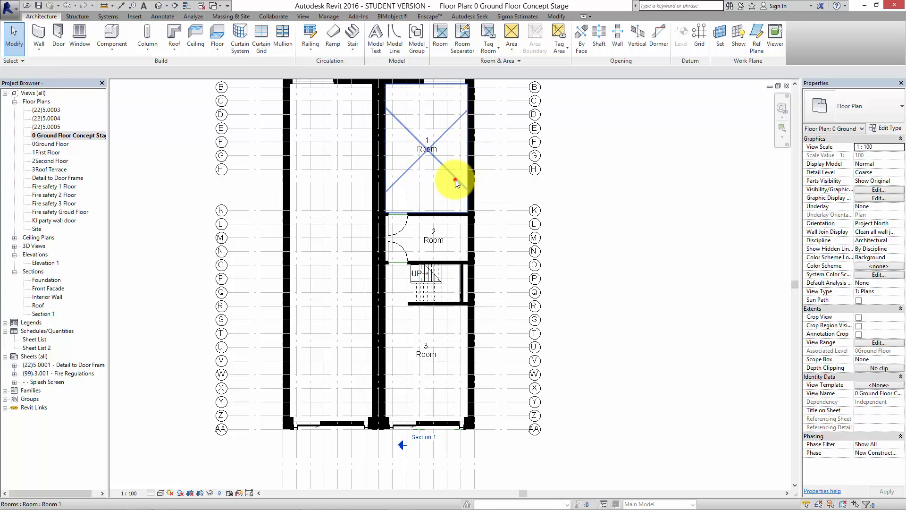
Rename room 1, between grids A and K, as "Bedroom".
click(456, 180)
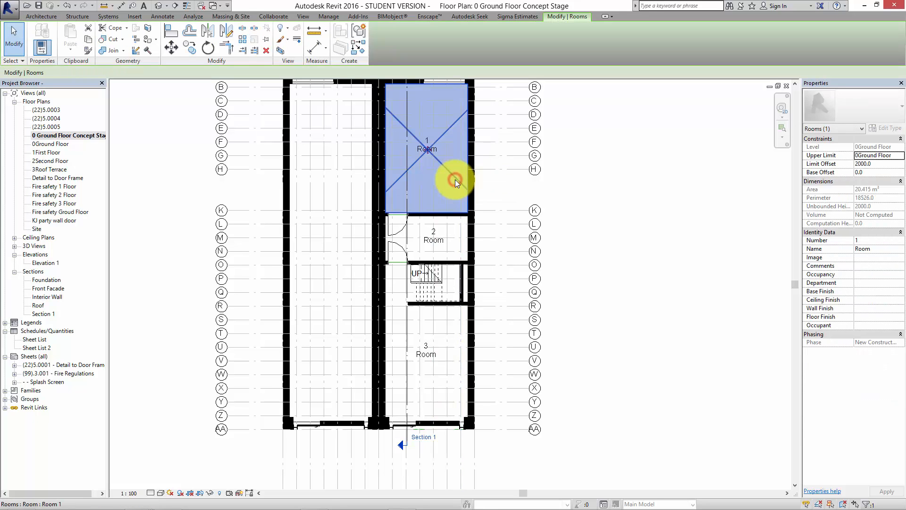
click(879, 249)
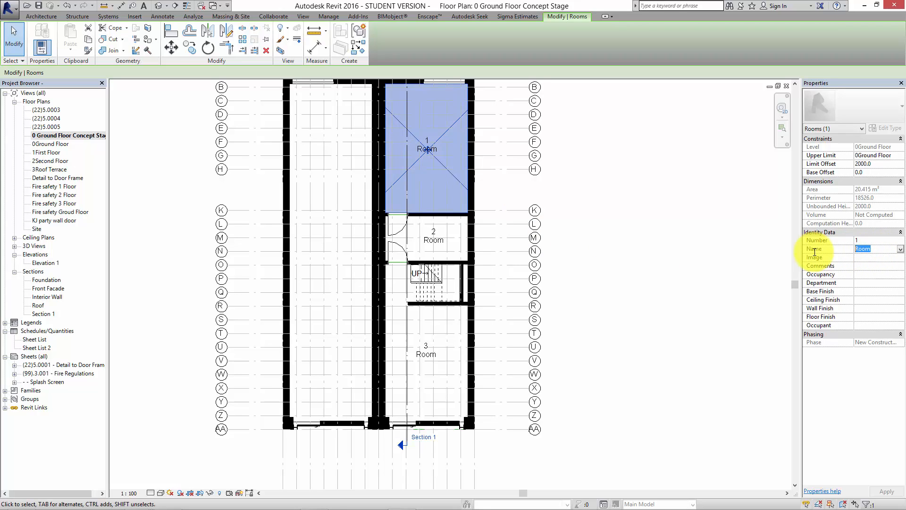
text(Bedro)
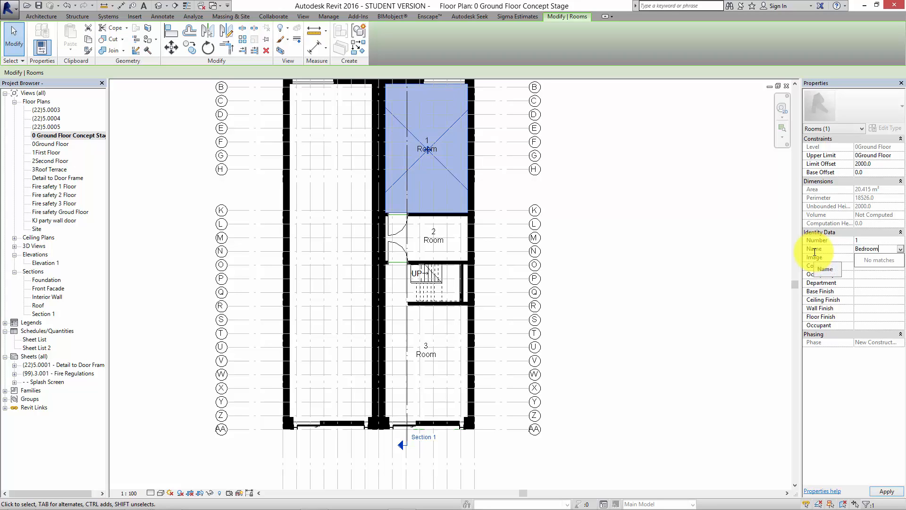
click(886, 491)
click(673, 282)
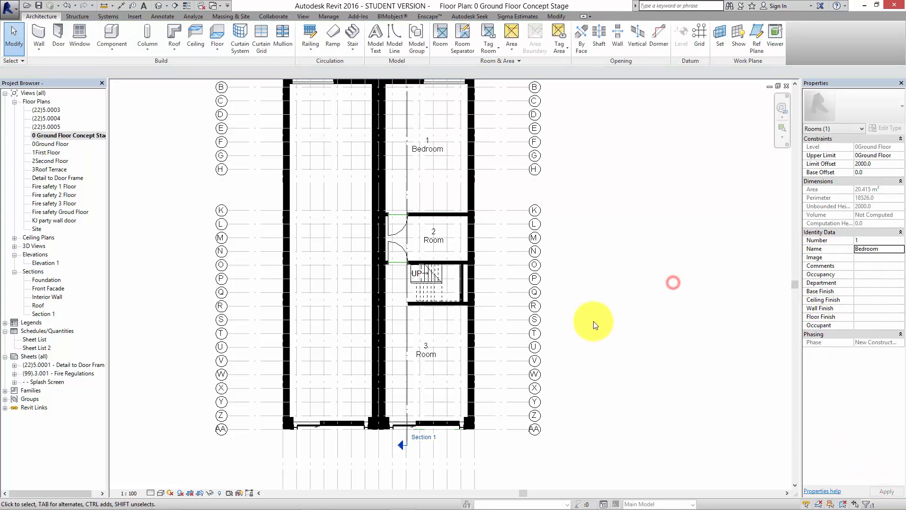
Rename room 3, which covers the stair and front space, as "Living Room".
click(440, 366)
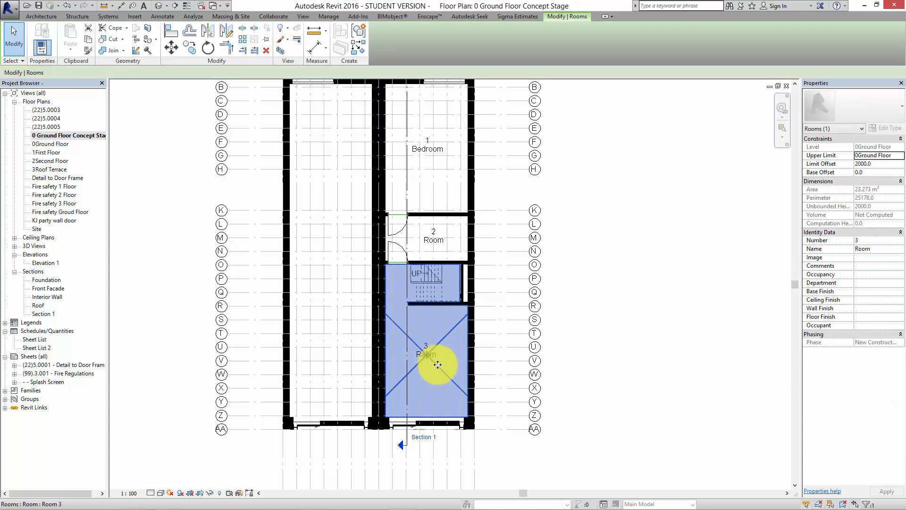
click(881, 250)
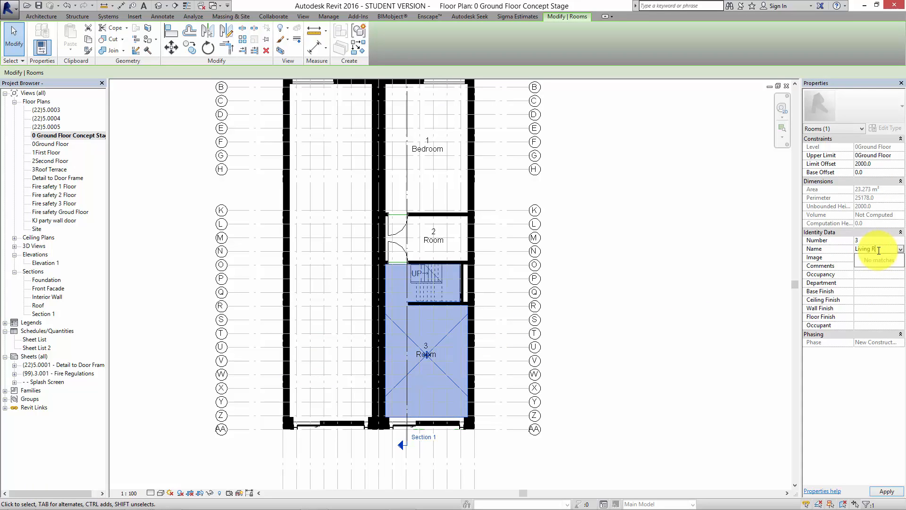
text(Living Room)
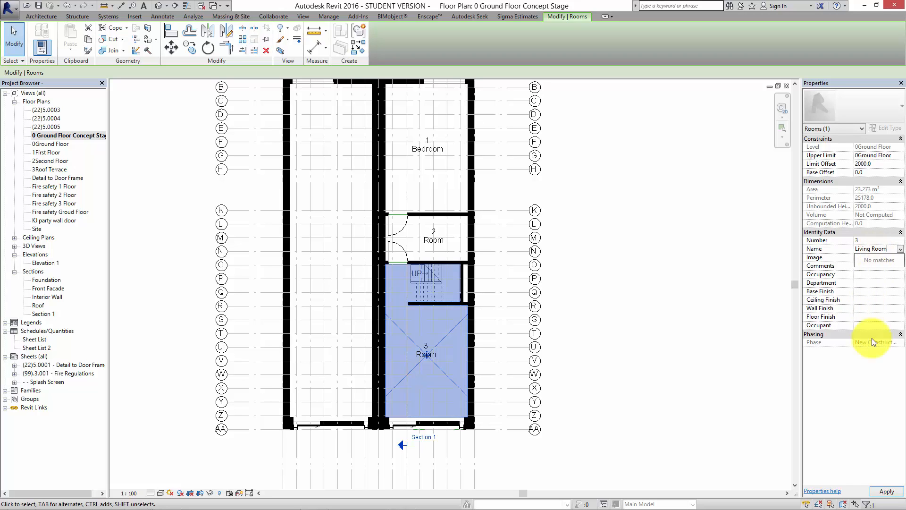
click(885, 492)
click(698, 360)
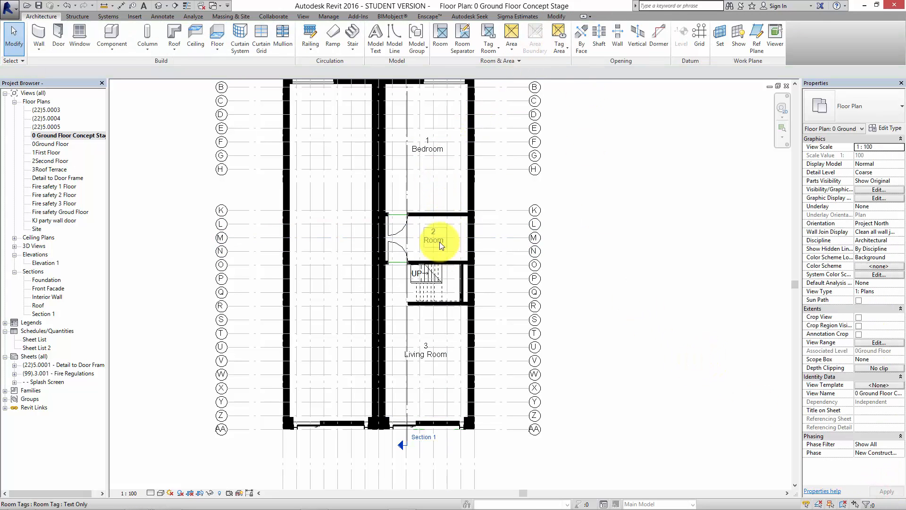
Rename room 2, the middle space between grids K and O, as "Bathroom".
scroll(441, 248, up, 4)
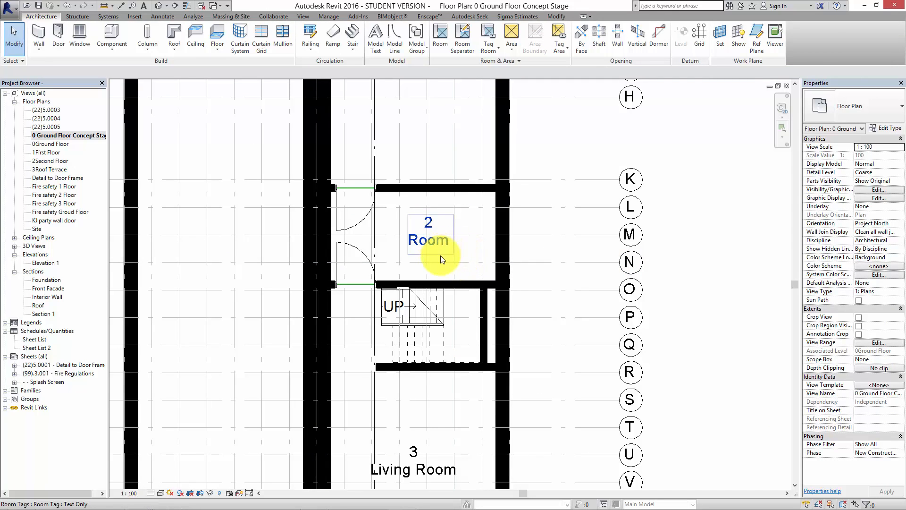
click(440, 256)
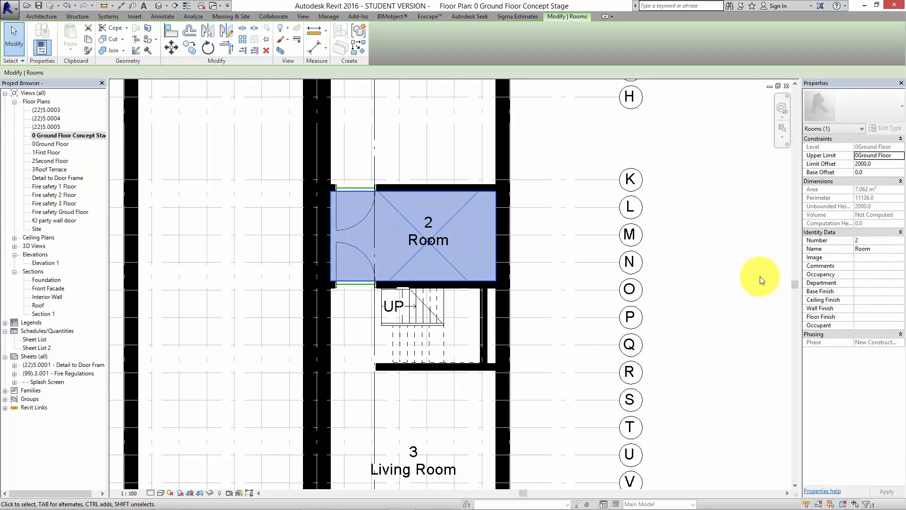
click(877, 250)
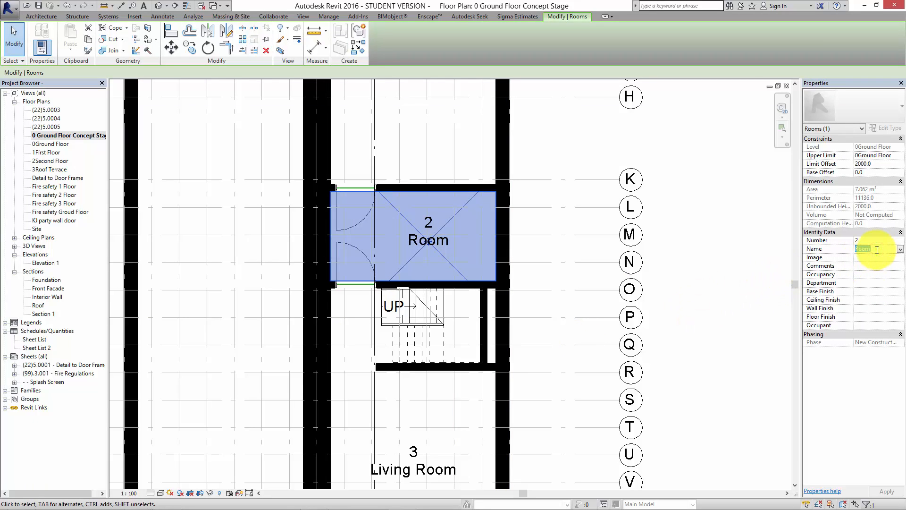
text(Bathroom)
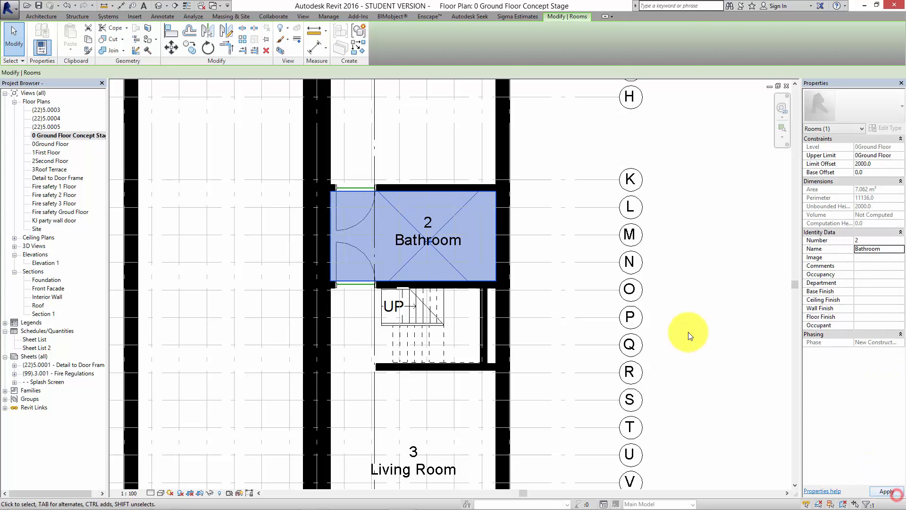
click(687, 331)
scroll(685, 332, down, 4)
middle_drag(571, 300, 482, 291)
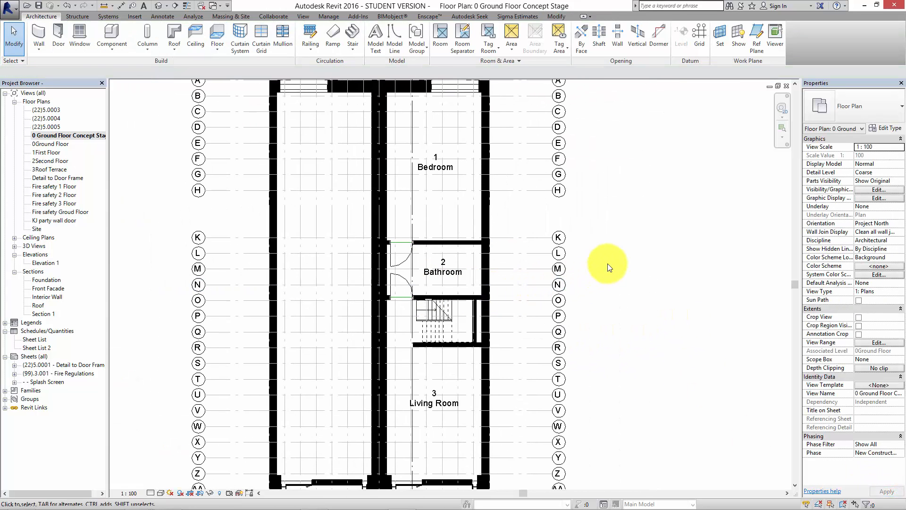
Change the Bedroom's room tag to the Text and Area type.
middle_drag(618, 254, 580, 289)
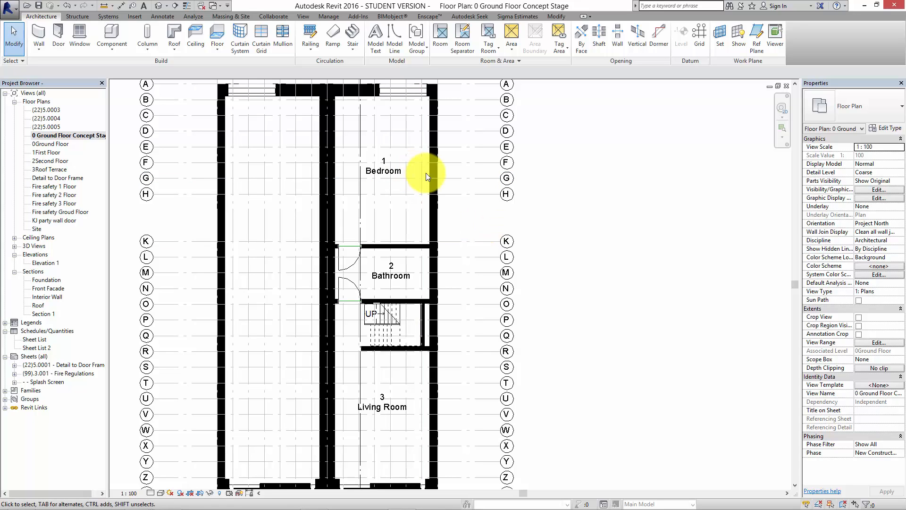
click(384, 174)
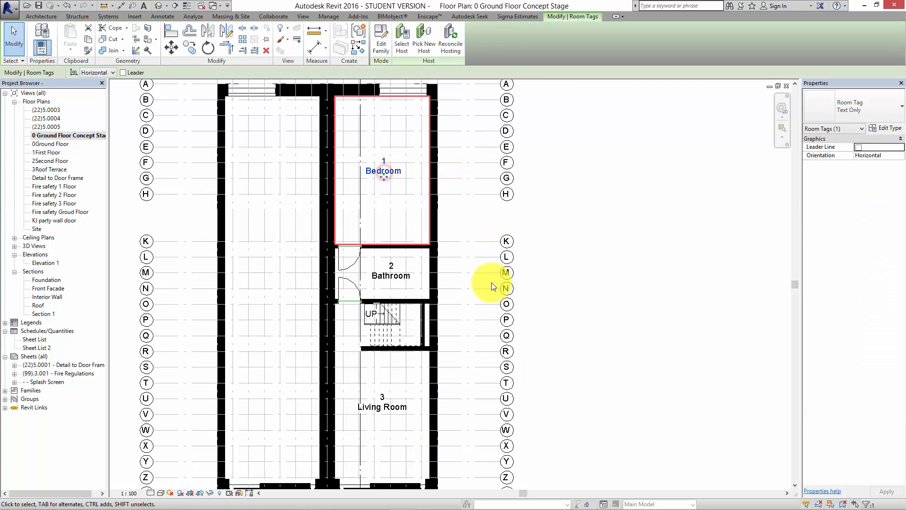
click(874, 111)
click(850, 151)
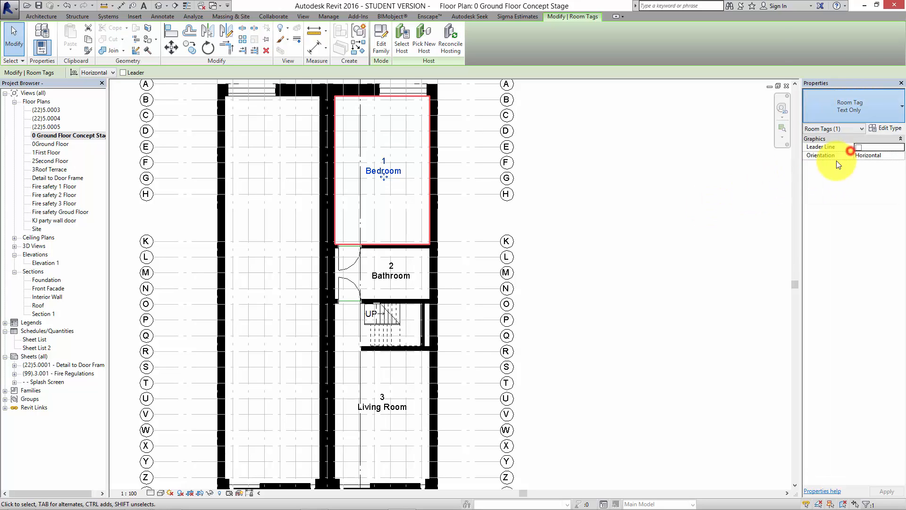
click(700, 198)
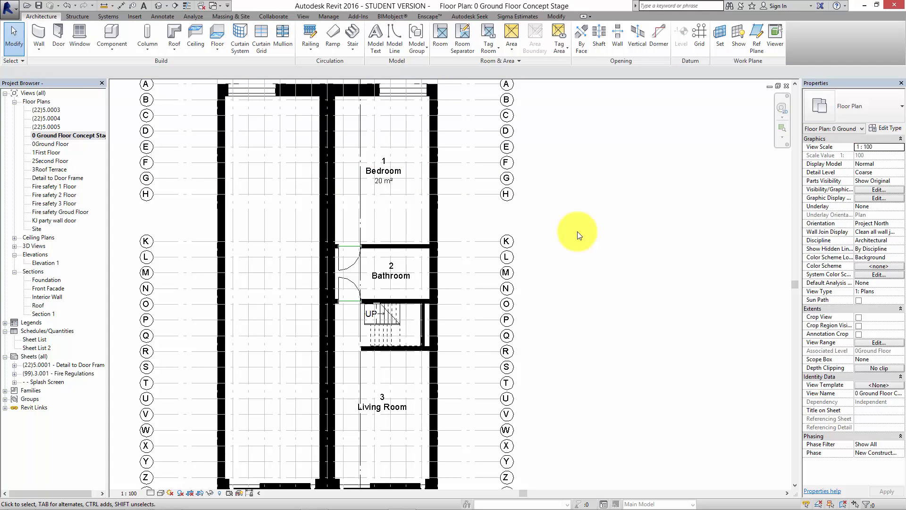
Change the Bathroom's room tag to the Text and Area type.
scroll(377, 233, up, 5)
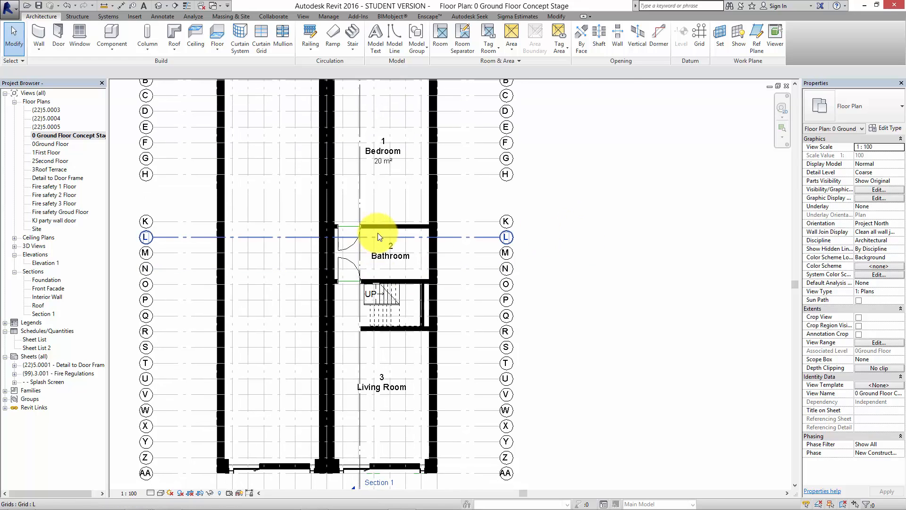
click(402, 273)
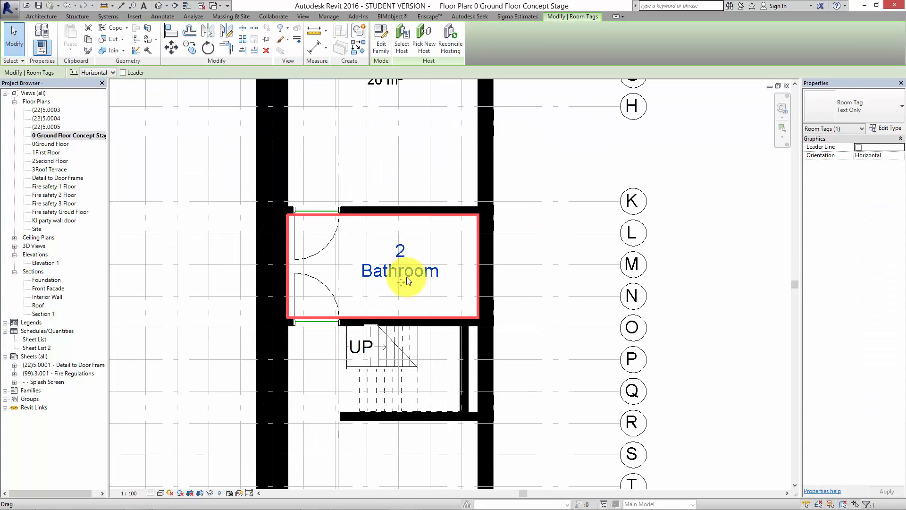
click(674, 244)
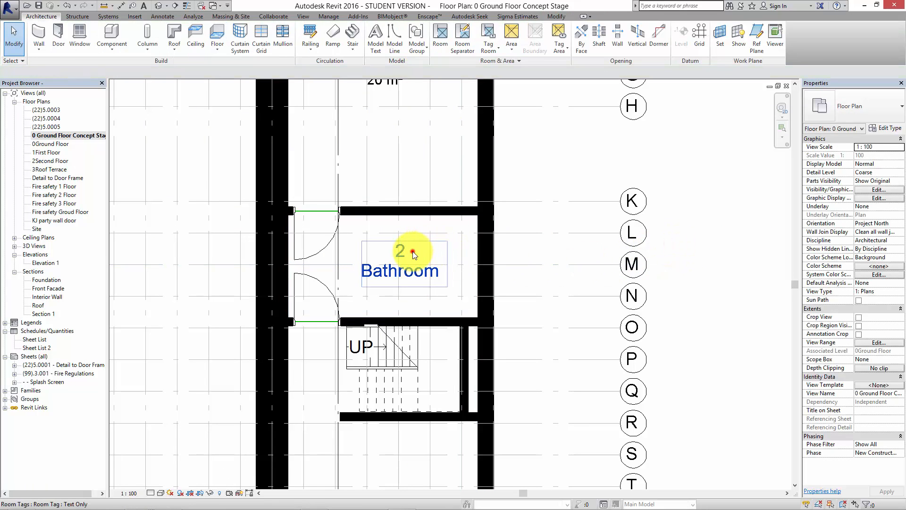
click(414, 255)
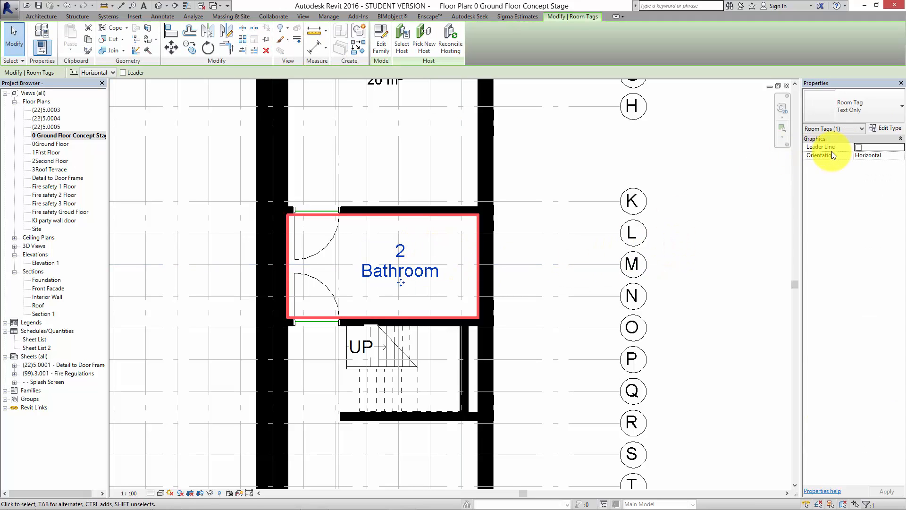
click(873, 110)
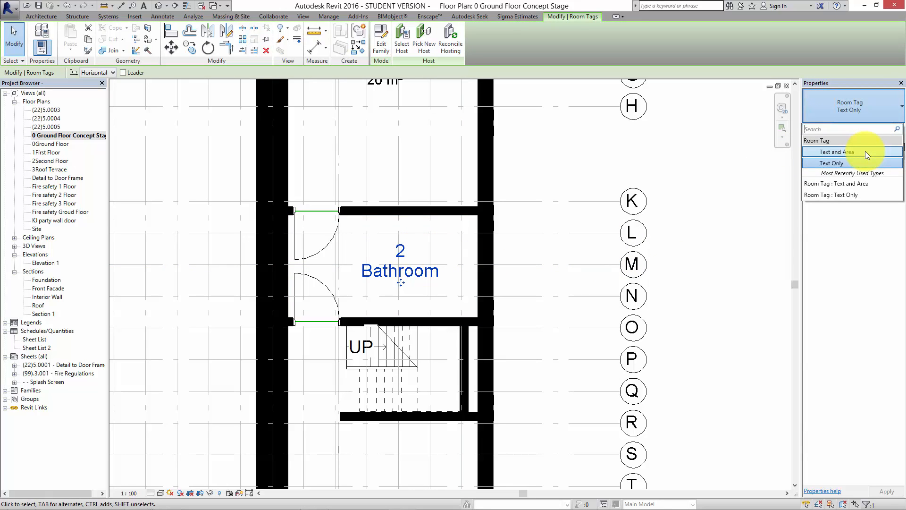
click(865, 151)
click(645, 192)
scroll(580, 225, down, 3)
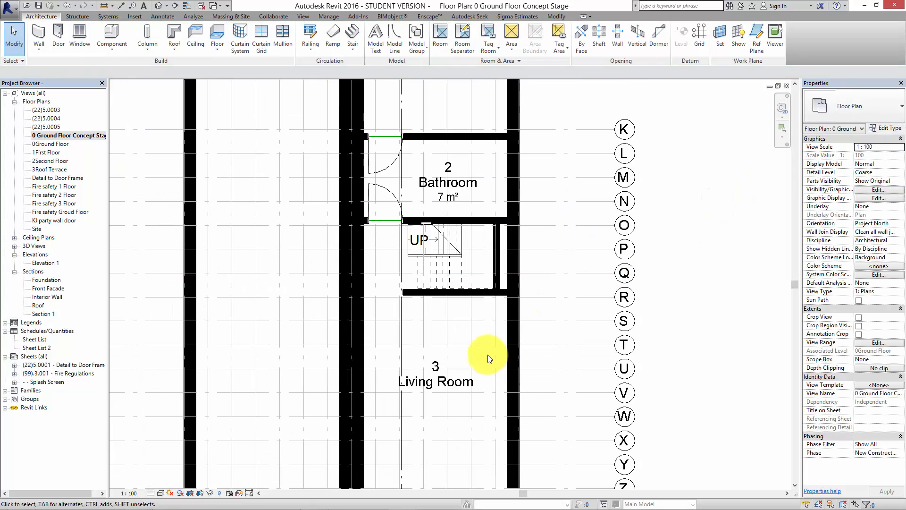
Try to set all room tags to Text and Area by selecting all instances of the Bathroom tag in the entire project.
click(460, 185)
right_click(459, 185)
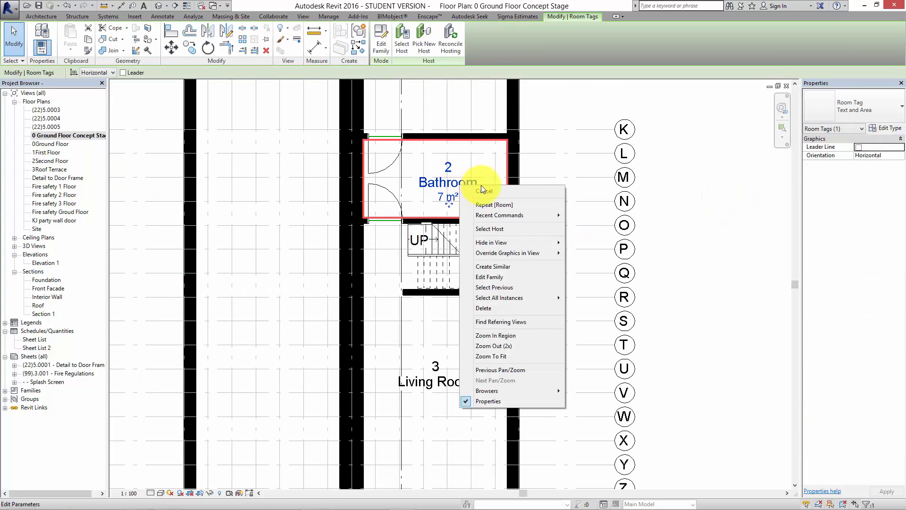
mouse_move(514, 294)
click(616, 309)
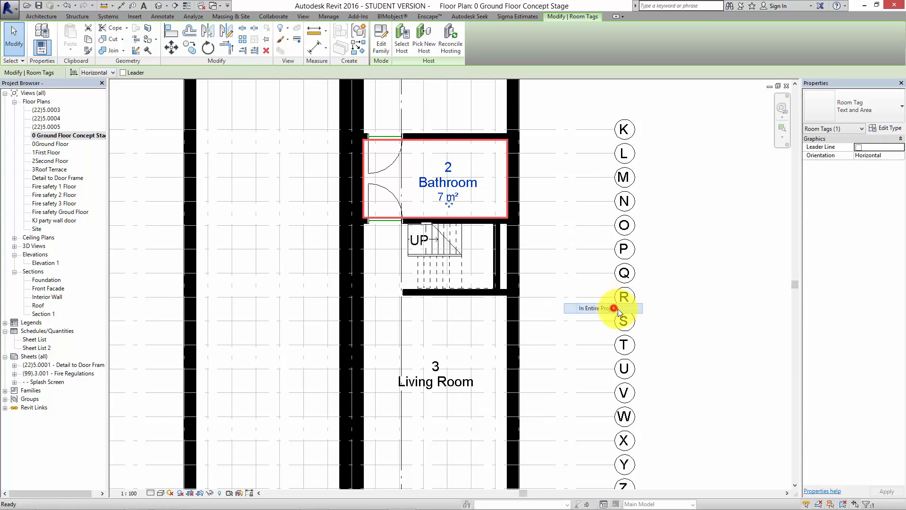
click(855, 112)
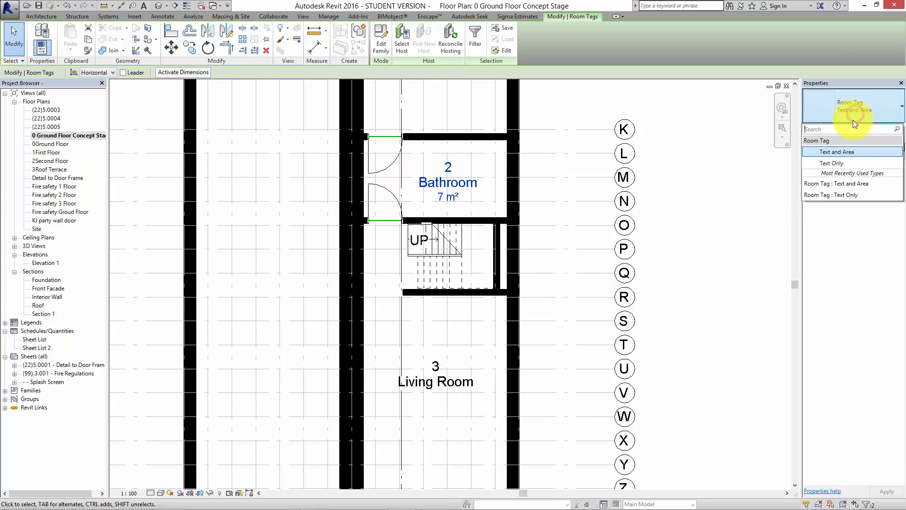
click(846, 152)
click(688, 245)
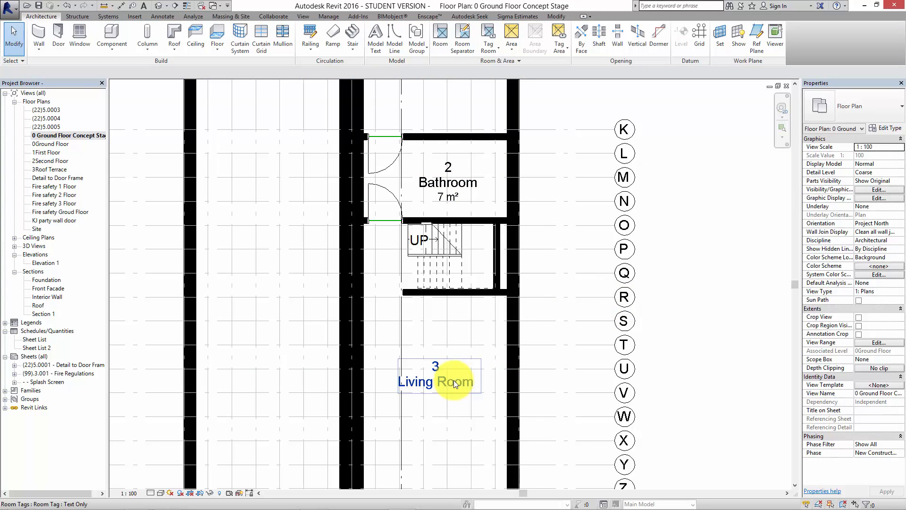
Select all visible instances of the Living Room's tag type in the view and change them to Text and Area.
click(454, 380)
right_click(454, 381)
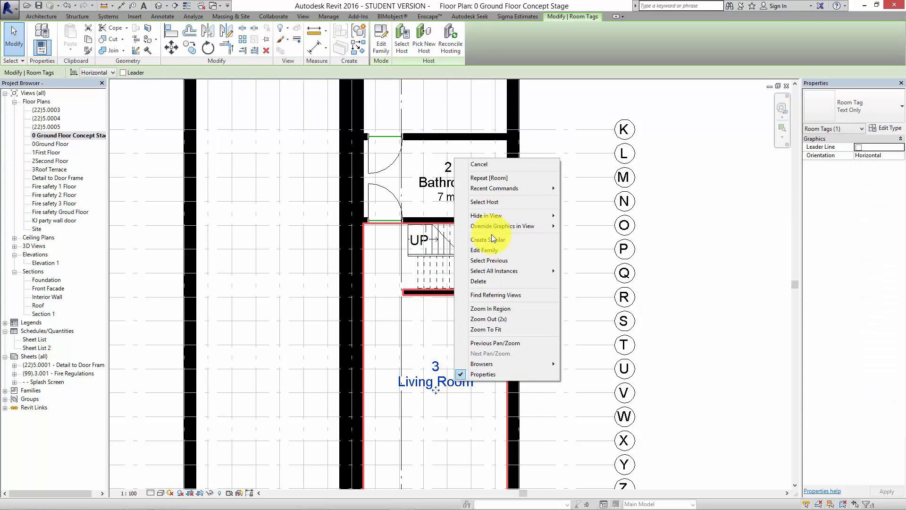
mouse_move(494, 271)
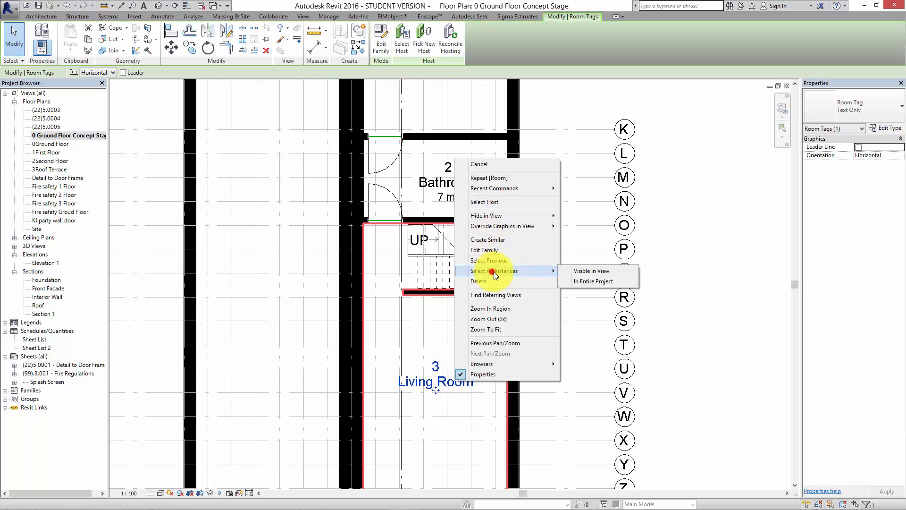
click(591, 272)
click(868, 113)
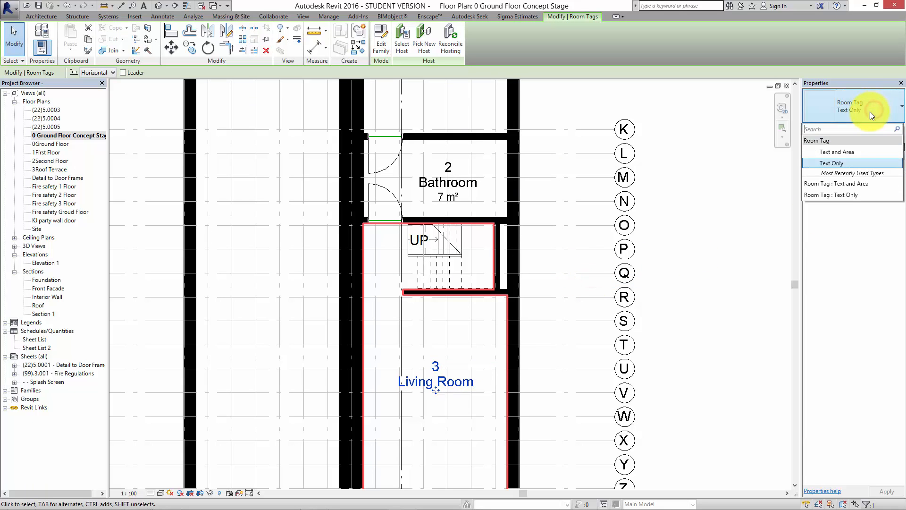
click(844, 152)
click(697, 228)
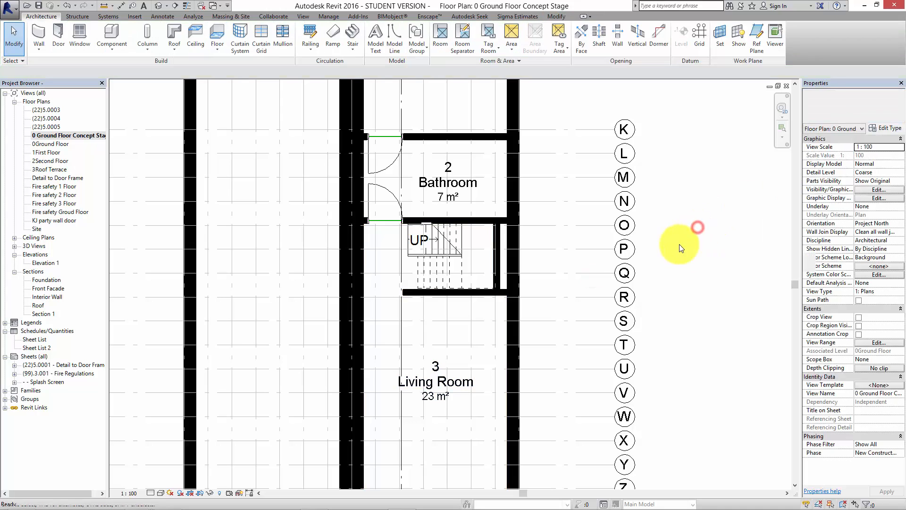
Place a color fill legend beside the right-hand unit near grids C and D, cancelling the project save.
scroll(680, 248, down, 2)
scroll(653, 279, up, 1)
middle_drag(641, 263, 550, 302)
scroll(592, 279, down, 1)
scroll(597, 282, down, 1)
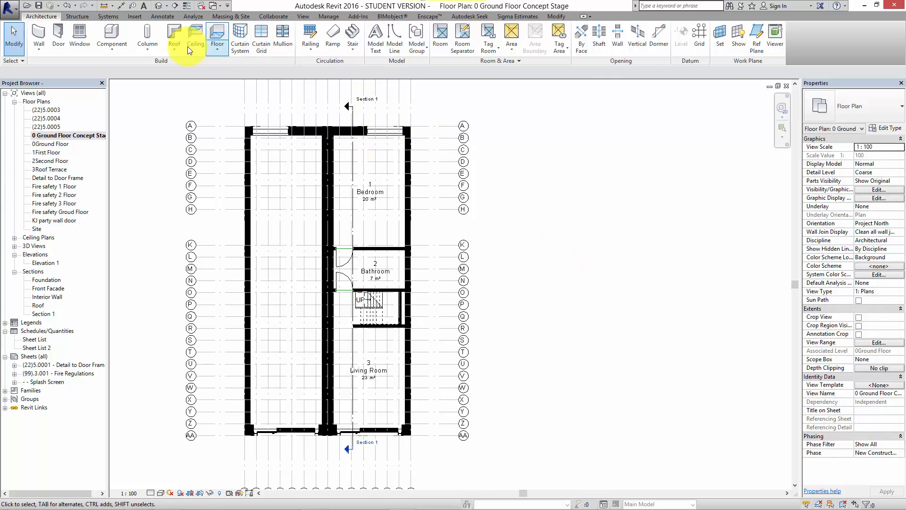
click(162, 16)
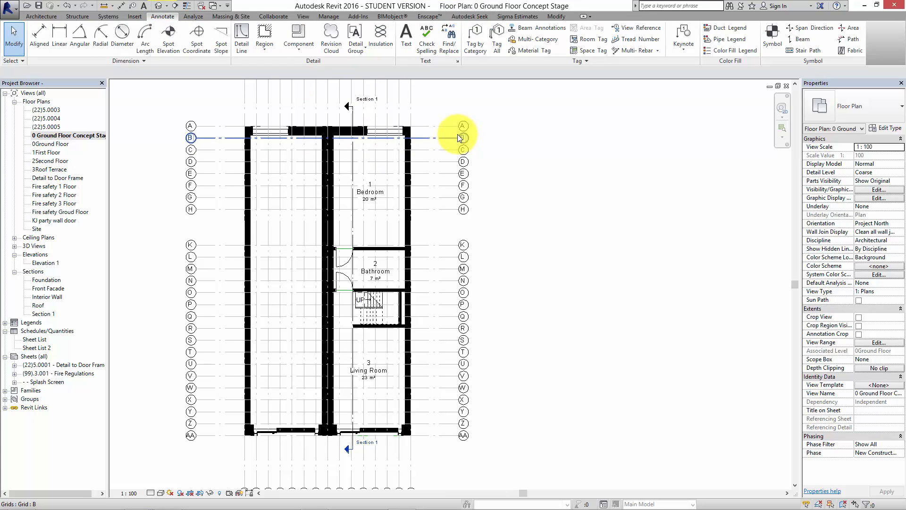
click(715, 51)
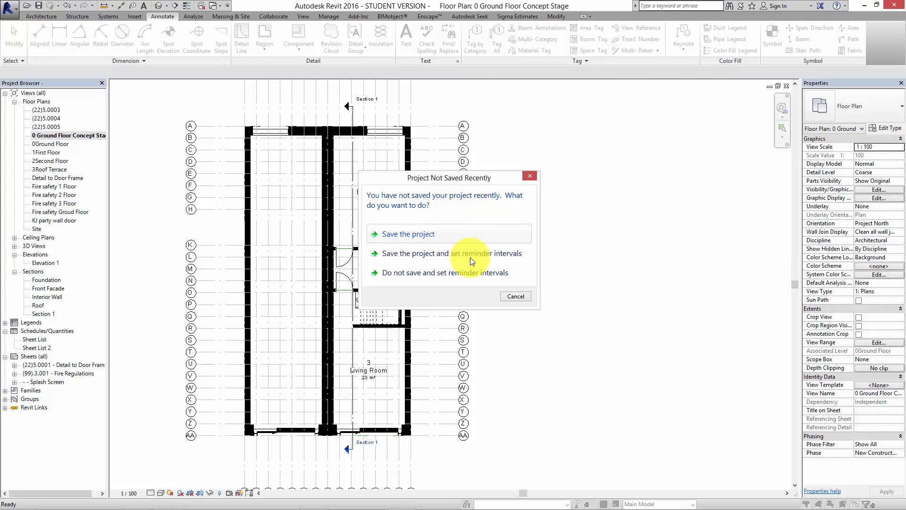
click(395, 235)
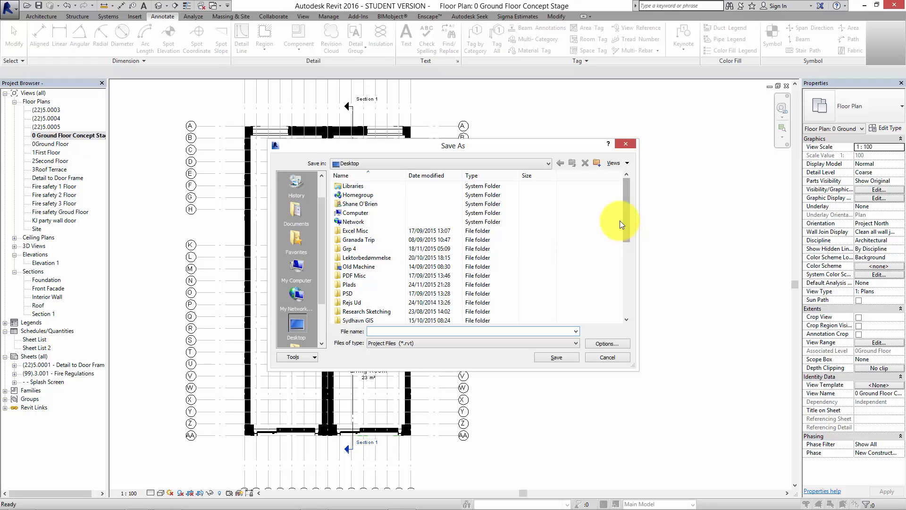
click(596, 358)
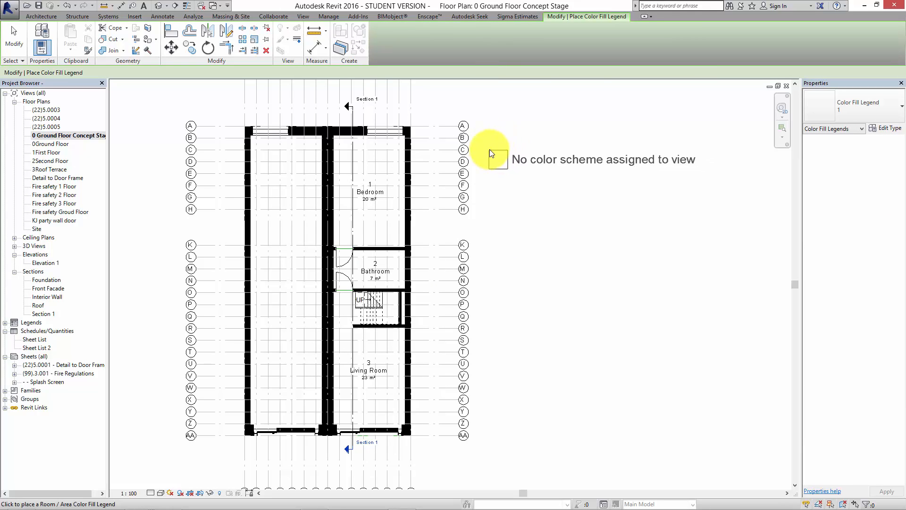
click(489, 149)
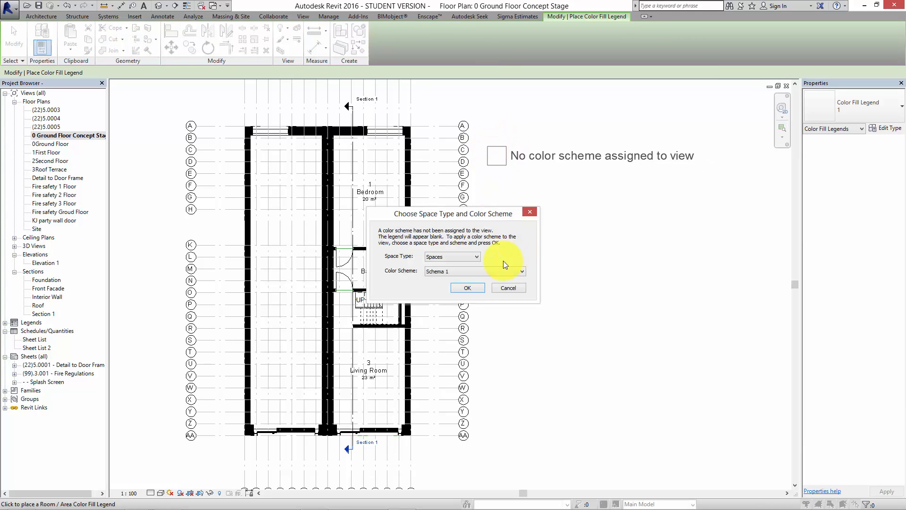
Assign the Rooms space type and the Name color scheme to the view for the legend.
click(479, 257)
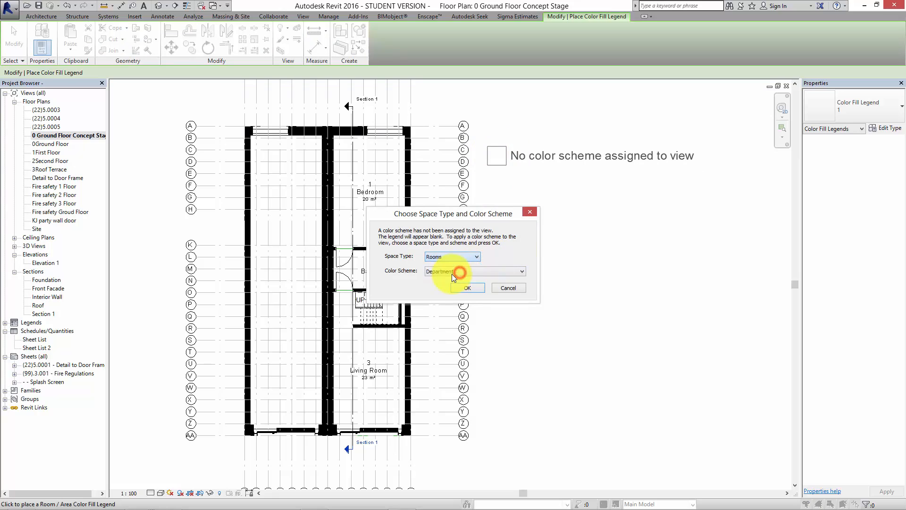
click(450, 272)
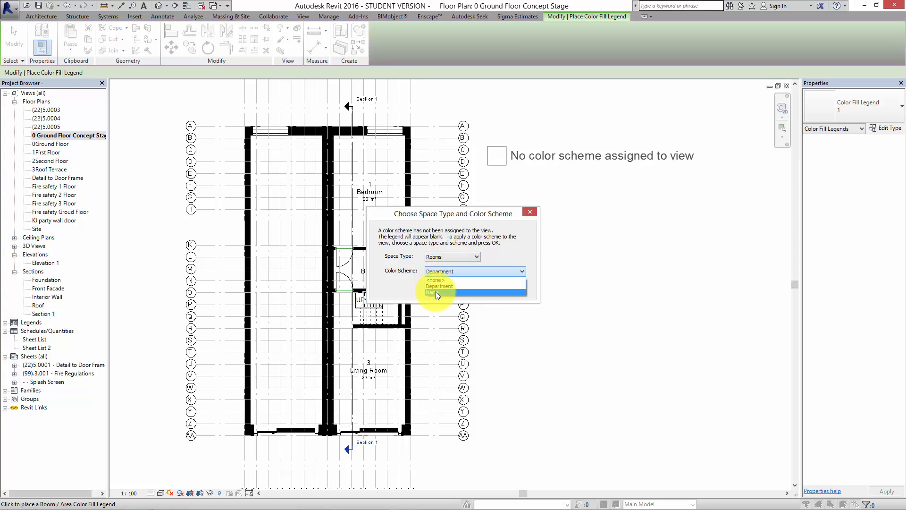
click(435, 292)
click(467, 287)
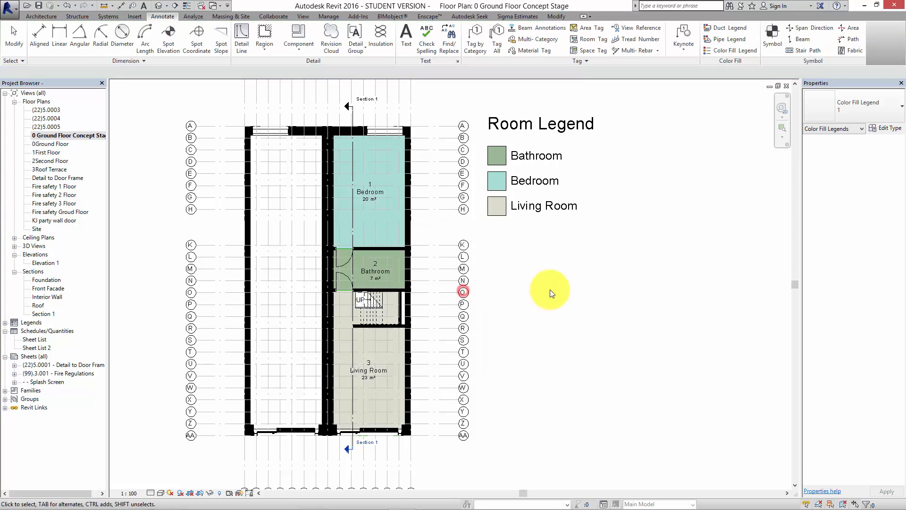
click(545, 291)
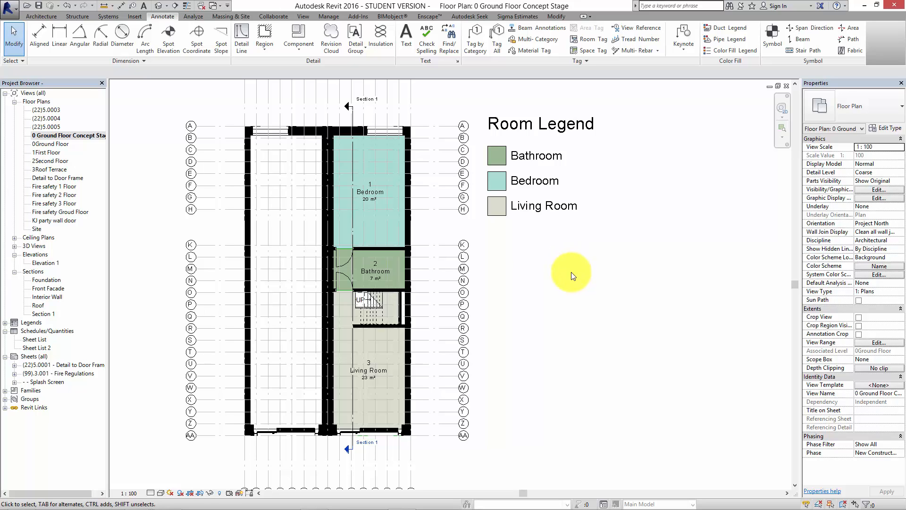
middle_drag(574, 275, 579, 312)
scroll(590, 302, up, 1)
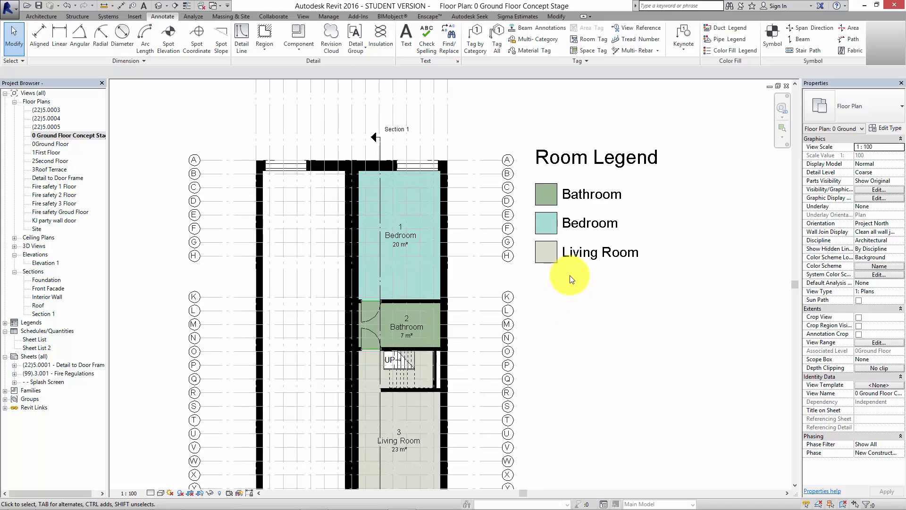
middle_drag(570, 277, 573, 221)
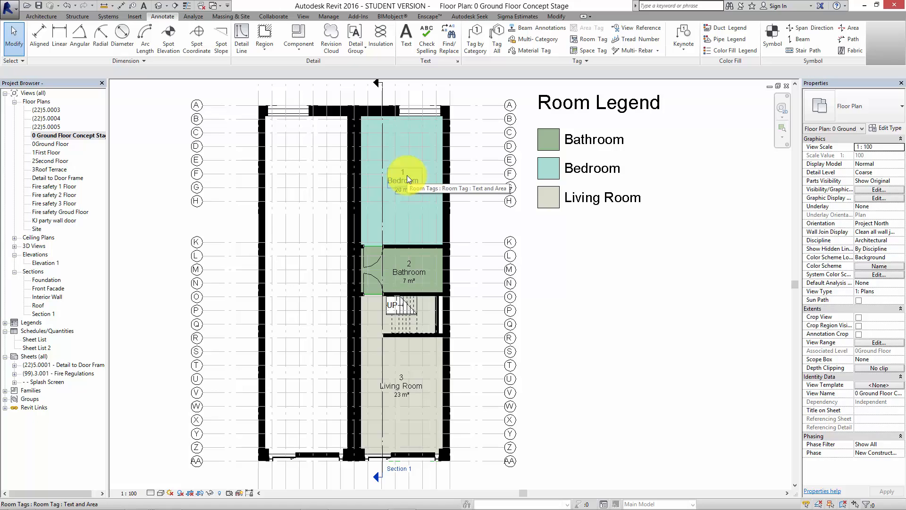
Open the color scheme of the Room Legend for editing.
middle_drag(622, 267, 630, 297)
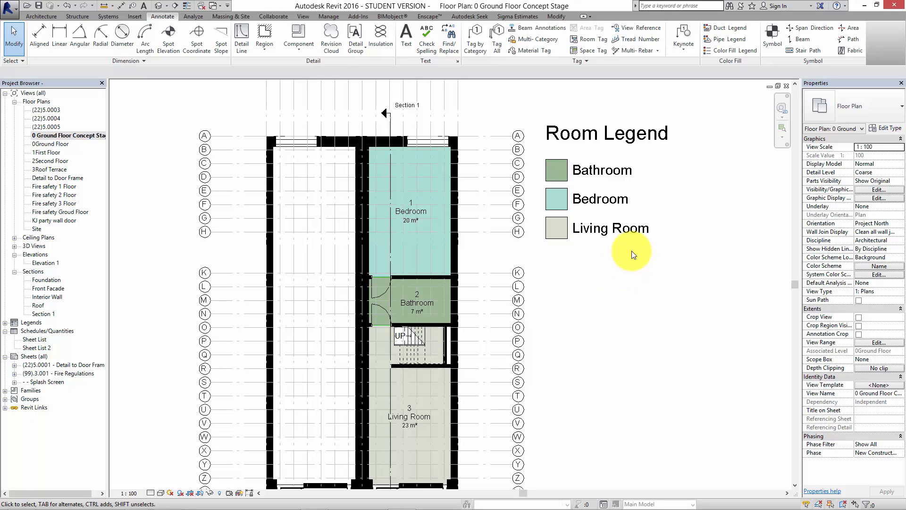
middle_drag(655, 246, 657, 244)
click(613, 172)
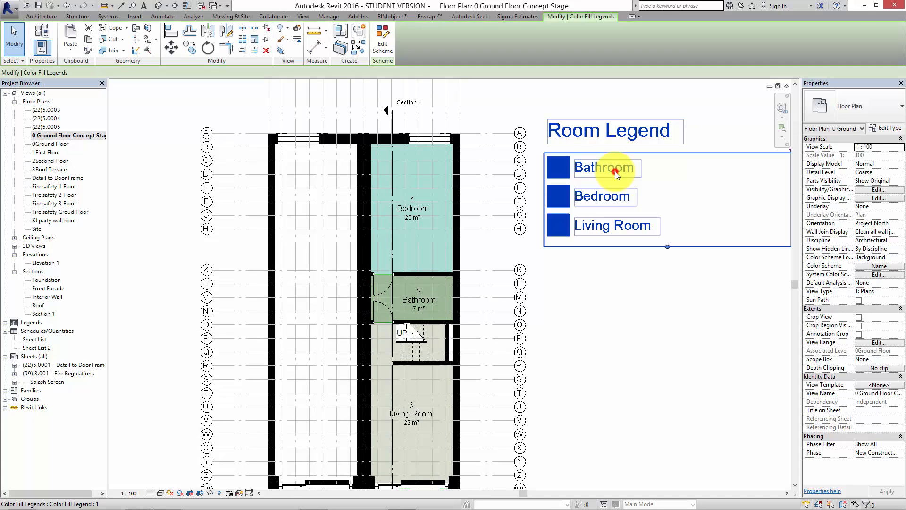
click(383, 46)
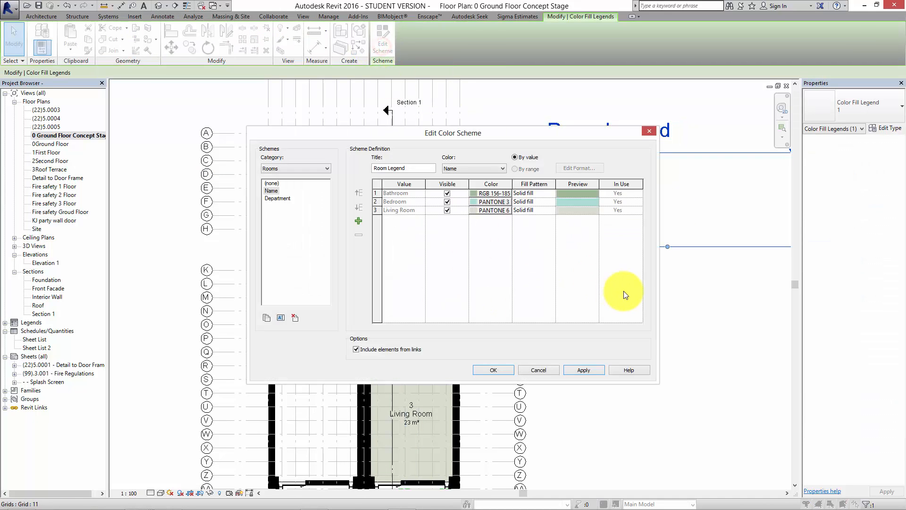
Set the Bathroom color in the scheme to pale yellow, RGB 252-242-190.
click(482, 194)
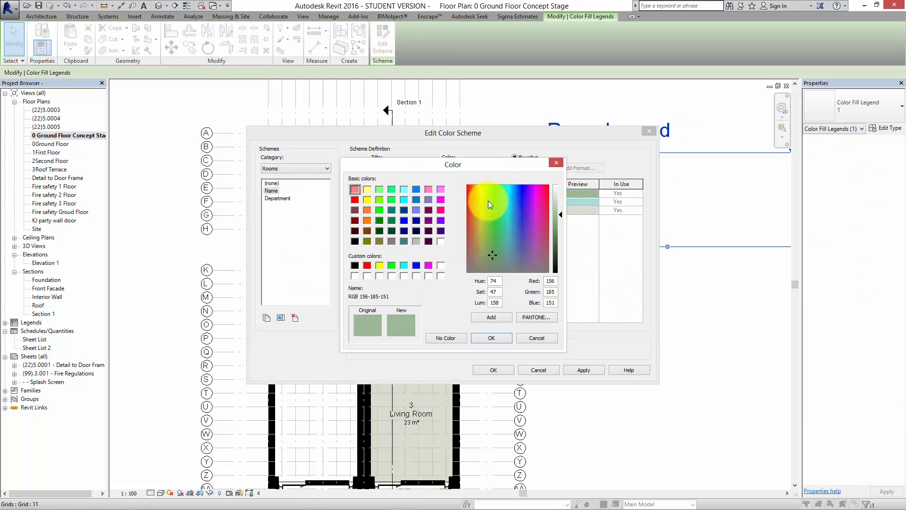
click(480, 204)
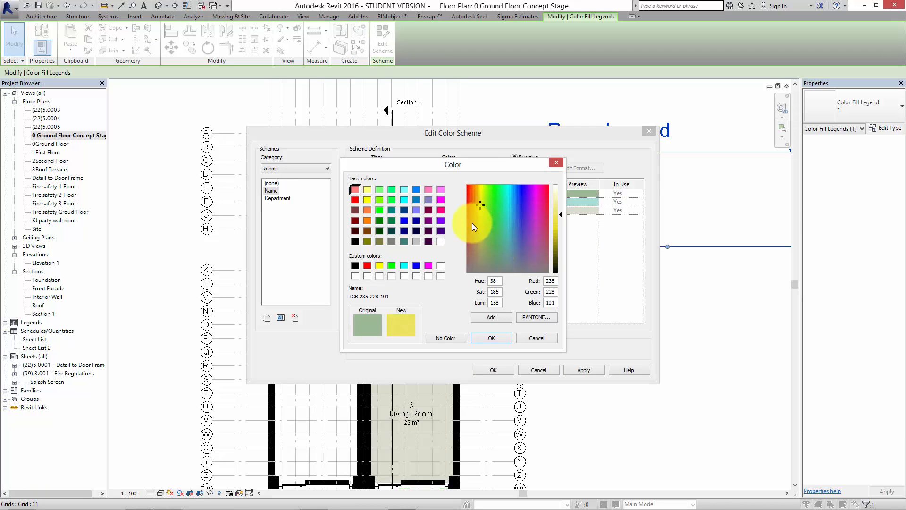
drag(481, 192, 478, 192)
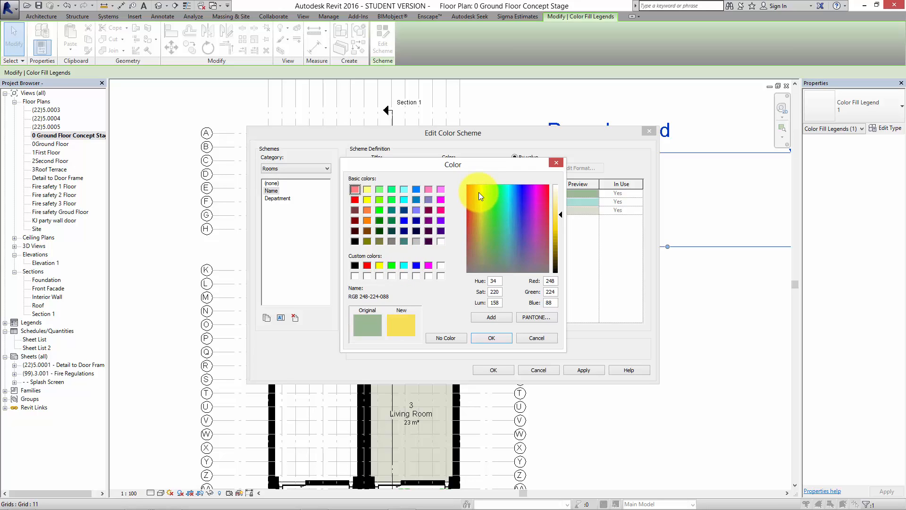
drag(560, 211, 558, 197)
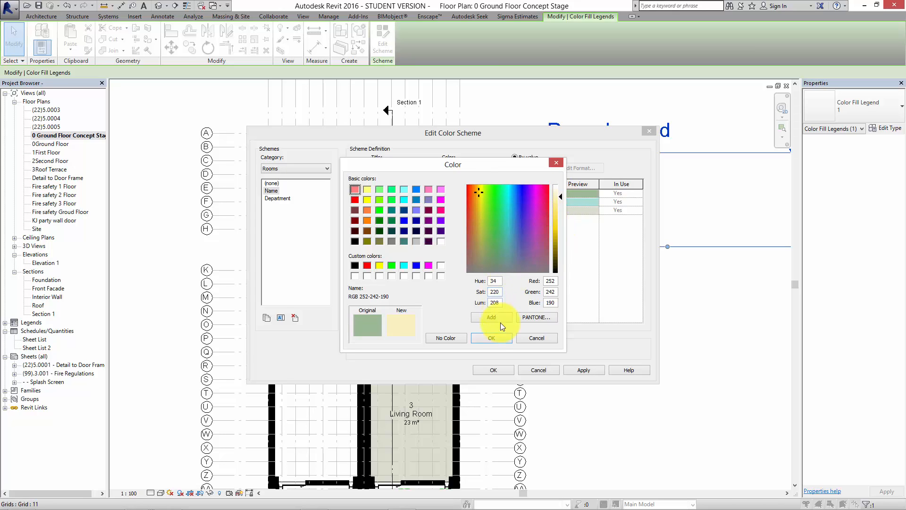
click(494, 336)
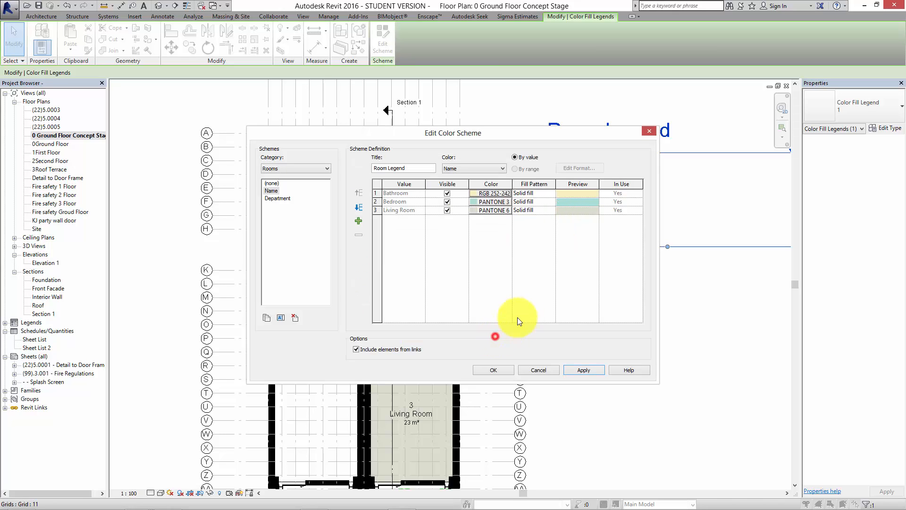
Set the Bathroom color in the scheme to light lavender, RGB 206-206-255.
click(493, 192)
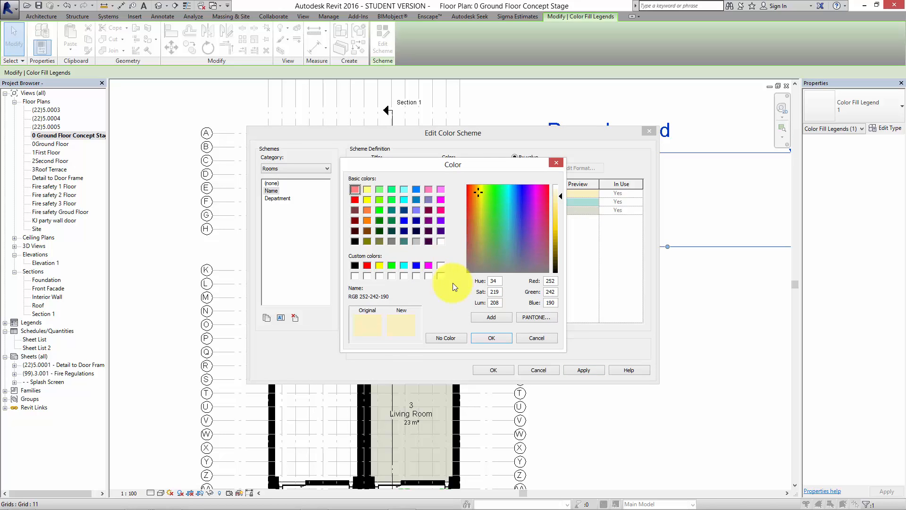
click(416, 210)
click(559, 206)
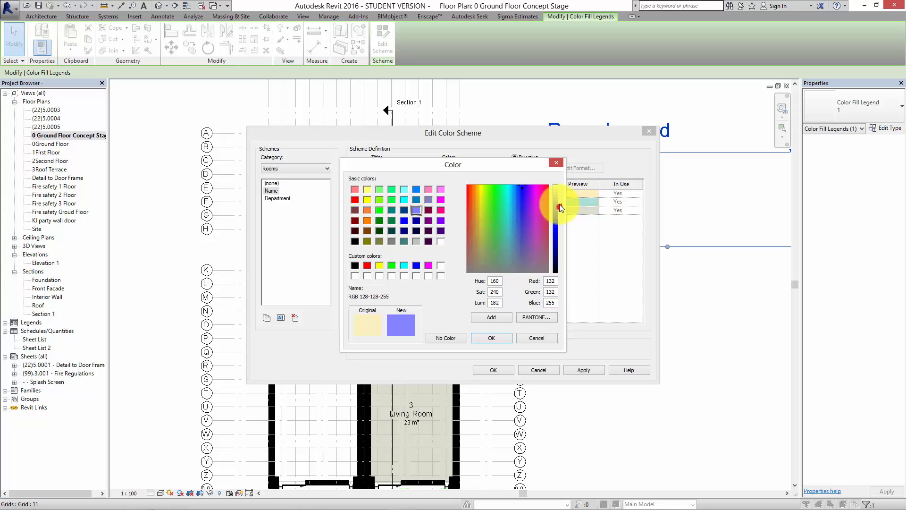
drag(559, 204, 557, 193)
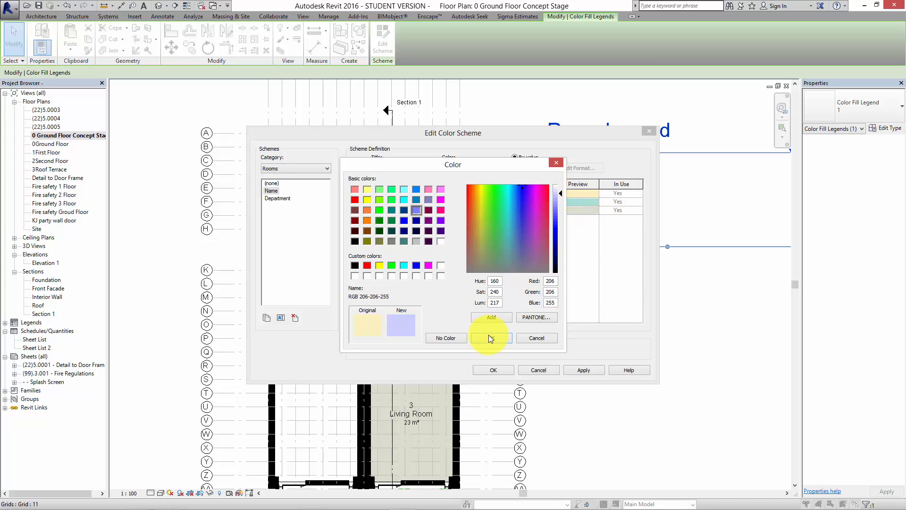
click(491, 338)
Set the Bedroom color in the scheme to pale orange, RGB 254-238-205.
click(487, 201)
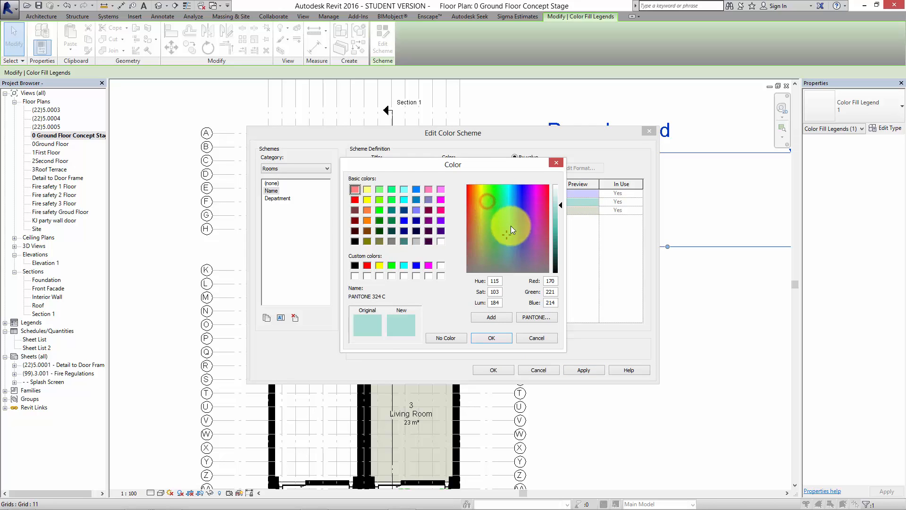
click(366, 211)
drag(562, 220, 559, 197)
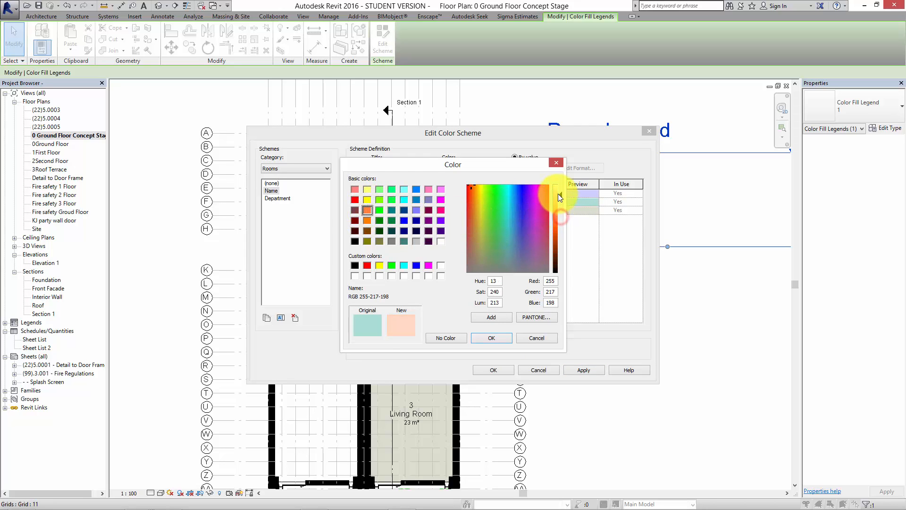
drag(470, 185, 476, 188)
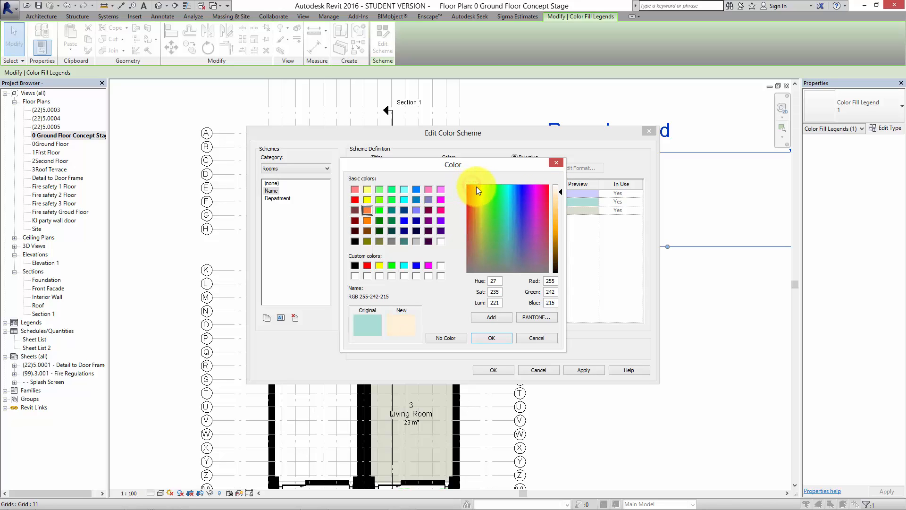
drag(559, 194, 560, 196)
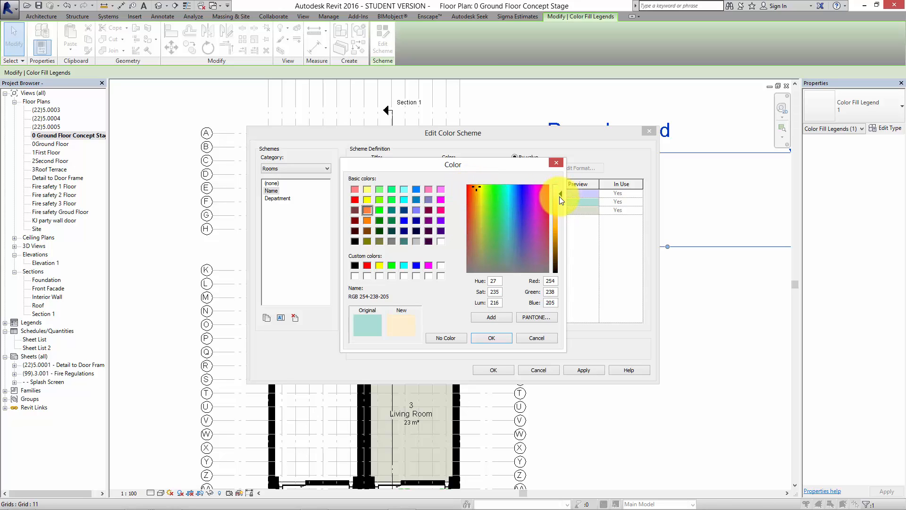
click(492, 338)
Set the Living Room color to a pale cream orange and apply the color scheme to the plan.
click(492, 211)
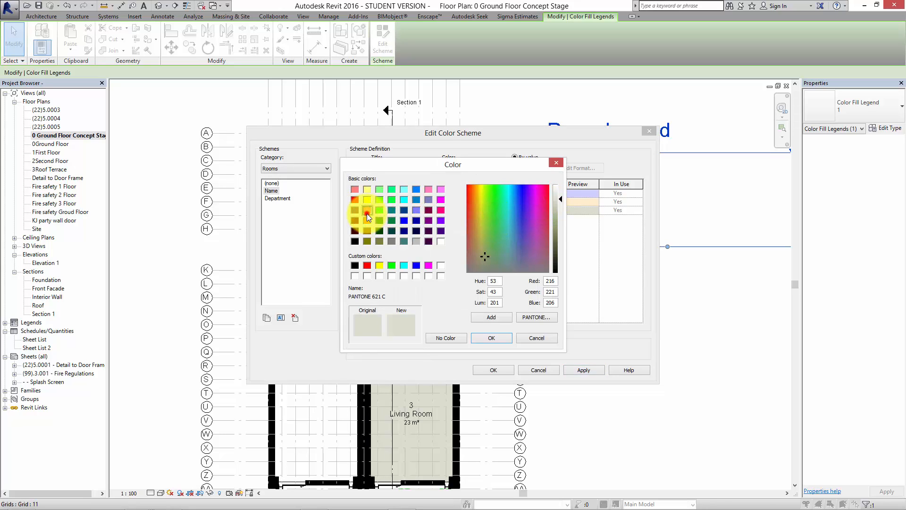
click(367, 211)
drag(559, 220, 558, 191)
drag(474, 192, 477, 187)
click(495, 337)
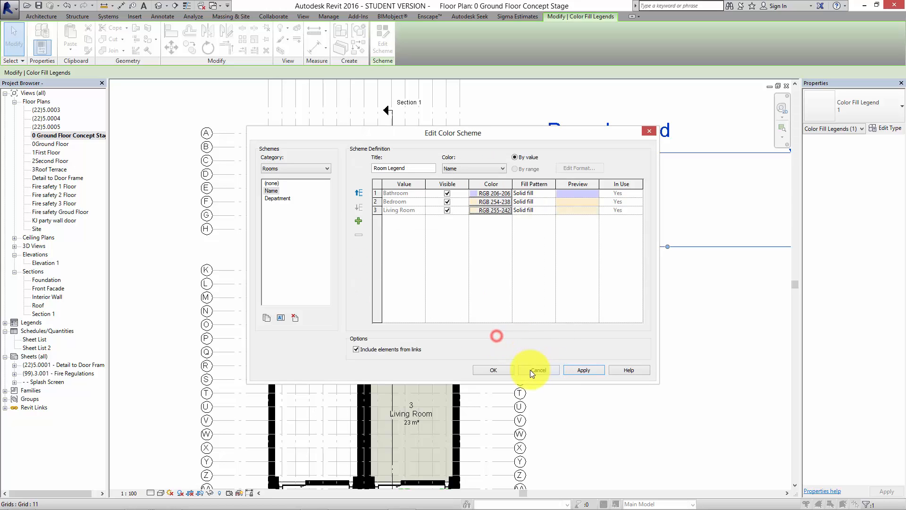
click(580, 370)
click(510, 370)
click(596, 368)
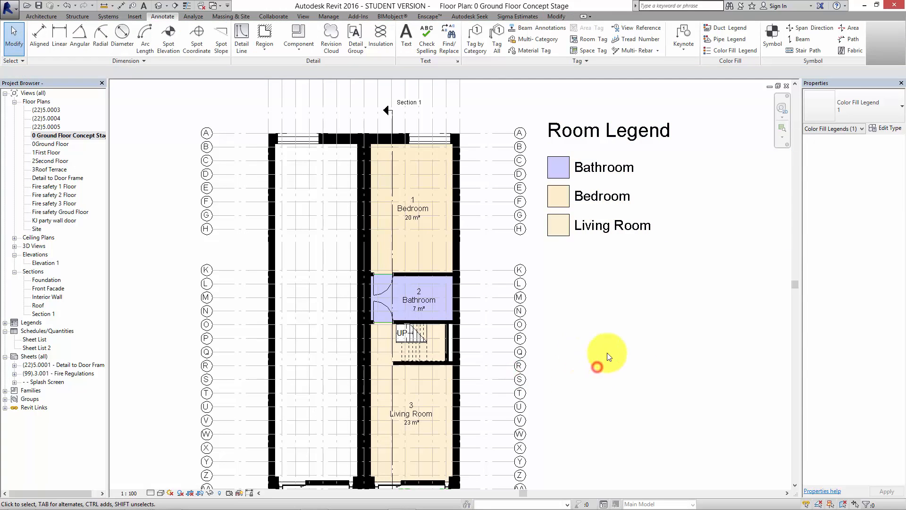
Hide the entire grids category in the concept stage plan view, starting from grid O.
middle_drag(608, 353, 695, 338)
scroll(574, 325, up, 2)
middle_drag(637, 199, 638, 206)
scroll(617, 197, down, 4)
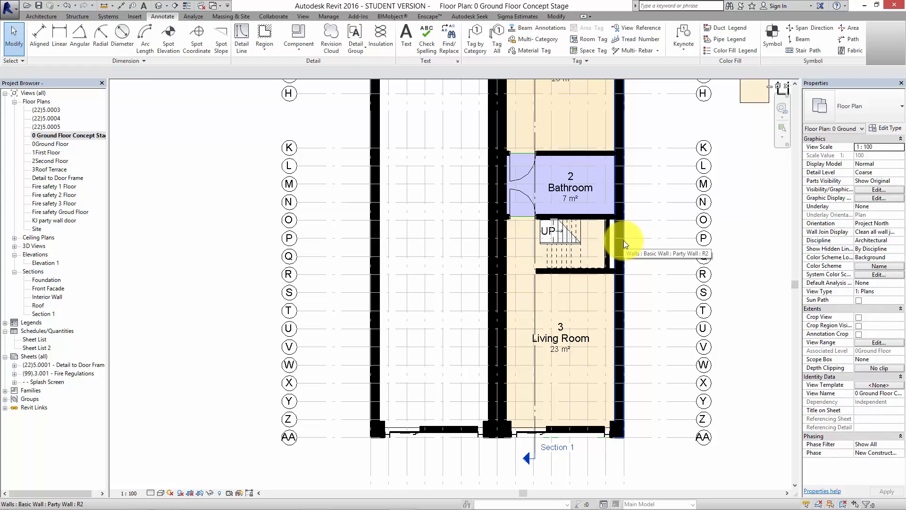
middle_drag(586, 106, 569, 150)
scroll(568, 150, down, 2)
mouse_move(614, 275)
middle_down()
mouse_move(590, 289)
mouse_move(657, 299)
mouse_move(620, 364)
middle_up()
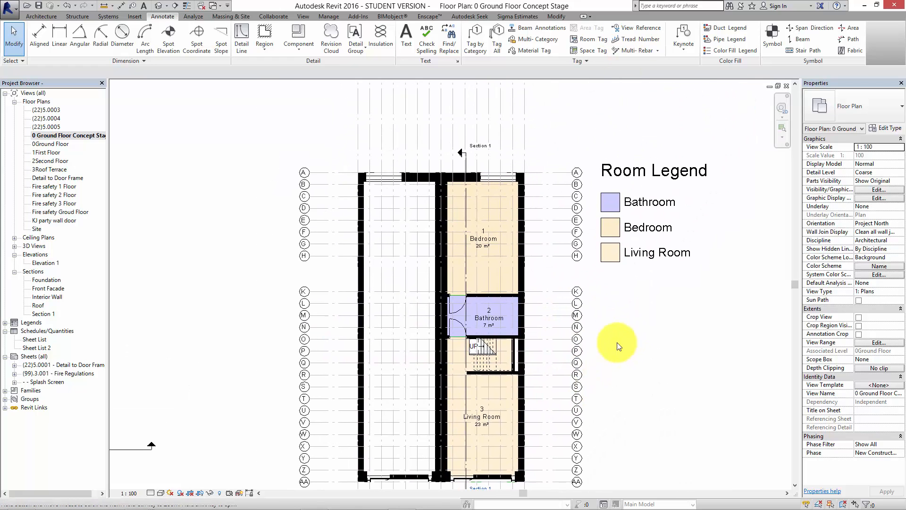
click(567, 338)
right_click(566, 339)
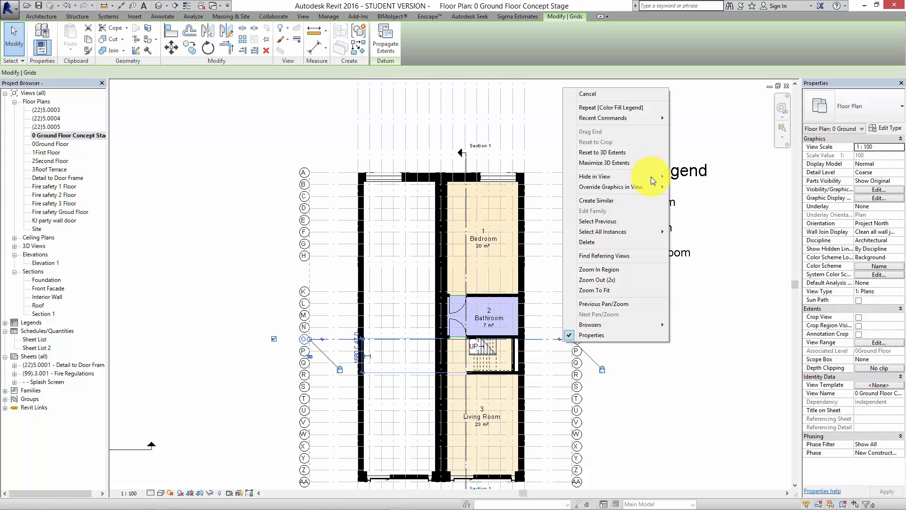
mouse_move(655, 177)
click(698, 187)
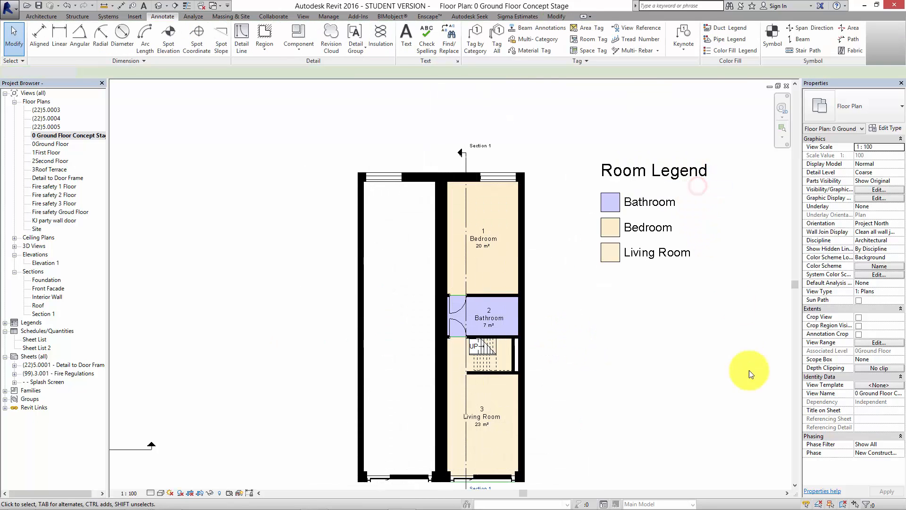
click(695, 398)
middle_drag(668, 400, 675, 343)
scroll(583, 364, up, 1)
middle_drag(593, 372, 600, 411)
scroll(607, 418, down, 1)
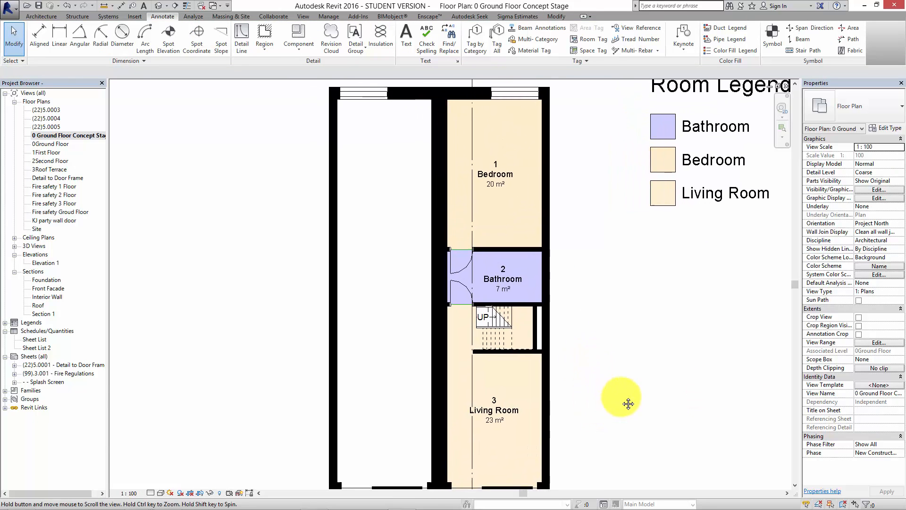
scroll(604, 284, down, 2)
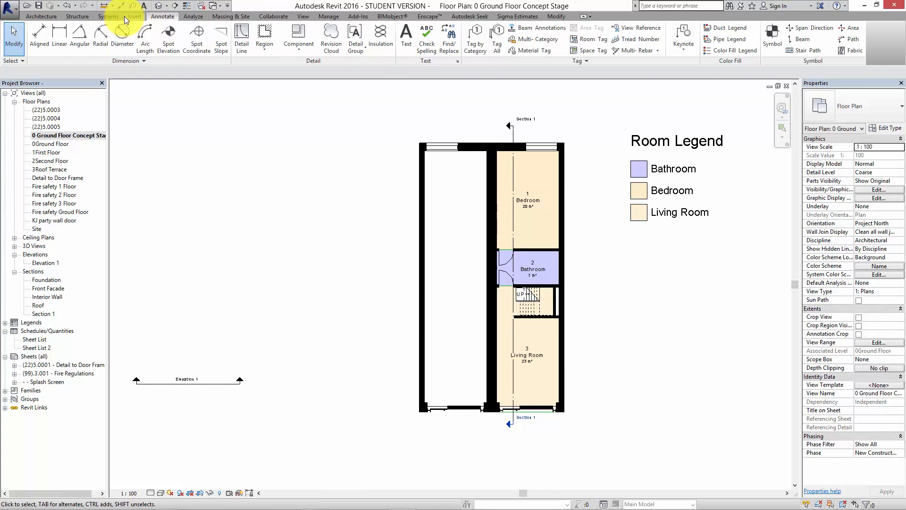
Place a 1525x762mm Desk component in the Living Room corner between the wall below the stairs and the outer party wall.
click(44, 16)
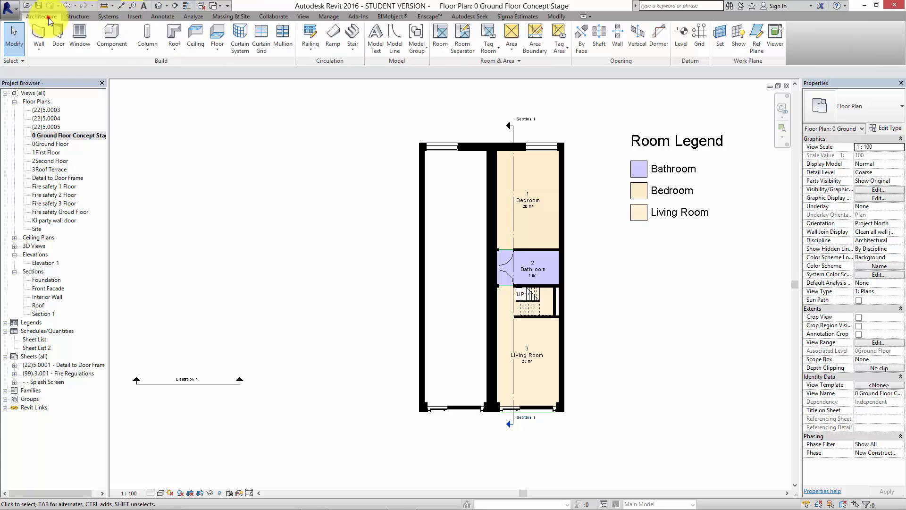
click(114, 53)
click(142, 61)
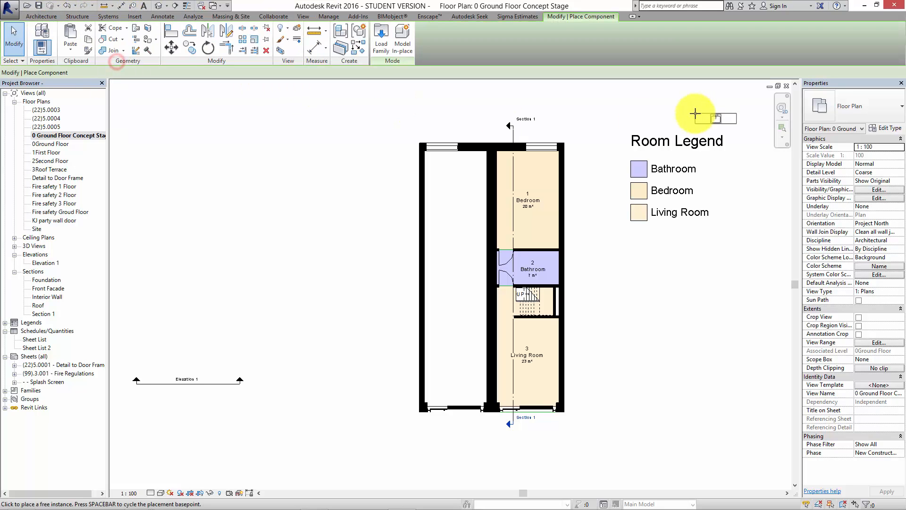
click(877, 106)
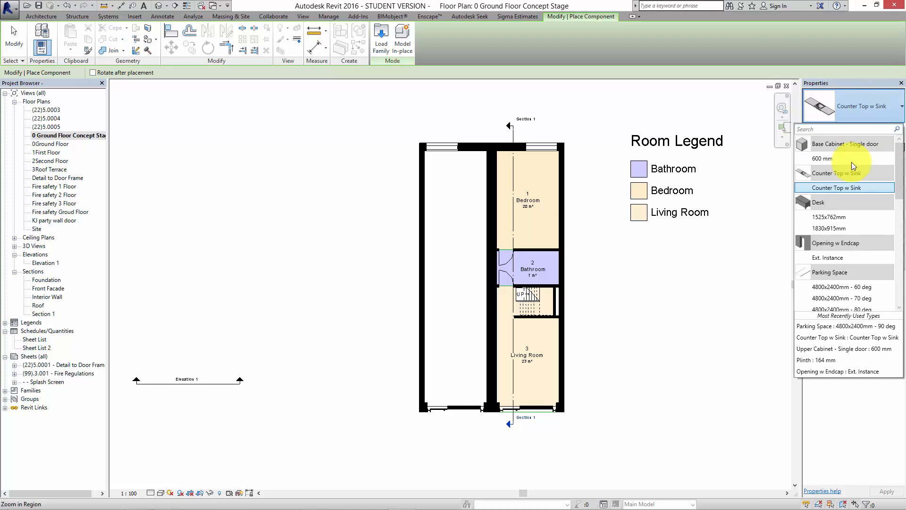
drag(900, 191, 901, 170)
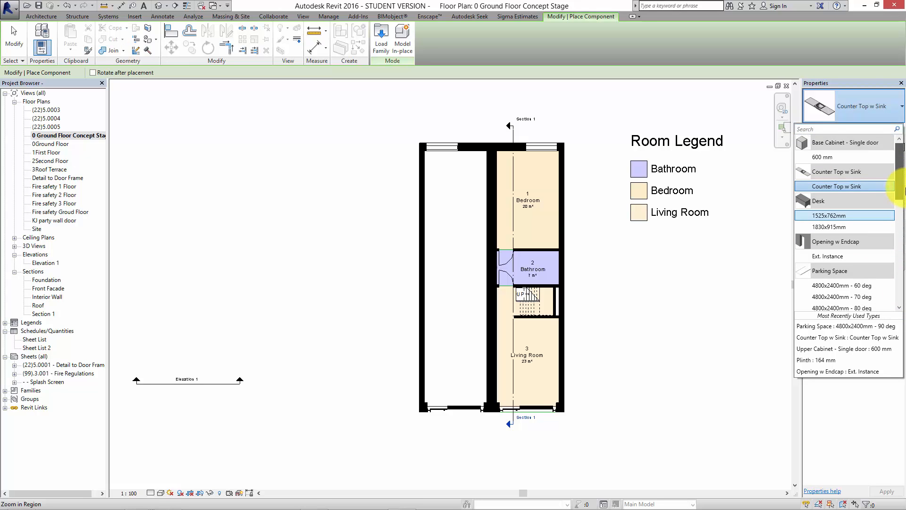
click(849, 219)
key(Escape)
scroll(543, 326, up, 4)
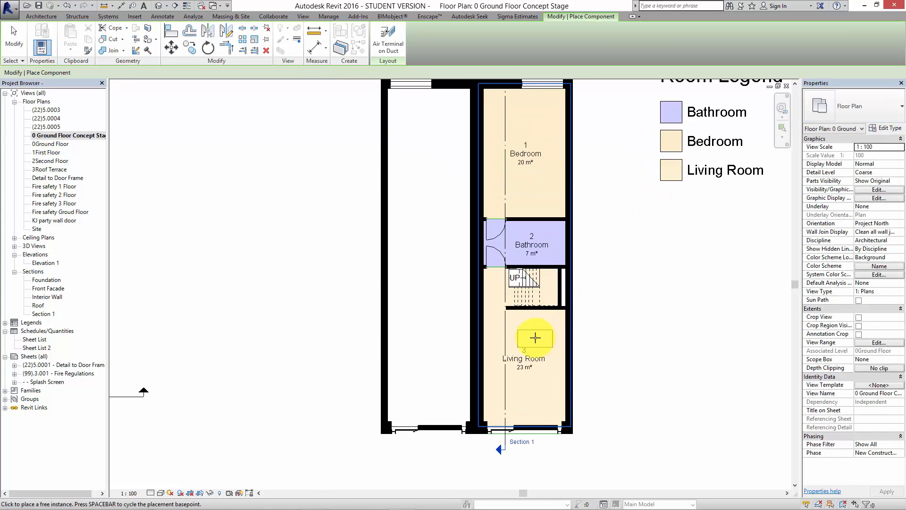
click(553, 309)
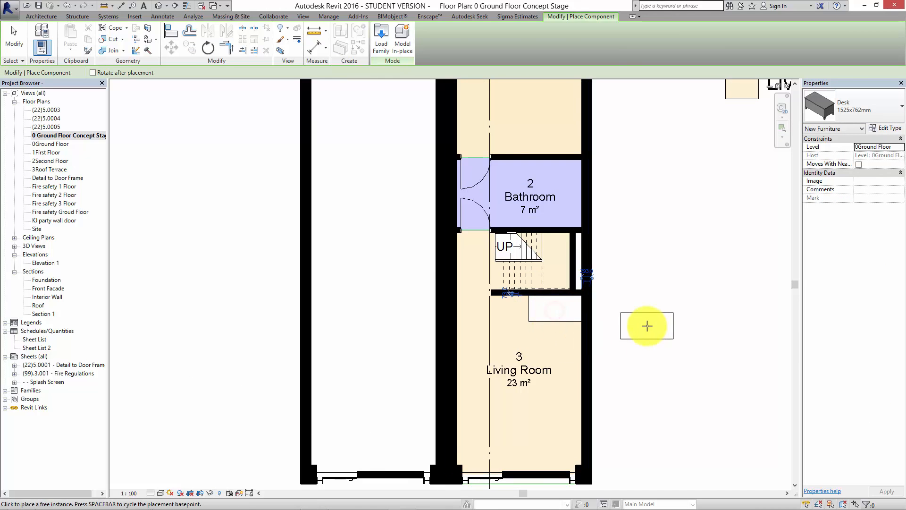
Browse the other available component types and end component placement.
click(880, 104)
mouse_move(897, 160)
mouse_down()
mouse_move(896, 263)
mouse_move(893, 145)
mouse_up()
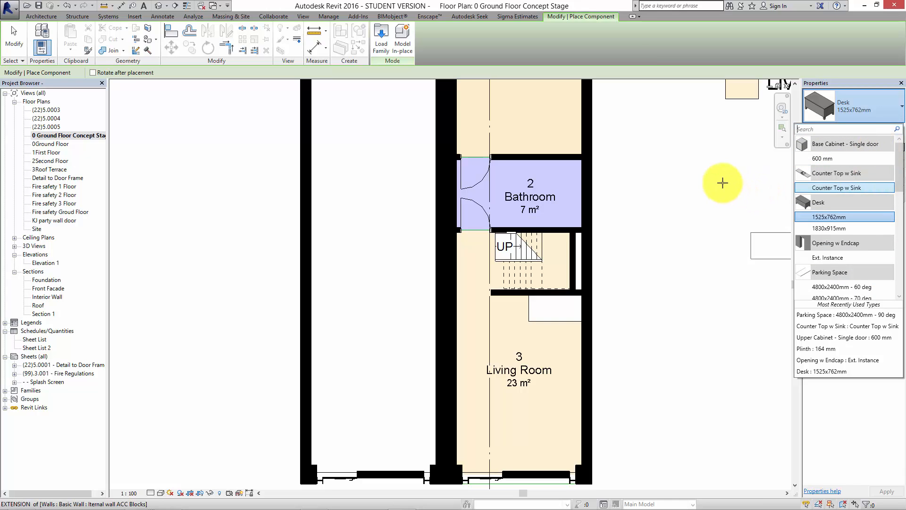
key(Escape)
key(Escape)
middle_drag(687, 267, 686, 324)
scroll(680, 314, down, 2)
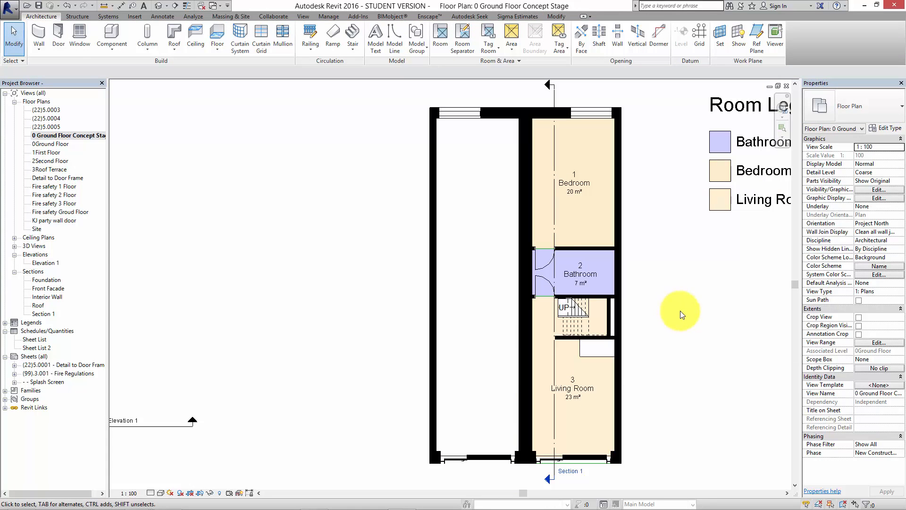
middle_drag(664, 258, 657, 278)
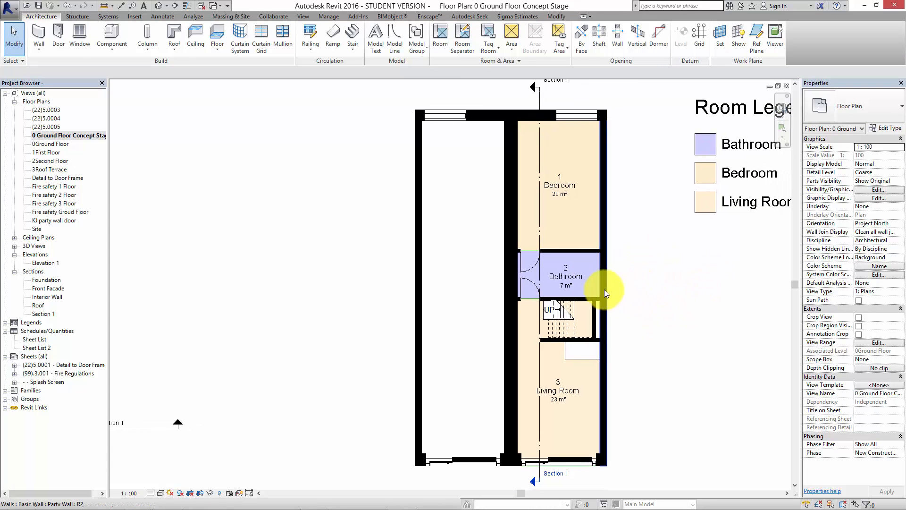
middle_drag(606, 293, 614, 290)
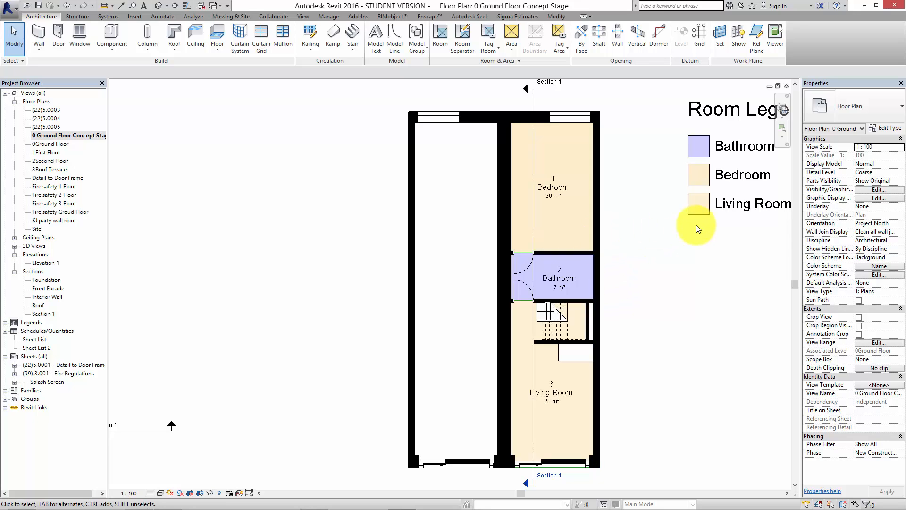
middle_drag(685, 261, 585, 275)
scroll(604, 296, down, 1)
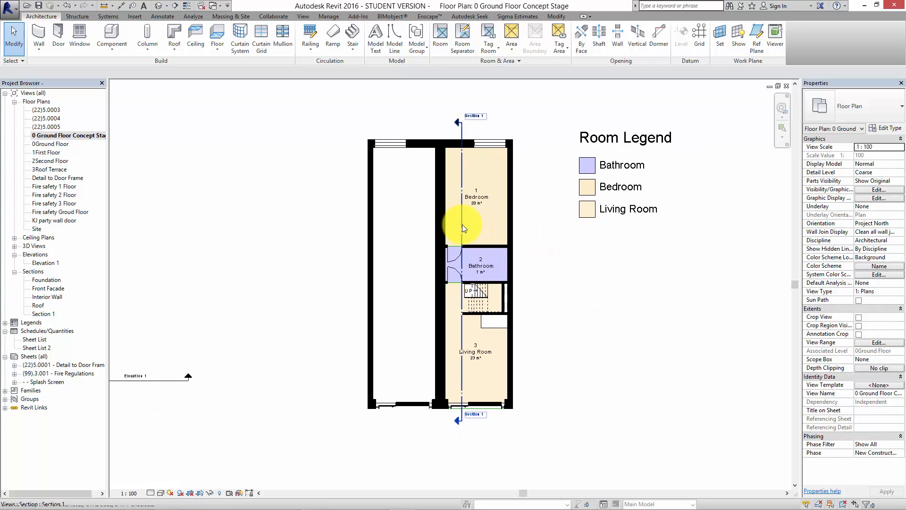
Break the Section 1 line with a gap and shorten both segments to stubs at the front and rear walls.
scroll(558, 266, up, 1)
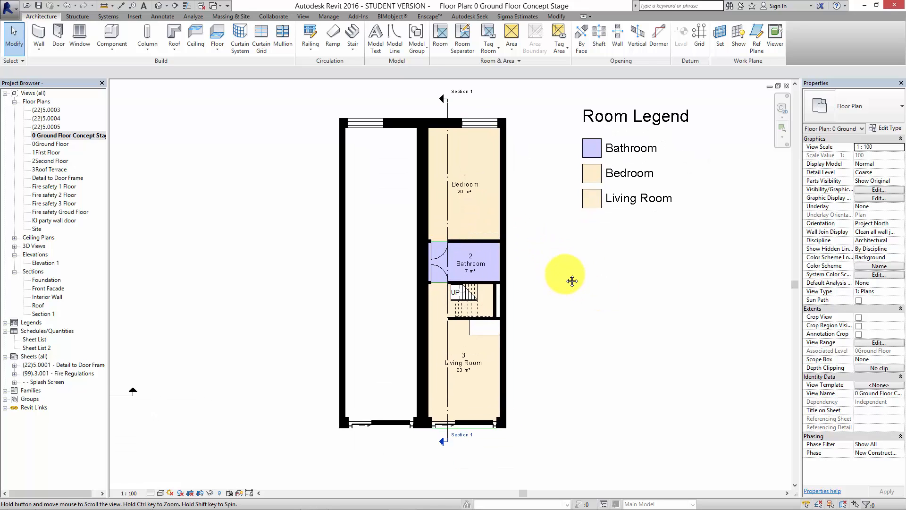
middle_drag(605, 237, 605, 233)
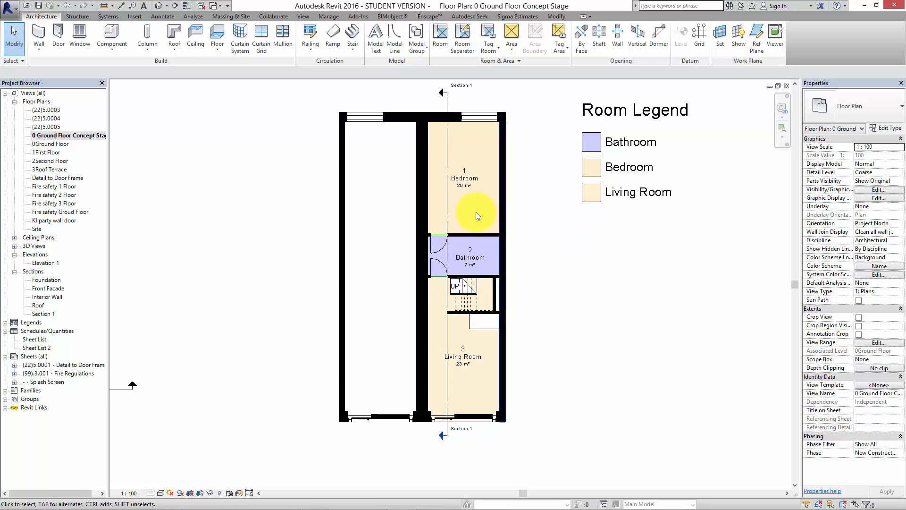
click(448, 216)
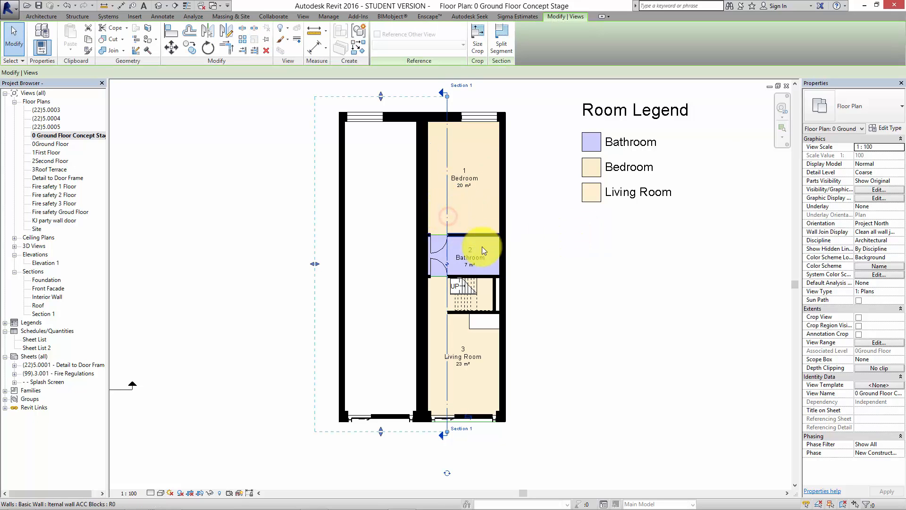
click(446, 262)
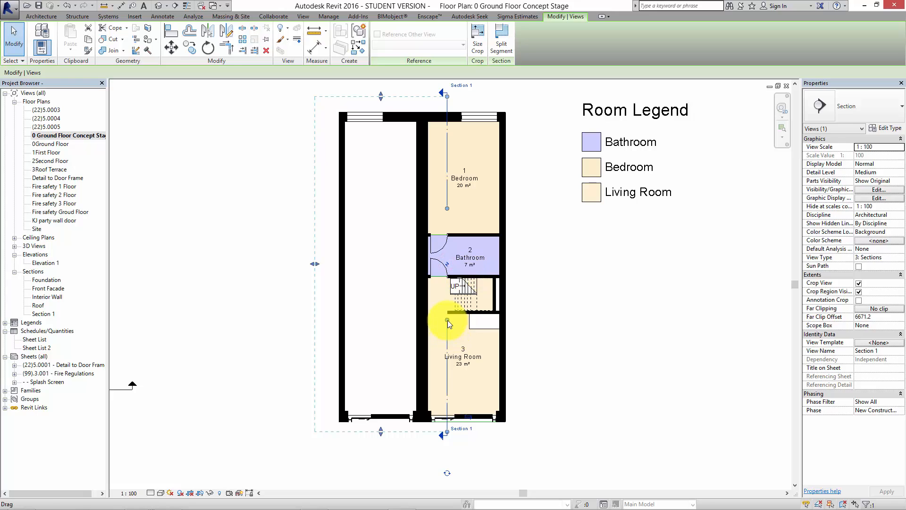
drag(447, 319, 448, 408)
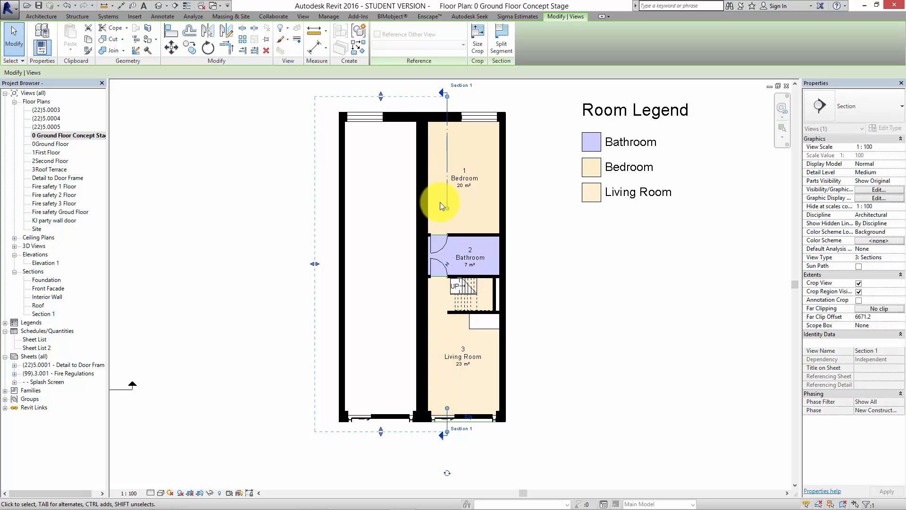
drag(448, 208, 447, 129)
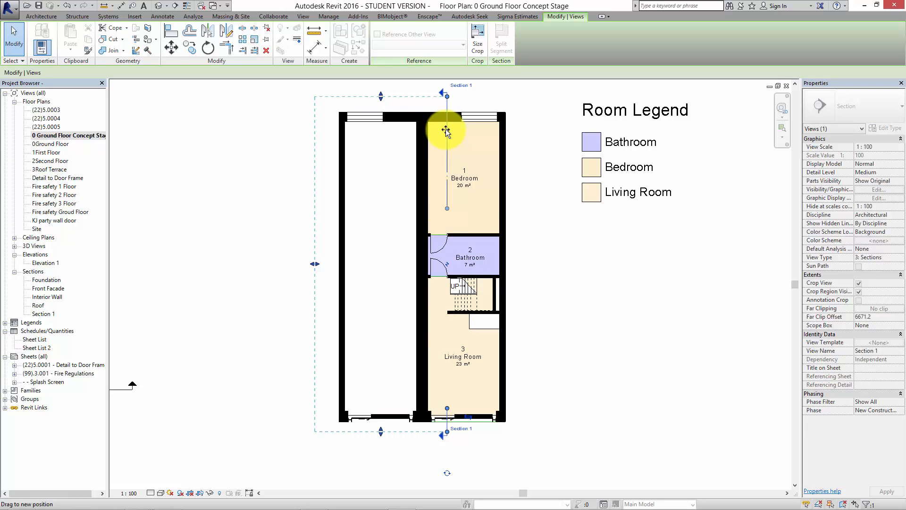
click(562, 278)
scroll(545, 297, down, 2)
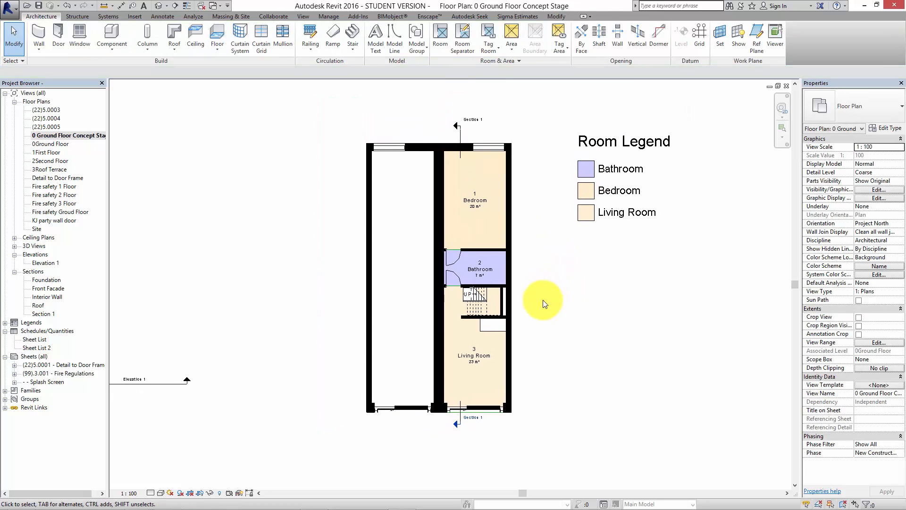
Duplicate the ground floor concept stage plan without detailing and rename the copy "0 Ground Floor Technical Design Stage Copy 1".
middle_drag(511, 337, 490, 338)
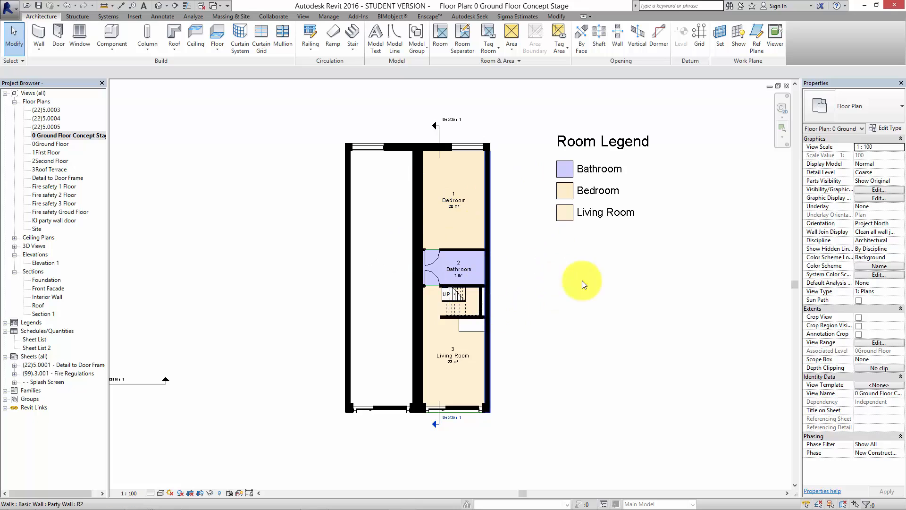
middle_drag(574, 305, 547, 311)
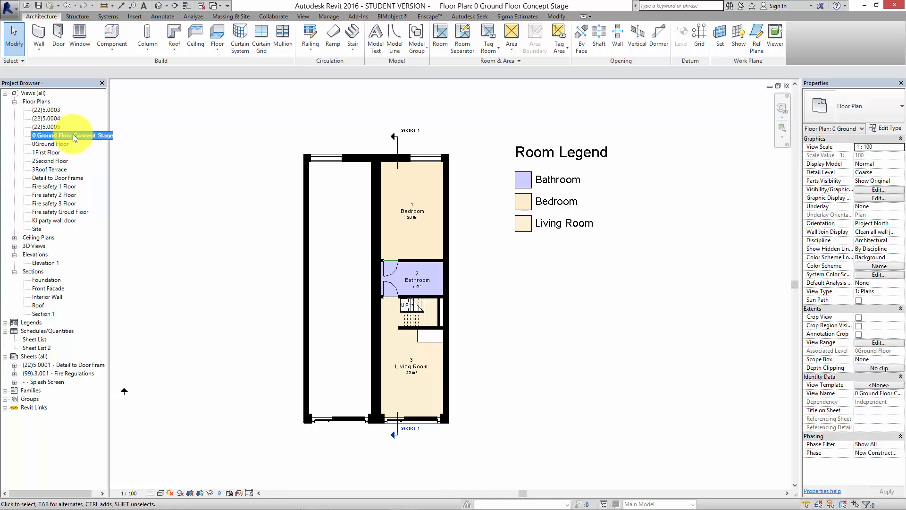
right_click(86, 135)
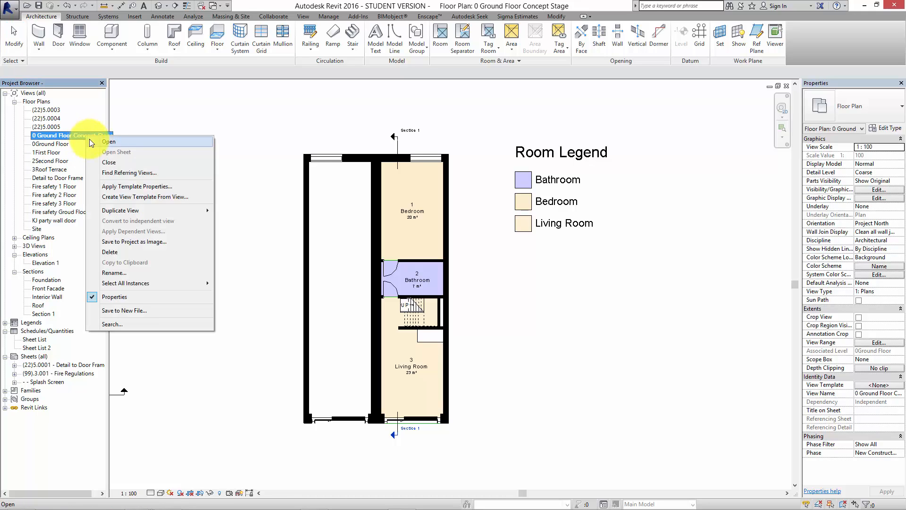
mouse_move(161, 207)
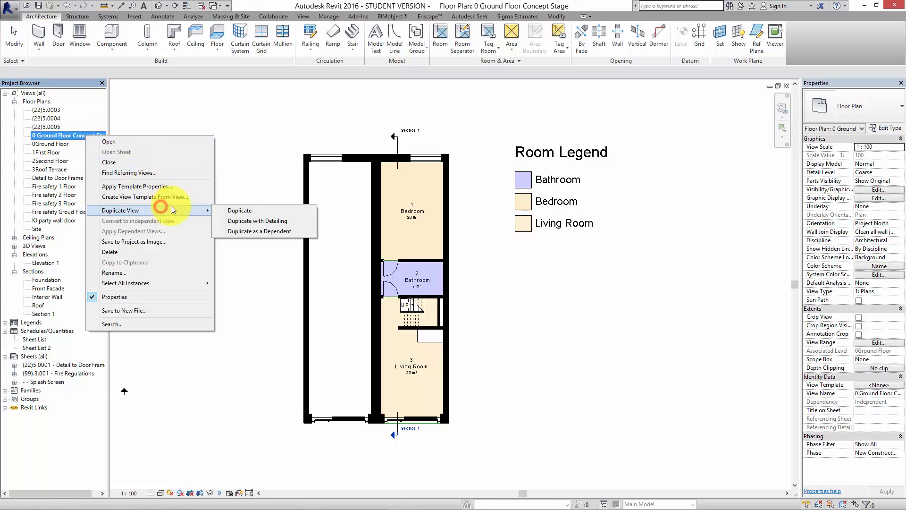
click(264, 211)
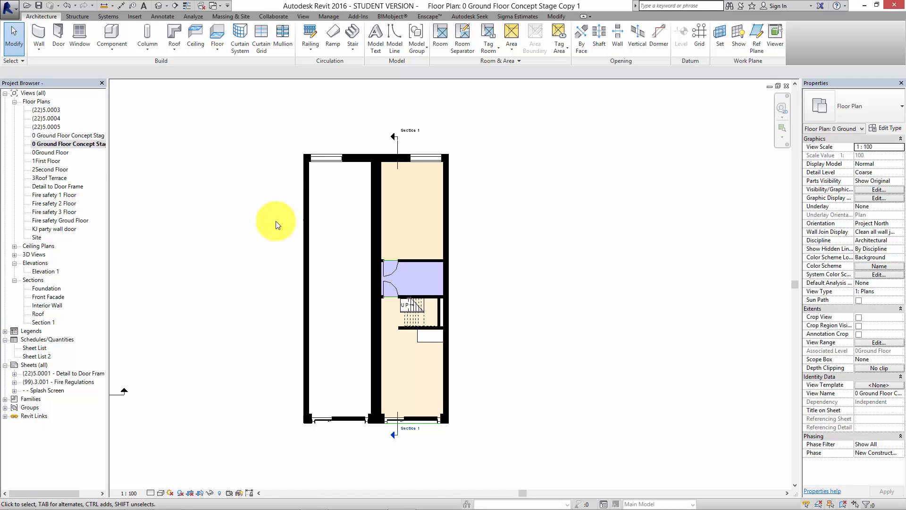
right_click(83, 146)
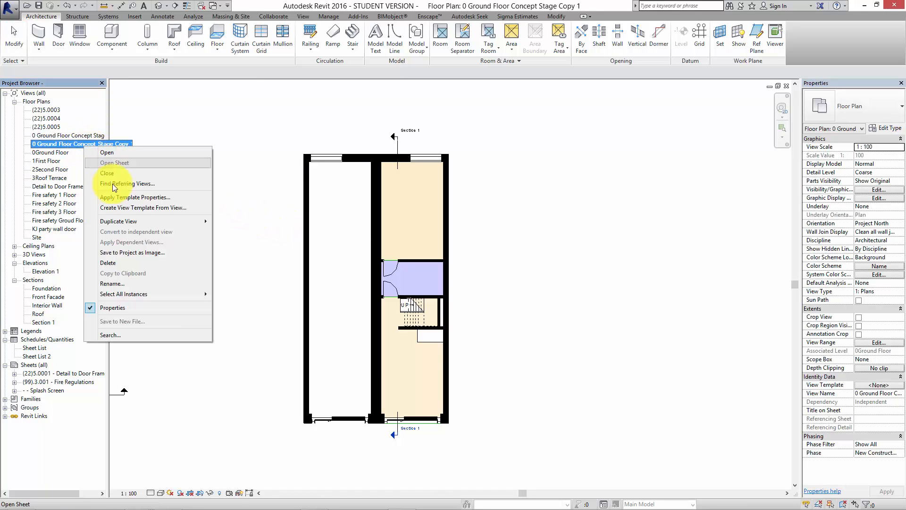
click(133, 284)
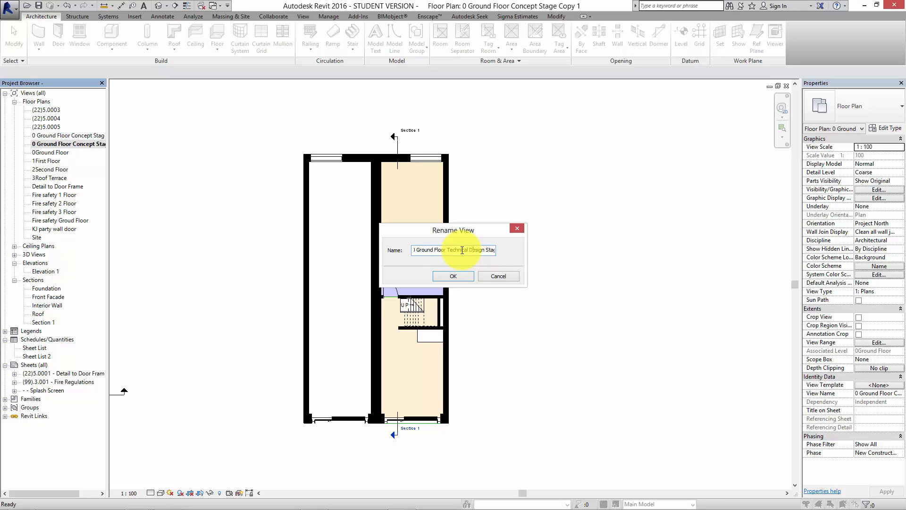
click(451, 275)
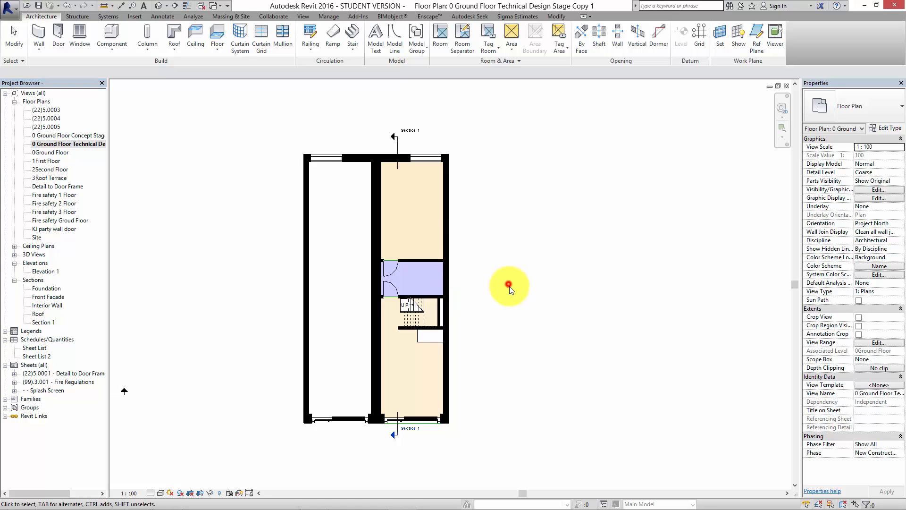
click(510, 286)
Set the detail level of the technical design stage plan to Fine.
middle_drag(514, 284, 491, 272)
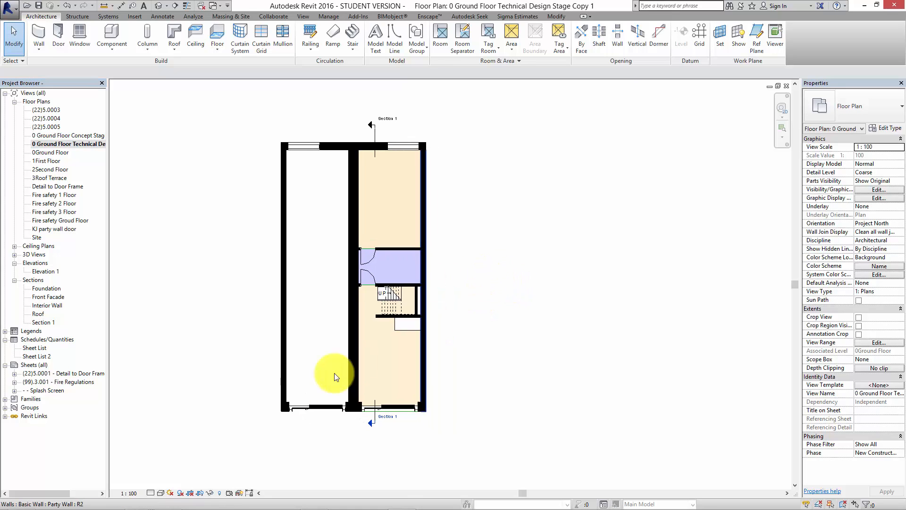
click(151, 493)
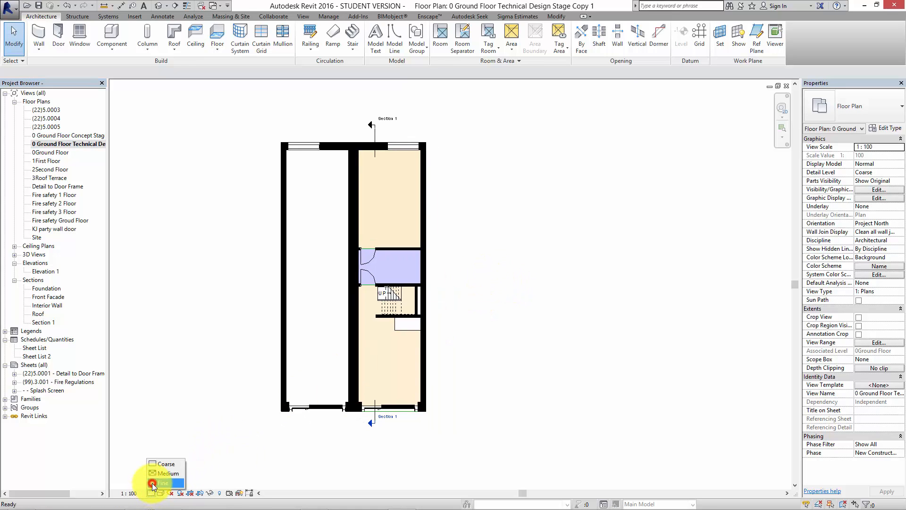
click(163, 482)
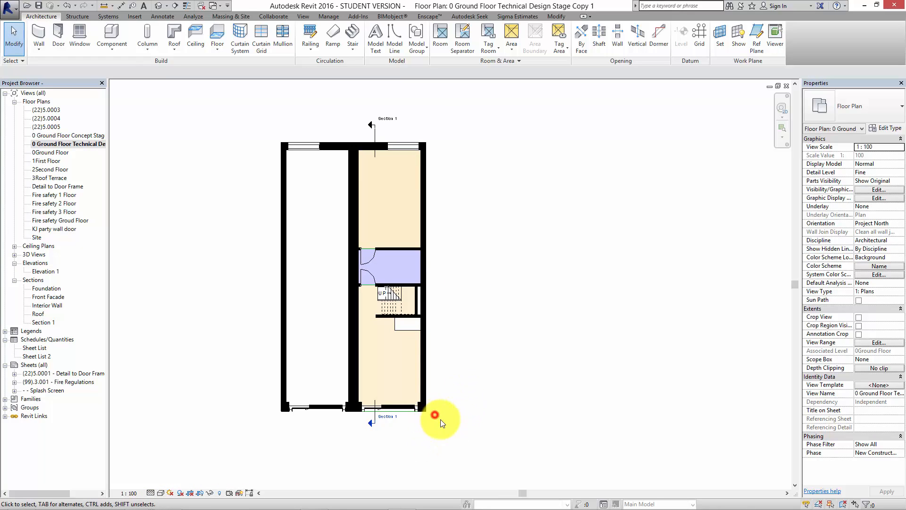
Clear the solid black cut pattern override from the Walls category in the technical design stage plan.
click(879, 189)
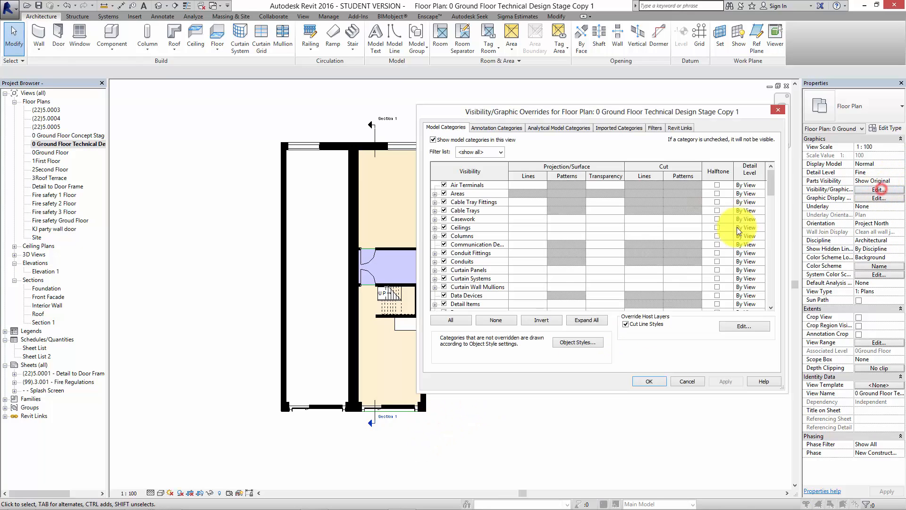
drag(771, 182, 789, 297)
click(671, 289)
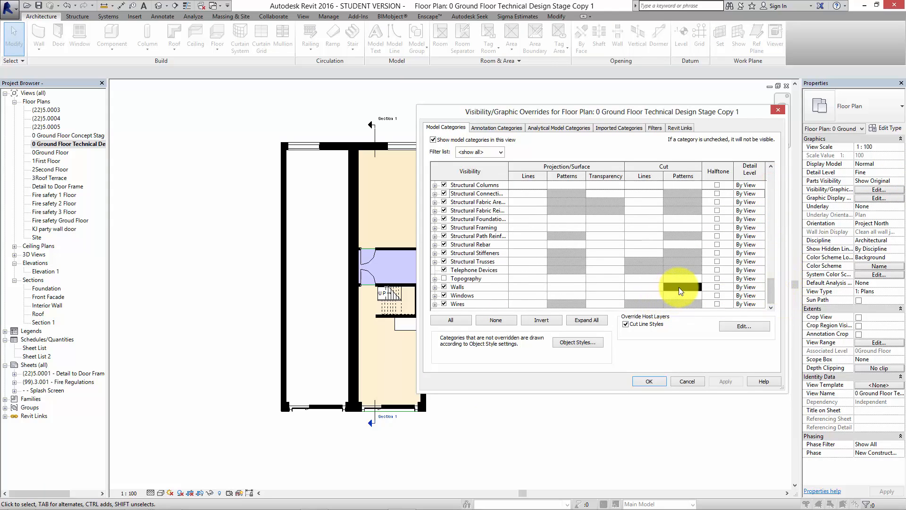
click(679, 287)
click(681, 287)
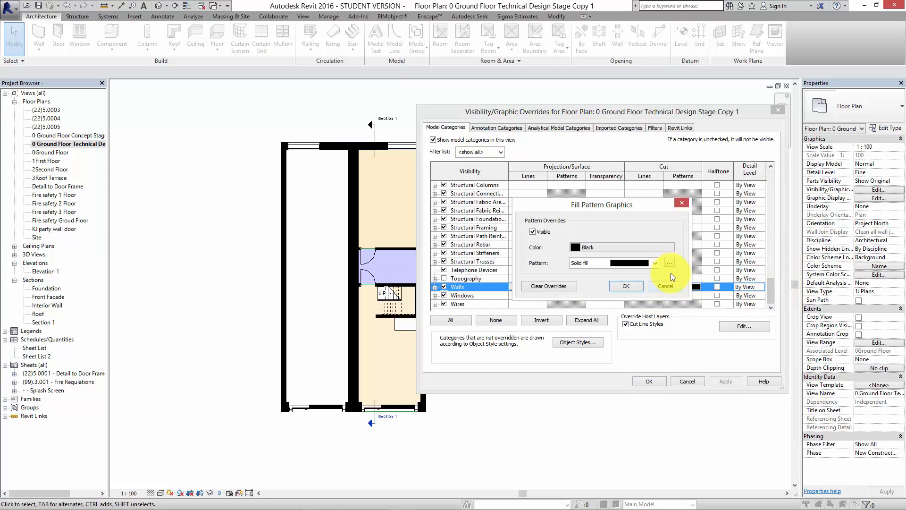
click(550, 285)
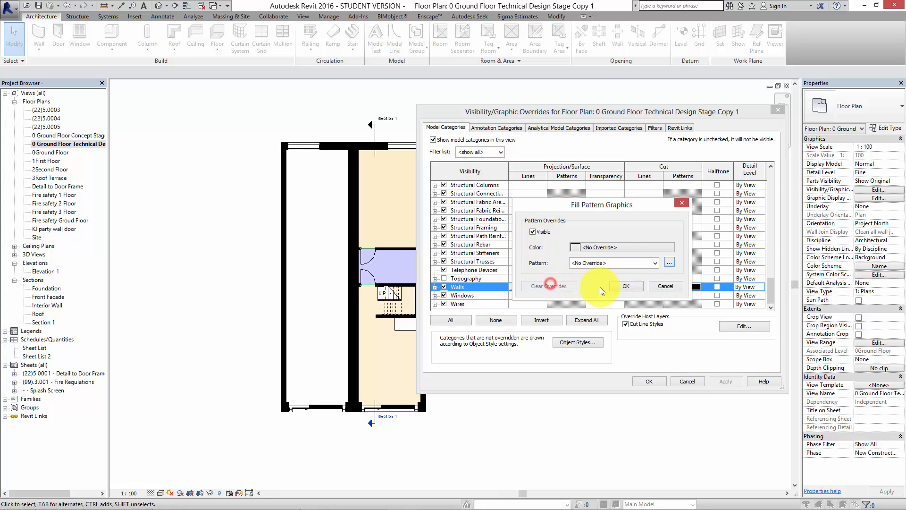
click(618, 286)
click(720, 383)
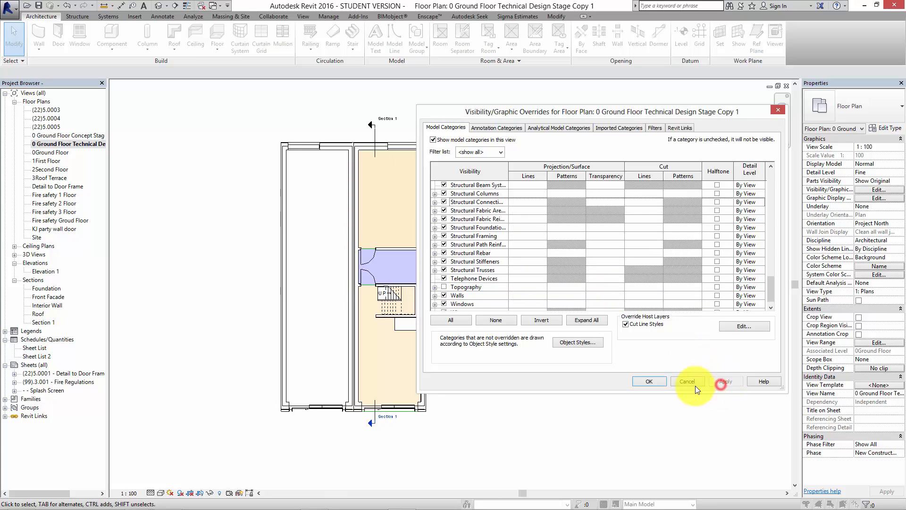
click(650, 381)
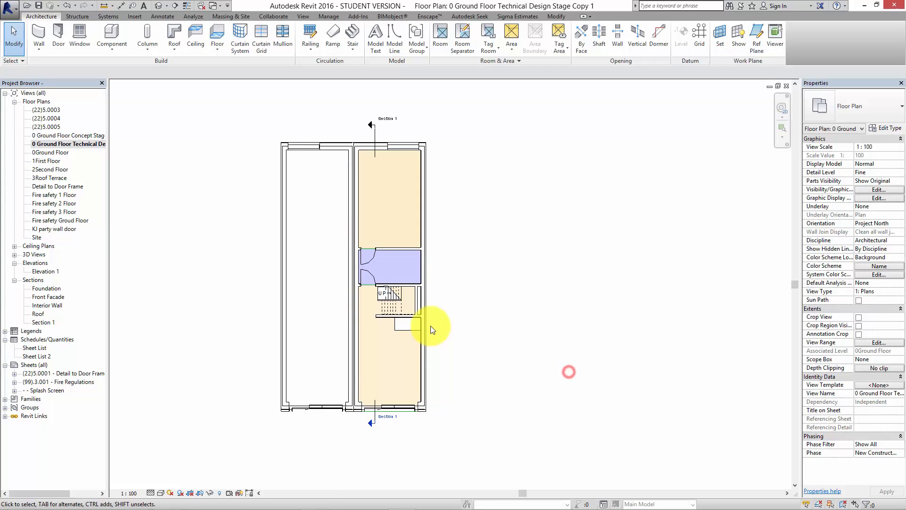
Examine the walls around the stair and bathroom in the technical plan and view its graphic display options.
scroll(430, 326, up, 3)
middle_drag(374, 304, 416, 208)
scroll(404, 249, down, 1)
middle_drag(404, 250, 411, 308)
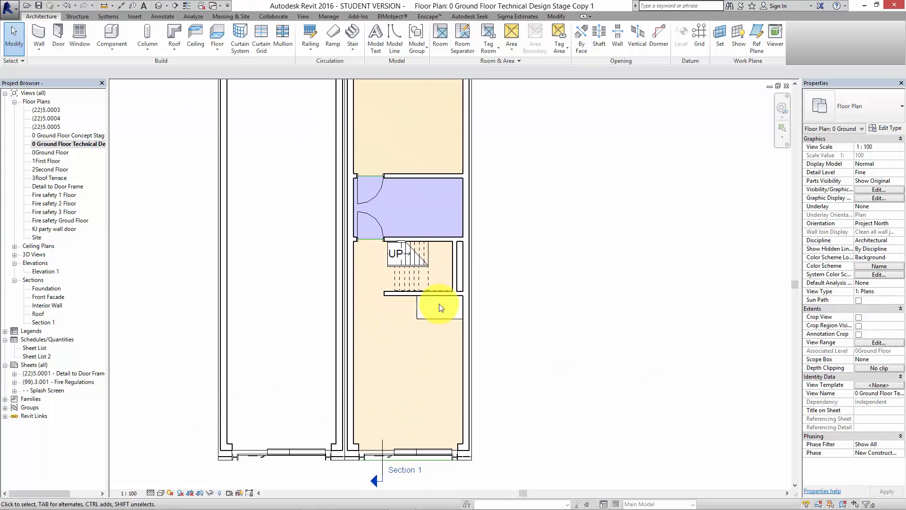
middle_drag(467, 287, 474, 321)
scroll(471, 309, down, 2)
middle_drag(535, 317, 517, 320)
middle_drag(550, 239, 539, 265)
scroll(558, 250, down, 1)
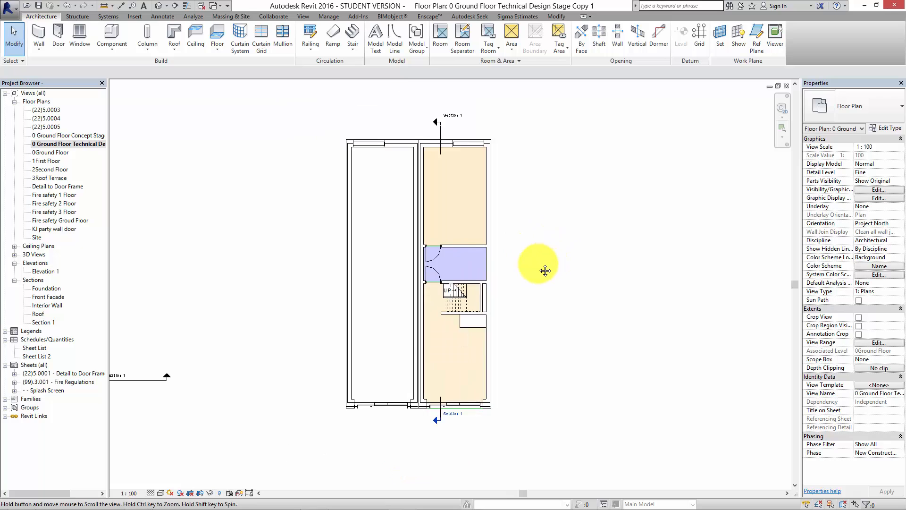
click(876, 200)
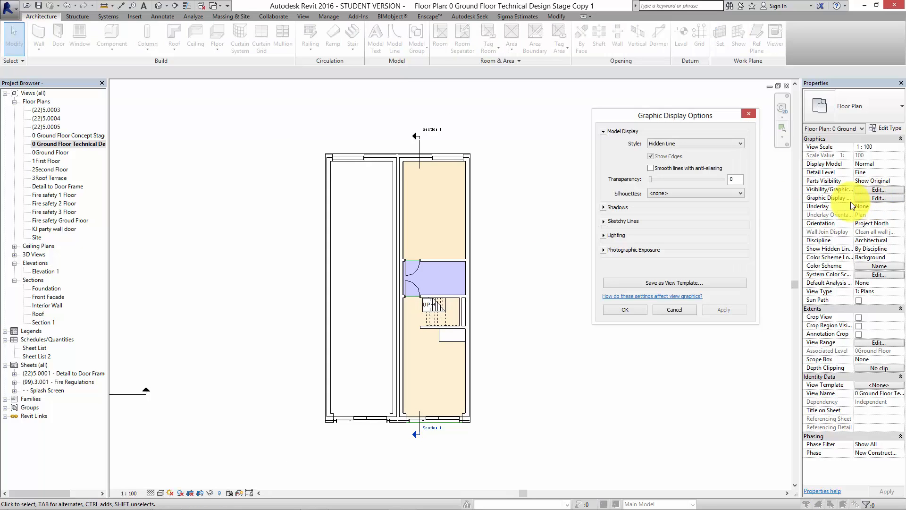
click(748, 113)
Set the view scale of the technical design stage plan to 1 : 50.
scroll(676, 205, down, 1)
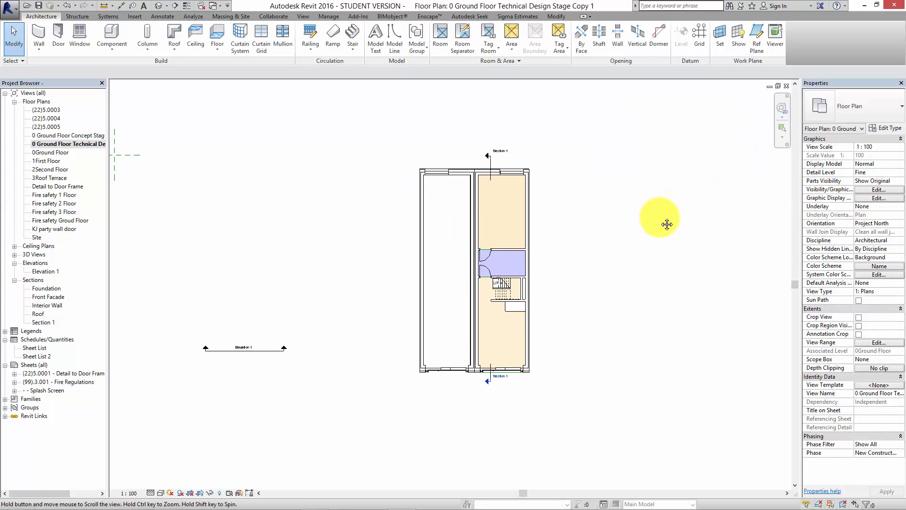
scroll(573, 239, up, 3)
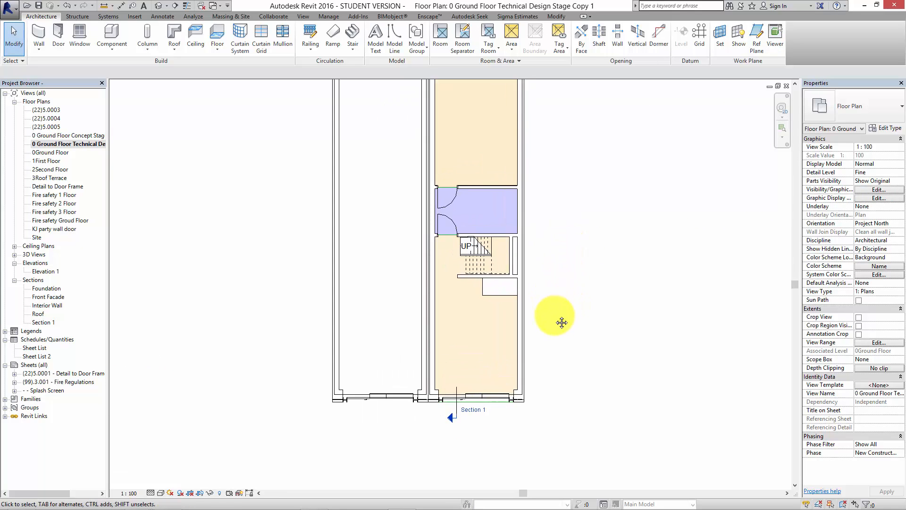
middle_drag(562, 322, 572, 354)
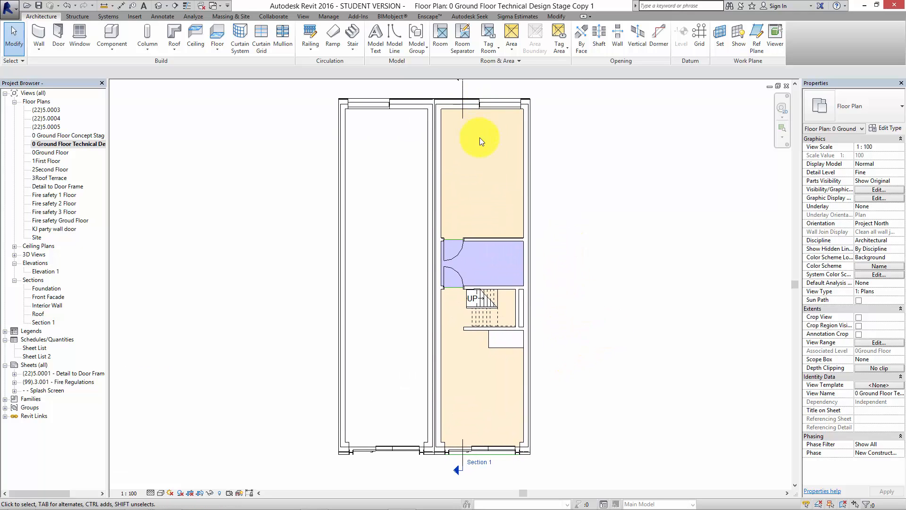
scroll(480, 137, up, 5)
middle_drag(501, 157, 517, 277)
scroll(455, 242, up, 2)
click(132, 492)
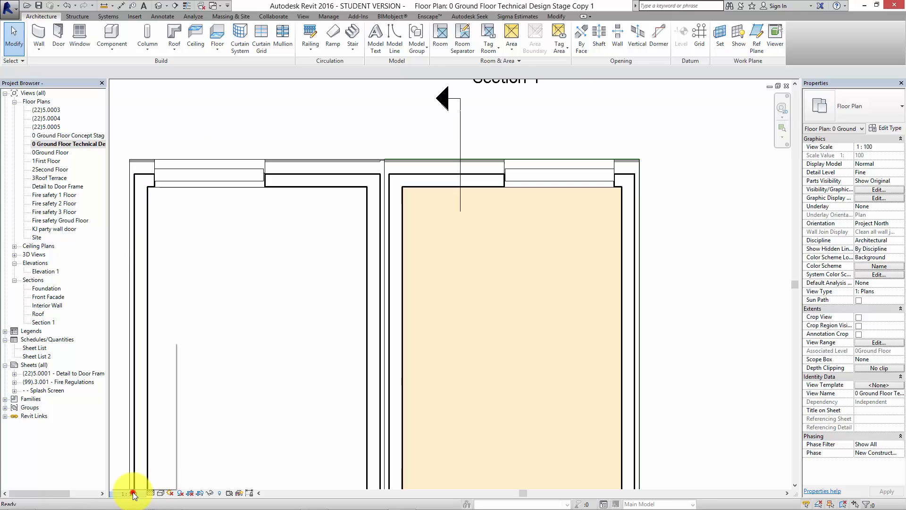
click(150, 423)
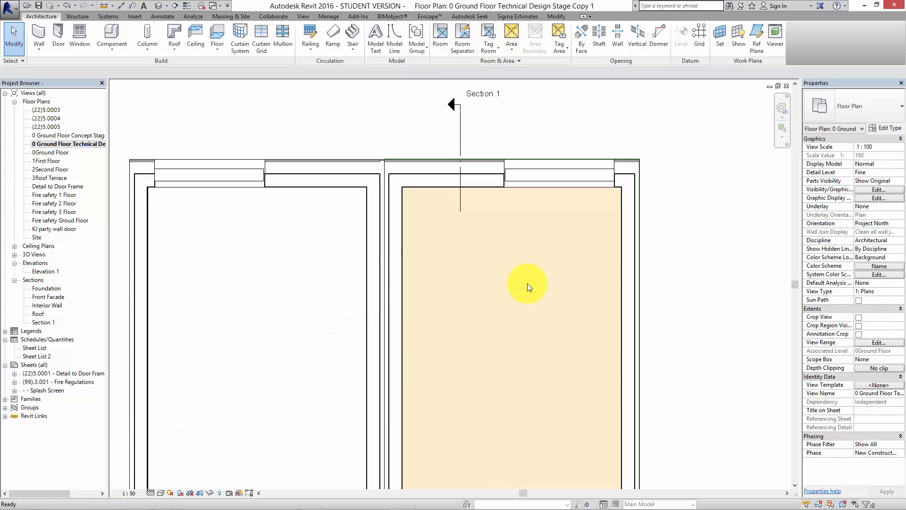
Inspect the outer party wall beside the former Bedroom and review the rest of the rescaled plan.
scroll(574, 237, down, 2)
click(602, 250)
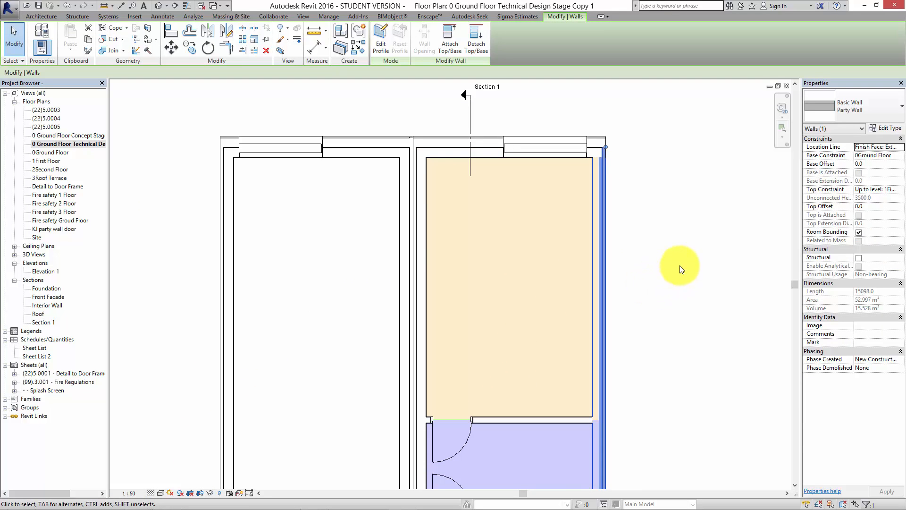
click(680, 197)
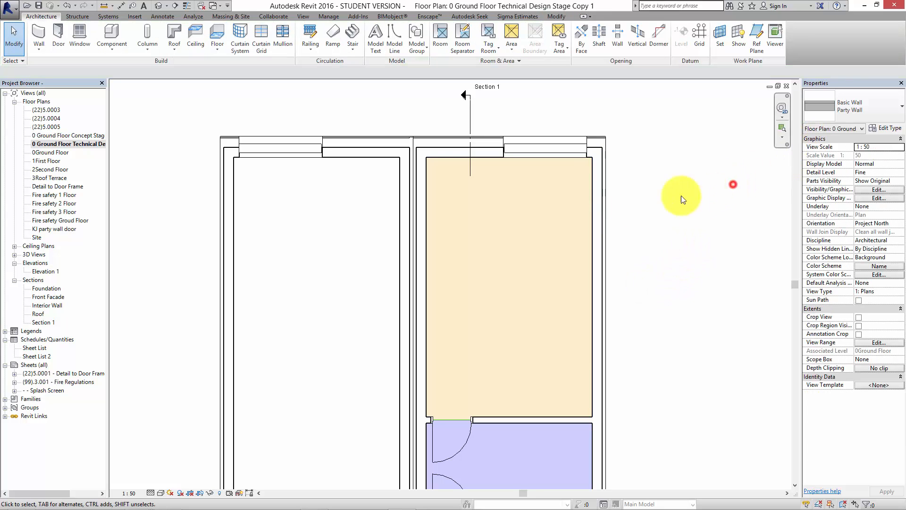
scroll(574, 218, down, 3)
middle_drag(612, 285, 517, 192)
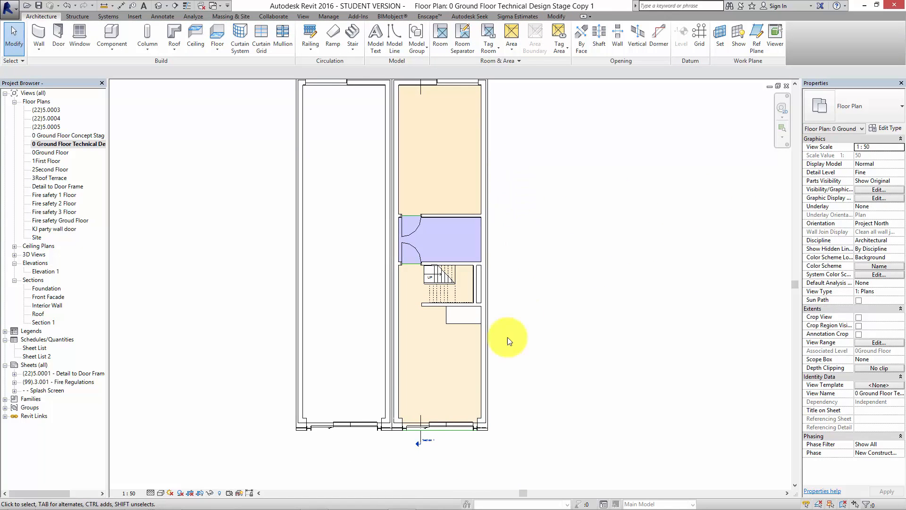
Reveal the hidden elements and unhide the Grids category in the technical design stage plan.
click(218, 493)
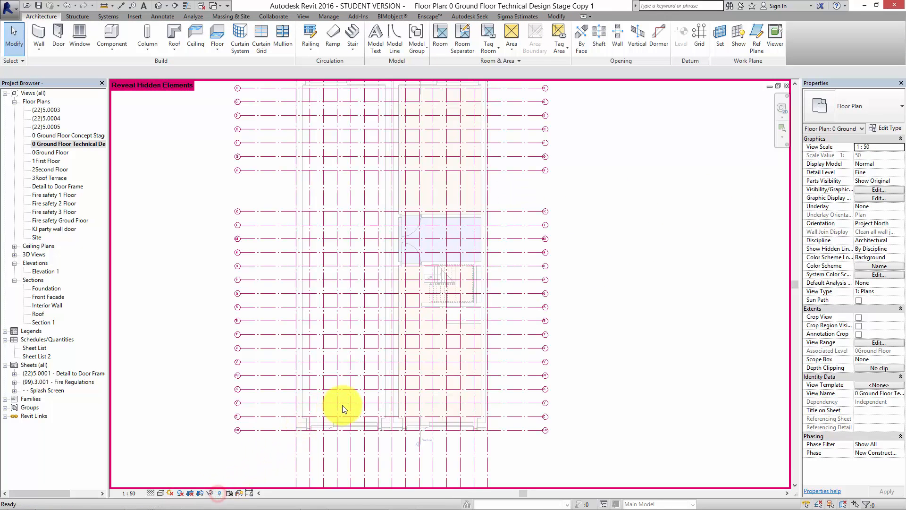
right_click(488, 449)
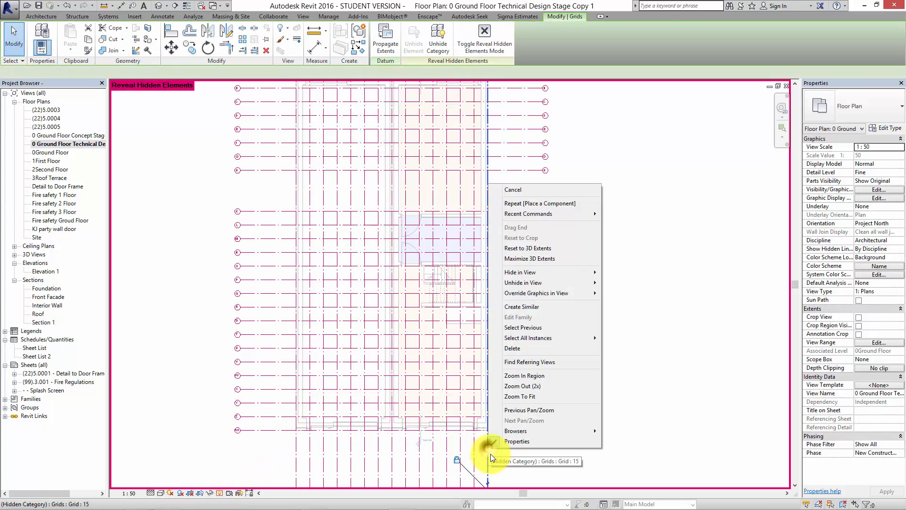
mouse_move(554, 282)
click(629, 293)
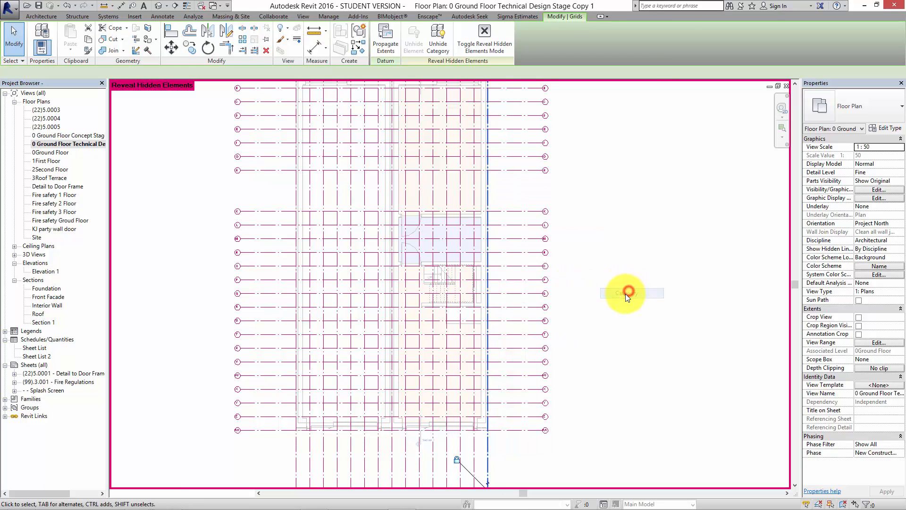
click(219, 493)
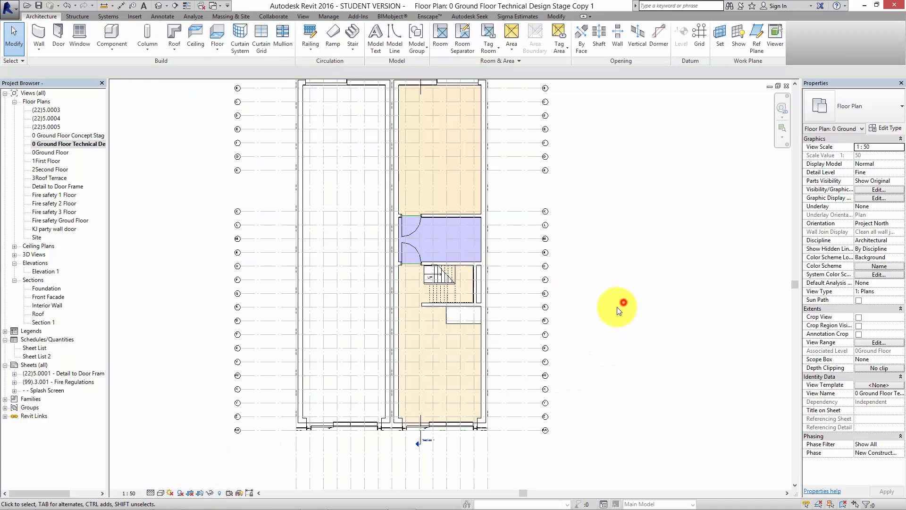
Place an aligned dimension across the front room between the inner faces of its side walls, just above the front facade.
middle_drag(619, 307, 620, 279)
scroll(618, 291, down, 1)
scroll(501, 301, up, 5)
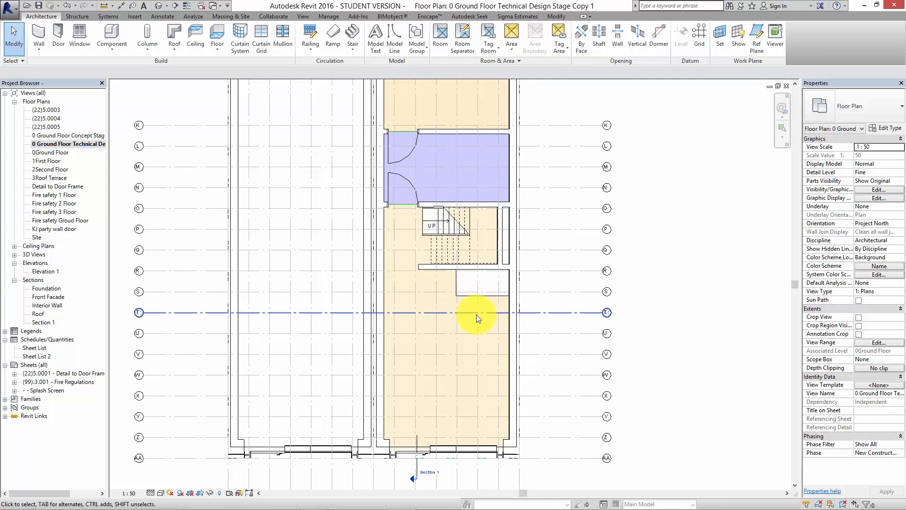
scroll(453, 258, down, 1)
middle_drag(471, 301, 435, 269)
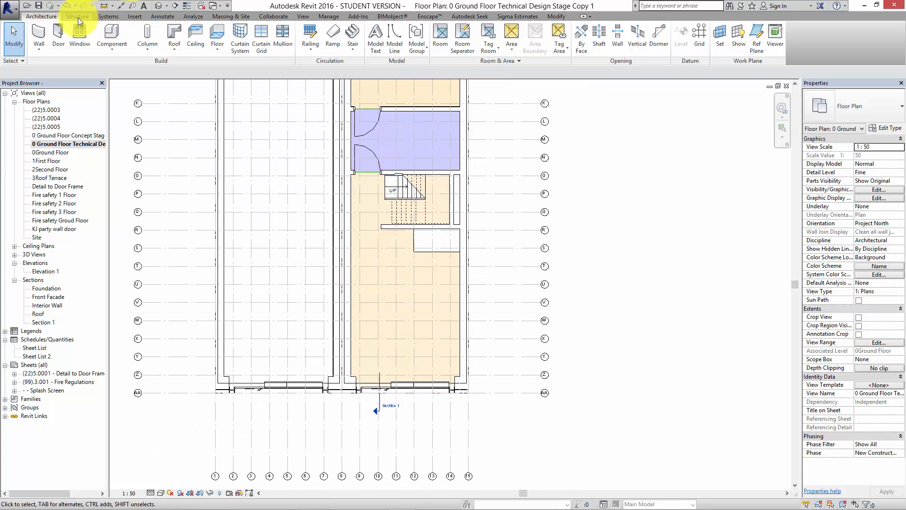
click(159, 16)
click(46, 55)
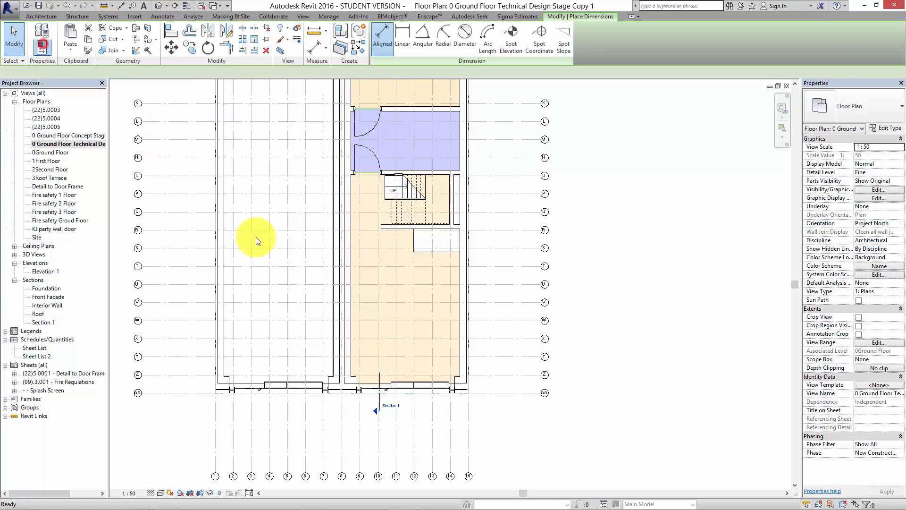
scroll(353, 369, up, 3)
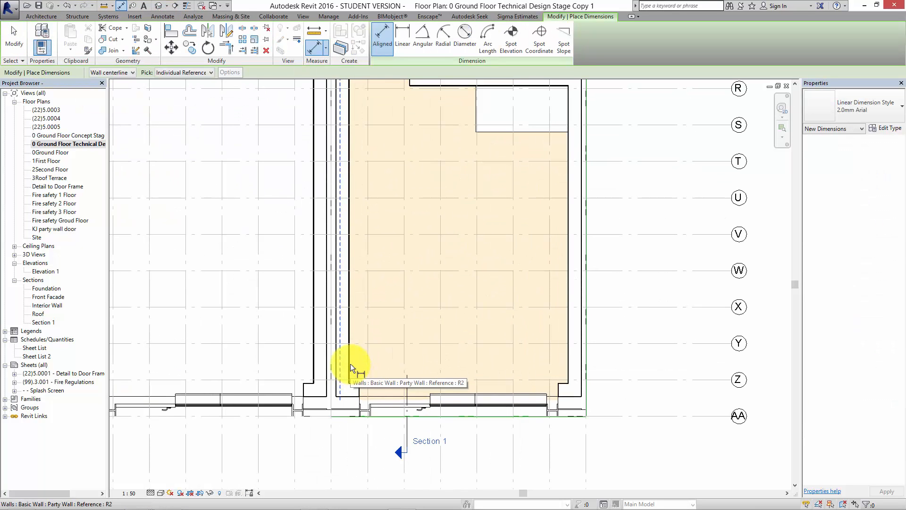
click(350, 363)
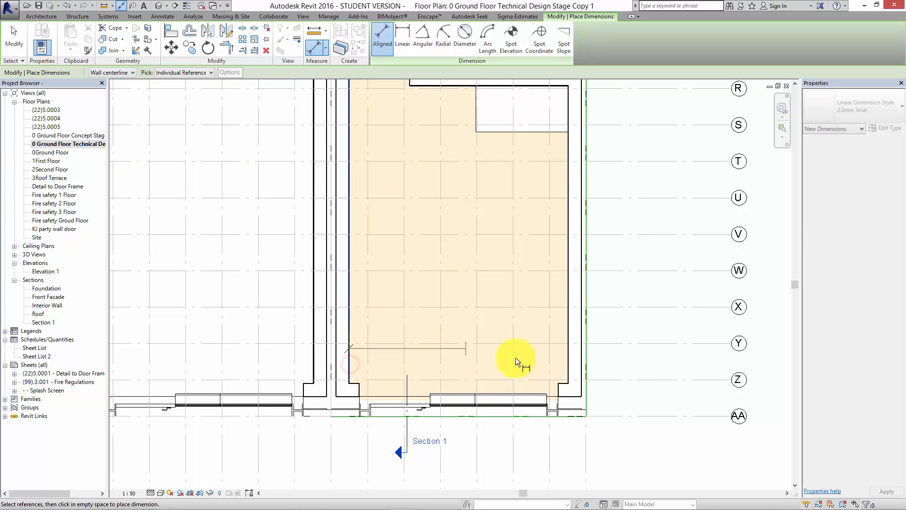
click(569, 364)
click(542, 339)
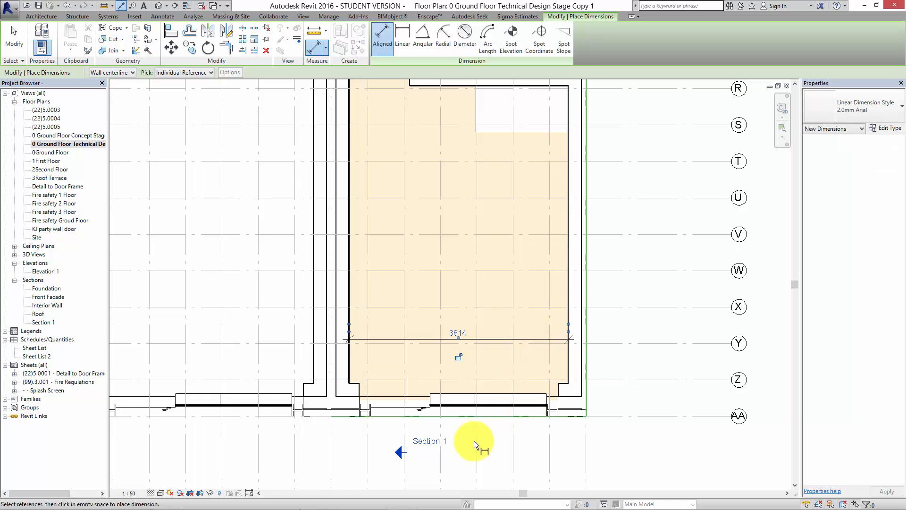
Place a continuous aligned dimension string from grid 15 through every grid to grid 8, below the front facade.
scroll(426, 423, down, 2)
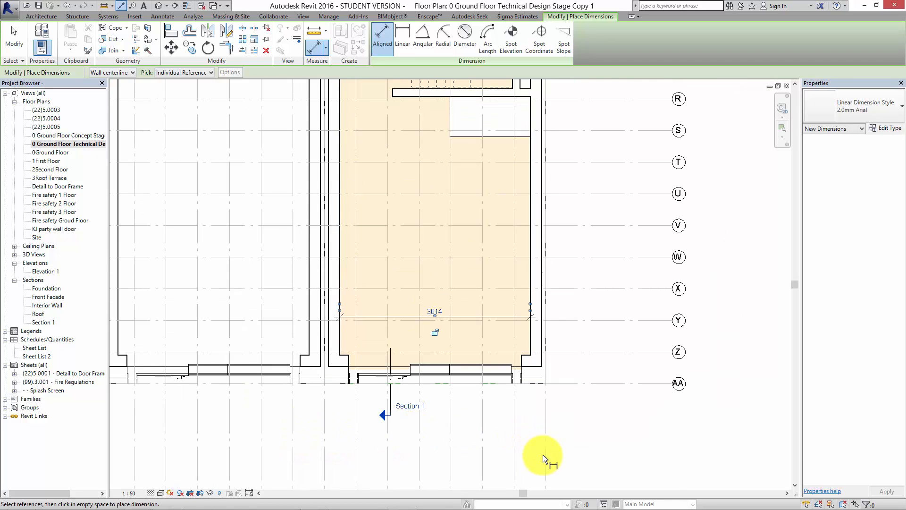
middle_drag(544, 456, 551, 410)
click(548, 406)
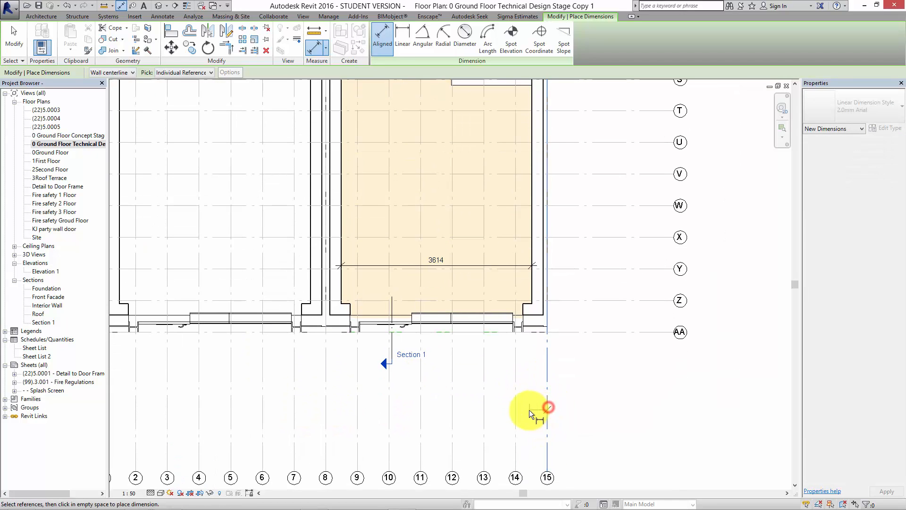
click(516, 413)
click(485, 418)
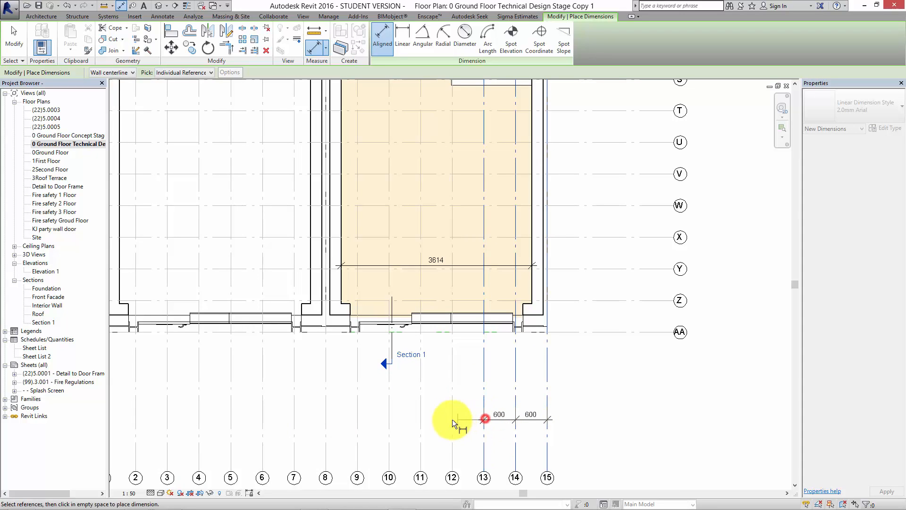
click(452, 419)
click(421, 419)
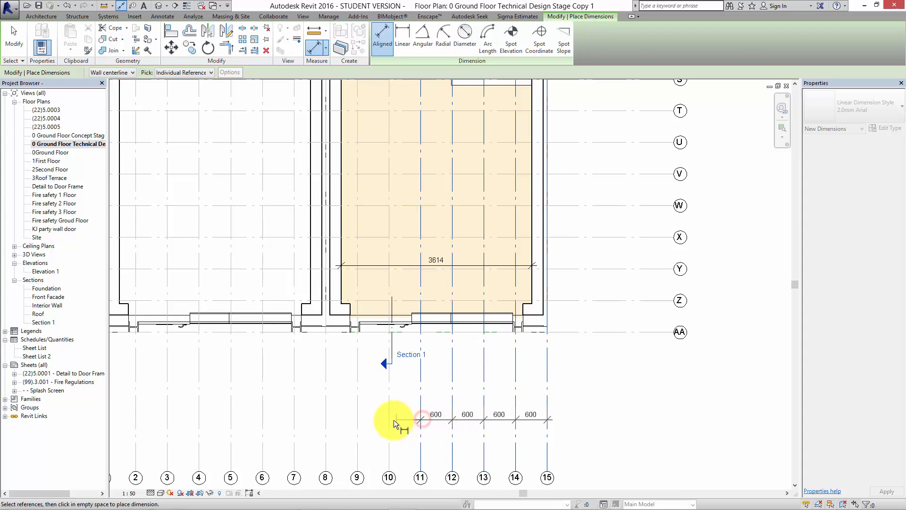
click(389, 416)
click(357, 412)
click(325, 410)
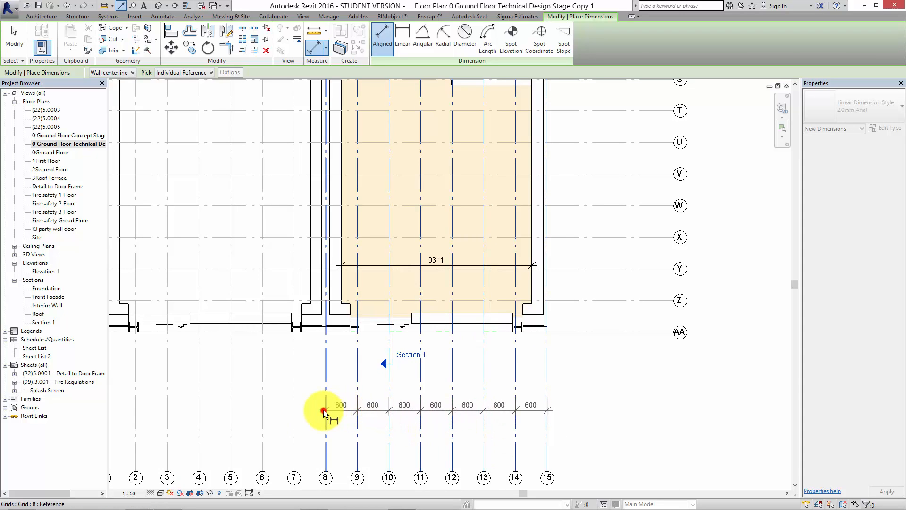
click(331, 387)
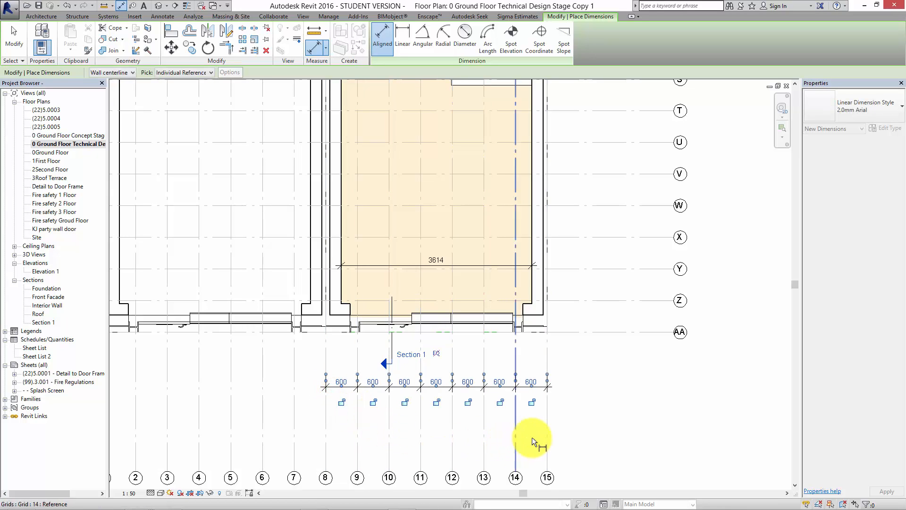
Add an overall aligned dimension between grids 15 and 8 below the grid spacing string and end dimensioning.
click(547, 434)
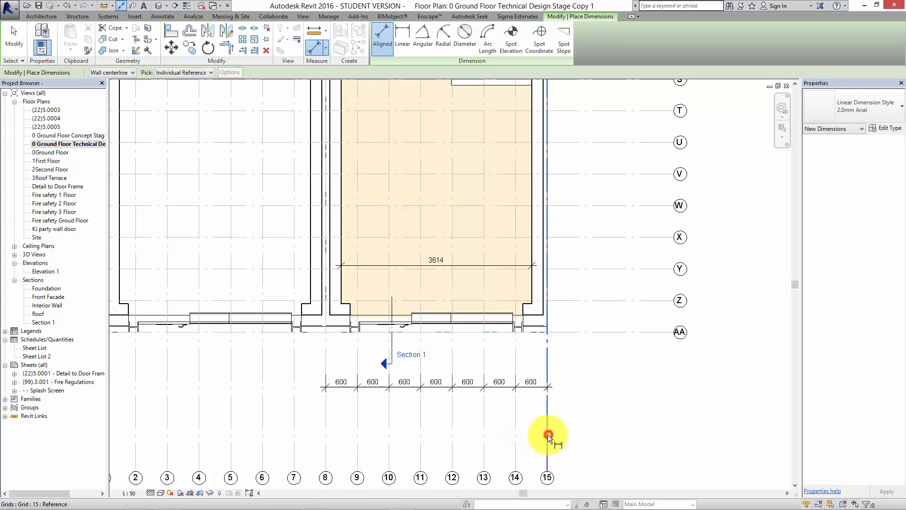
click(328, 429)
click(336, 424)
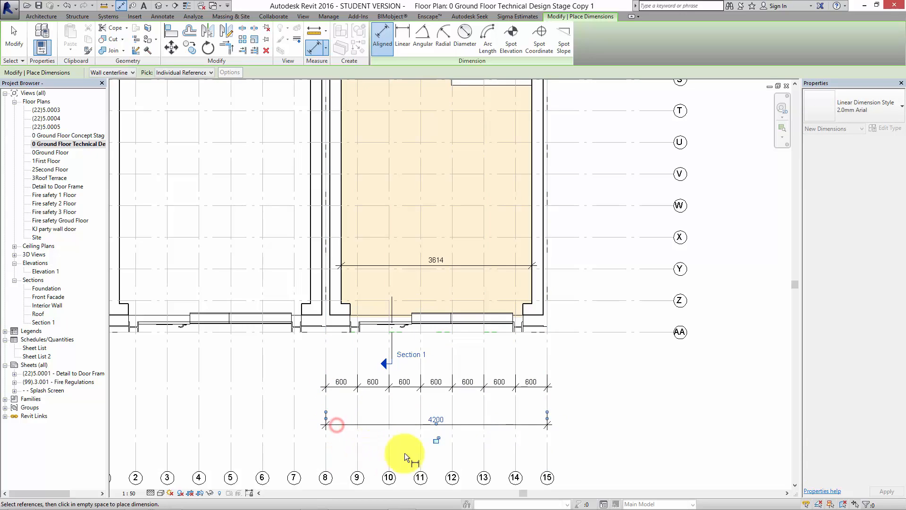
key(Escape)
key(Escape)
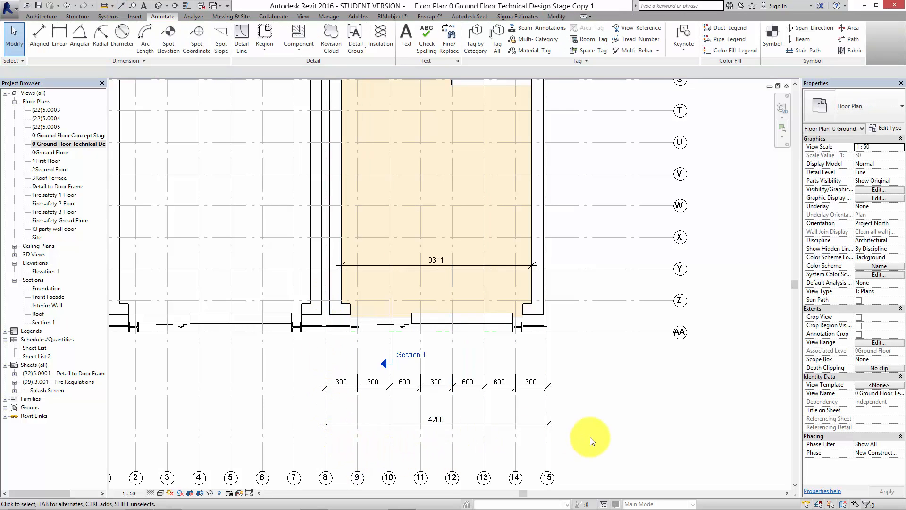
Dimension the front facade opening between its two wall returns, placing the dimension just outside the facade.
scroll(592, 440, down, 3)
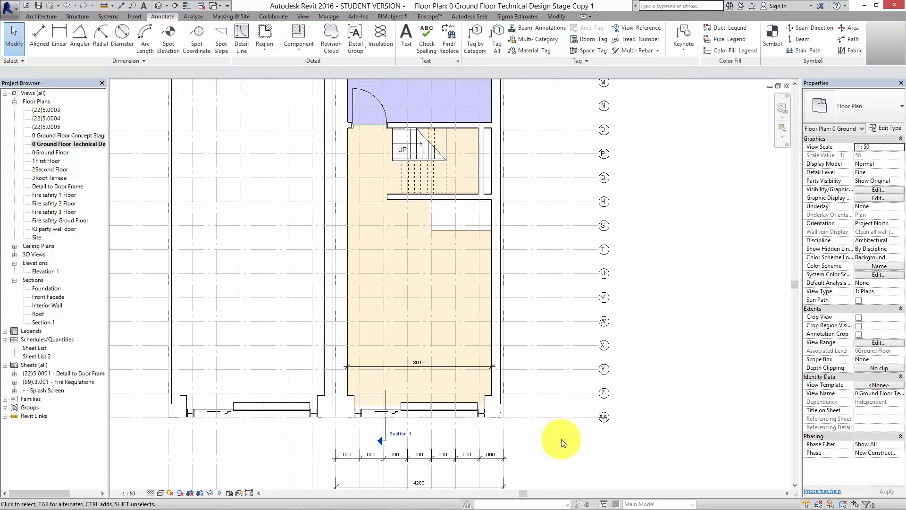
scroll(520, 429, up, 3)
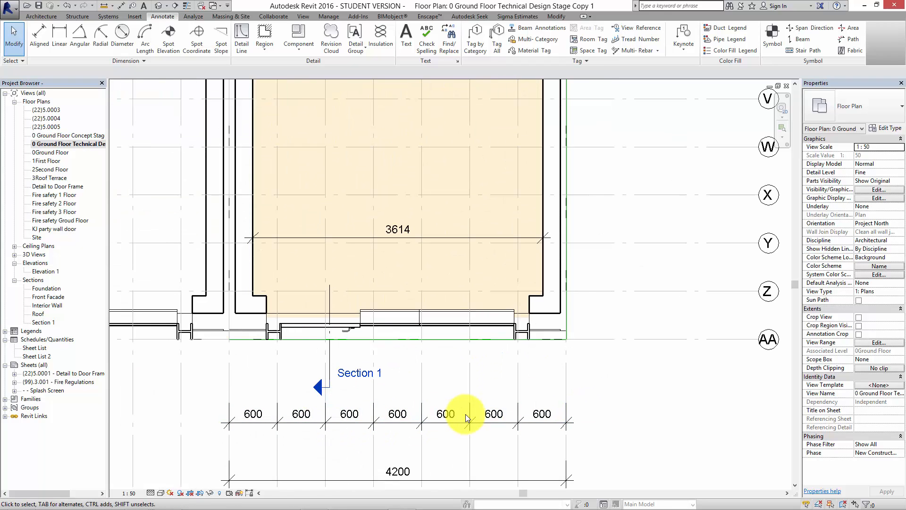
scroll(504, 344, down, 2)
middle_drag(560, 399, 572, 441)
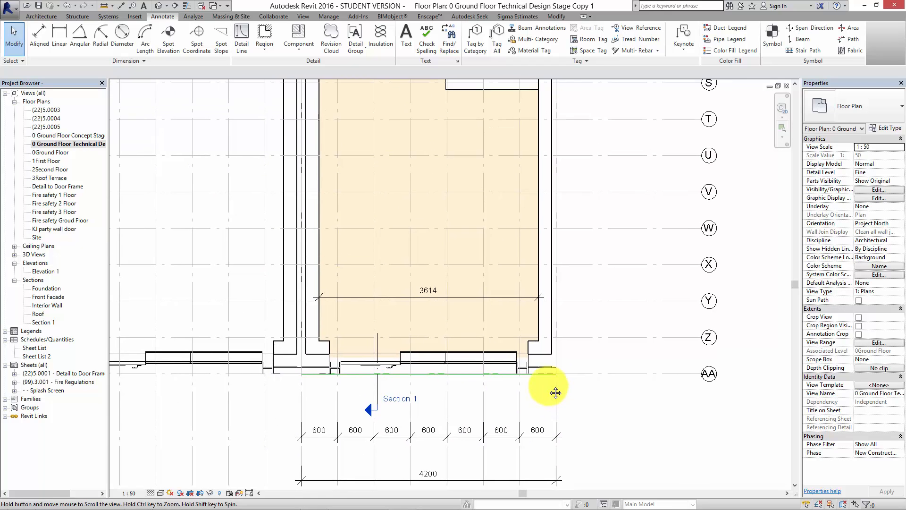
click(47, 35)
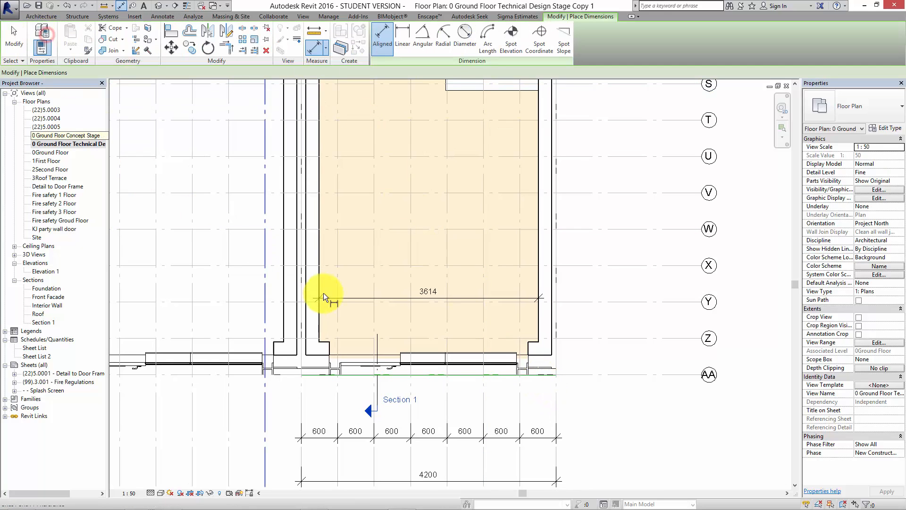
scroll(326, 344, up, 1)
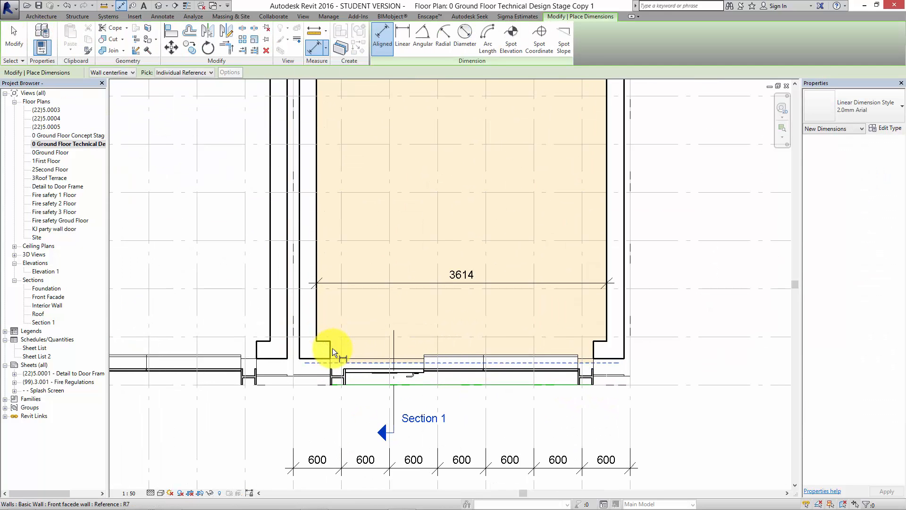
click(332, 347)
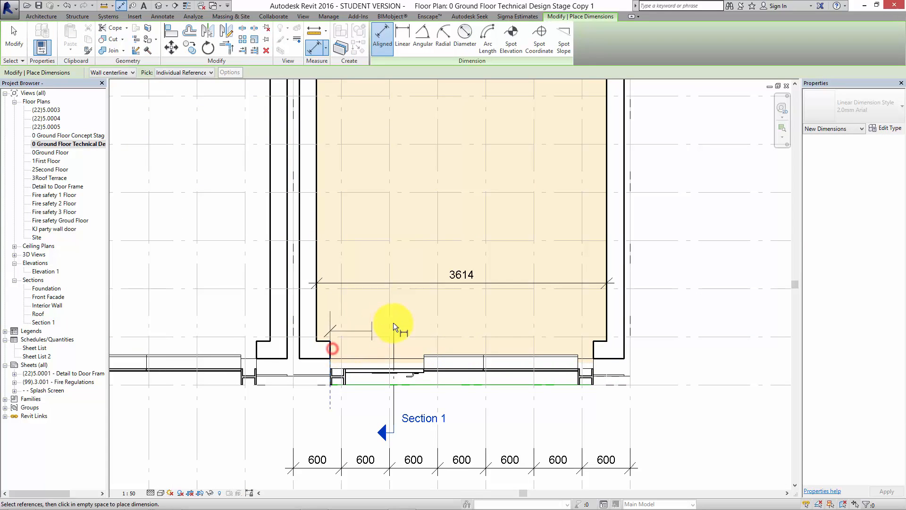
click(594, 347)
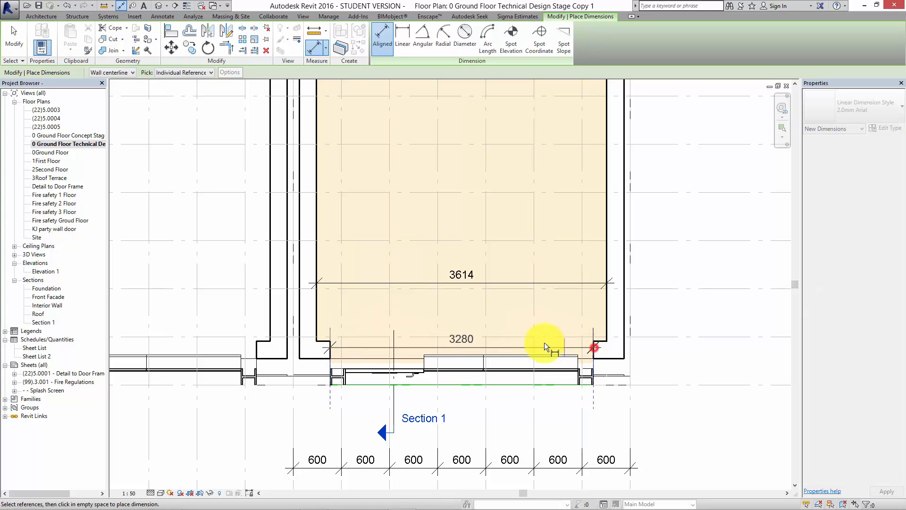
click(511, 406)
Dimension the passage width between the free end of the wall below the stair and the opposite party wall.
middle_drag(509, 365, 507, 429)
scroll(545, 255, down, 3)
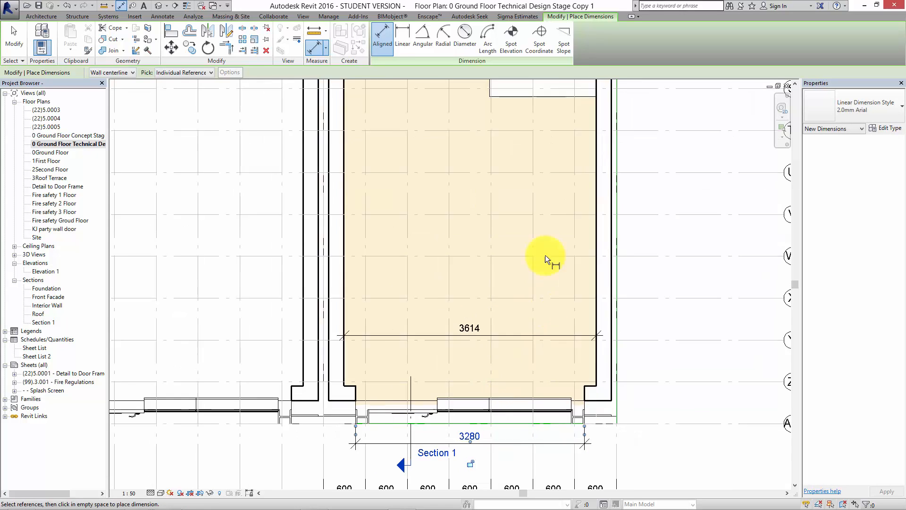
middle_drag(539, 272, 523, 470)
scroll(531, 259, up, 2)
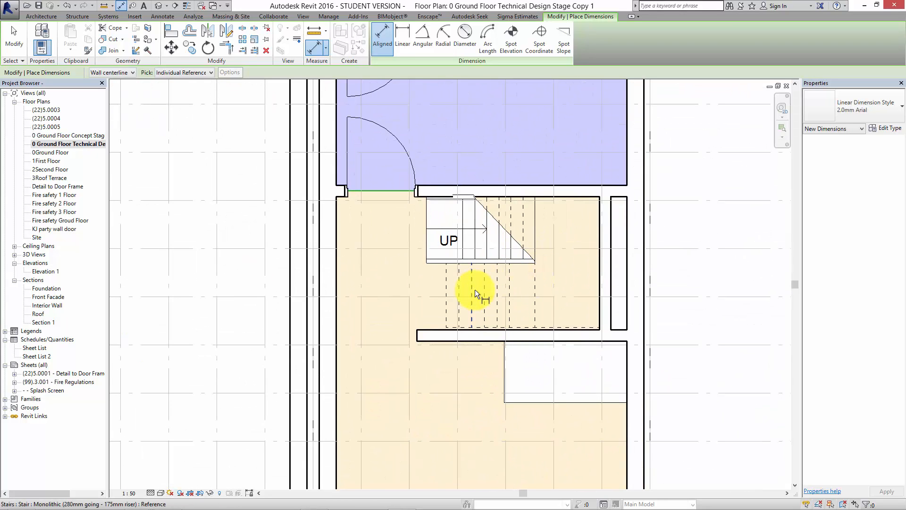
scroll(421, 335, up, 2)
click(415, 330)
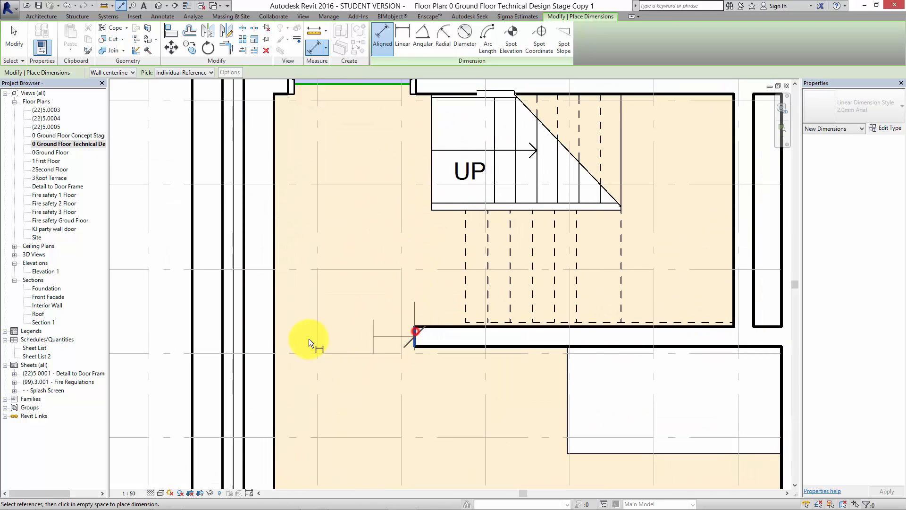
click(275, 338)
click(325, 378)
Dimension the width of the dashed stair flight between its two long edges.
middle_drag(338, 301, 349, 320)
scroll(349, 320, down, 1)
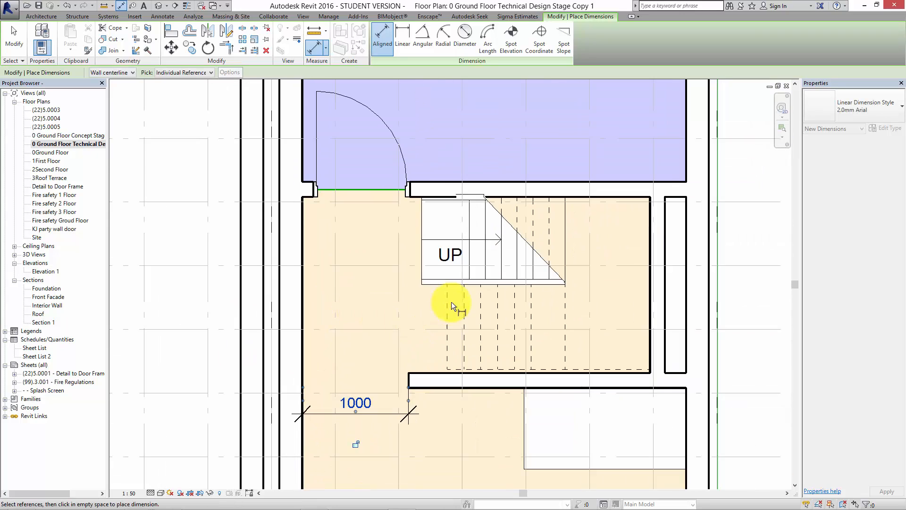
click(462, 285)
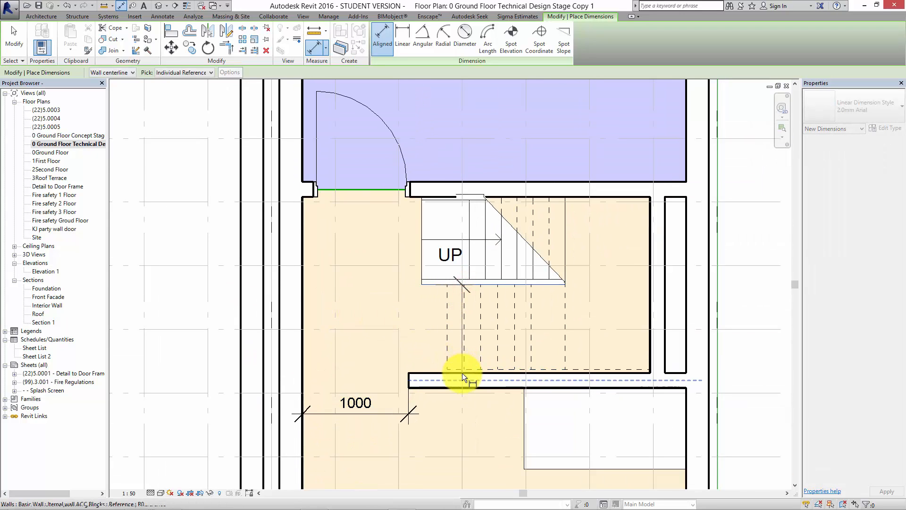
click(462, 370)
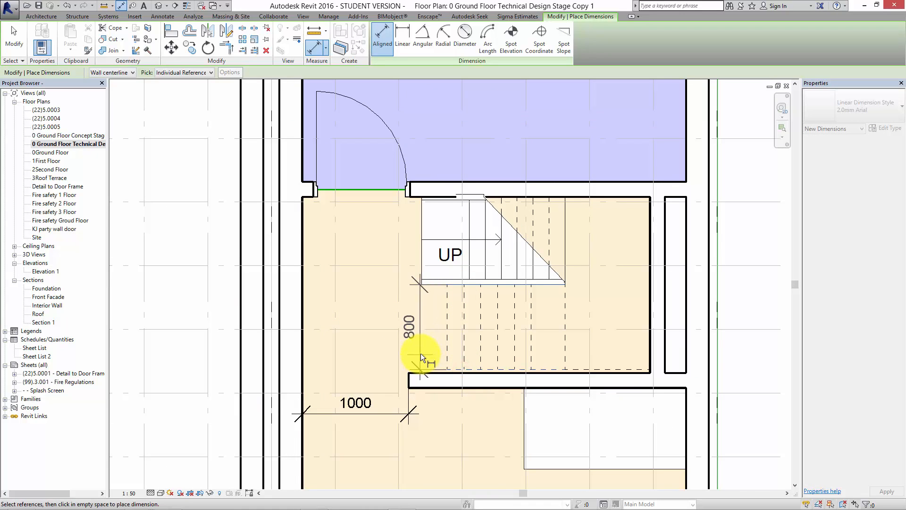
click(430, 349)
middle_drag(376, 282, 387, 313)
scroll(385, 283, down, 2)
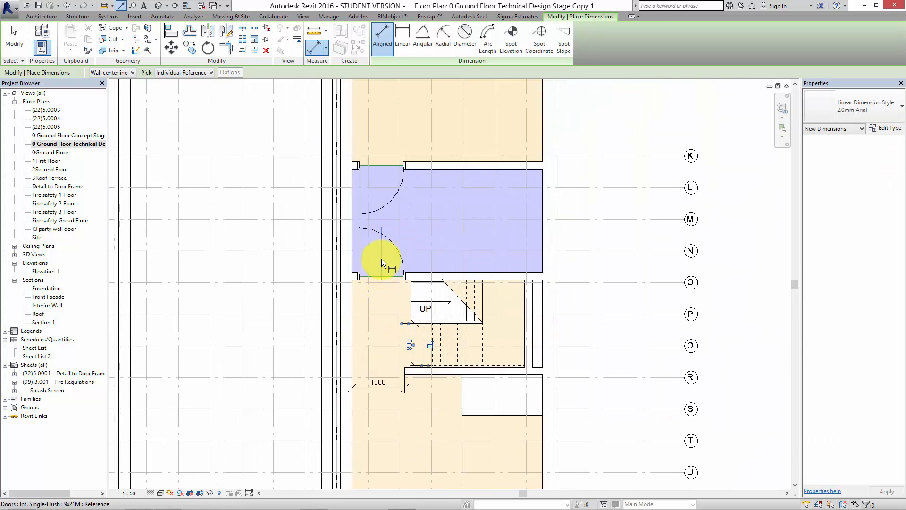
scroll(379, 259, up, 3)
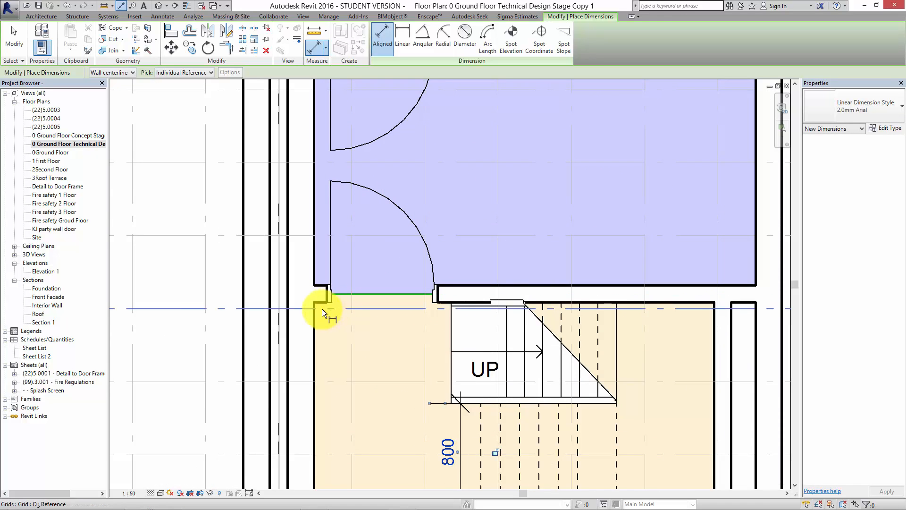
scroll(324, 302, up, 1)
scroll(350, 291, down, 4)
scroll(433, 290, down, 1)
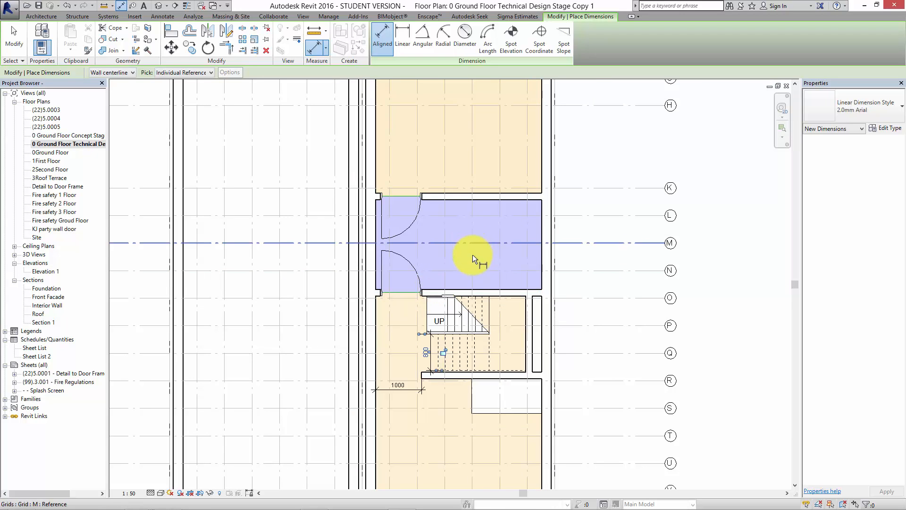
Dimension the front room's depth from the wall below the stair to the front facade's inner wall return and end dimensioning.
middle_drag(619, 254, 621, 255)
scroll(618, 302, down, 1)
middle_drag(621, 305, 536, 229)
scroll(536, 228, up, 3)
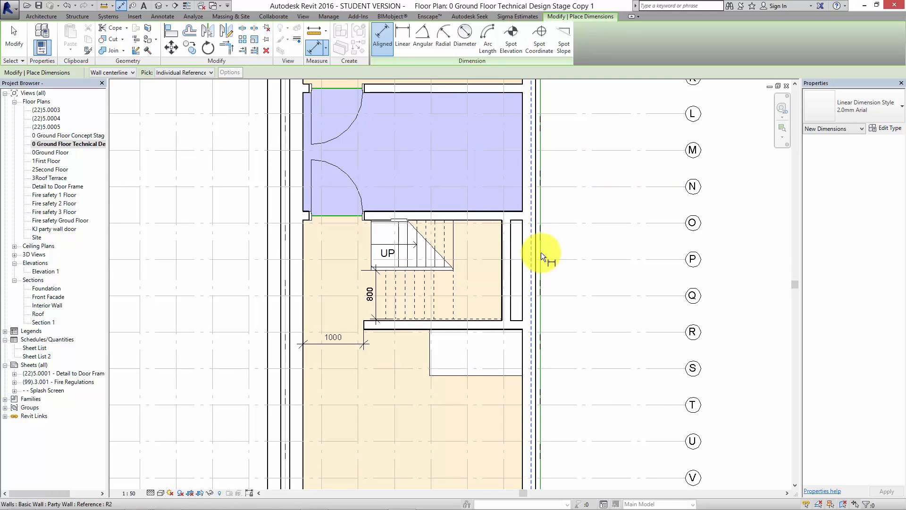
scroll(547, 254, up, 2)
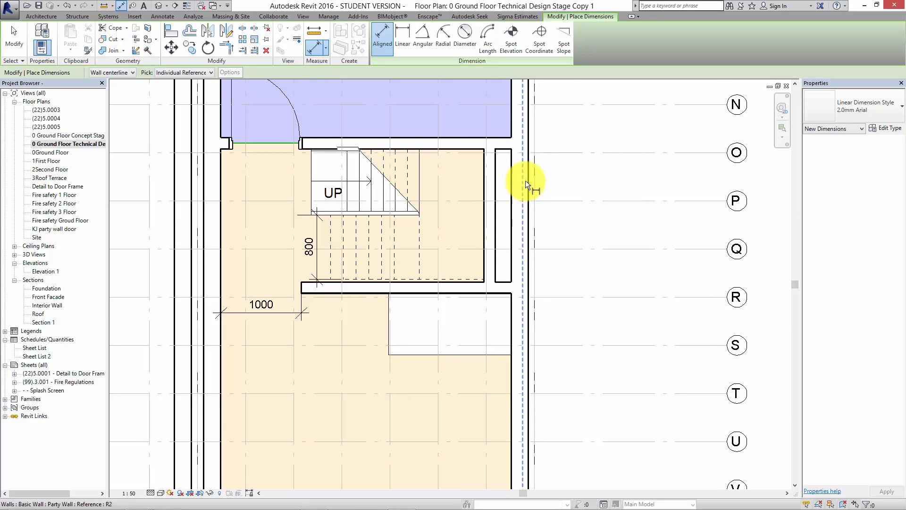
scroll(524, 177, down, 3)
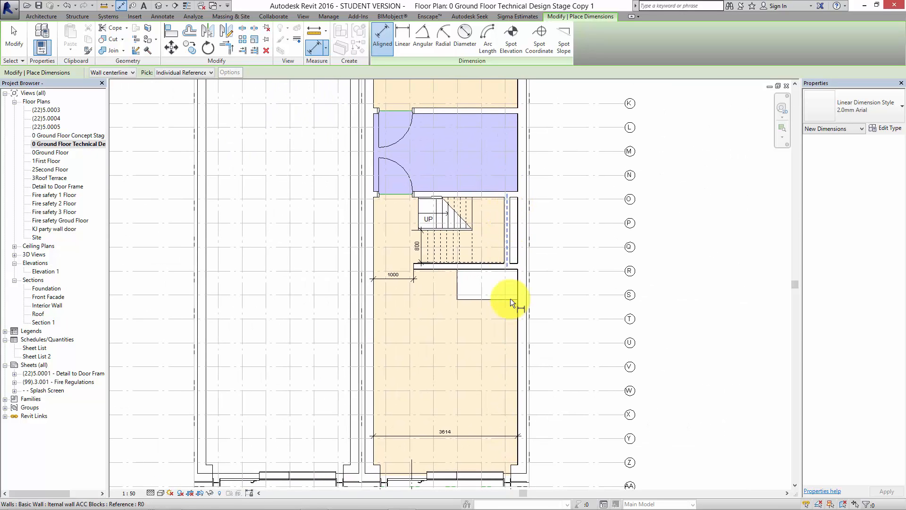
middle_drag(511, 299, 501, 272)
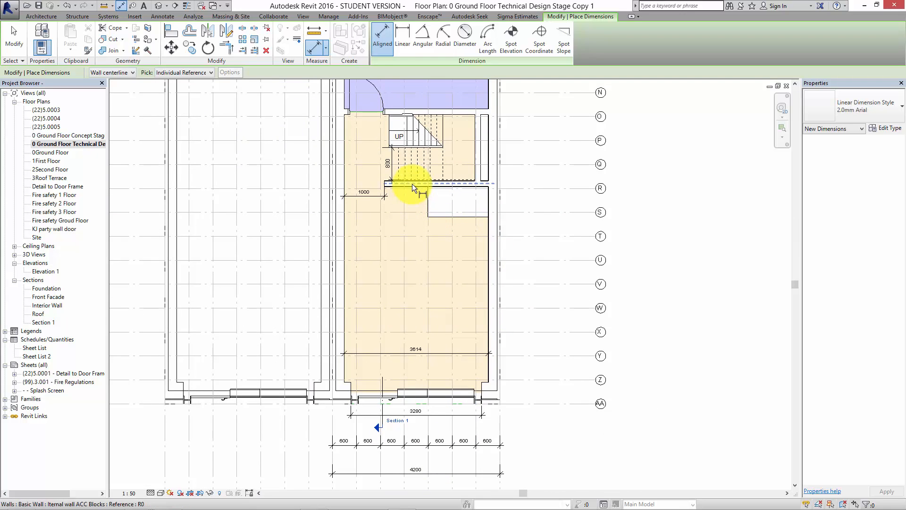
click(413, 186)
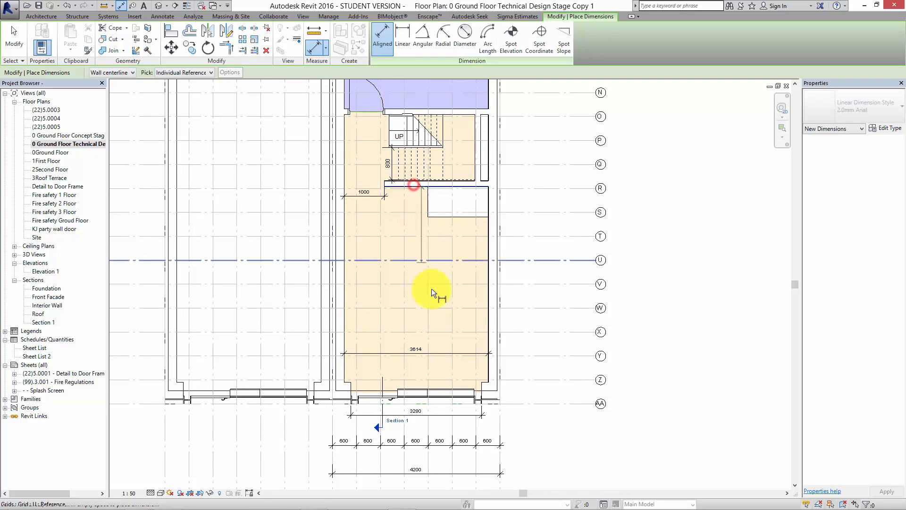
scroll(482, 378, up, 5)
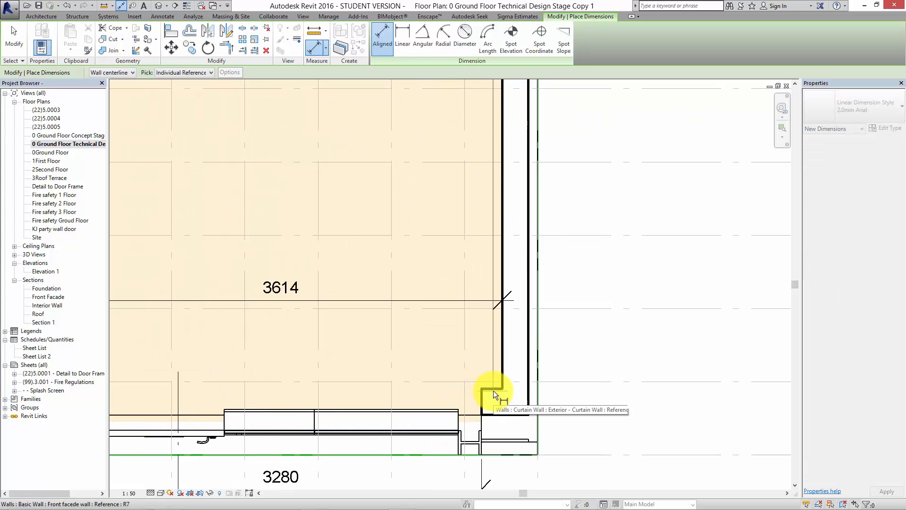
click(493, 390)
scroll(463, 311, down, 2)
middle_drag(434, 185, 443, 381)
scroll(399, 155, down, 1)
middle_drag(399, 156, 433, 334)
scroll(415, 358, down, 3)
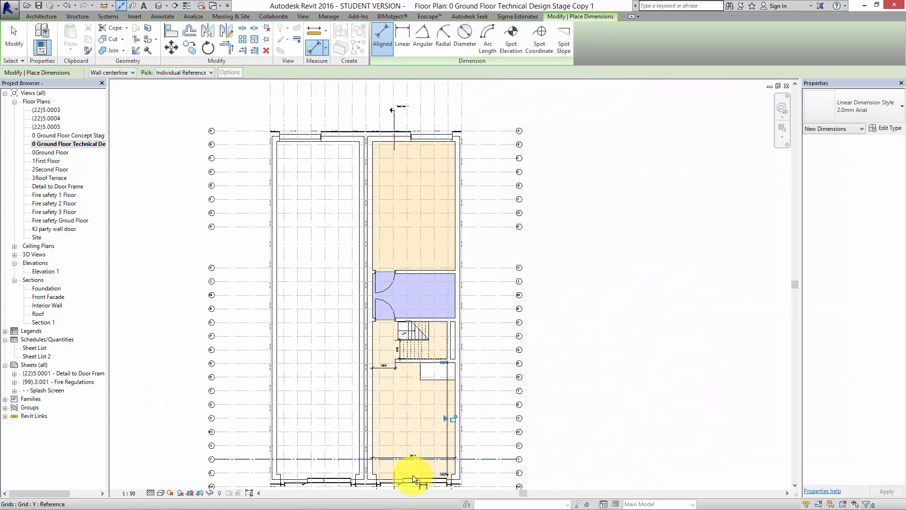
scroll(466, 248, up, 4)
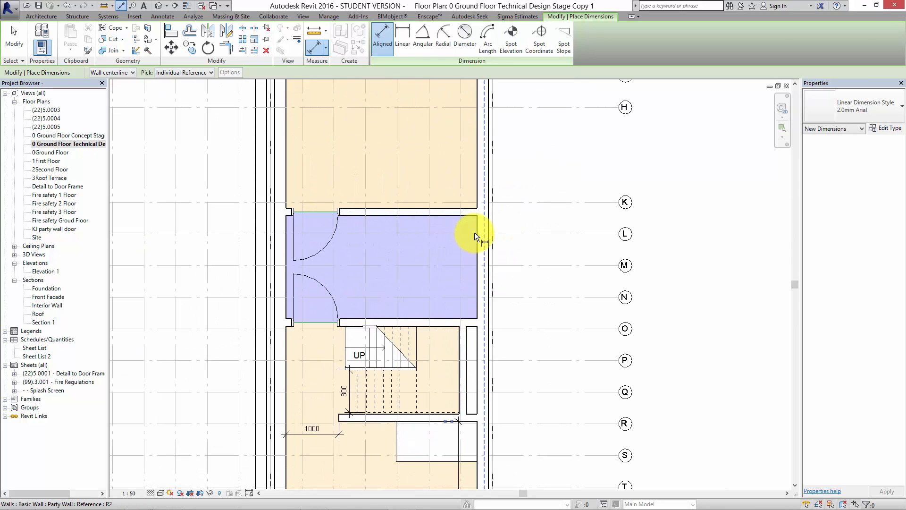
key(Escape)
key(Escape)
Open the Masonry material of the structure layer in the Party Wall type's layer assembly.
click(477, 229)
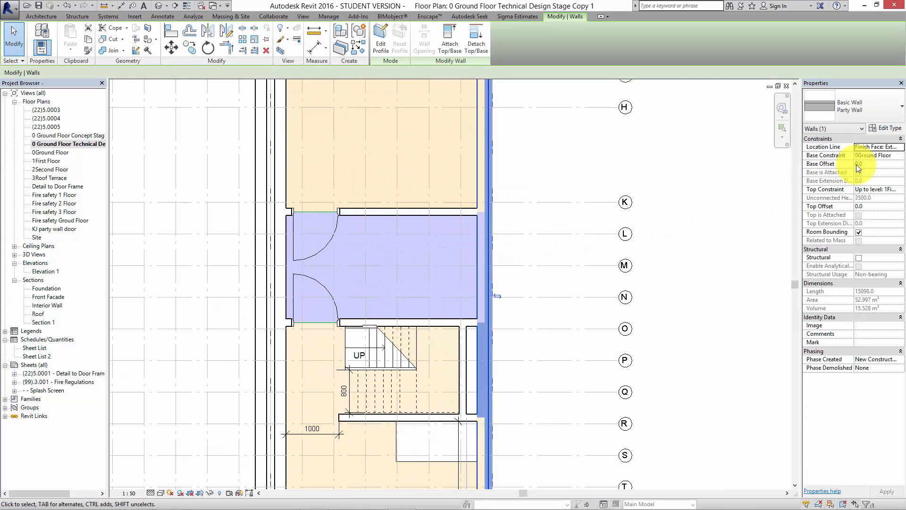
click(889, 131)
click(553, 149)
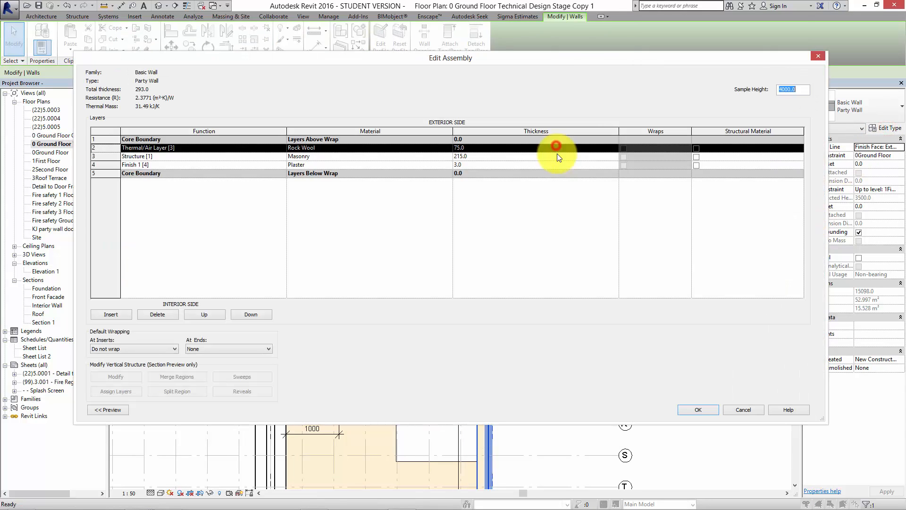
click(318, 155)
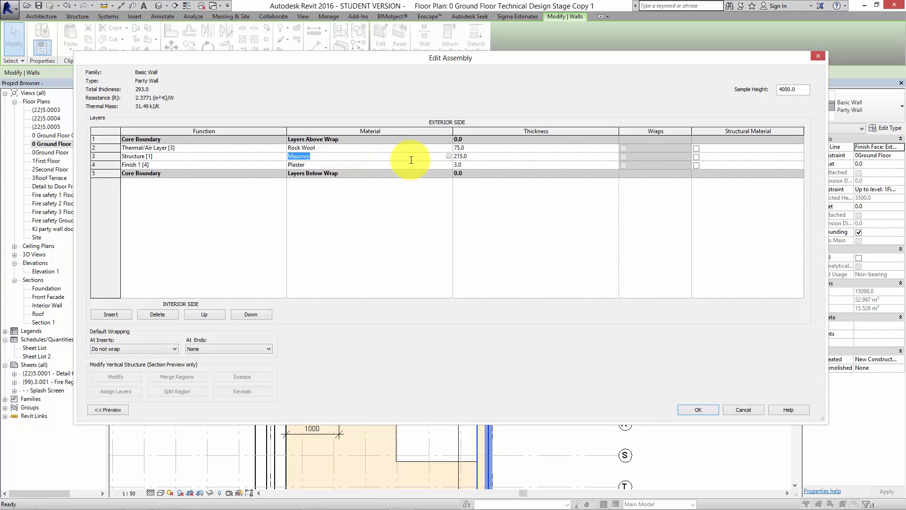
click(448, 155)
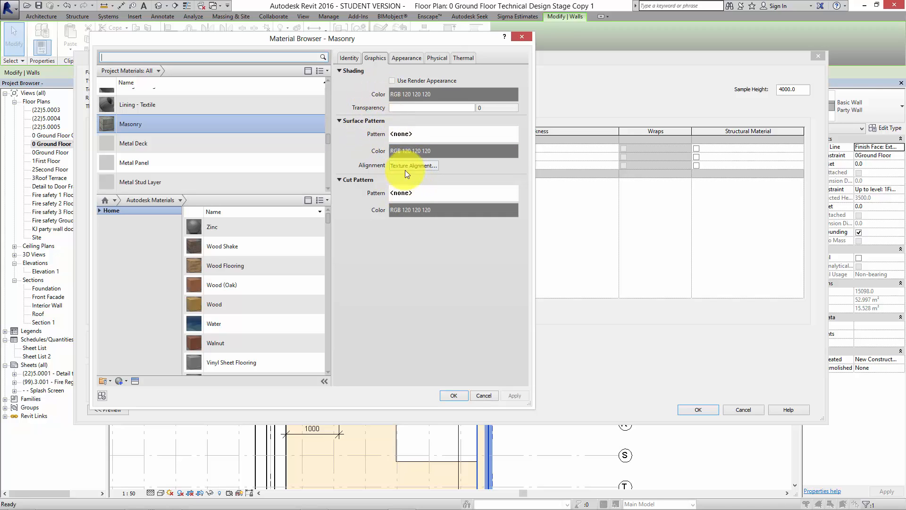
Set the Masonry material's cut pattern to Diagonal cross-hatch and accept the changes to the Party Wall type.
click(407, 58)
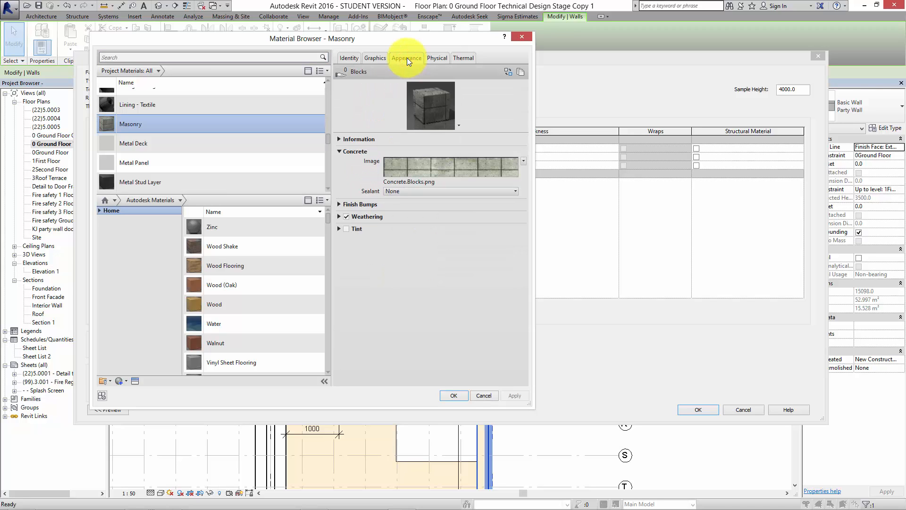
click(374, 59)
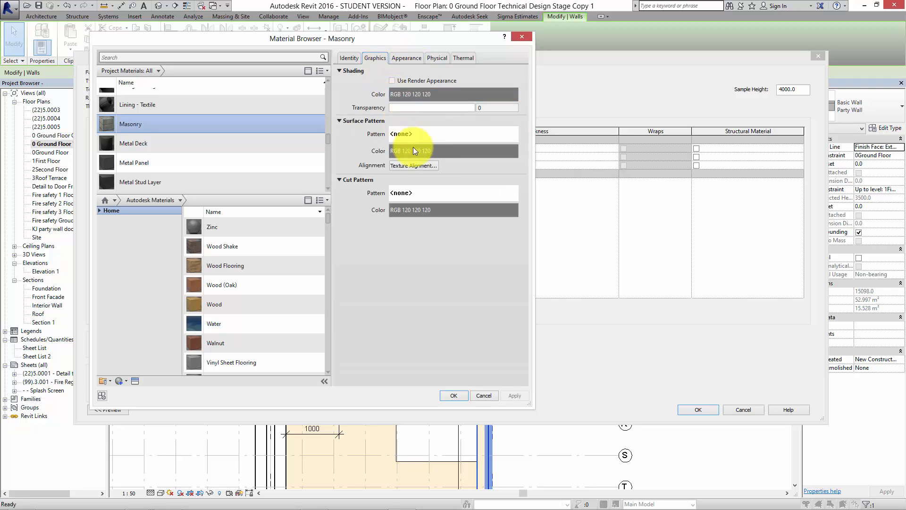
click(427, 196)
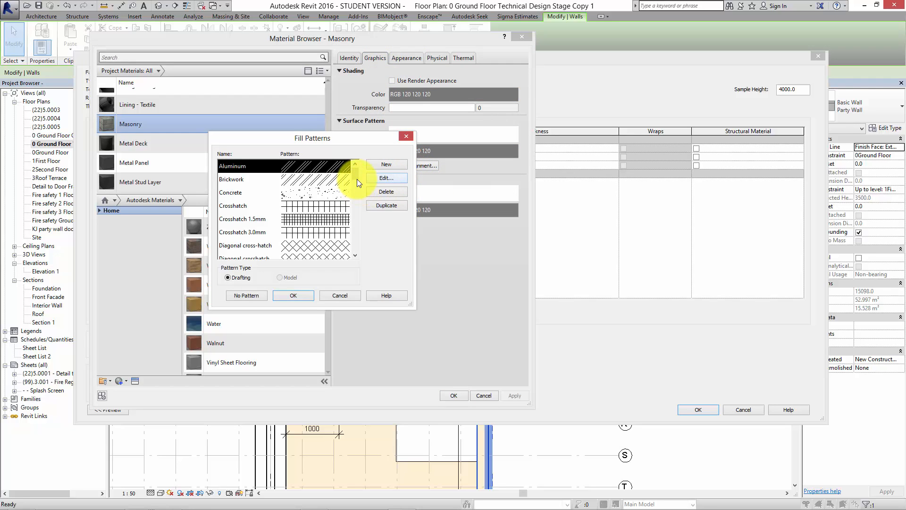
mouse_move(357, 175)
mouse_down()
mouse_move(367, 246)
mouse_move(353, 175)
mouse_up()
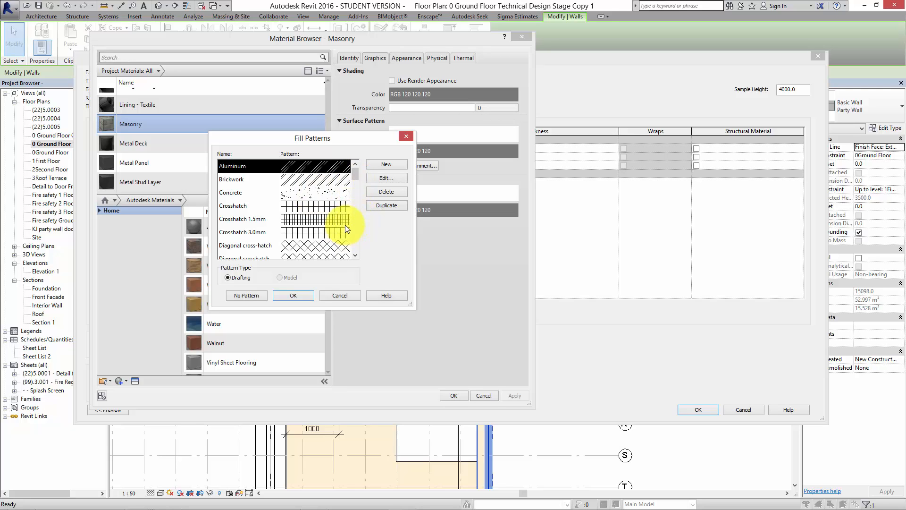
click(357, 172)
drag(357, 172, 357, 176)
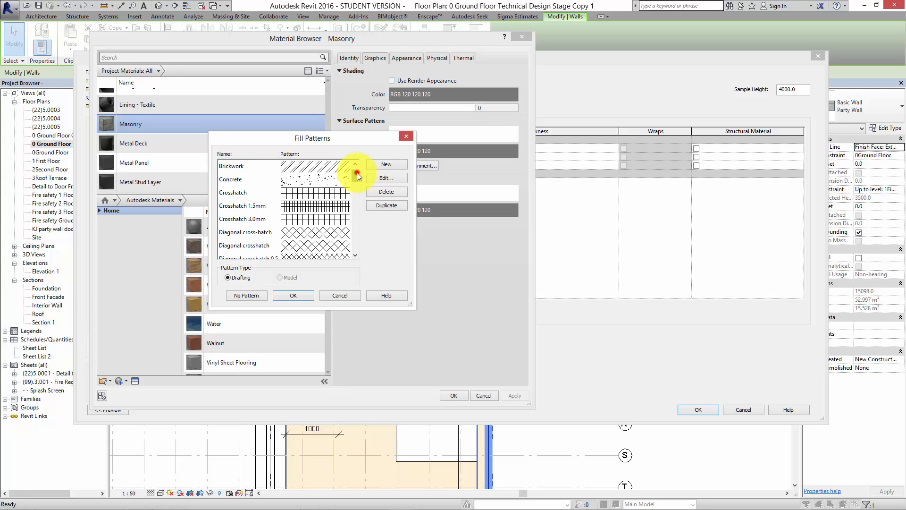
click(325, 231)
click(310, 299)
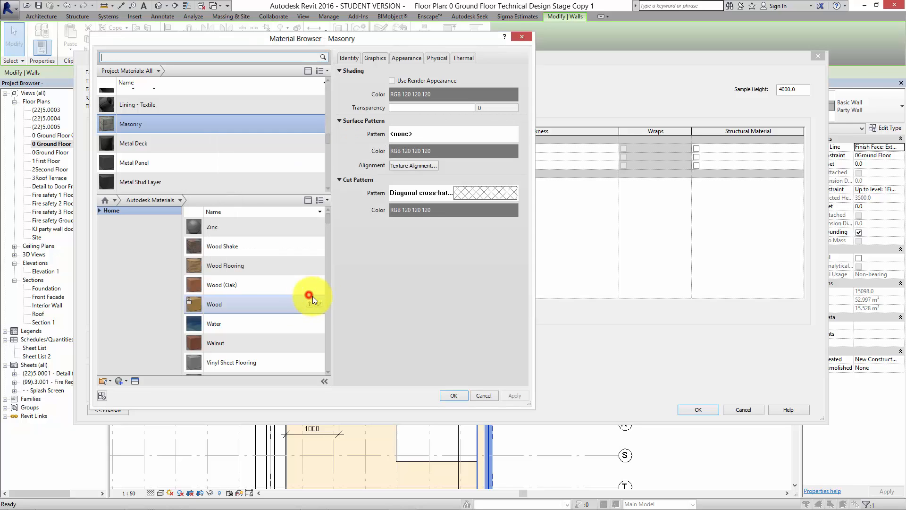
click(451, 395)
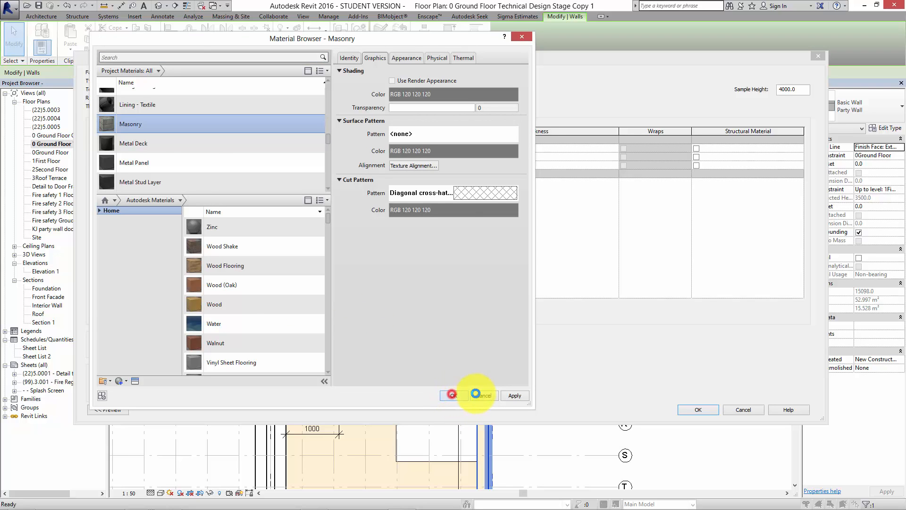
click(705, 406)
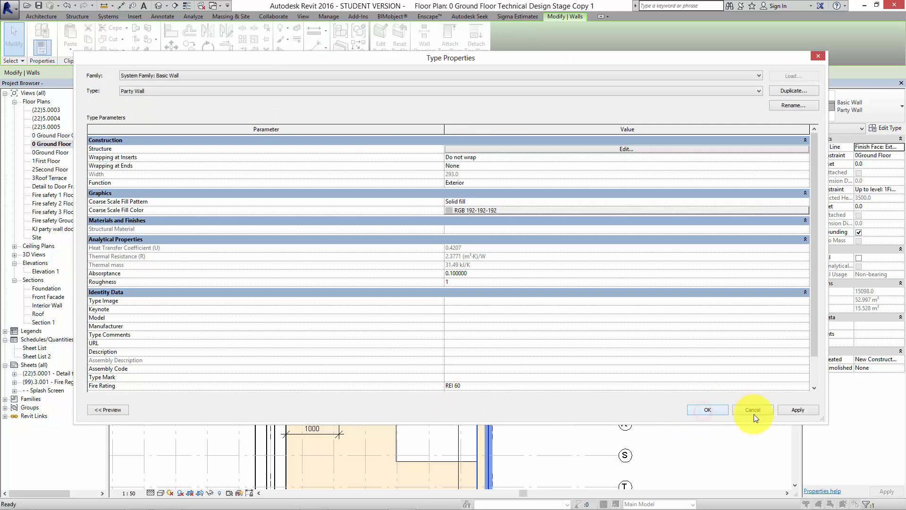
click(708, 409)
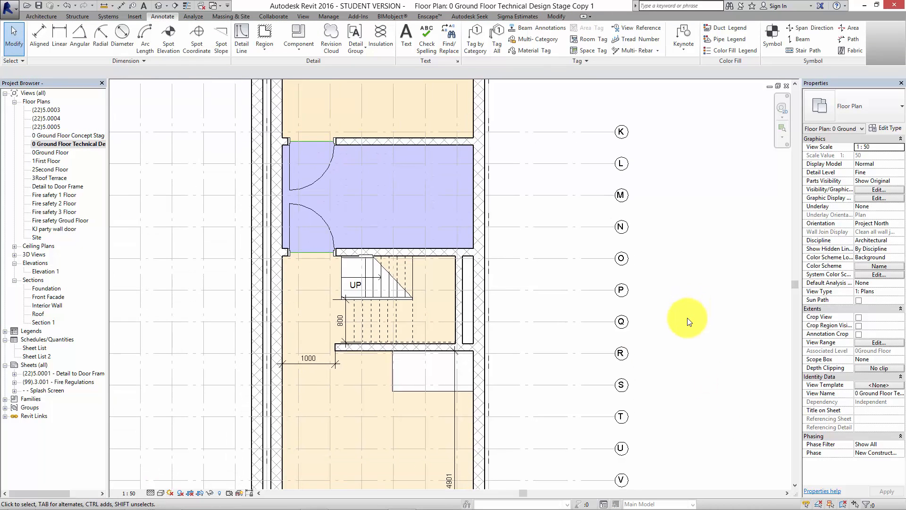
middle_drag(588, 307, 625, 370)
middle_drag(619, 112, 397, 185)
scroll(622, 122, up, 5)
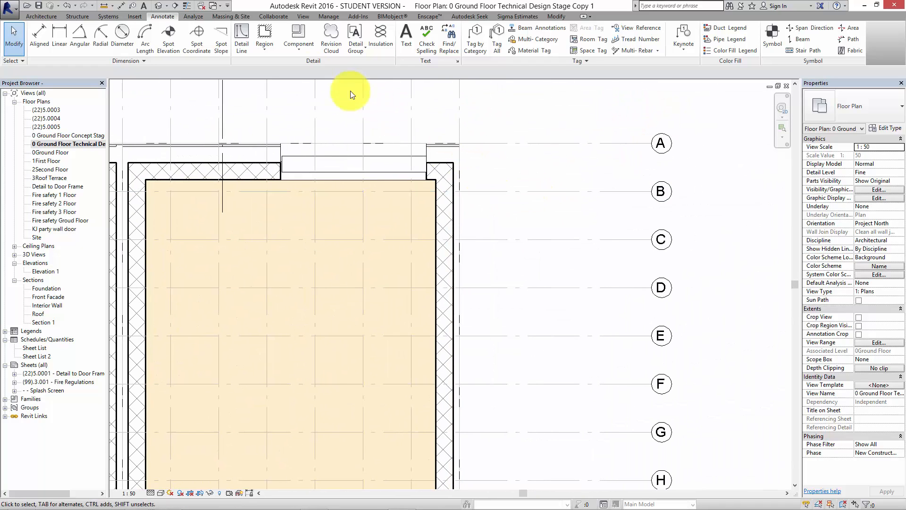
click(291, 50)
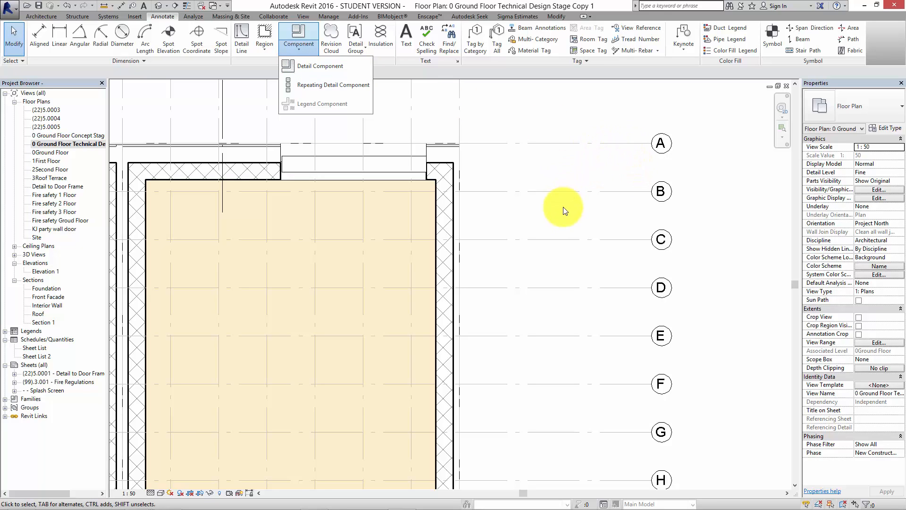
click(553, 217)
Place a vertical Brick repeating detail component about 2289 mm long in the empty area beyond the grid bubbles, starting level with grid B.
middle_drag(551, 219, 614, 176)
scroll(607, 180, down, 1)
middle_drag(588, 204, 580, 185)
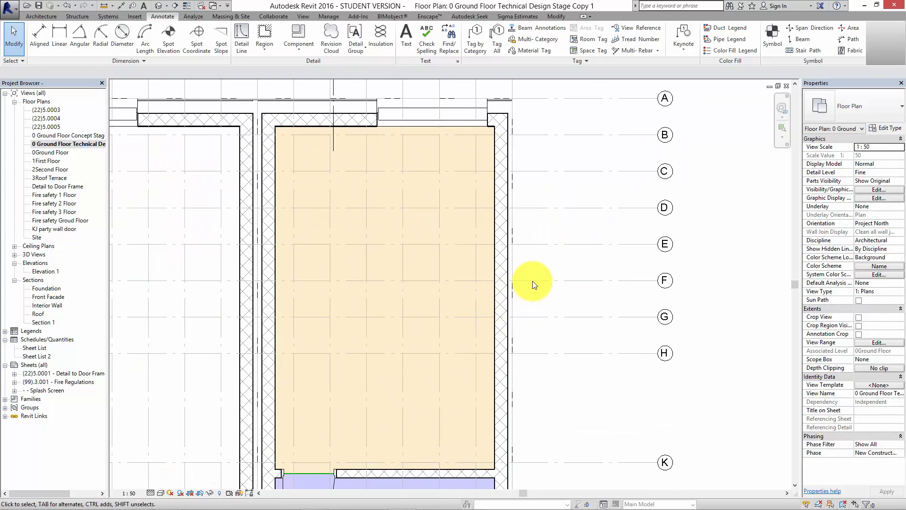
middle_drag(568, 241, 485, 262)
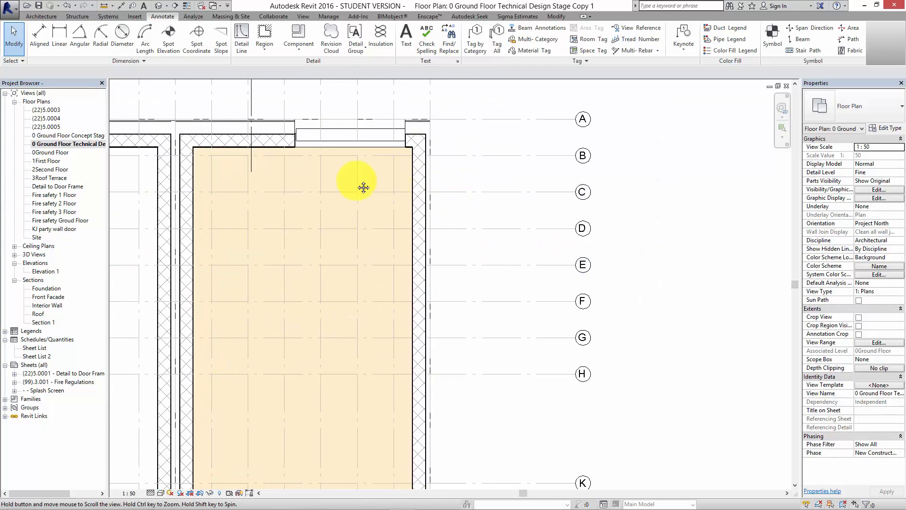
middle_drag(364, 187, 273, 180)
middle_drag(496, 260, 443, 253)
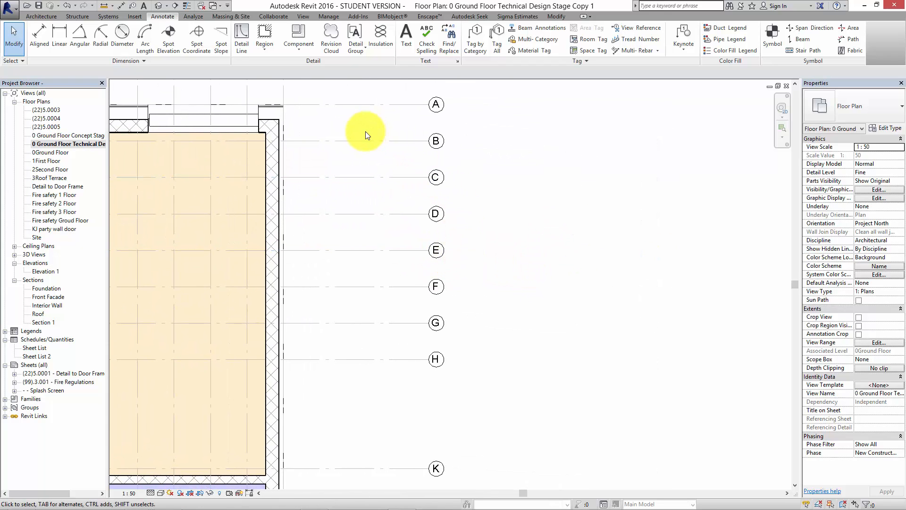
middle_drag(509, 188, 488, 193)
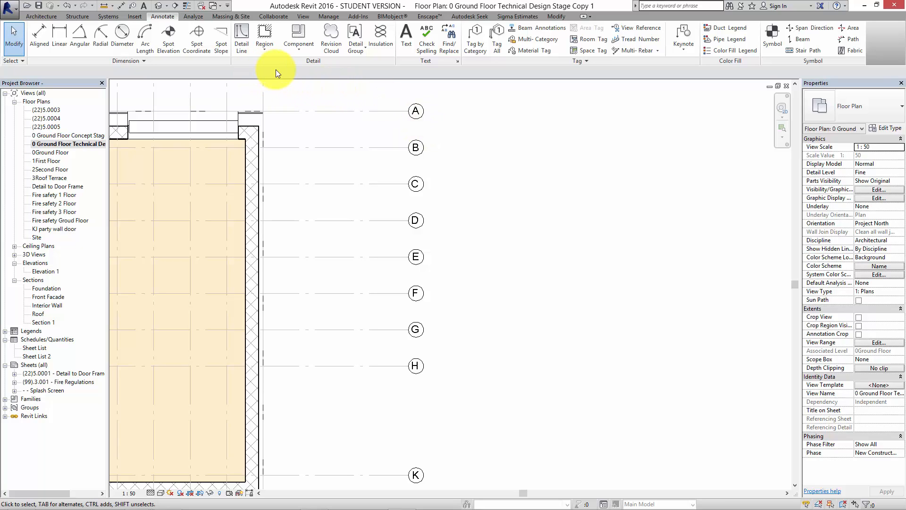
click(299, 51)
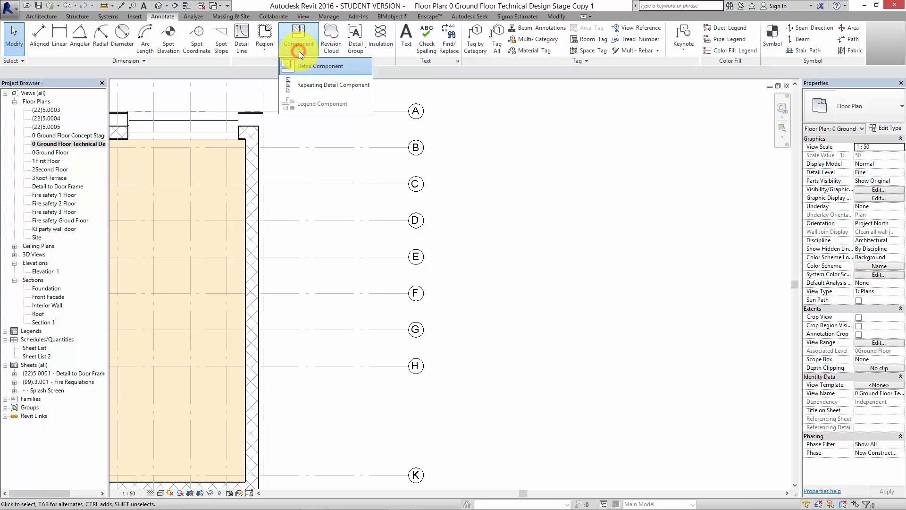
click(320, 85)
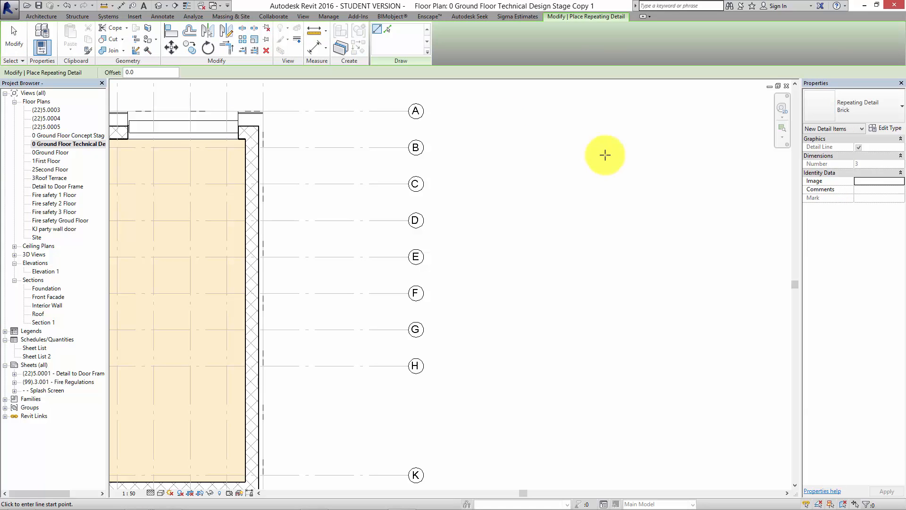
click(606, 149)
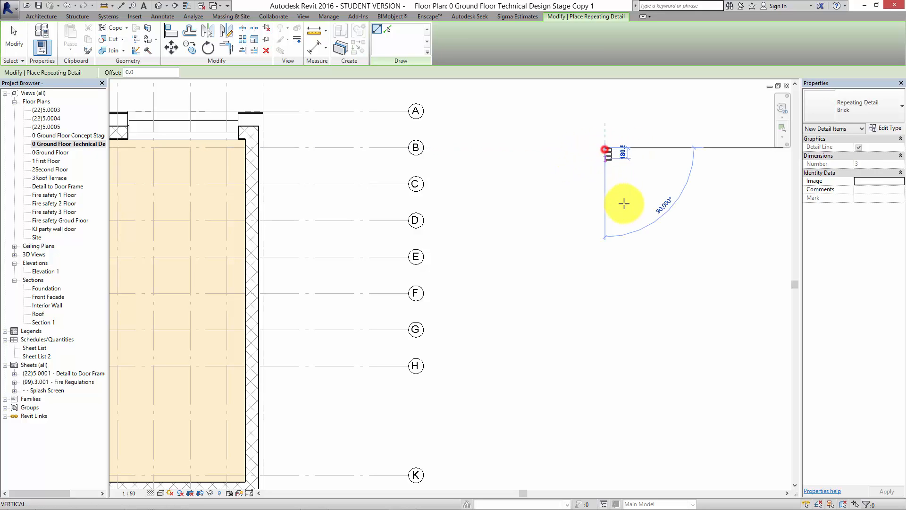
click(606, 287)
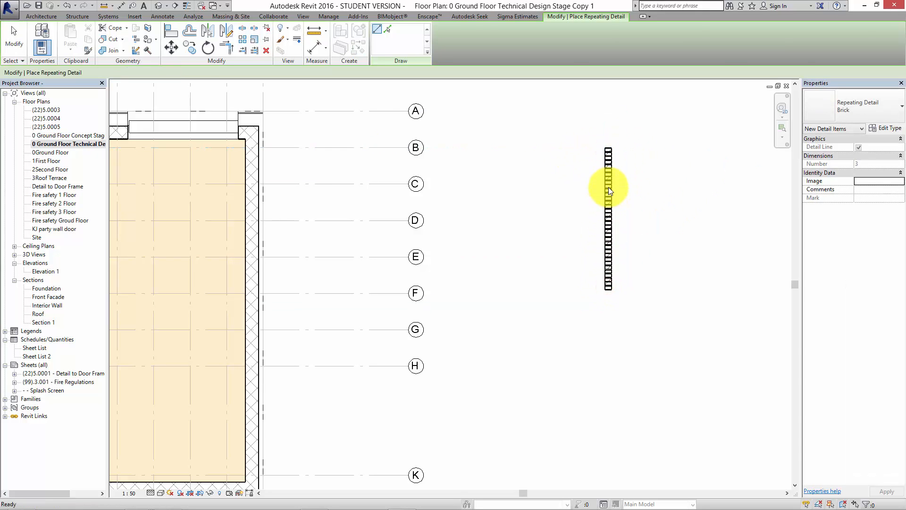
key(Escape)
scroll(608, 186, up, 3)
click(572, 204)
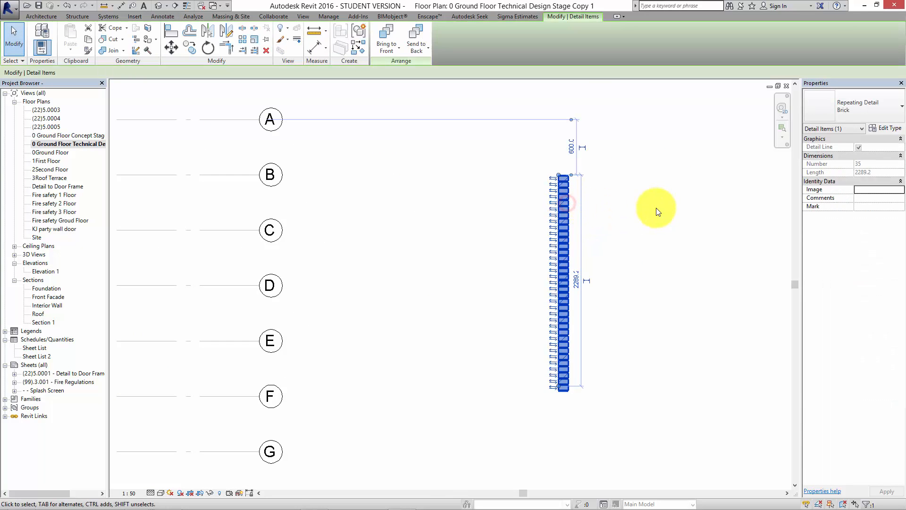
click(886, 132)
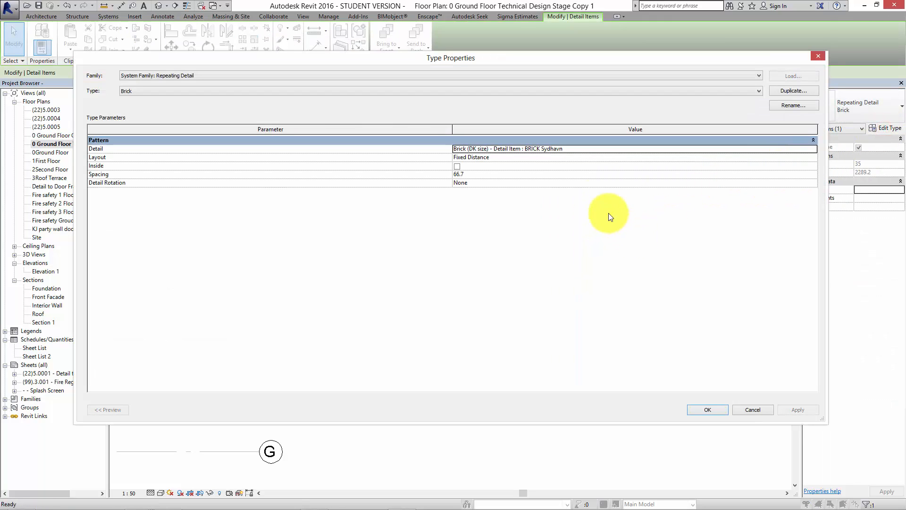
click(569, 150)
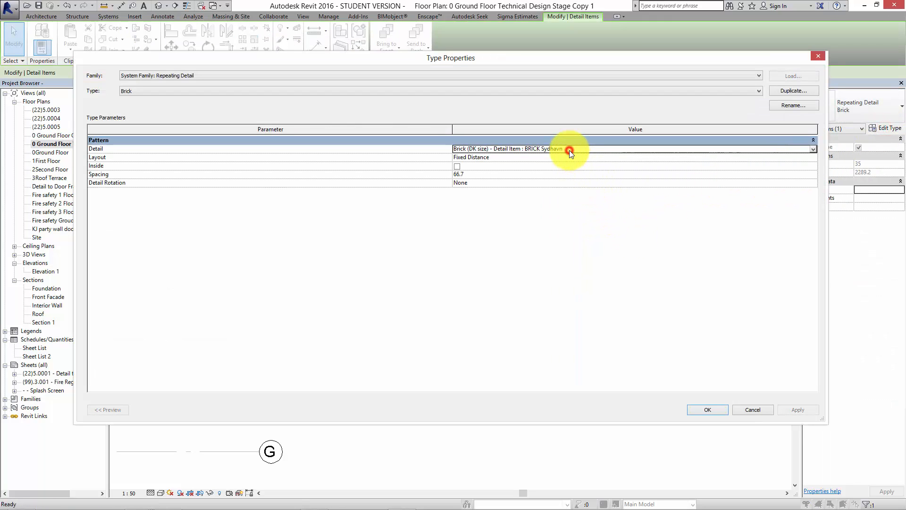
click(508, 174)
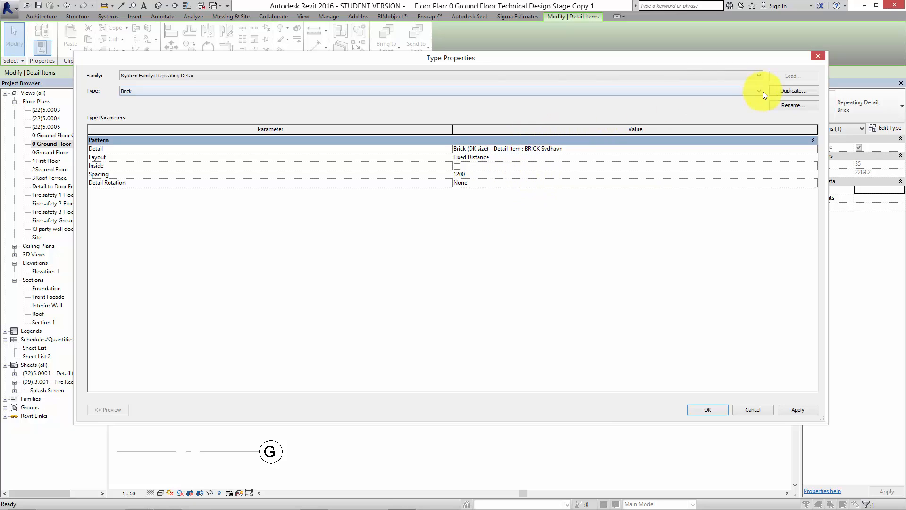
click(798, 409)
click(755, 409)
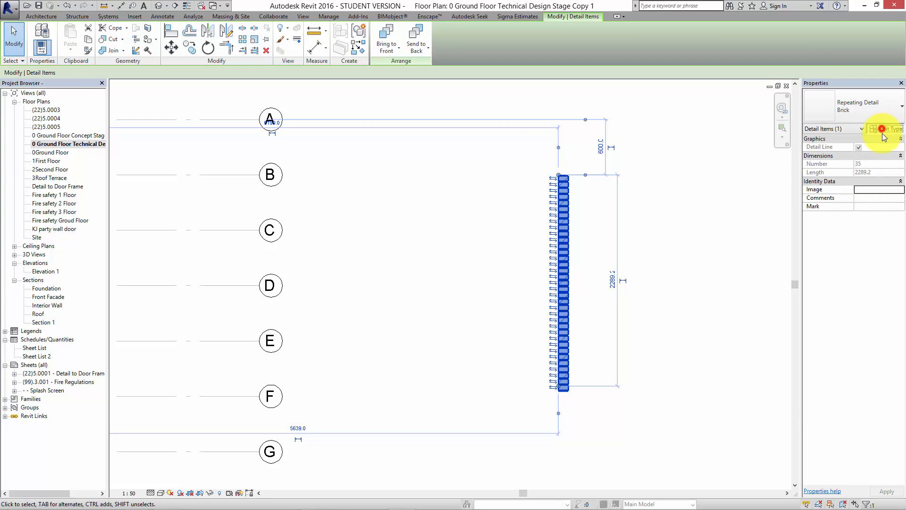
Duplicate the selected Brick repeating detail type under the name Concrete Panel.
click(882, 129)
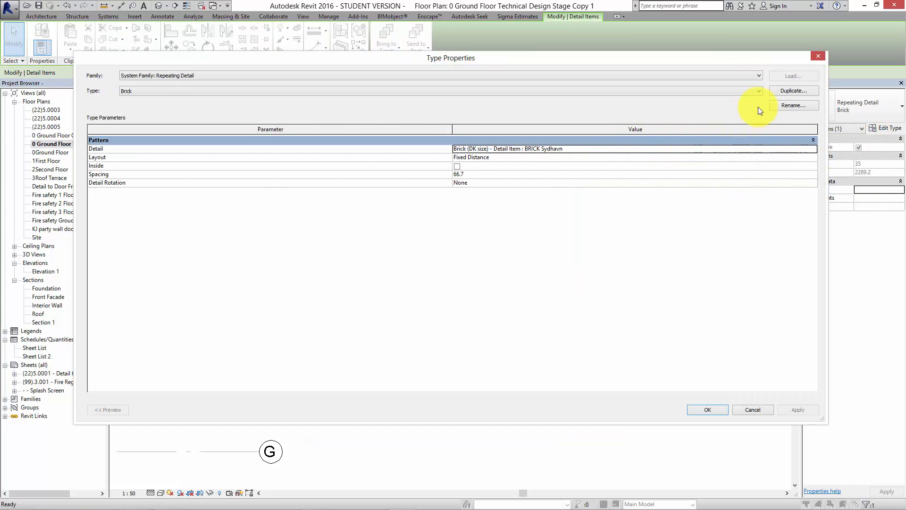
click(778, 91)
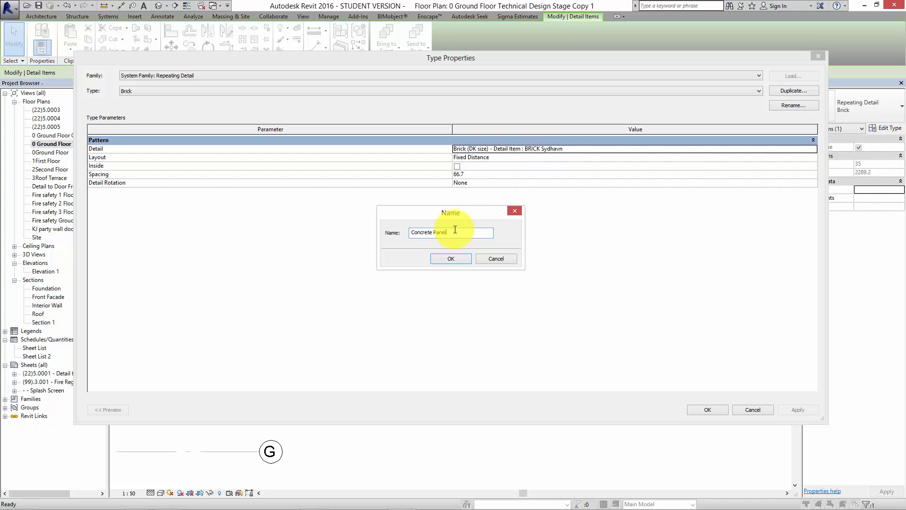
click(458, 259)
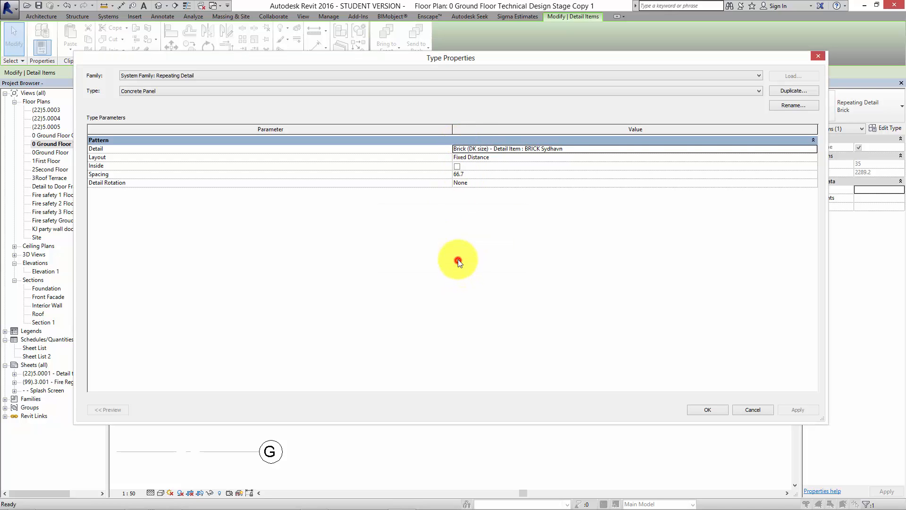
Keep BRICK Sydhavn as the Concrete Panel type's detail, set its spacing to 1200 and accept the type changes.
click(613, 149)
click(813, 149)
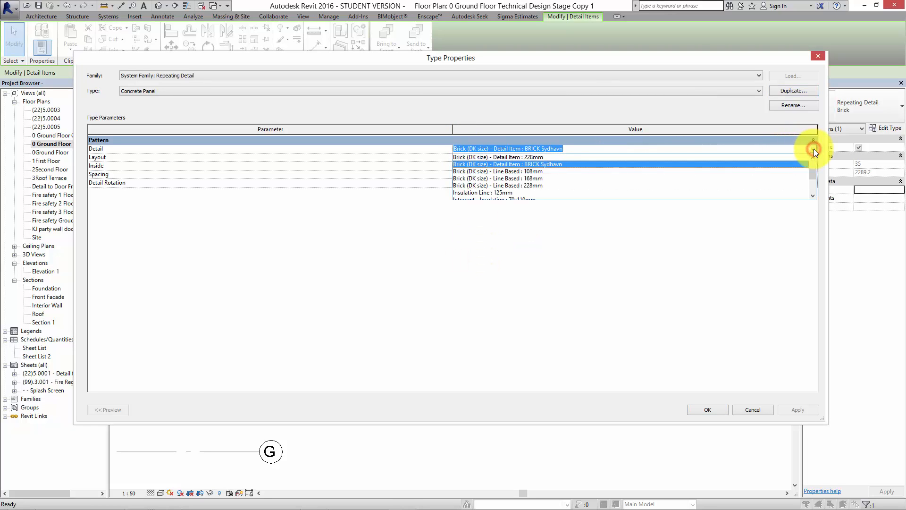
click(813, 147)
click(709, 314)
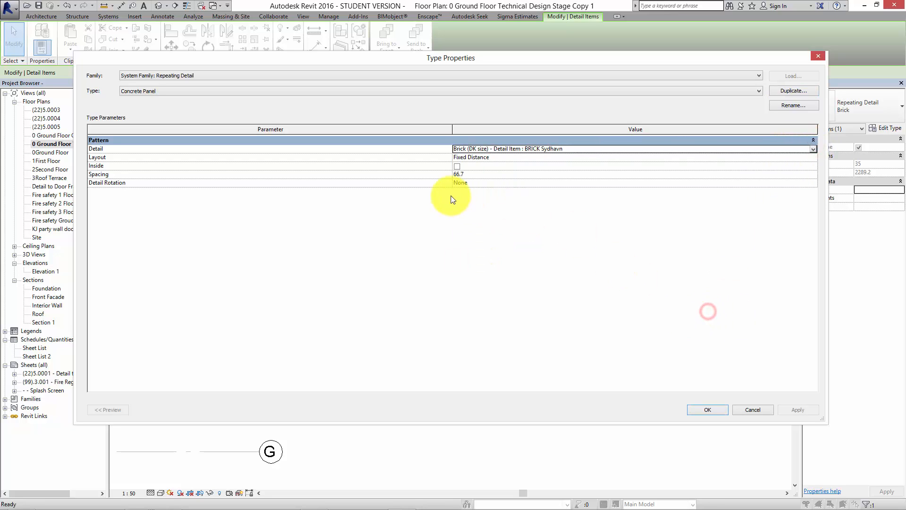
click(469, 176)
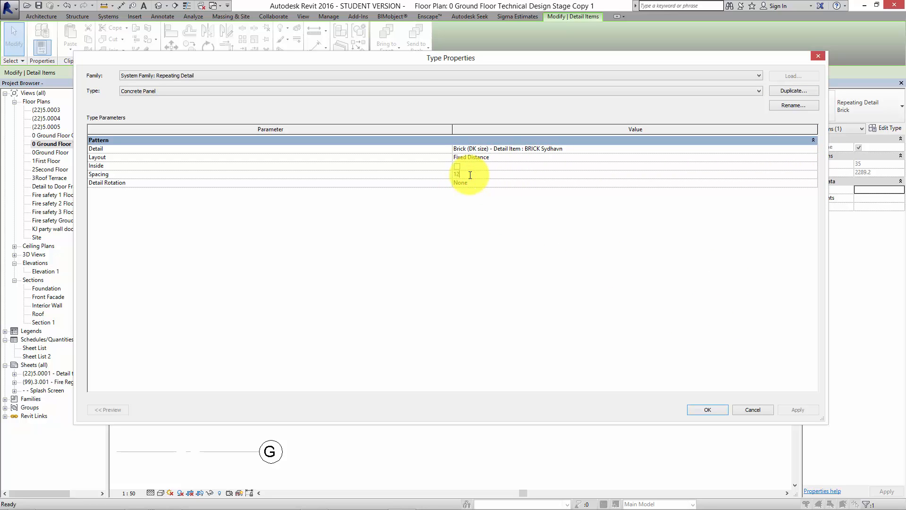
click(707, 409)
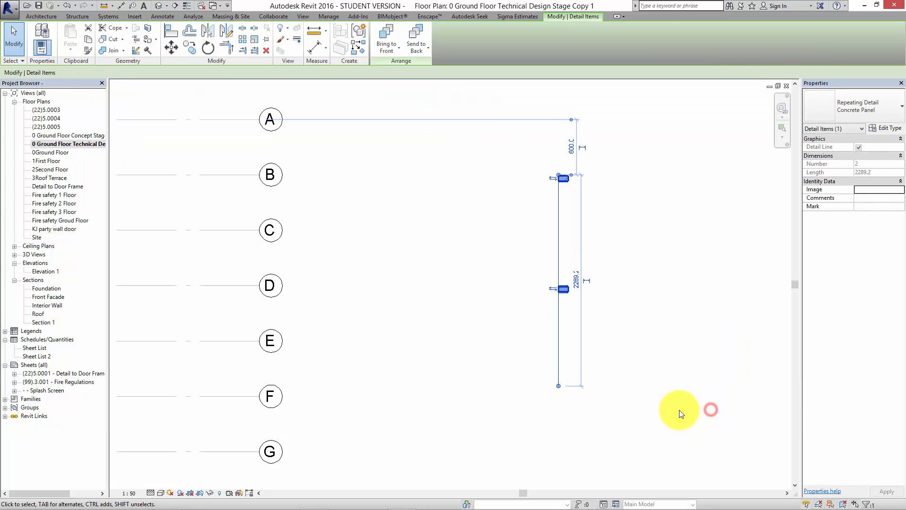
Stretch the lower end of the Concrete Panel repeating detail downward to a length of about 4295 mm.
click(676, 394)
middle_drag(676, 394, 601, 378)
click(490, 275)
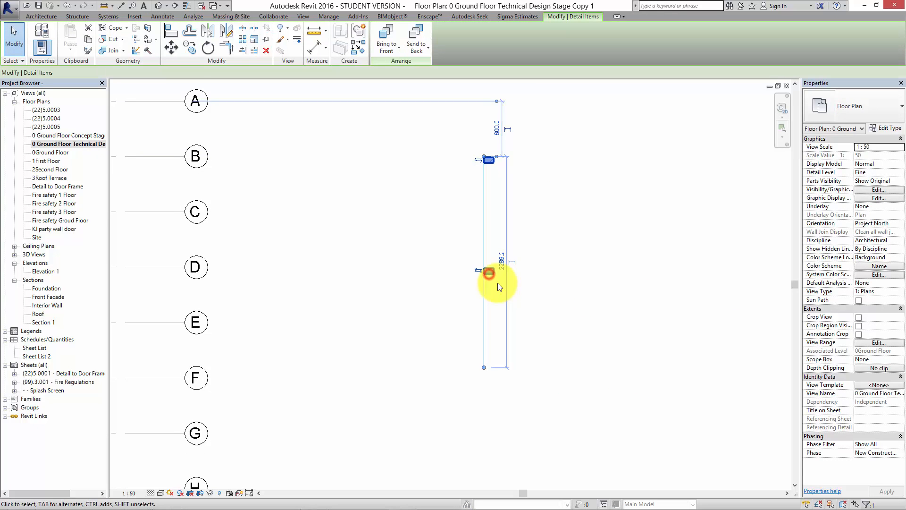
scroll(493, 277, down, 2)
drag(488, 338, 488, 460)
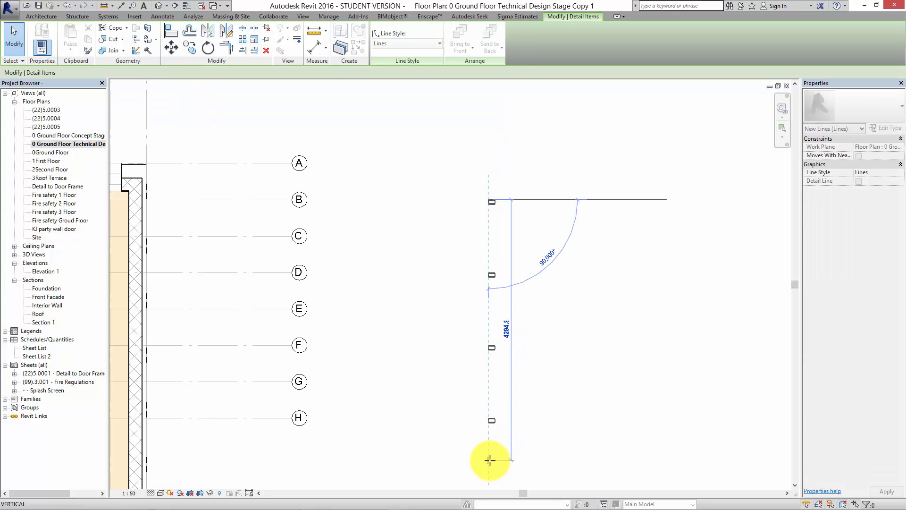
click(628, 292)
Examine the type properties of the Concrete Panel repeating detail.
scroll(507, 282, up, 4)
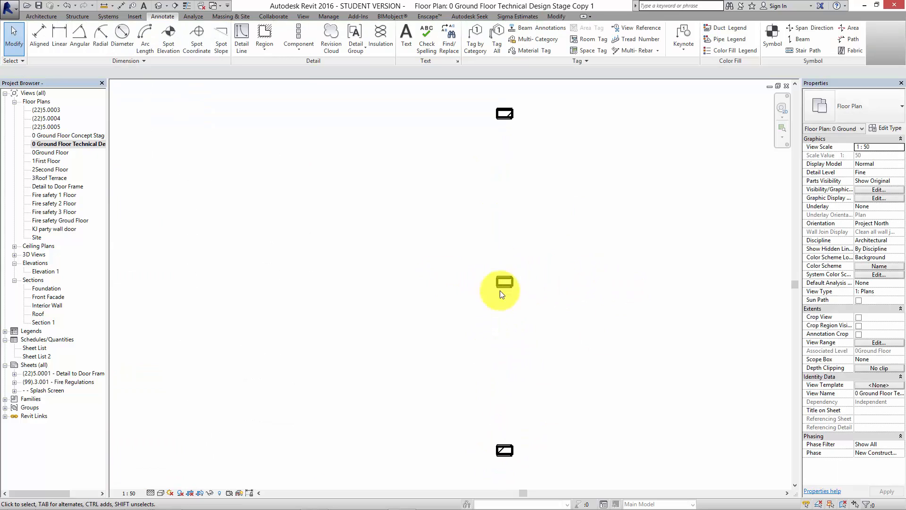
click(511, 281)
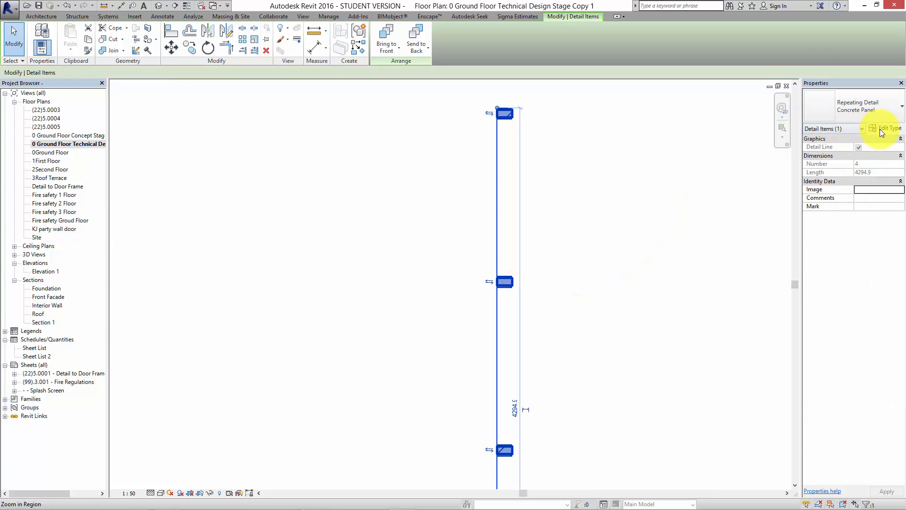
click(885, 128)
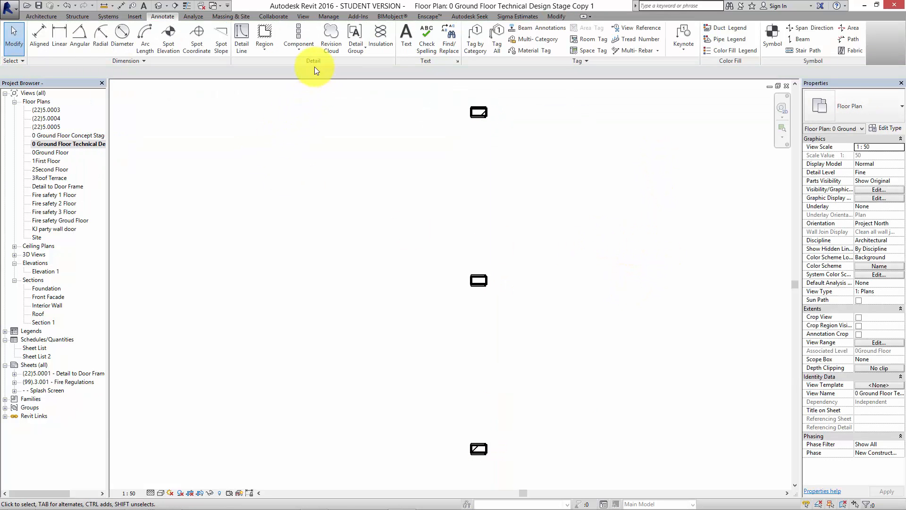
Place one BRICK Sydhavn detail component about 1159 mm to the right of the repeating detail, between its first two units.
click(304, 49)
click(315, 65)
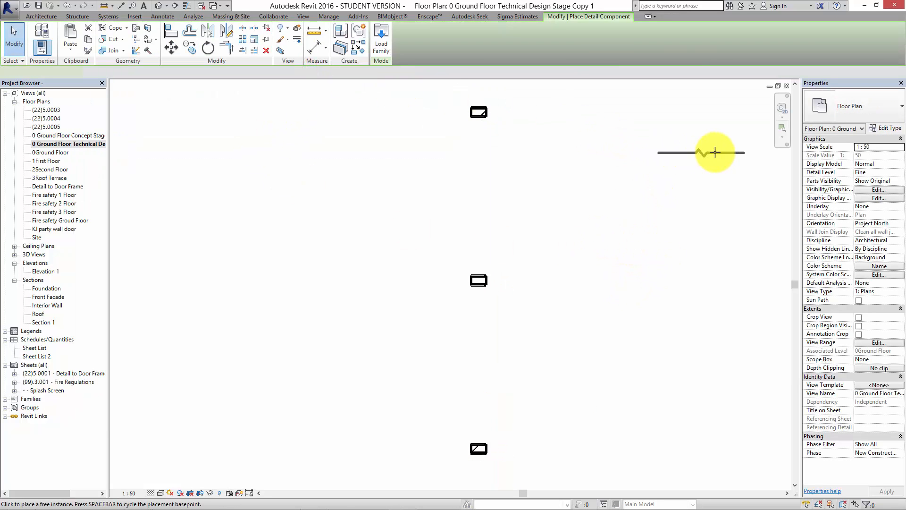
click(876, 108)
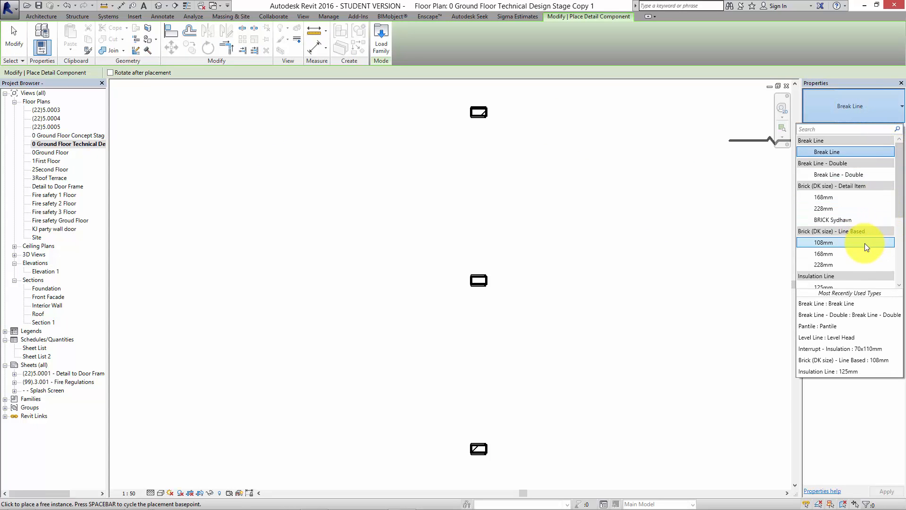
click(851, 219)
click(633, 257)
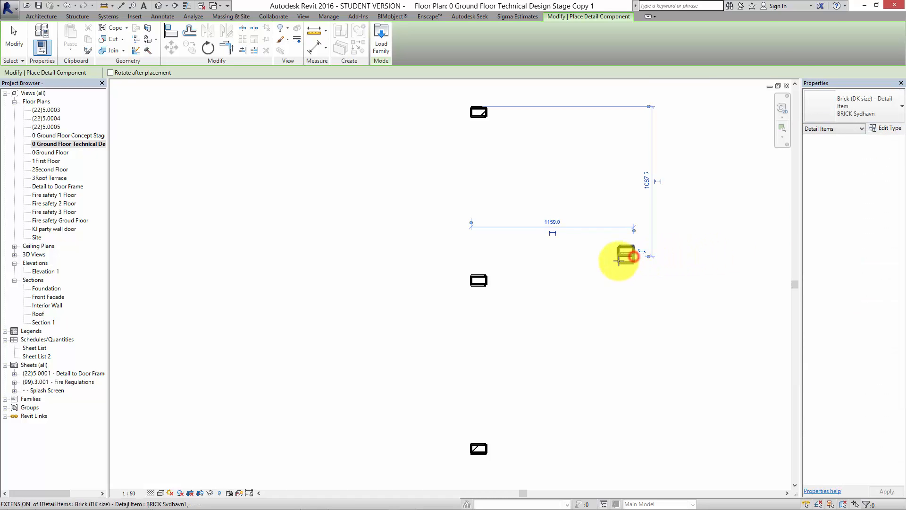
key(Escape)
key(Escape)
Open the family of the separately placed BRICK Sydhavn component for editing.
scroll(625, 239, up, 5)
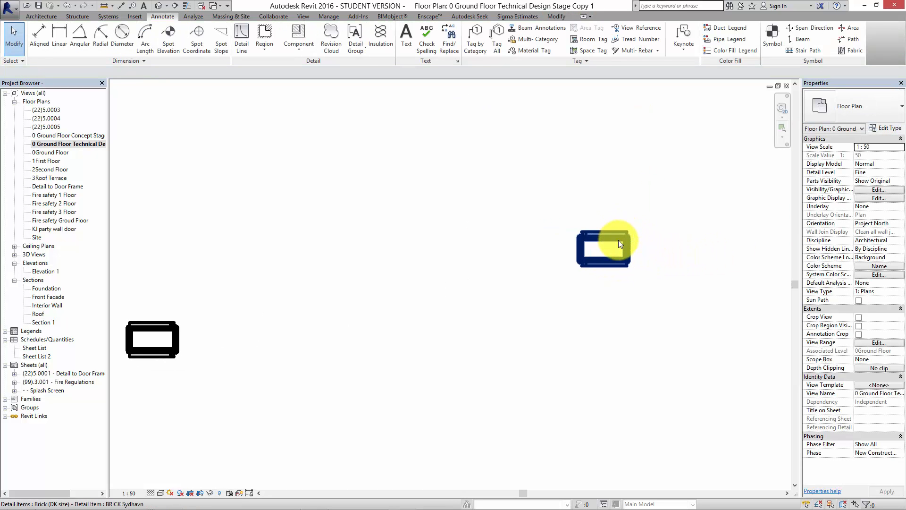
click(619, 241)
click(376, 45)
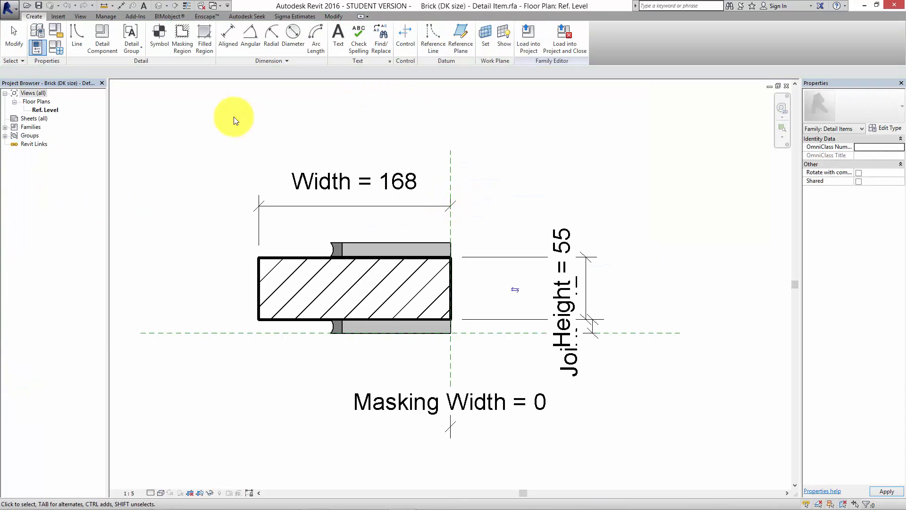
Save the brick detail item family as a new family file named Concrete Panel on the Desktop.
click(10, 9)
mouse_move(44, 120)
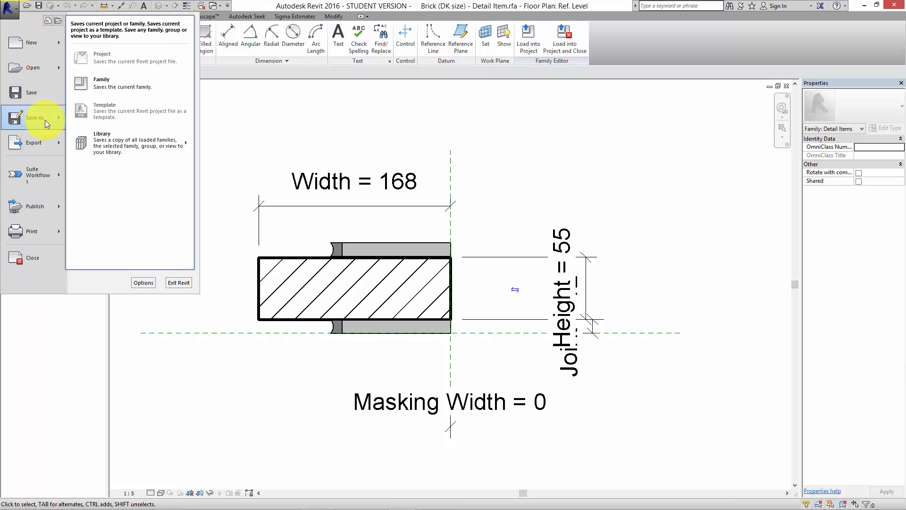
click(100, 93)
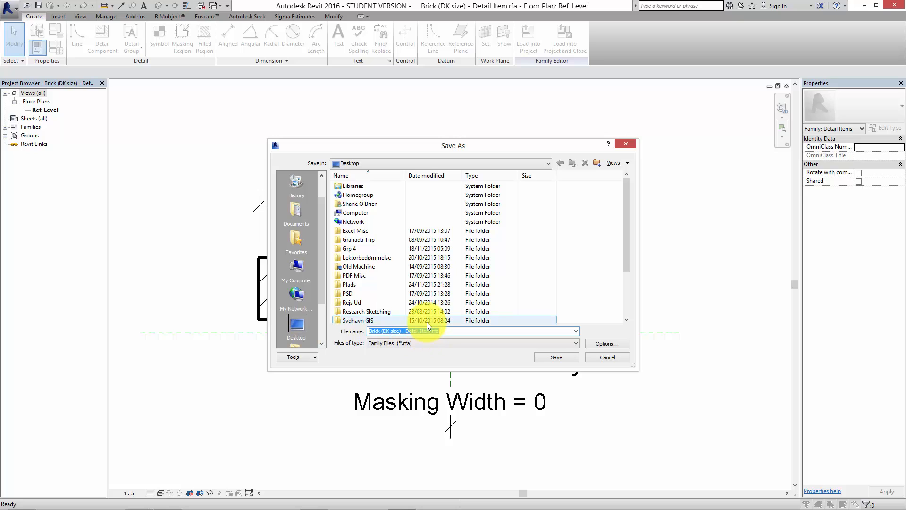
text(Concrete Panel)
click(554, 357)
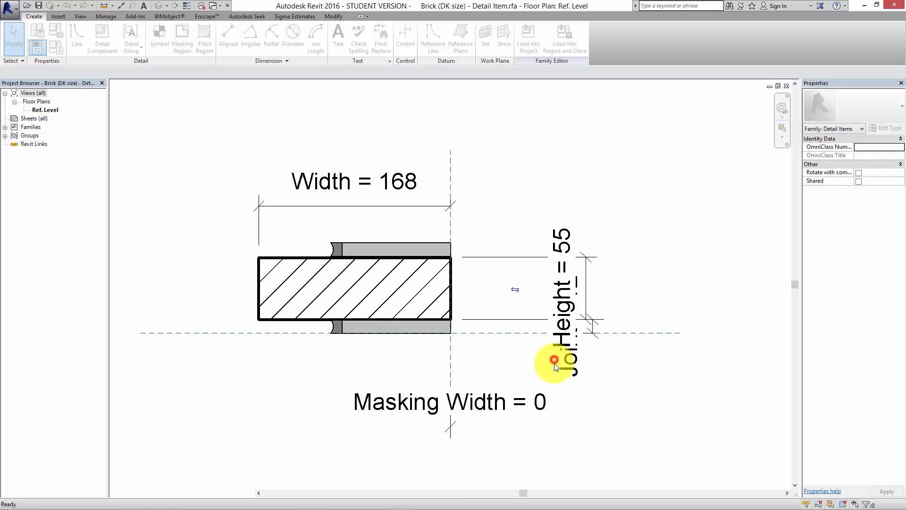
Delete all brick geometry, joints and dimensions from the Concrete Panel family, keeping only the two centre reference planes.
scroll(489, 290, down, 3)
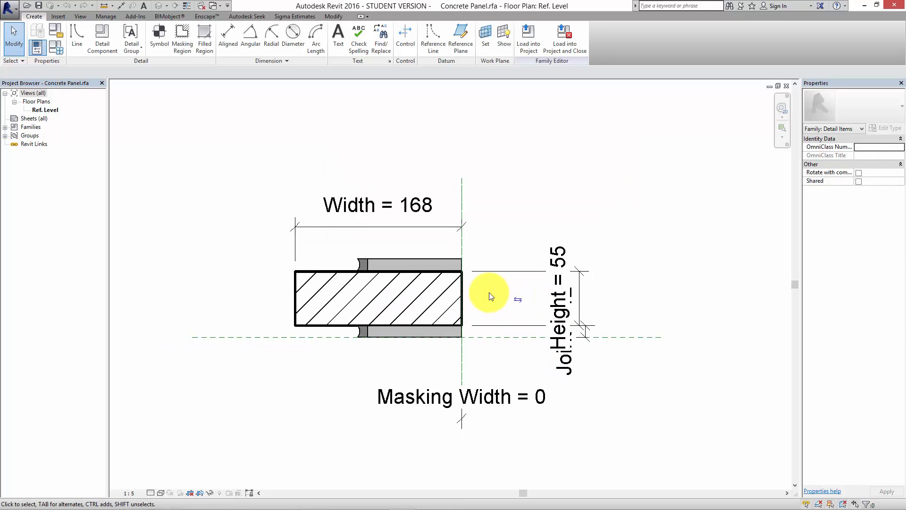
scroll(488, 289, down, 1)
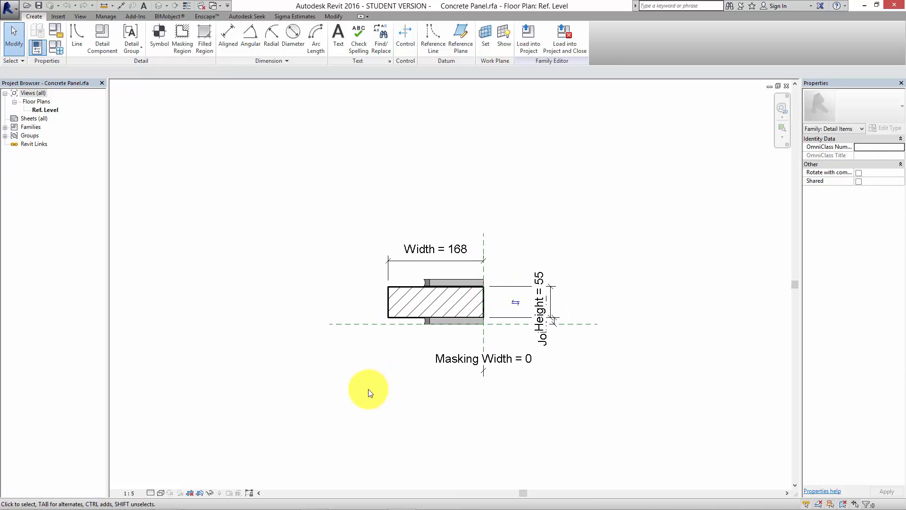
drag(352, 371, 573, 197)
key(Delete)
middle_drag(542, 305, 489, 354)
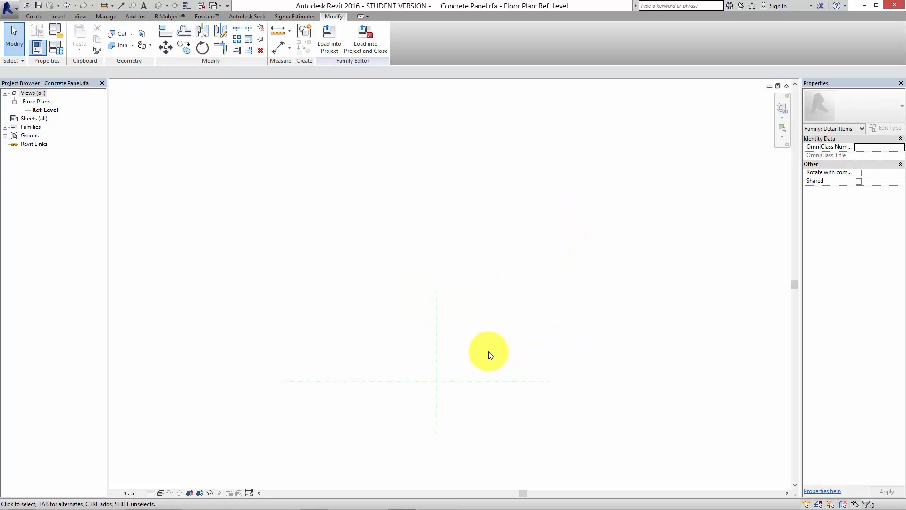
click(306, 244)
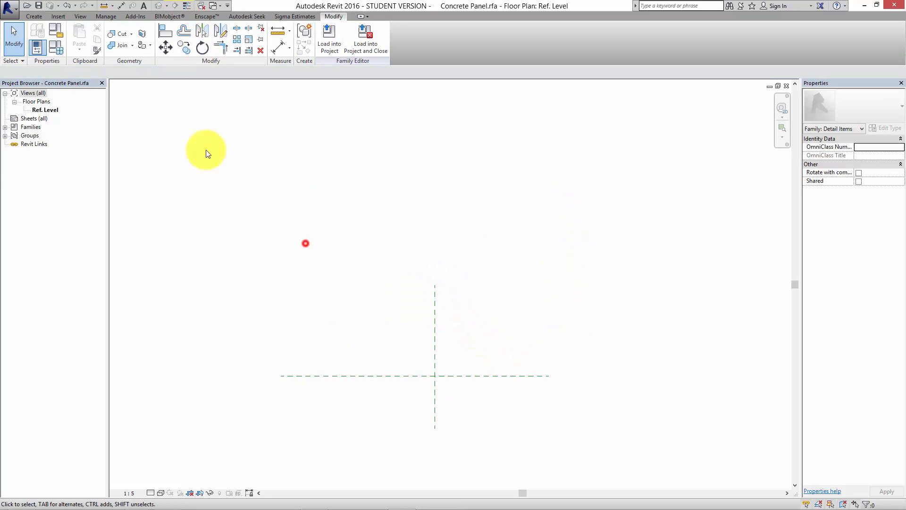
Draw a rectangle about 64 mm wide and 328 mm high, up and right from the reference planes' intersection, using detail item lines.
click(34, 16)
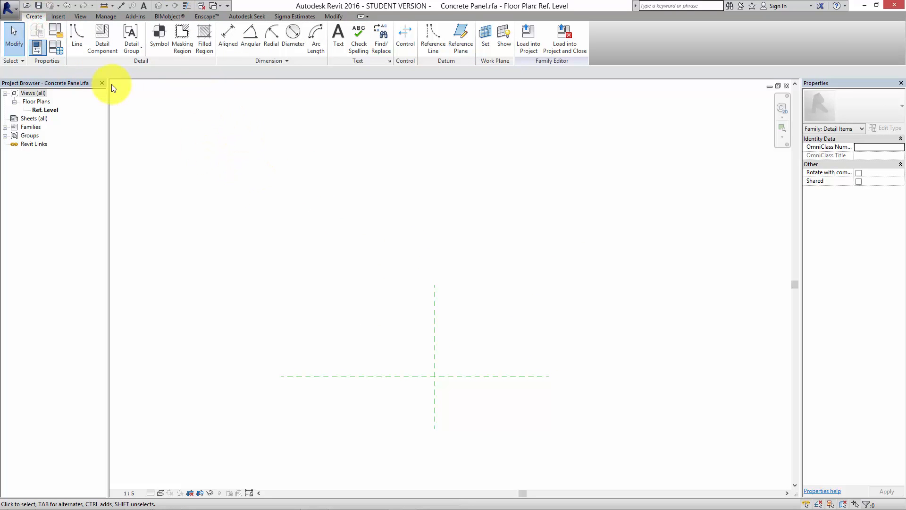
click(77, 37)
click(334, 29)
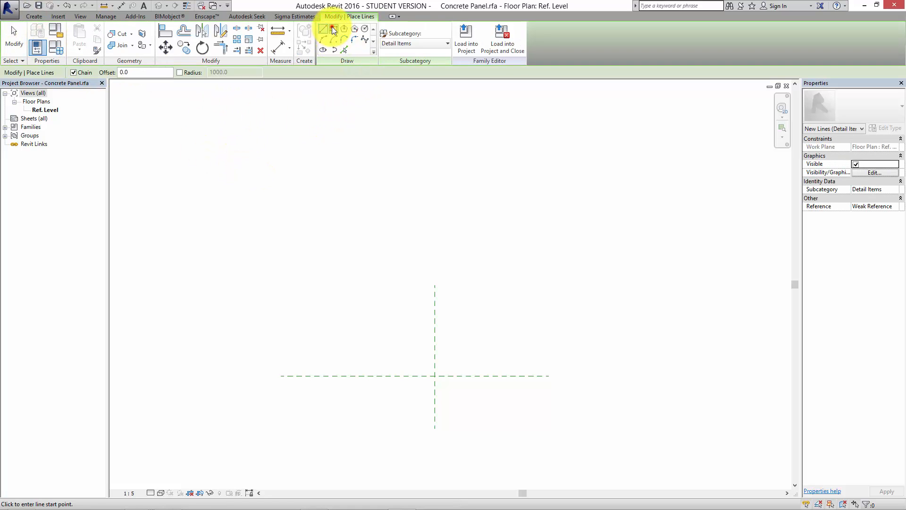
click(435, 376)
scroll(472, 297, down, 3)
click(474, 261)
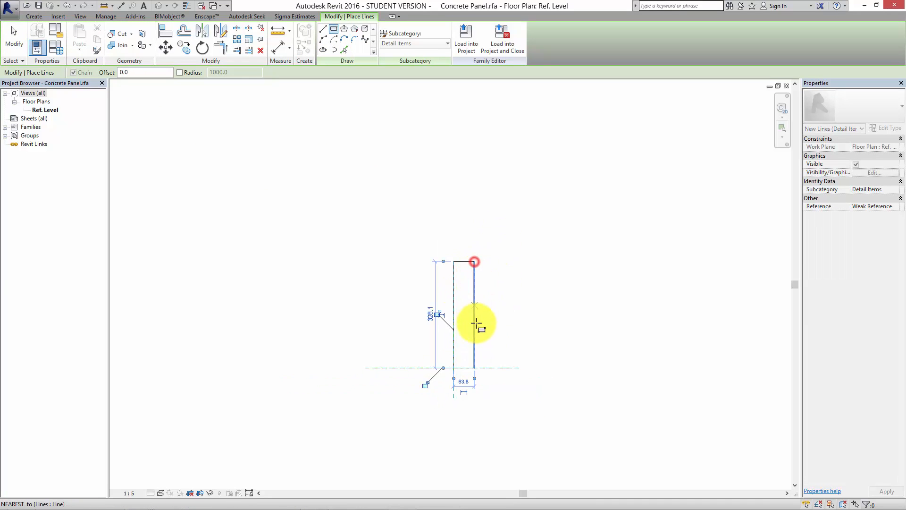
key(Escape)
key(Escape)
Select the rectangle's right edge and open its width dimension for editing.
scroll(472, 349, up, 4)
click(477, 355)
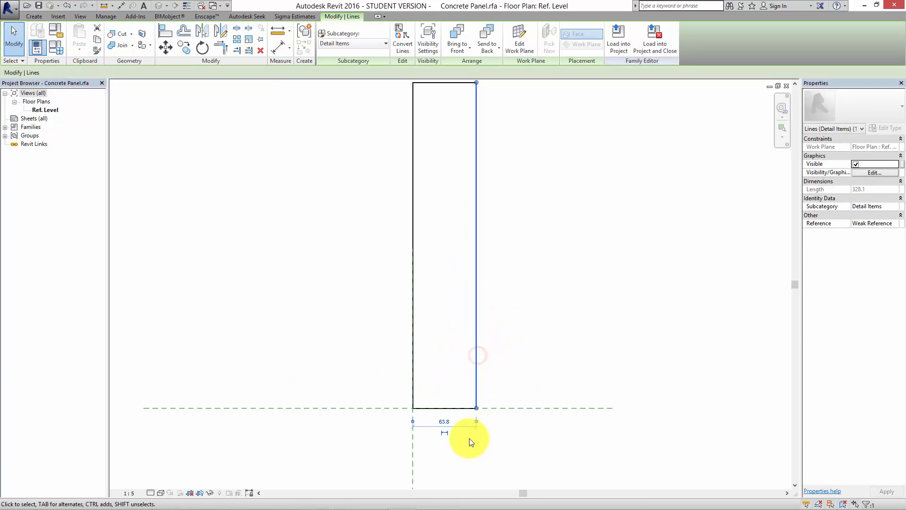
click(447, 415)
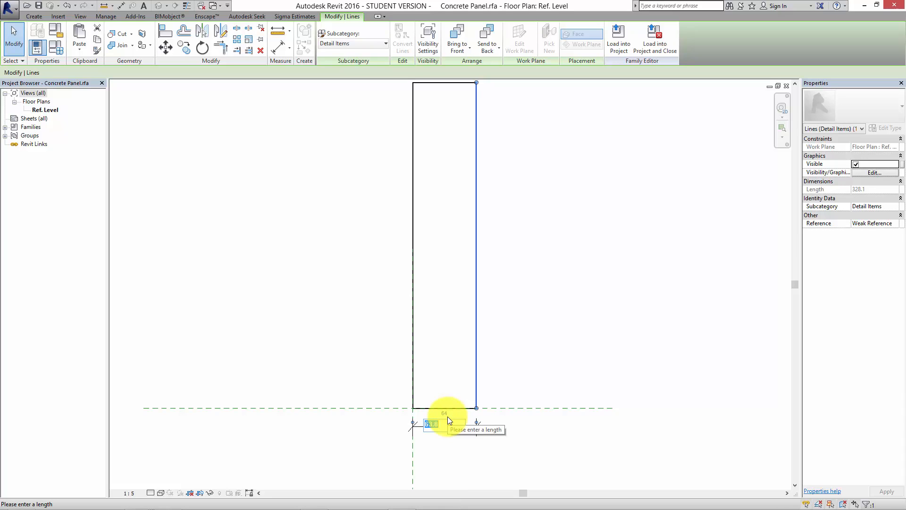
Set the rectangle's width to 230 mm and its height to 1200 mm.
text(230)
key(Return)
scroll(448, 417, down, 2)
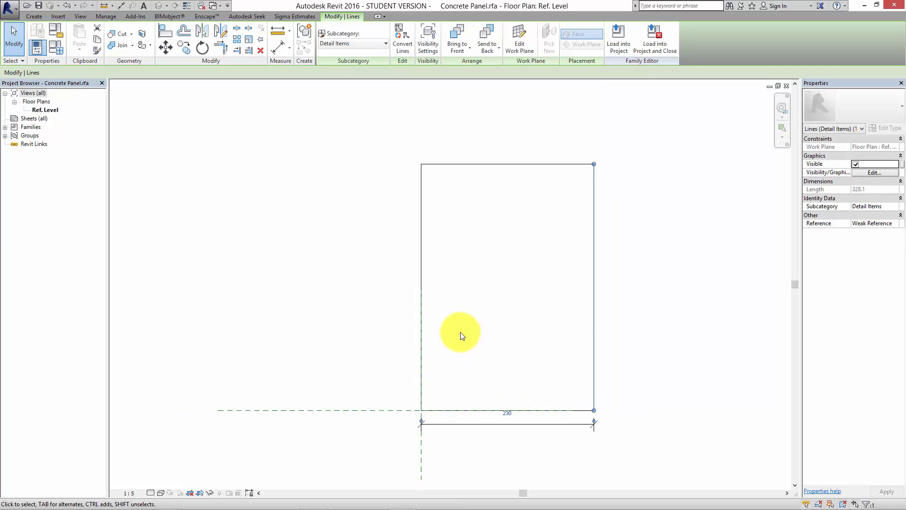
click(521, 168)
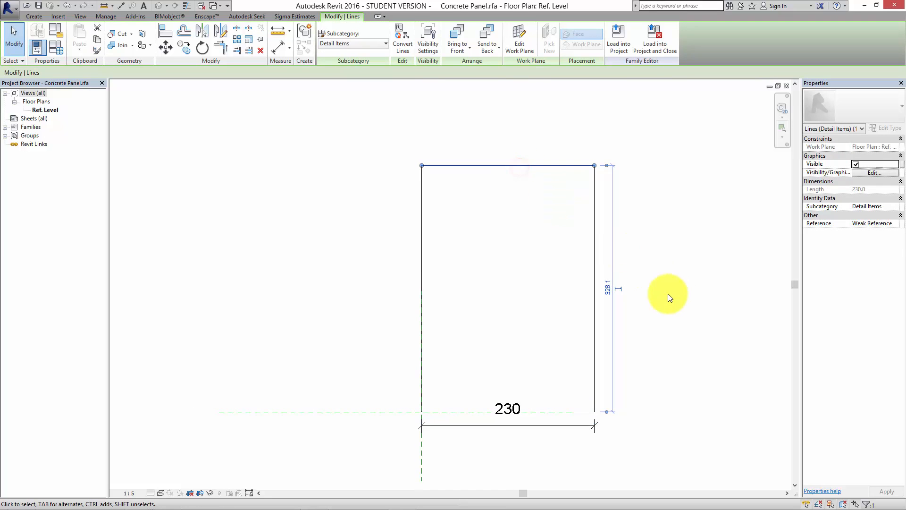
click(608, 290)
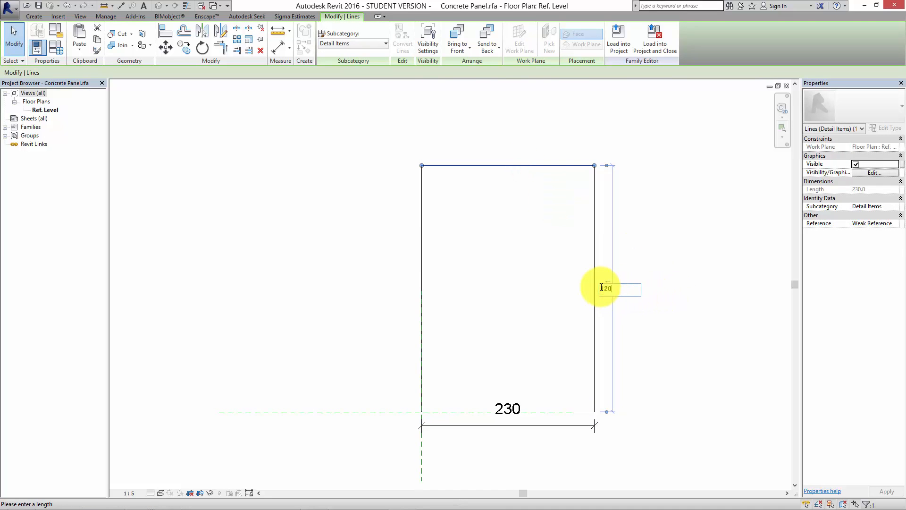
text(0)
key(Return)
scroll(638, 283, down, 3)
key(Escape)
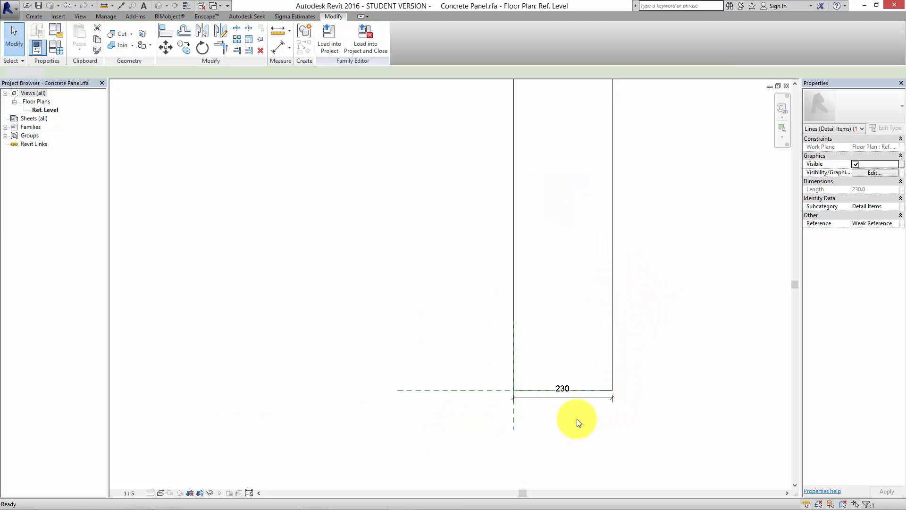
Delete the width dimension below the rectangle's bottom edge.
click(582, 398)
key(Delete)
middle_drag(604, 433, 611, 437)
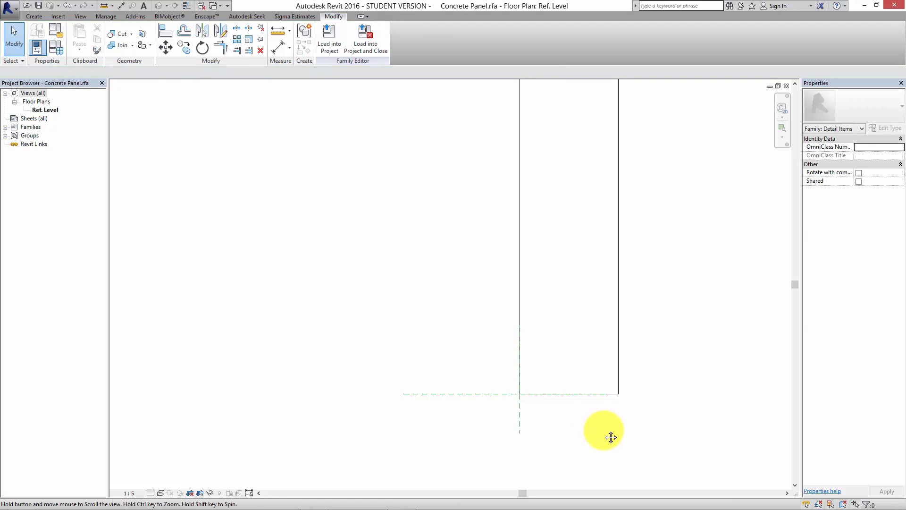
Draw chained lines from the left edge just above the base: a horizontal line stopping short of the right edge, and a diagonal up to it.
scroll(602, 426, down, 3)
scroll(592, 396, up, 2)
scroll(569, 397, up, 2)
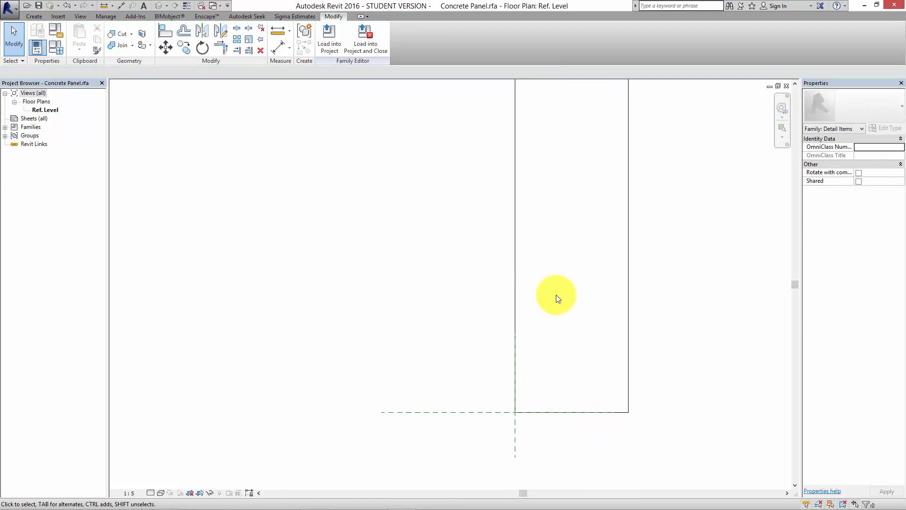
middle_drag(557, 295, 524, 277)
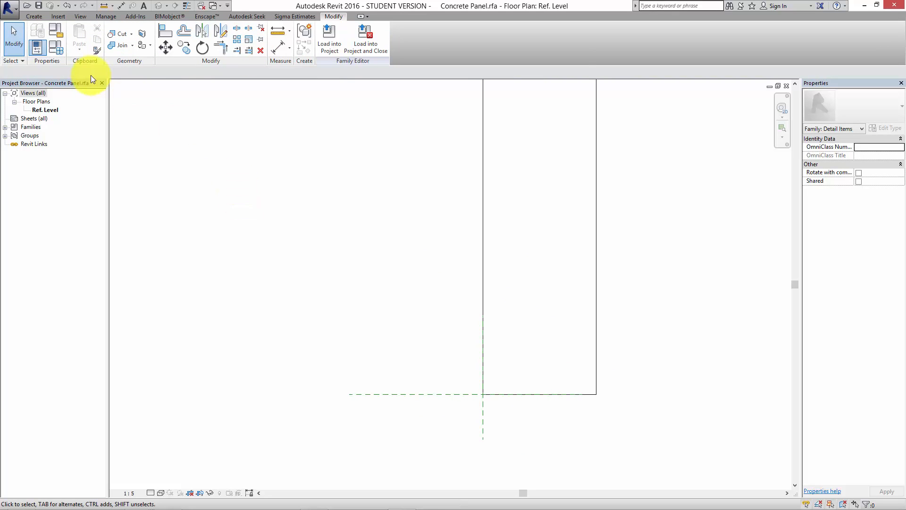
click(33, 16)
click(73, 46)
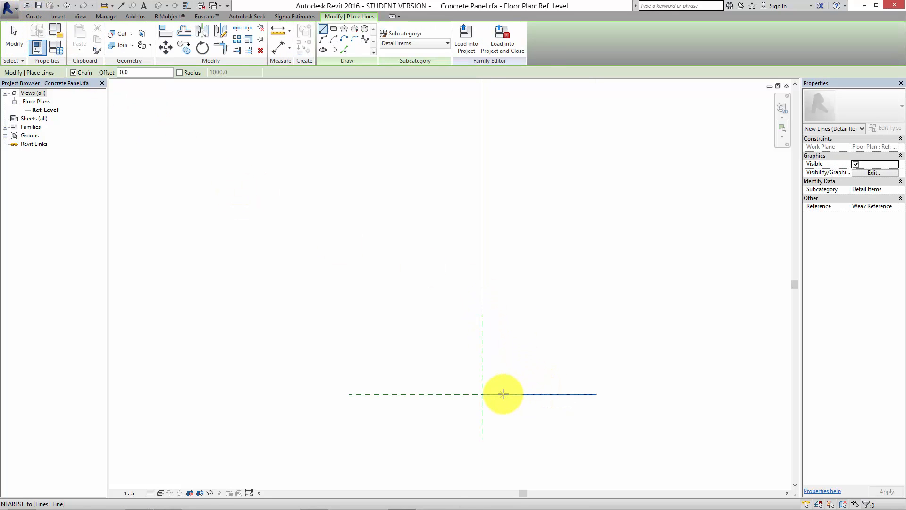
scroll(497, 387, up, 1)
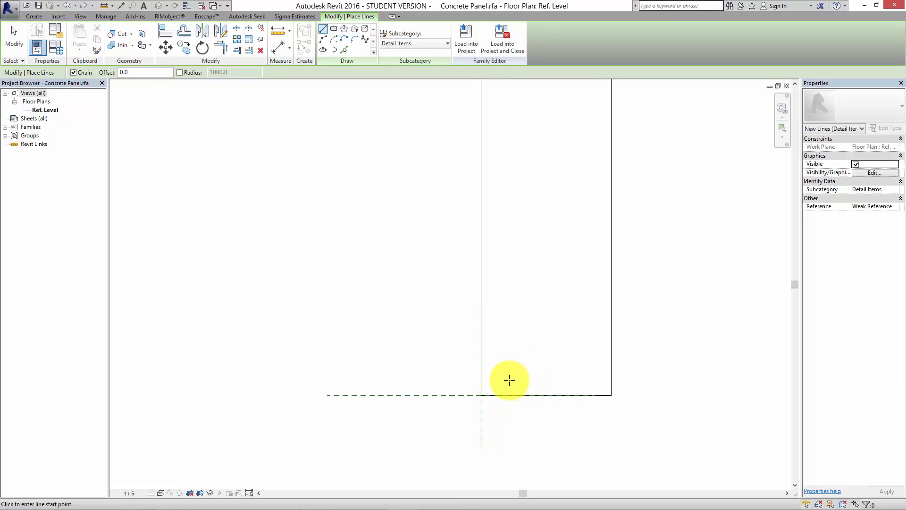
scroll(509, 380, up, 1)
click(472, 391)
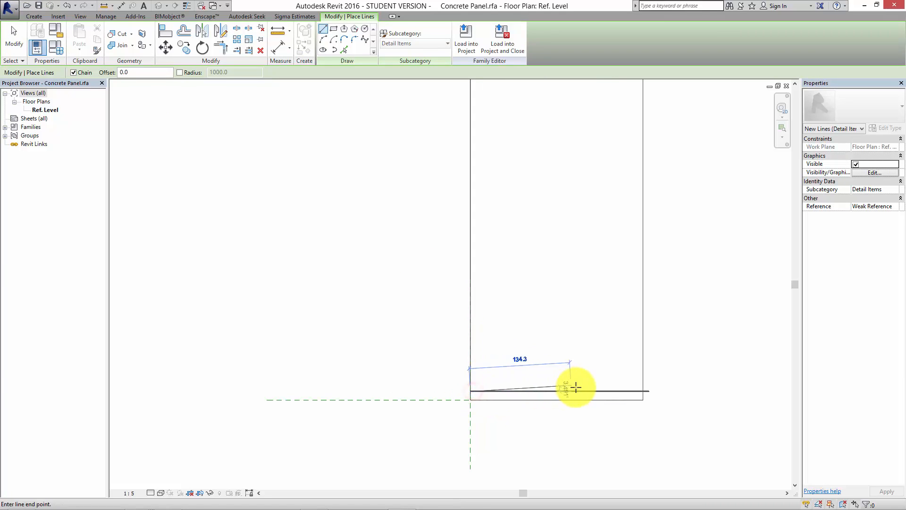
click(613, 391)
click(642, 362)
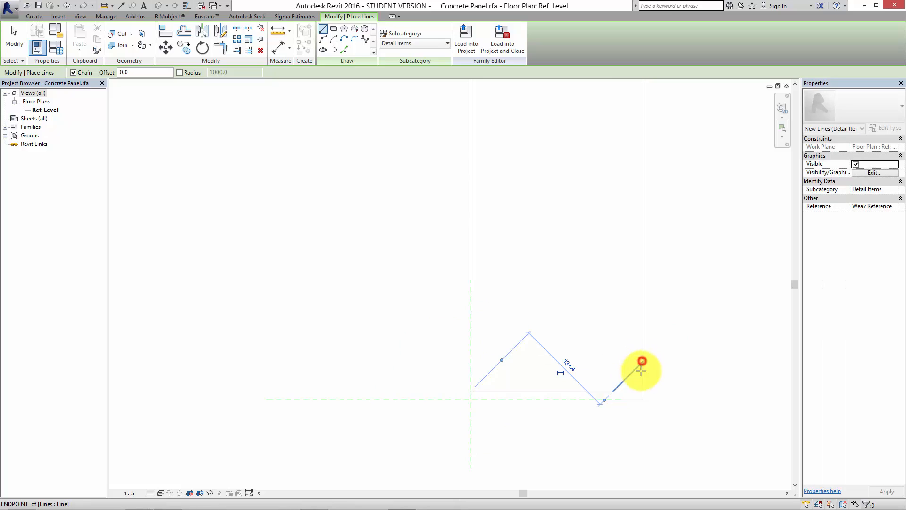
key(Escape)
key(Escape)
scroll(637, 376, down, 2)
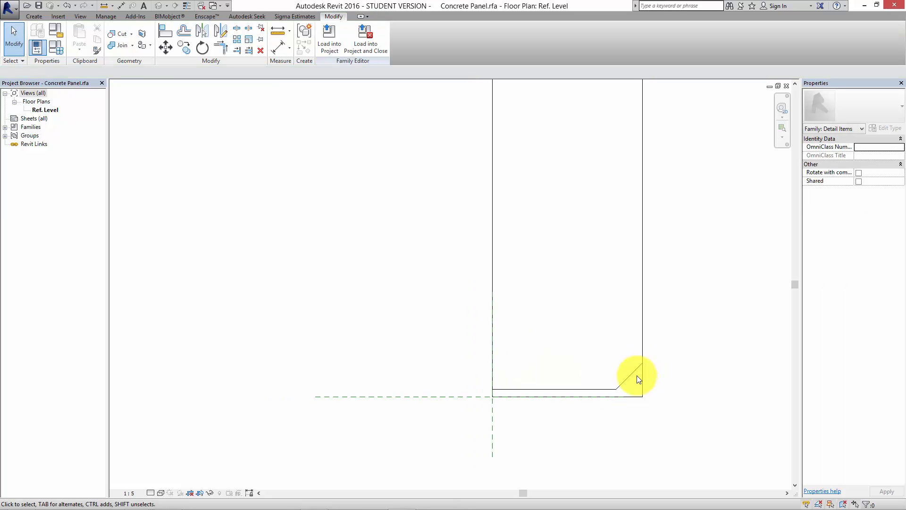
Mirror a copy of the horizontal and diagonal lines to the panel's top about a horizontal axis through the right edge's midpoint.
click(589, 387)
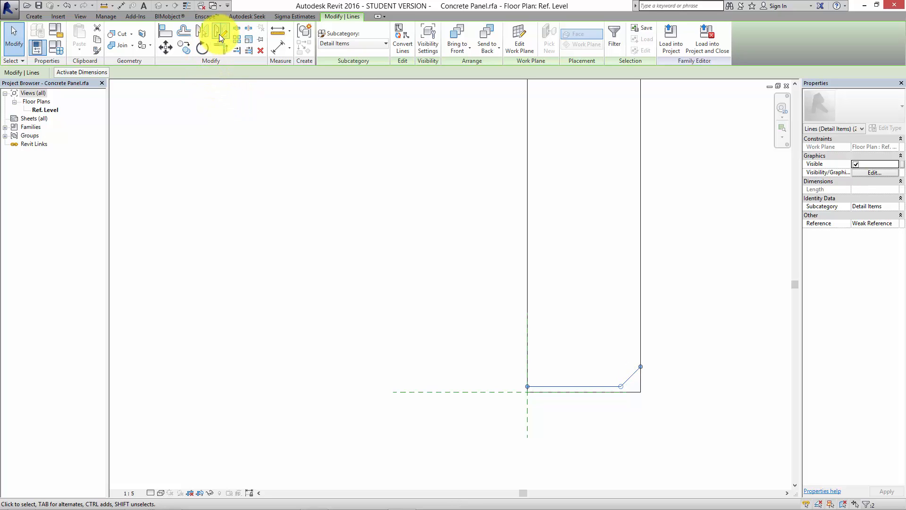
click(219, 33)
scroll(364, 334, down, 3)
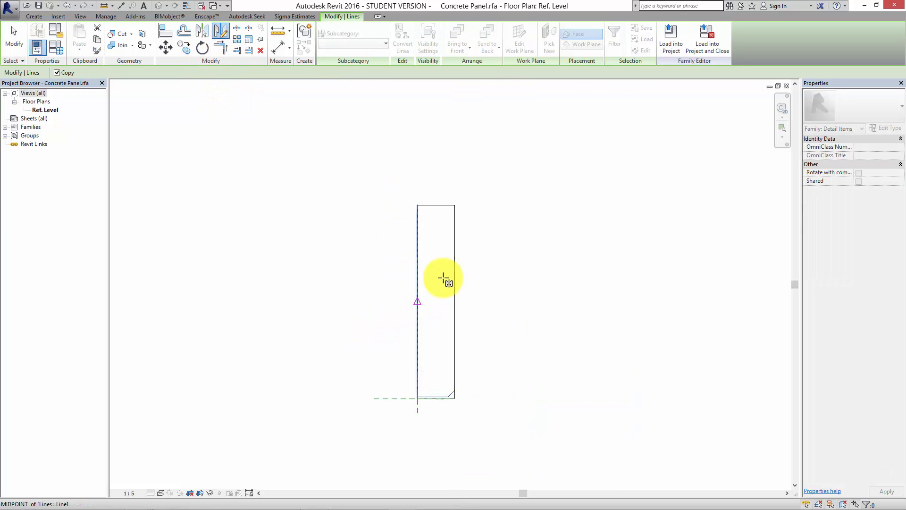
click(455, 302)
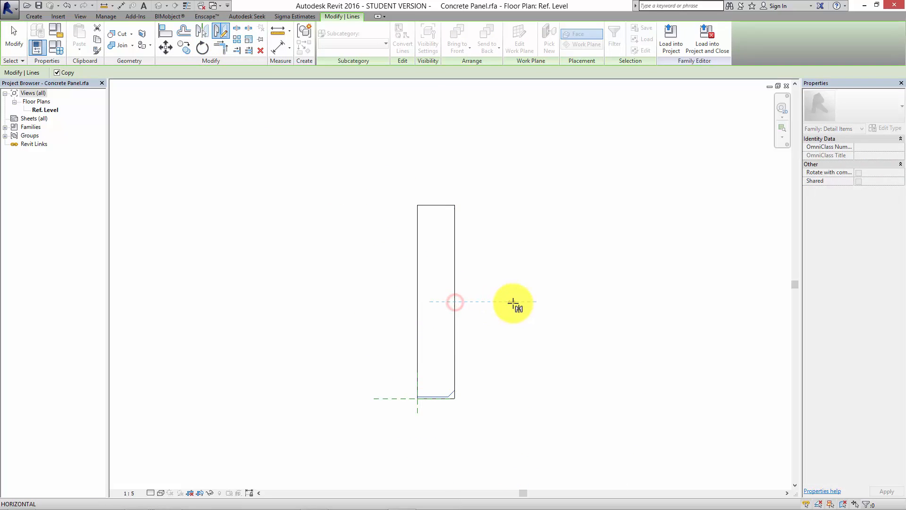
click(513, 305)
key(Escape)
Trim the panel's bottom corners, joining the left edge to the inner horizontal line and the diagonal to the right edge.
scroll(434, 400, up, 4)
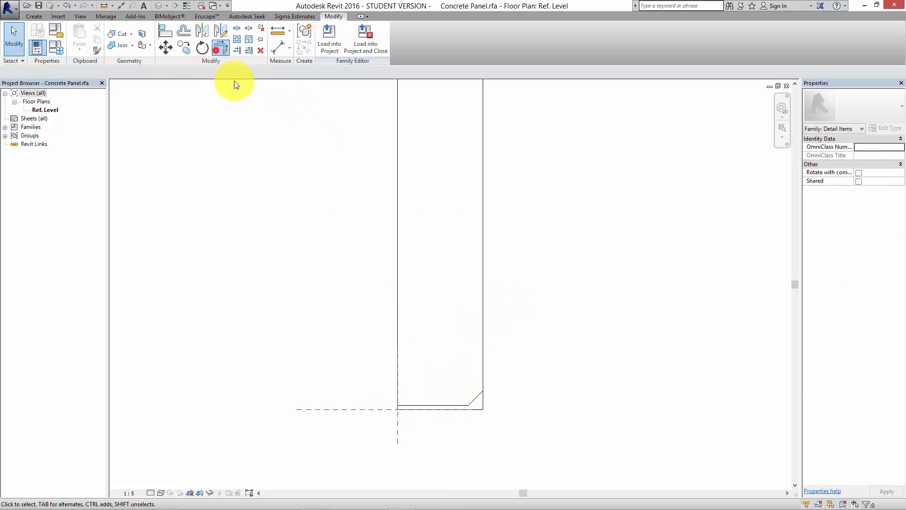
scroll(417, 394, up, 2)
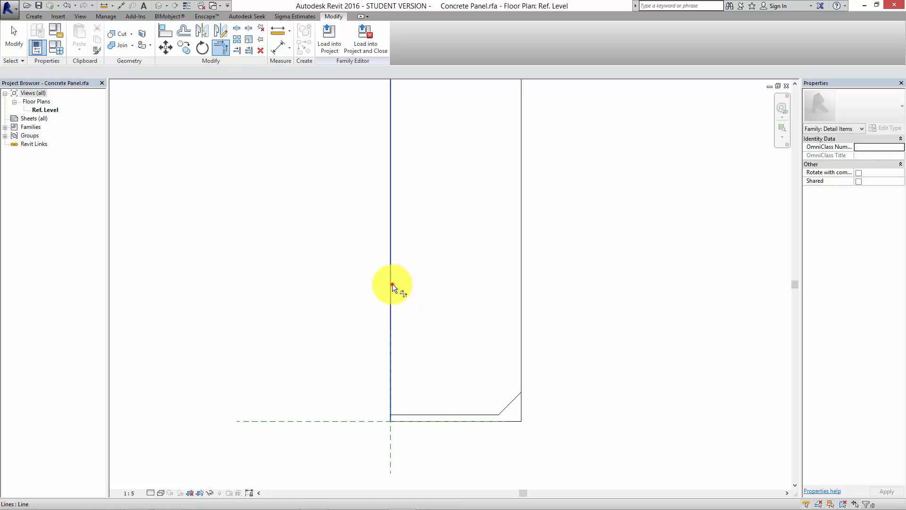
click(392, 284)
click(437, 412)
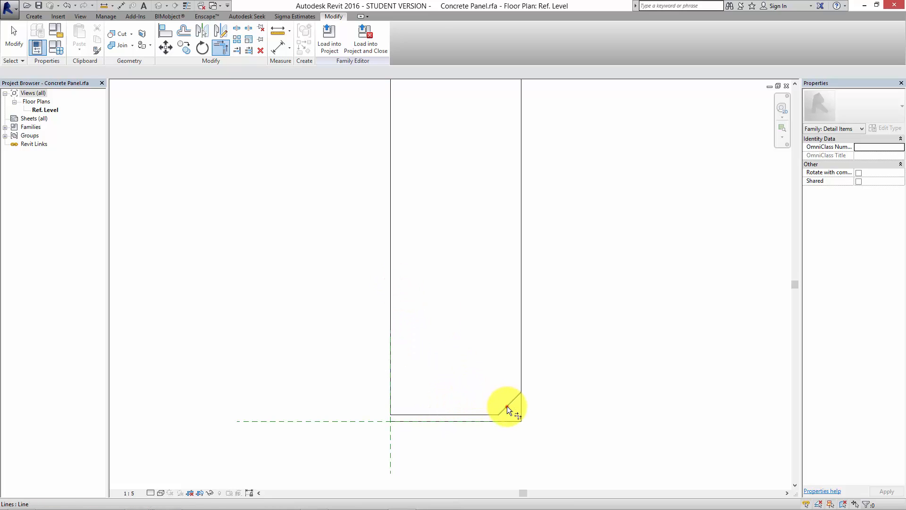
click(507, 406)
click(519, 379)
Trim the panel's top corners to the mirrored horizontal and diagonal lines, and delete the rectangle's leftover top edge.
middle_drag(519, 413, 526, 474)
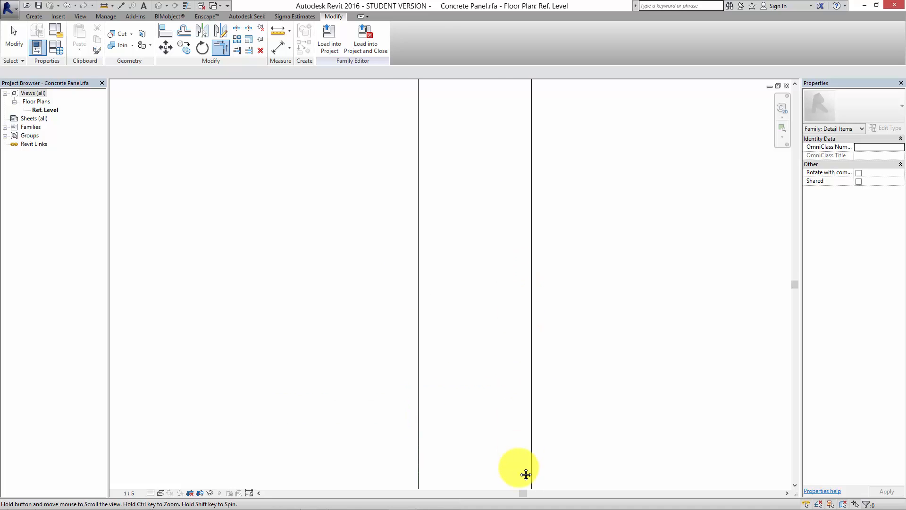
scroll(467, 203, down, 3)
middle_drag(474, 203, 488, 387)
scroll(482, 363, up, 4)
click(547, 196)
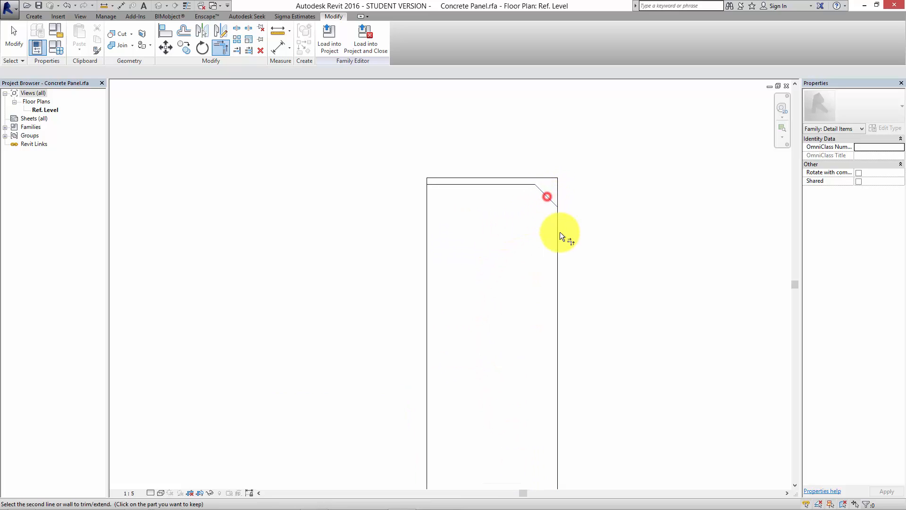
click(559, 235)
click(550, 203)
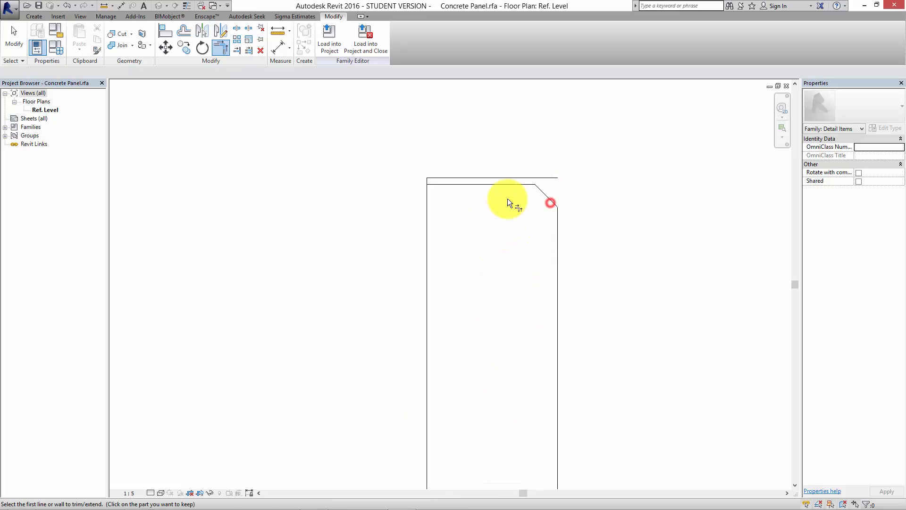
click(507, 183)
click(429, 206)
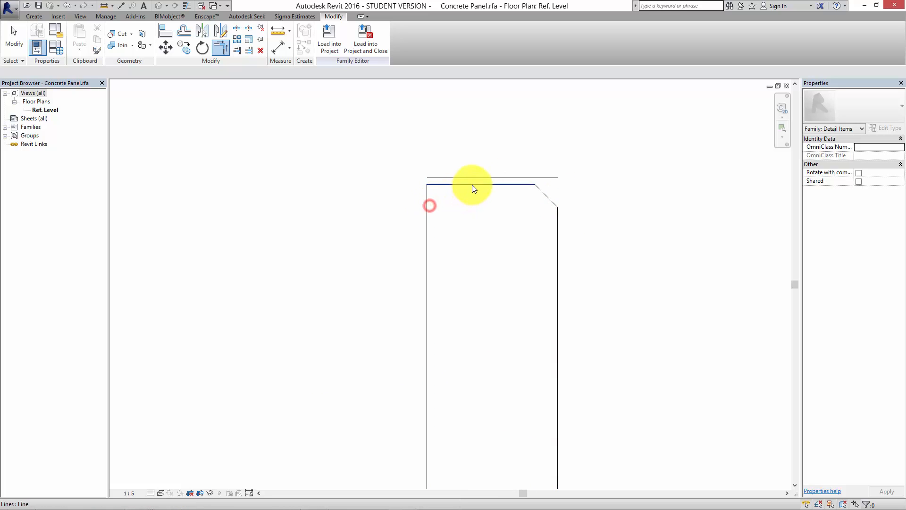
key(Escape)
click(480, 178)
key(Delete)
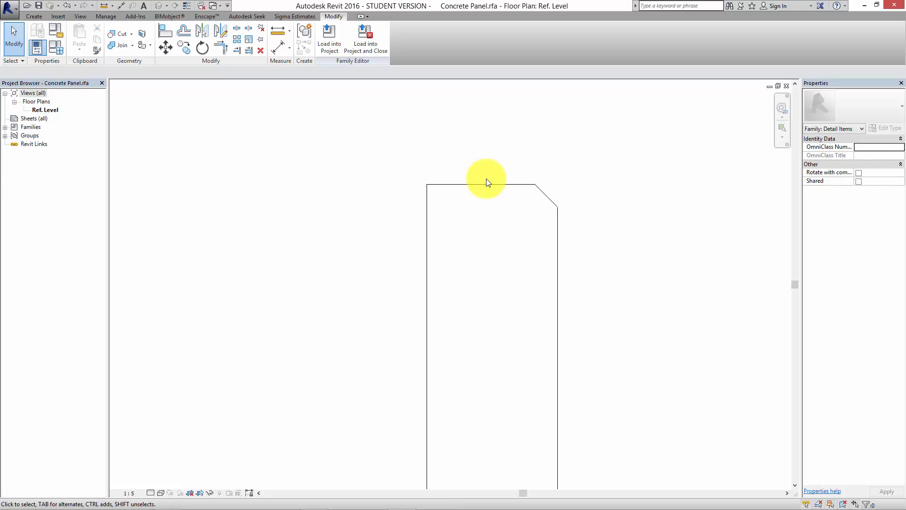
Start a filled region and duplicate its Mortar type as a new type named Concrete.
scroll(482, 170, down, 2)
middle_drag(493, 214, 504, 242)
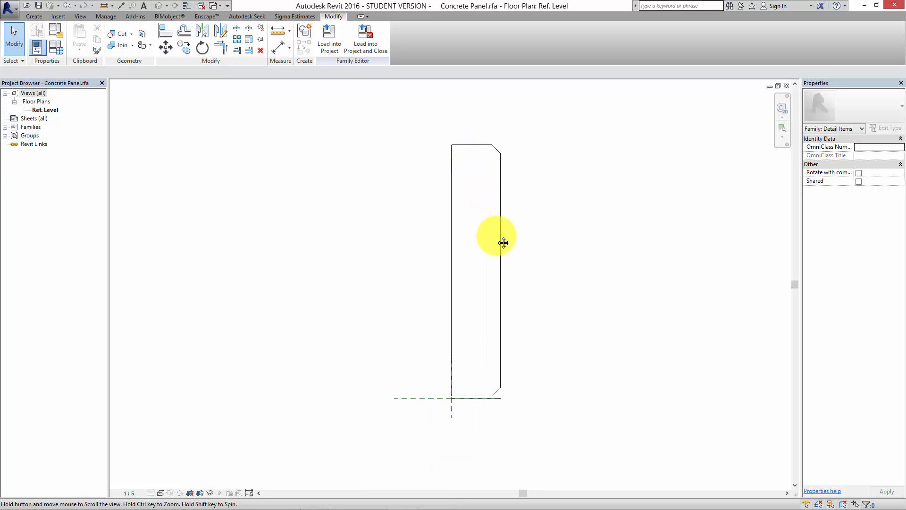
scroll(475, 172, up, 2)
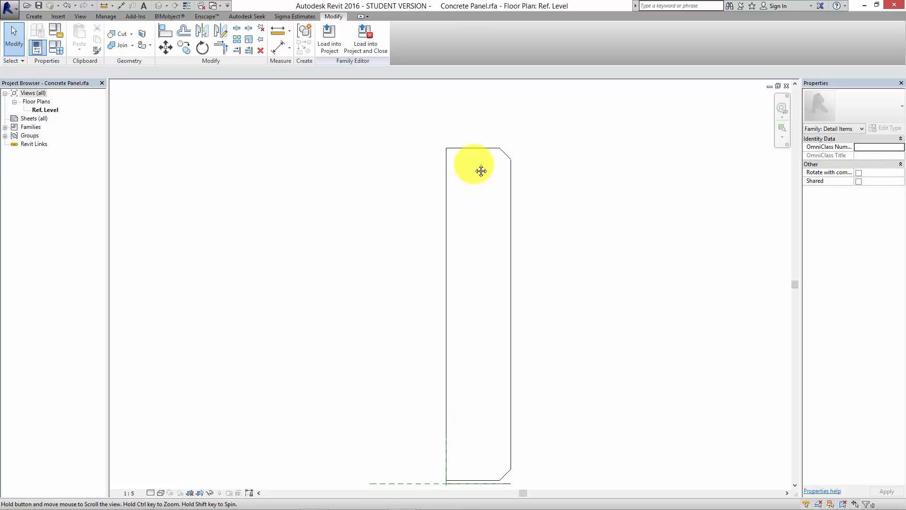
middle_drag(481, 171, 428, 155)
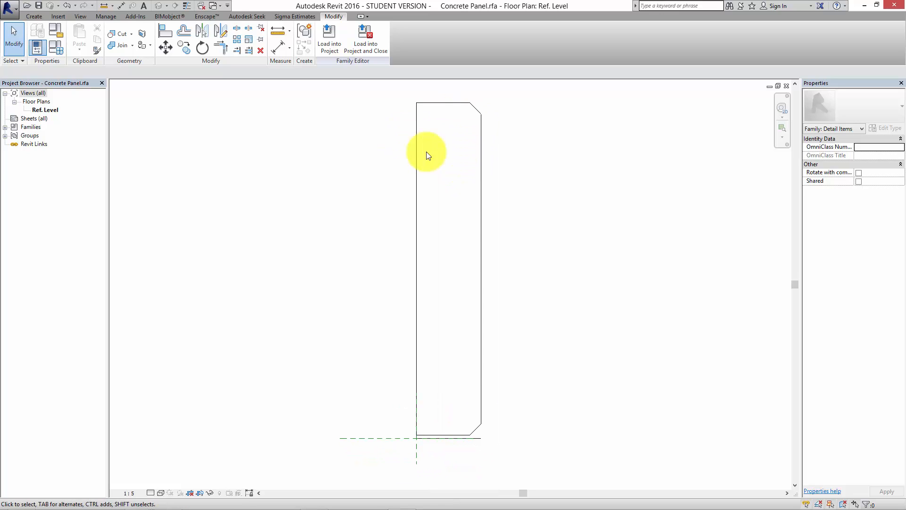
click(32, 17)
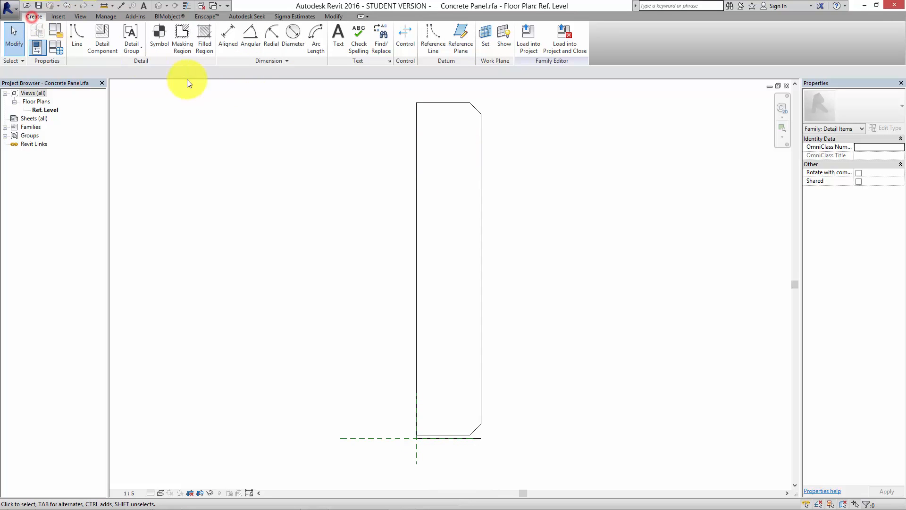
click(205, 38)
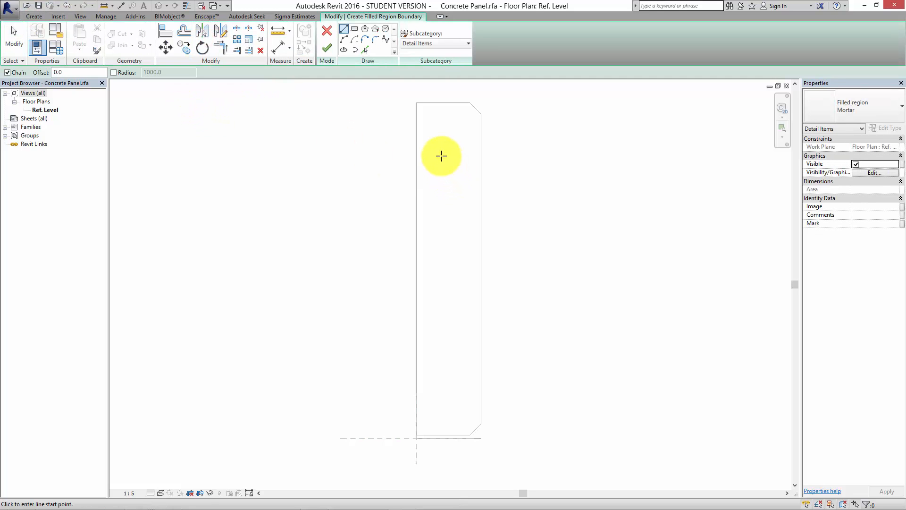
click(881, 113)
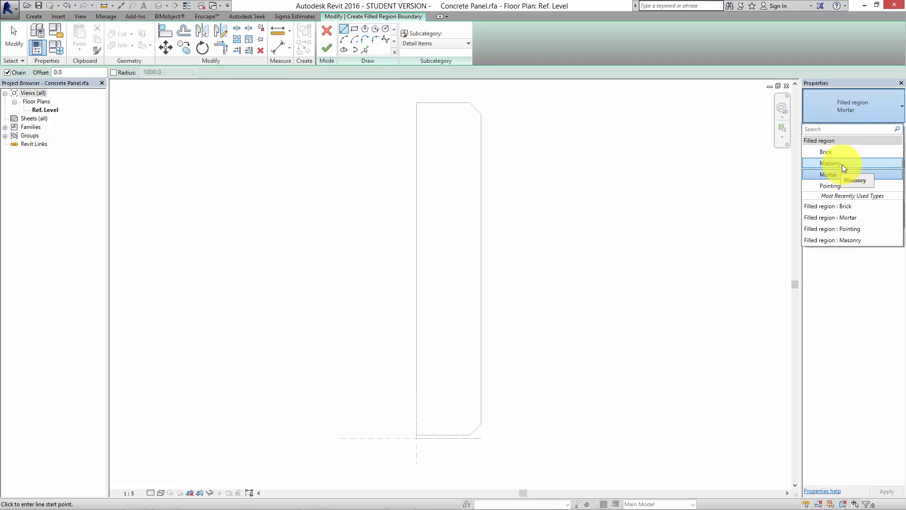
click(853, 105)
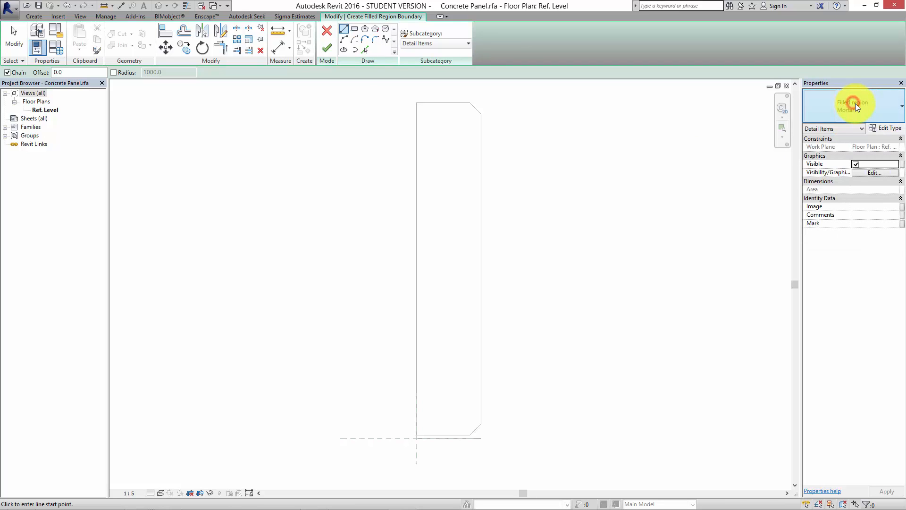
click(879, 130)
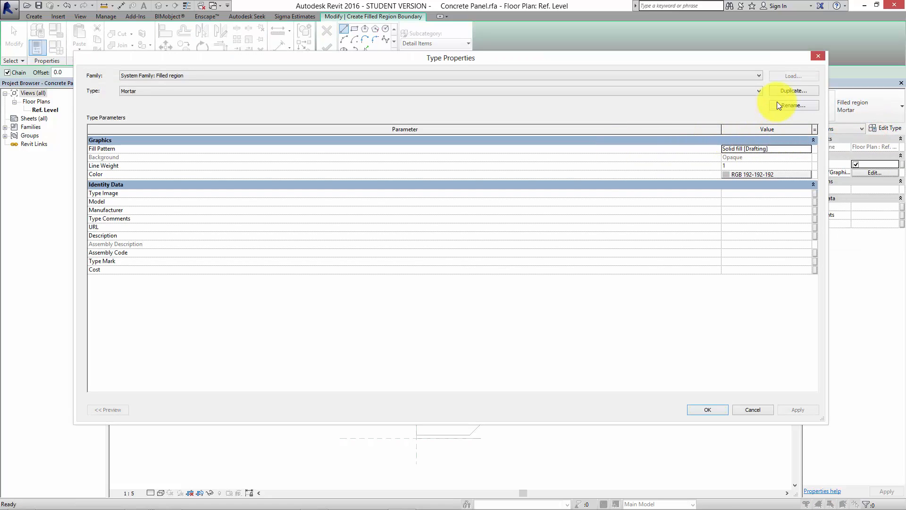
click(785, 91)
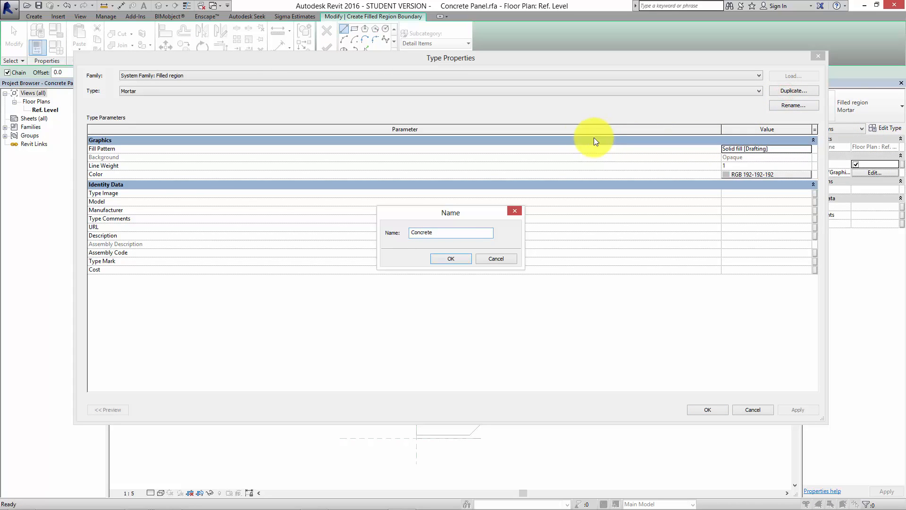
click(450, 258)
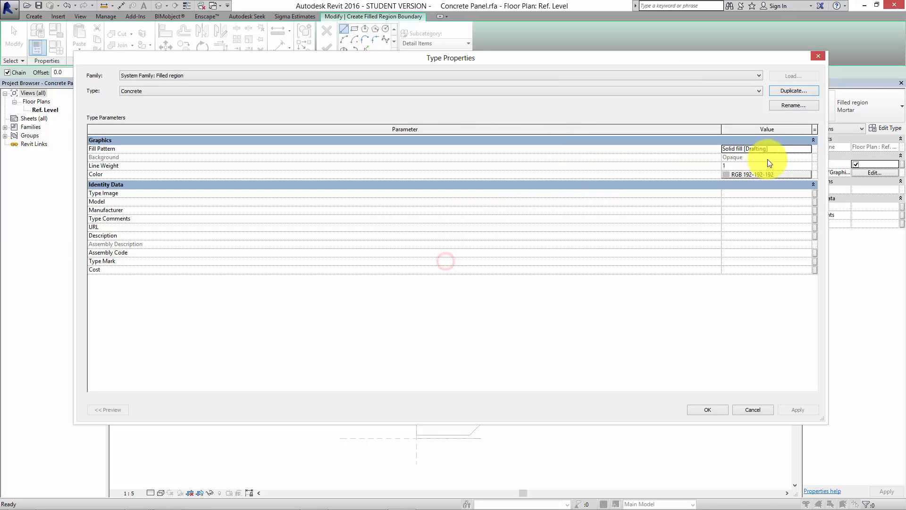
click(772, 148)
click(806, 150)
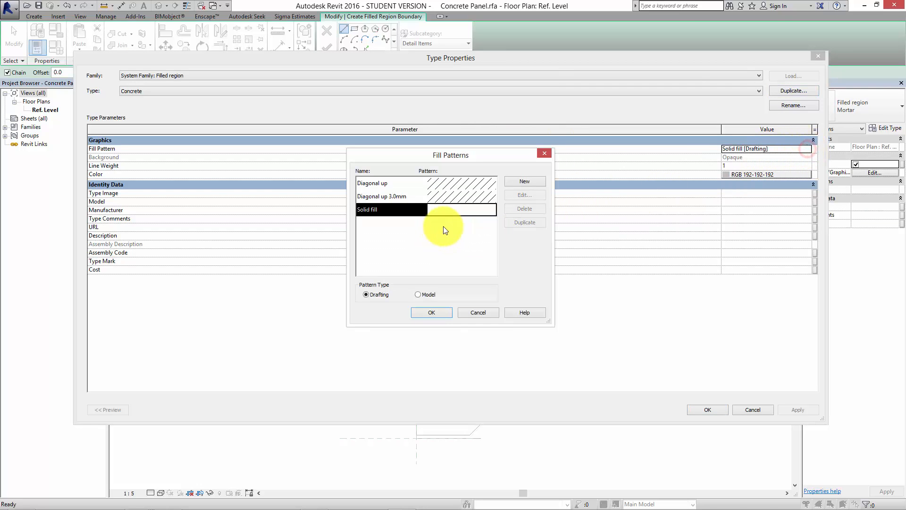
click(417, 294)
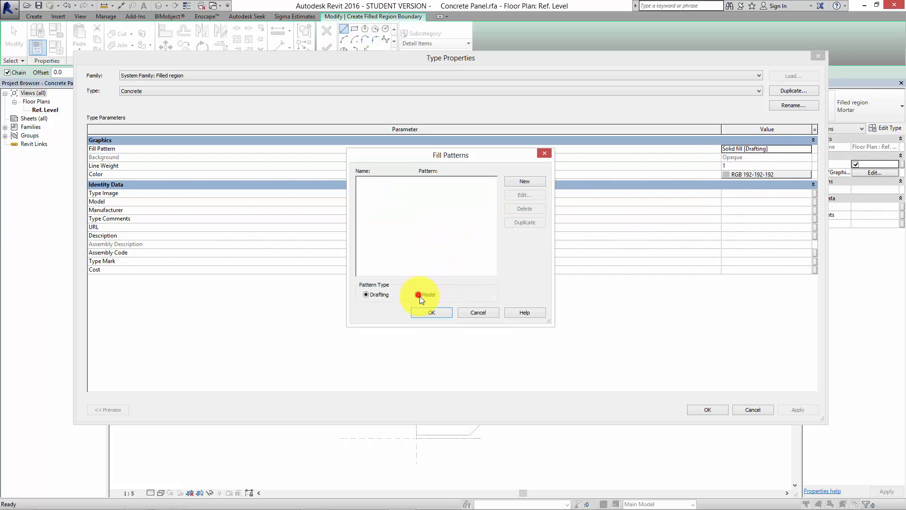
click(376, 294)
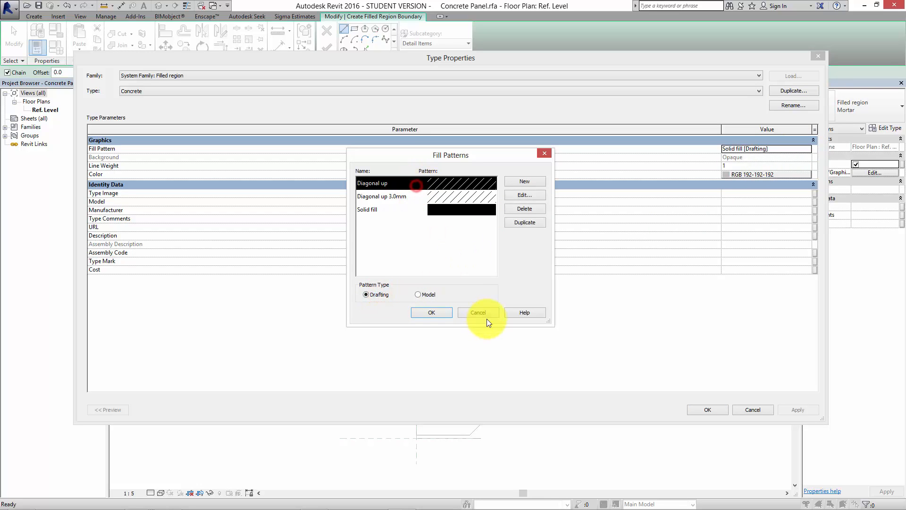
click(481, 312)
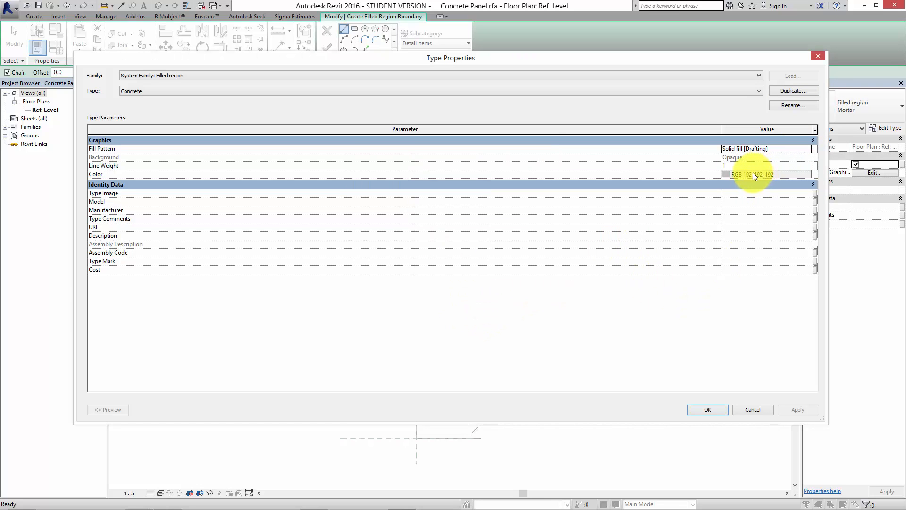
click(761, 412)
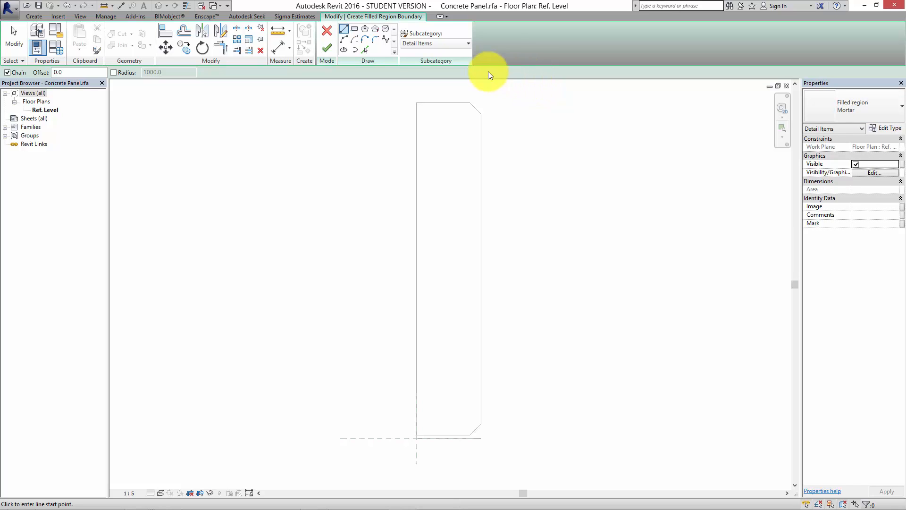
Pick all the panel's outline edges, including both chamfers, as the filled region's boundary and finish the region with the Mortar type.
click(364, 49)
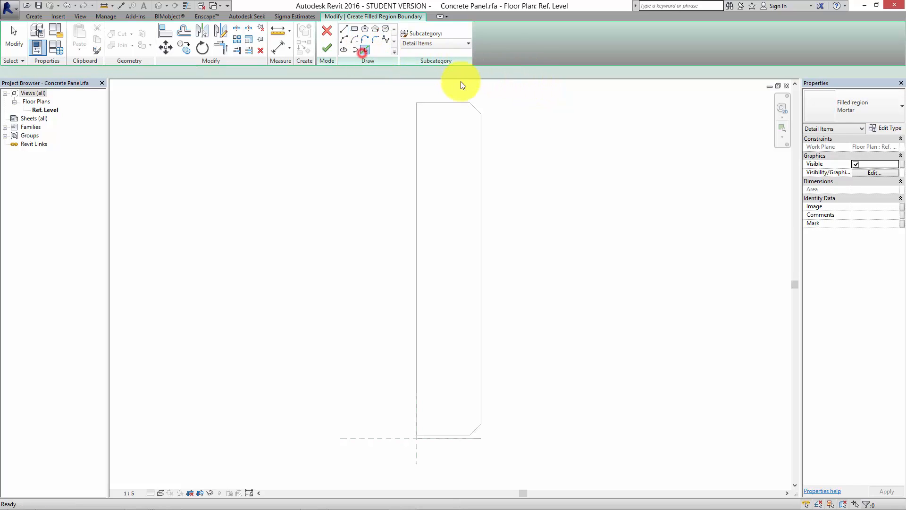
click(449, 102)
click(483, 134)
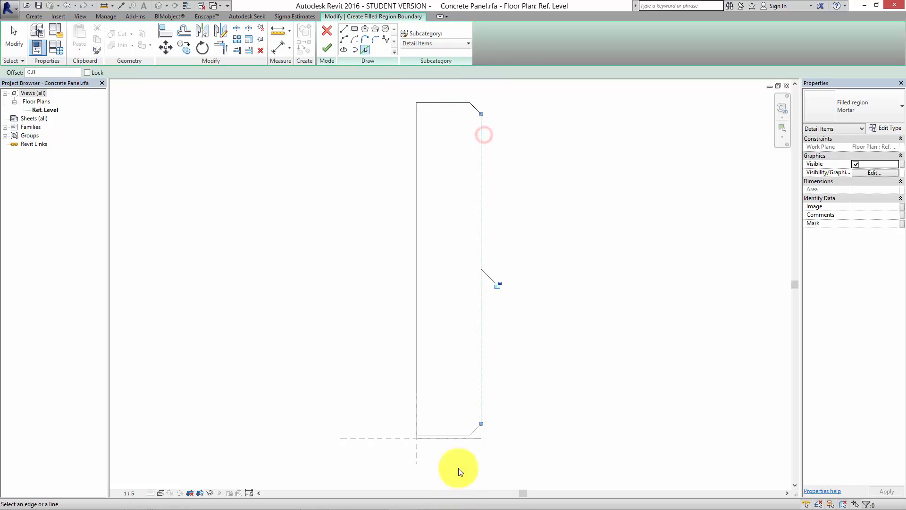
click(475, 432)
click(448, 434)
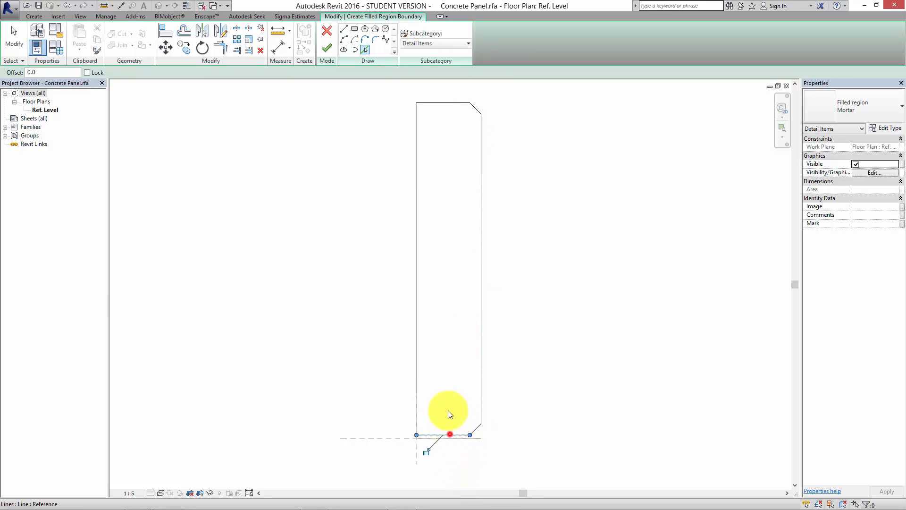
click(417, 392)
click(326, 47)
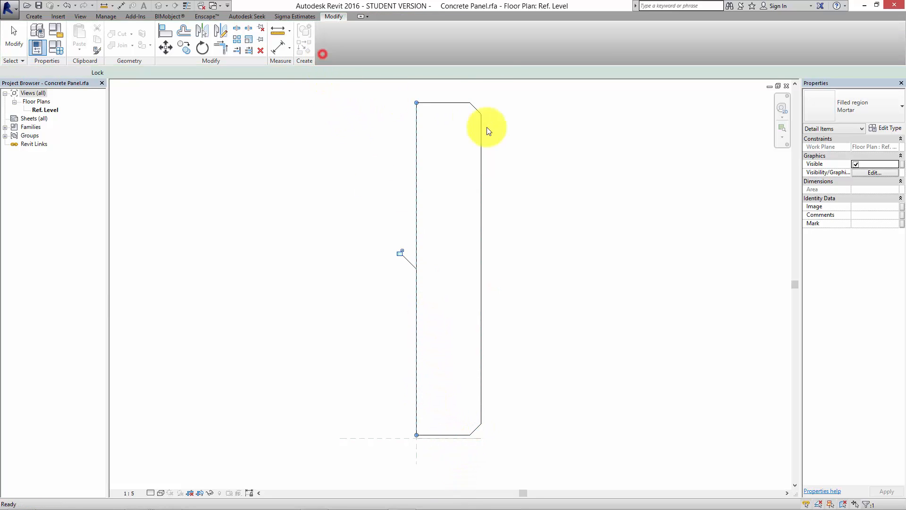
click(533, 183)
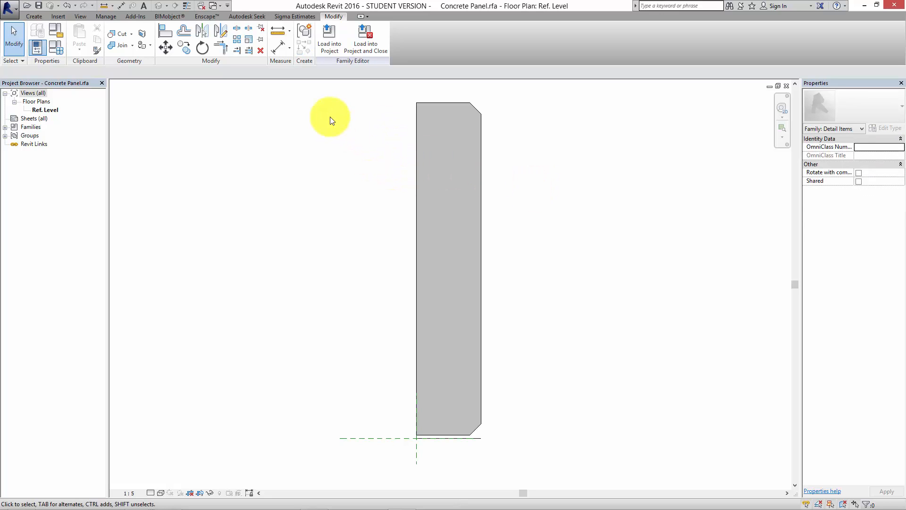
Load the Concrete Panel family into the building project and open the 0 Ground Floor Technical Design Stage Copy 1 floor plan.
click(326, 37)
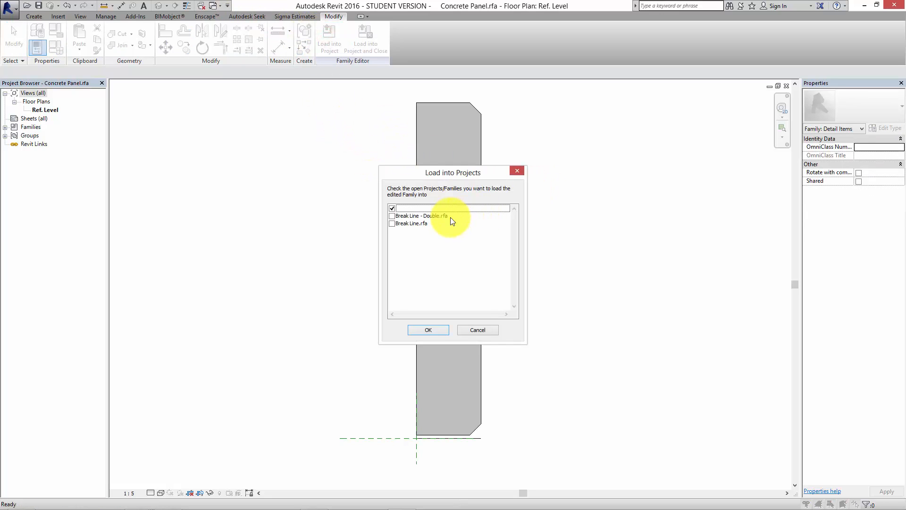
click(433, 332)
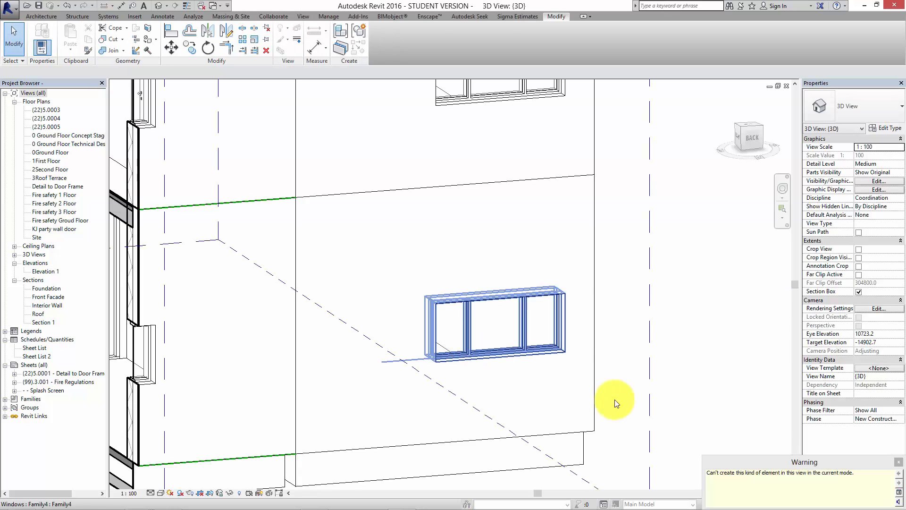
click(899, 461)
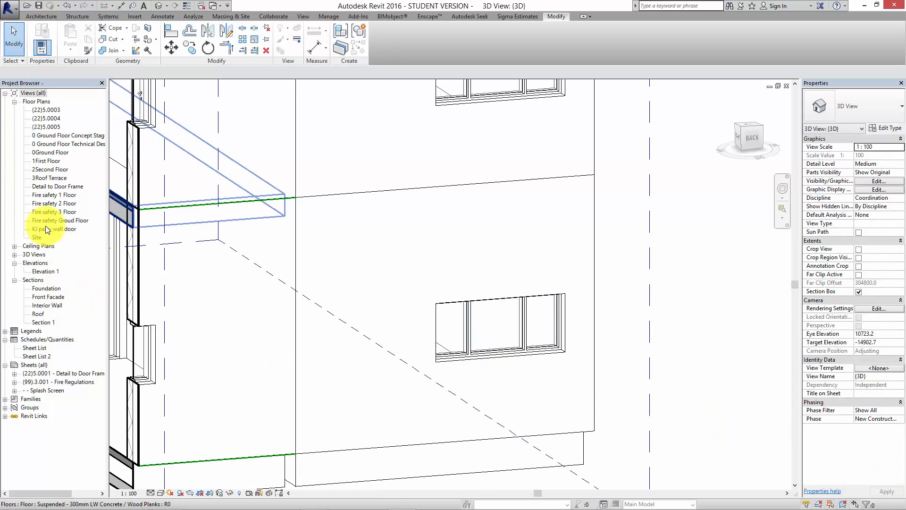
double_click(46, 143)
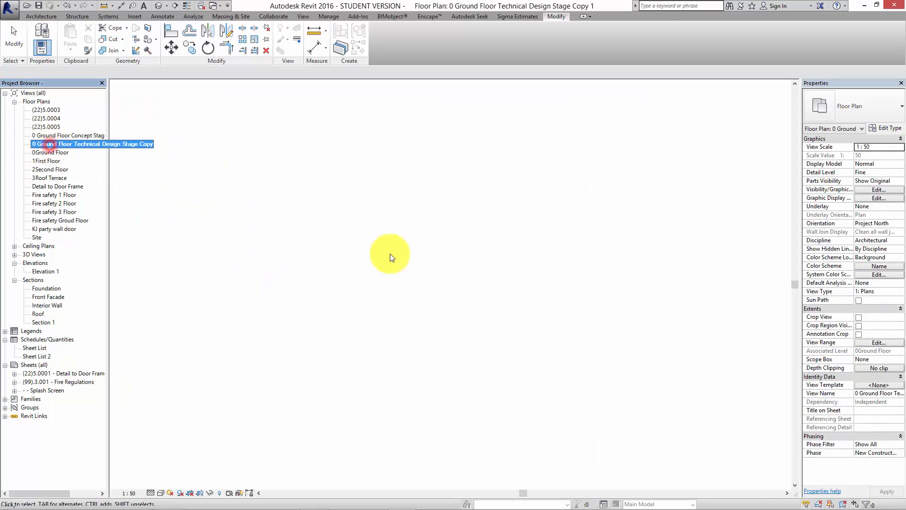
scroll(420, 249, down, 3)
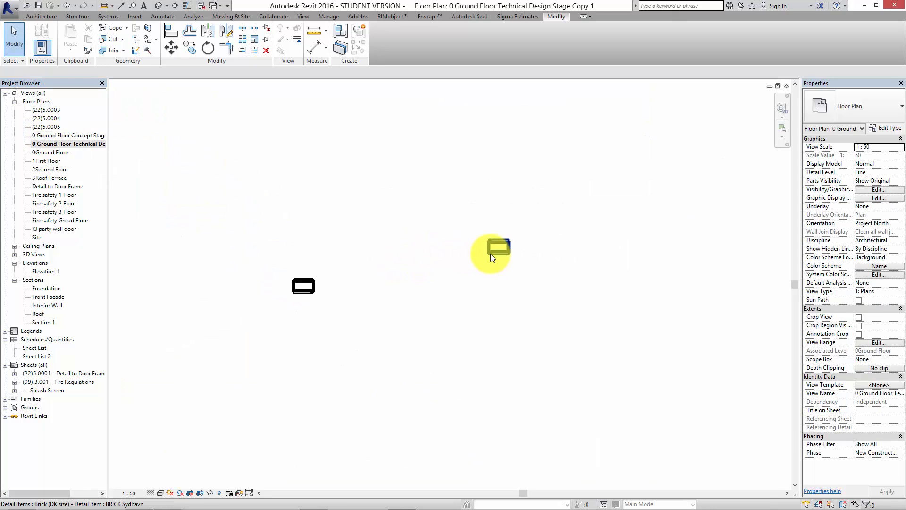
click(502, 253)
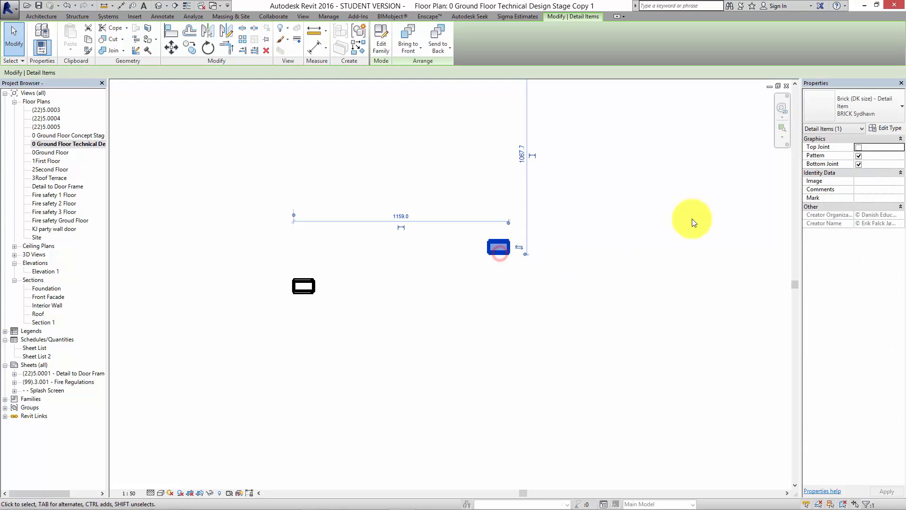
click(883, 129)
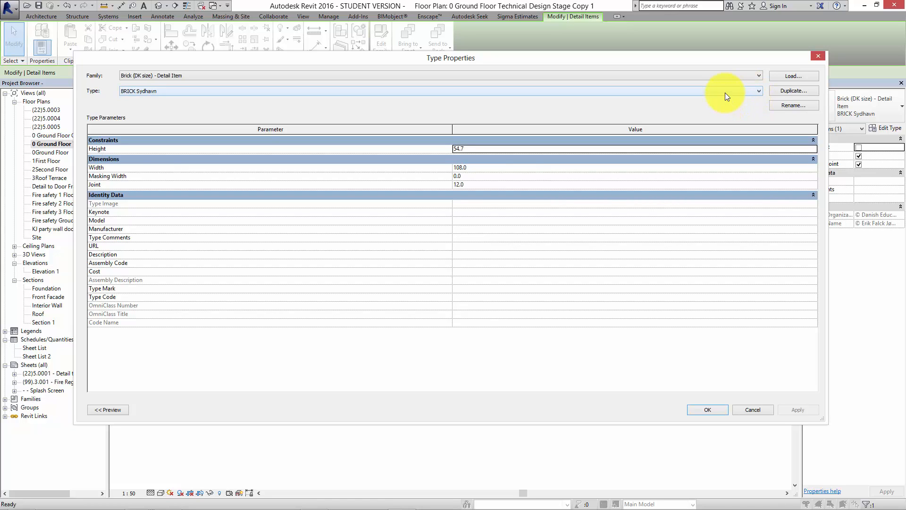
click(814, 57)
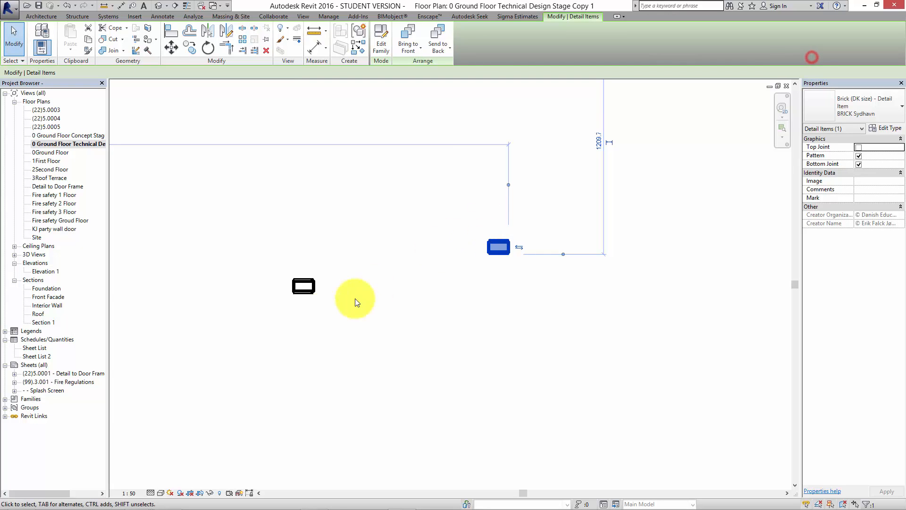
scroll(307, 297, down, 3)
click(396, 320)
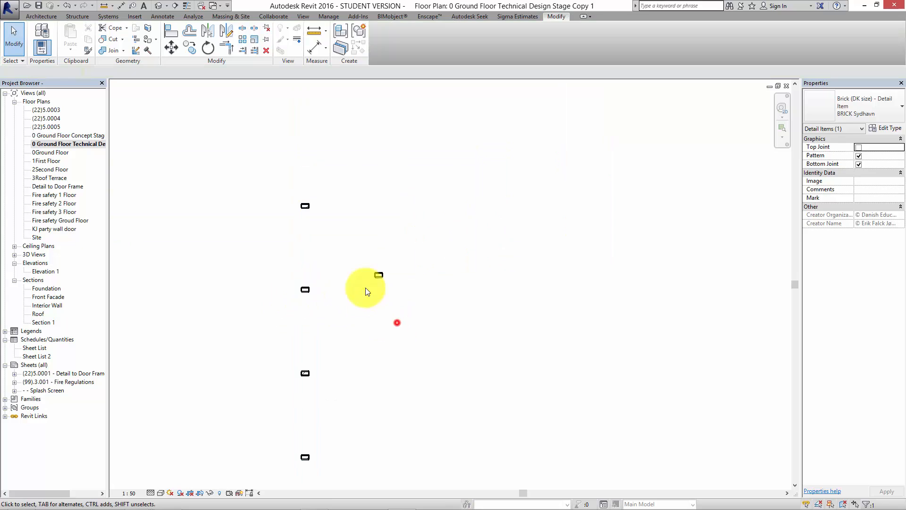
click(304, 289)
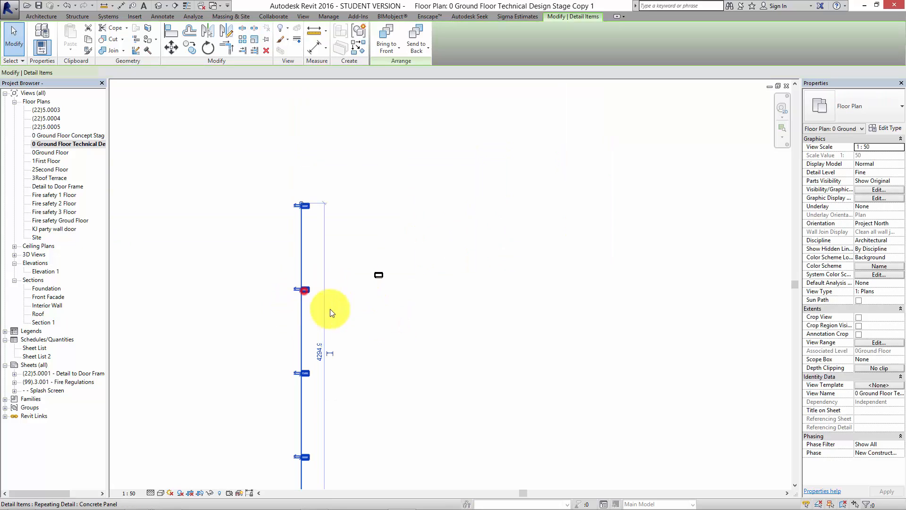
click(888, 128)
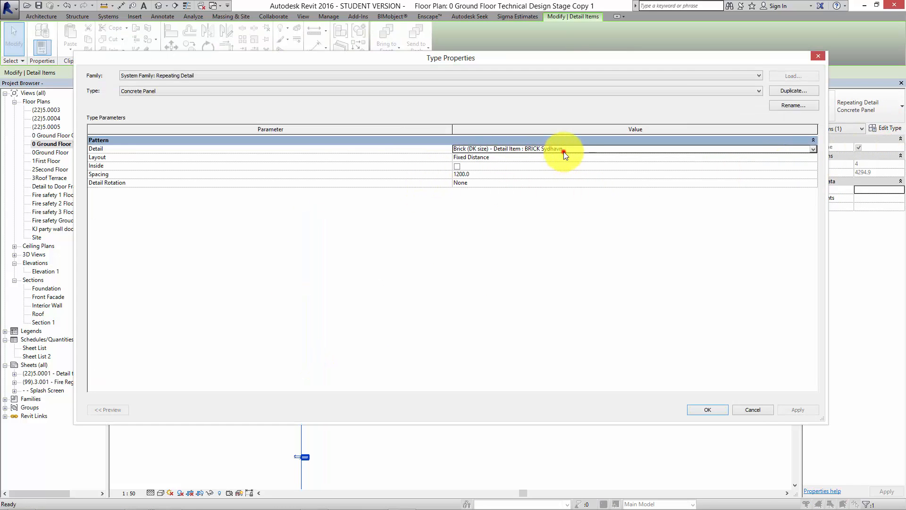
click(565, 148)
click(813, 149)
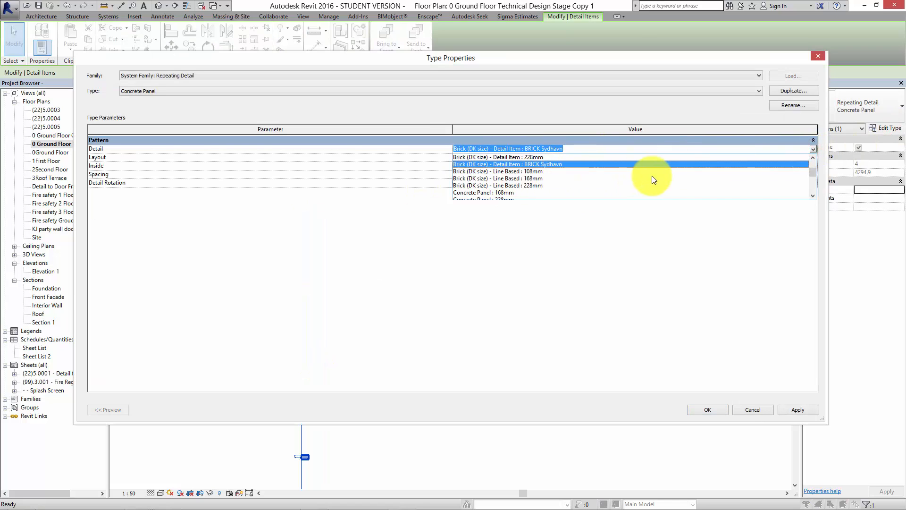
mouse_move(811, 171)
mouse_down()
mouse_move(812, 160)
mouse_move(811, 188)
mouse_move(810, 157)
mouse_move(805, 168)
mouse_up()
click(751, 410)
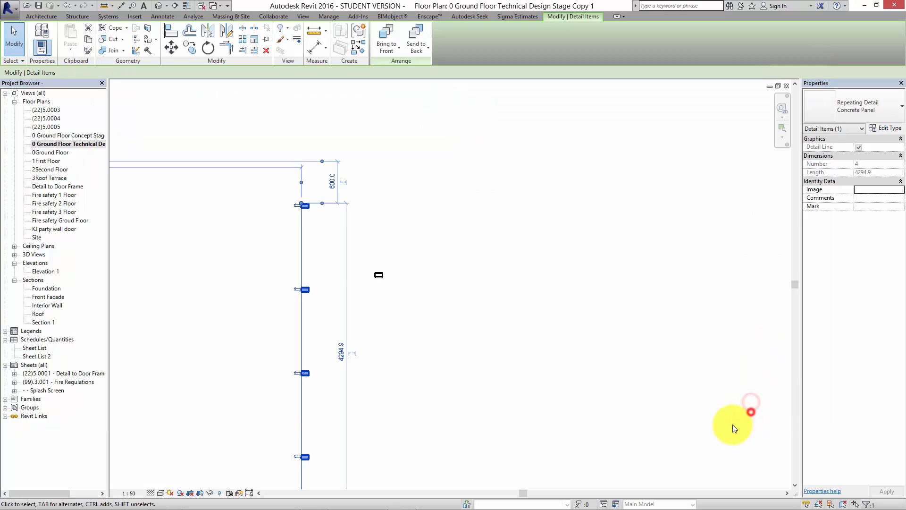
click(721, 417)
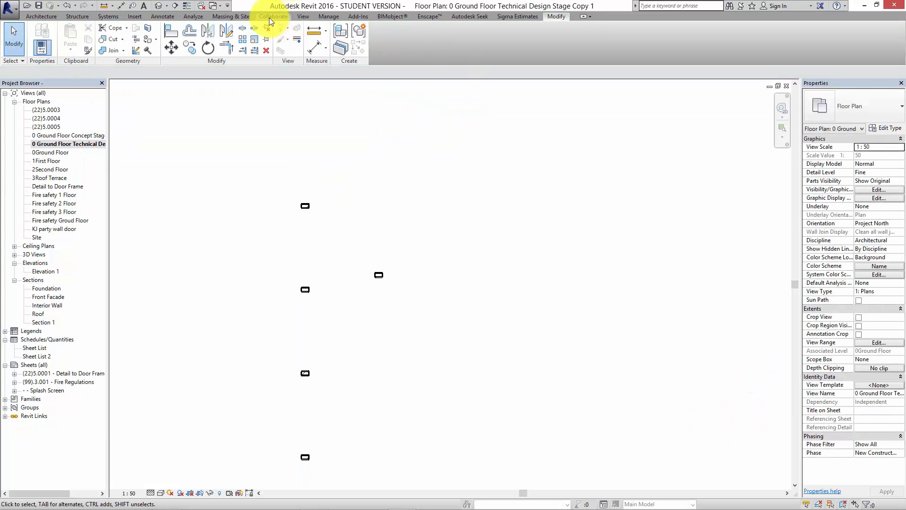
Switch to the open Ref. Level view of Concrete Panel.rfa and close it to return to the technical floor plan.
click(219, 7)
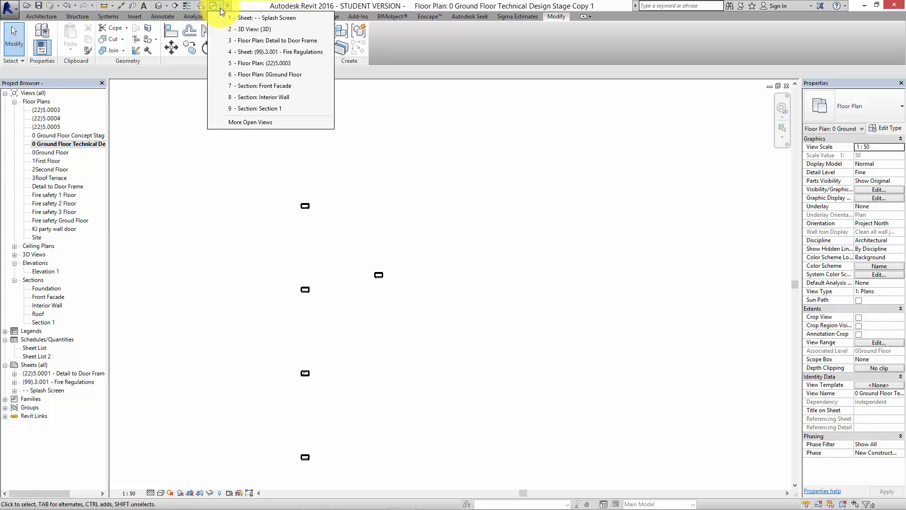
click(270, 123)
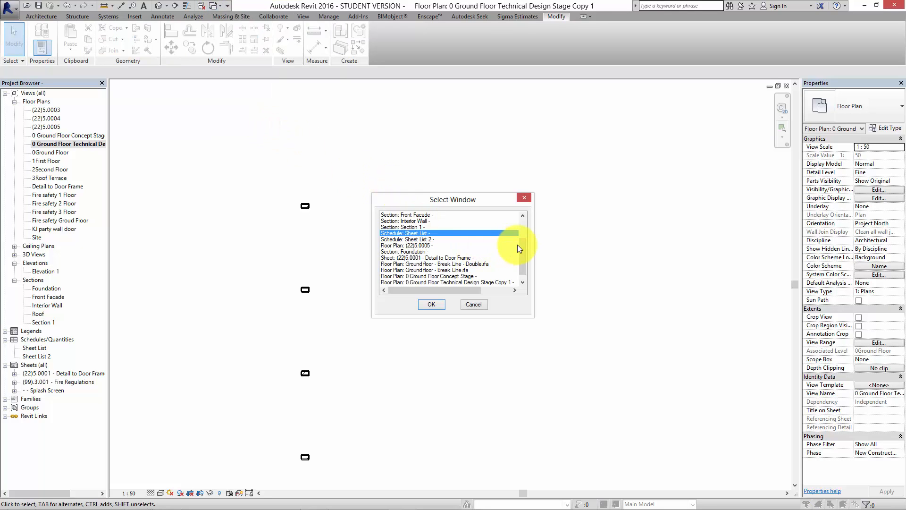
drag(523, 246, 523, 257)
click(460, 282)
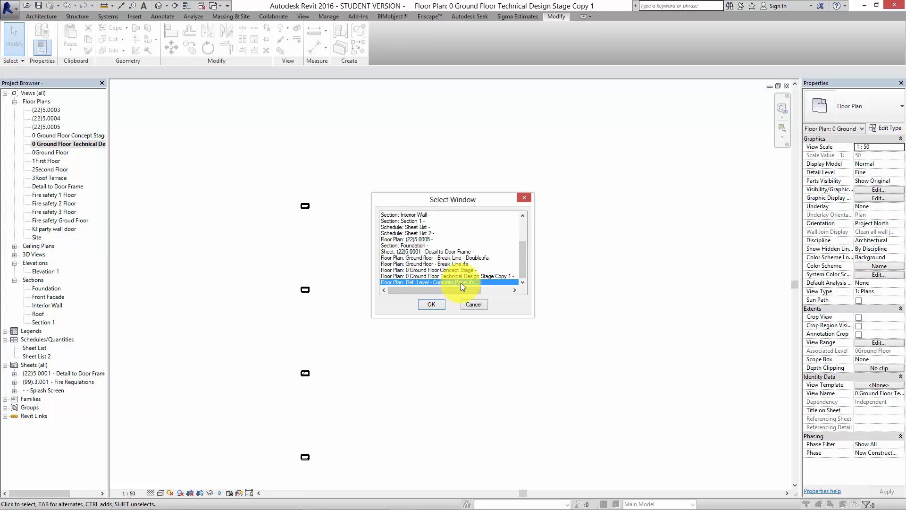
click(440, 306)
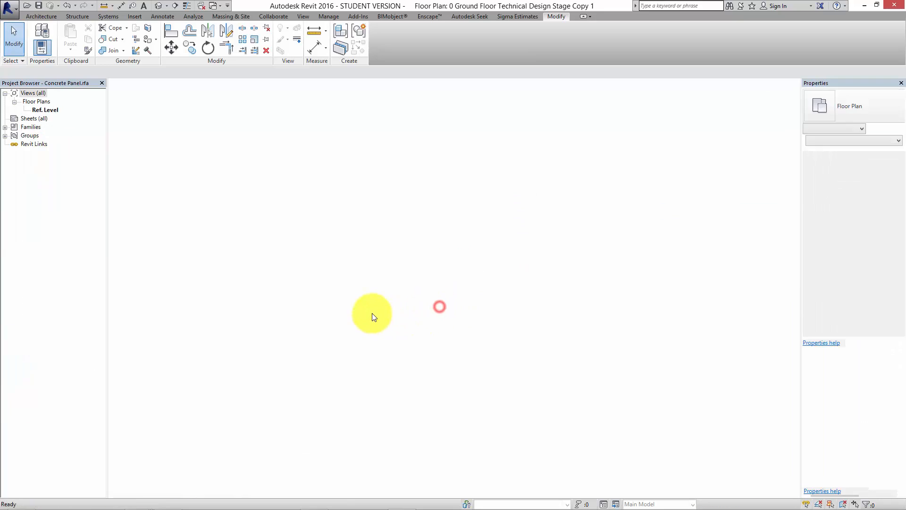
click(786, 86)
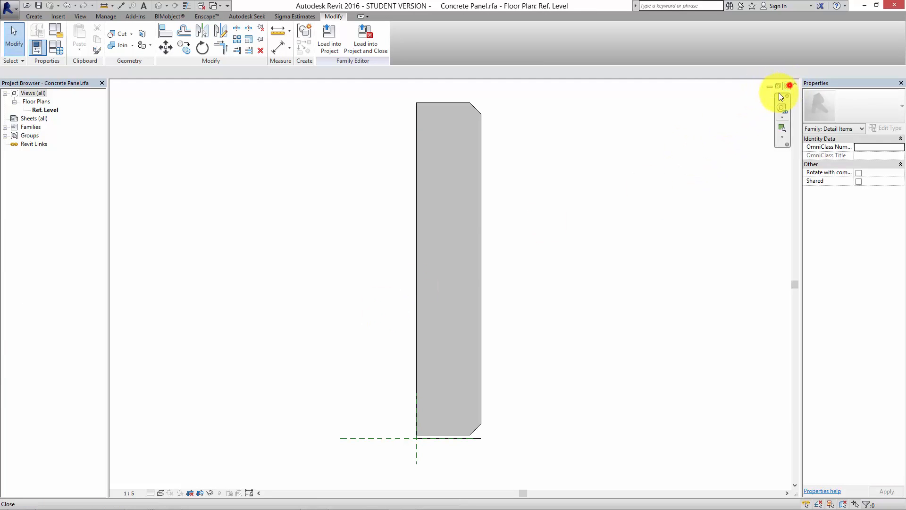
click(467, 266)
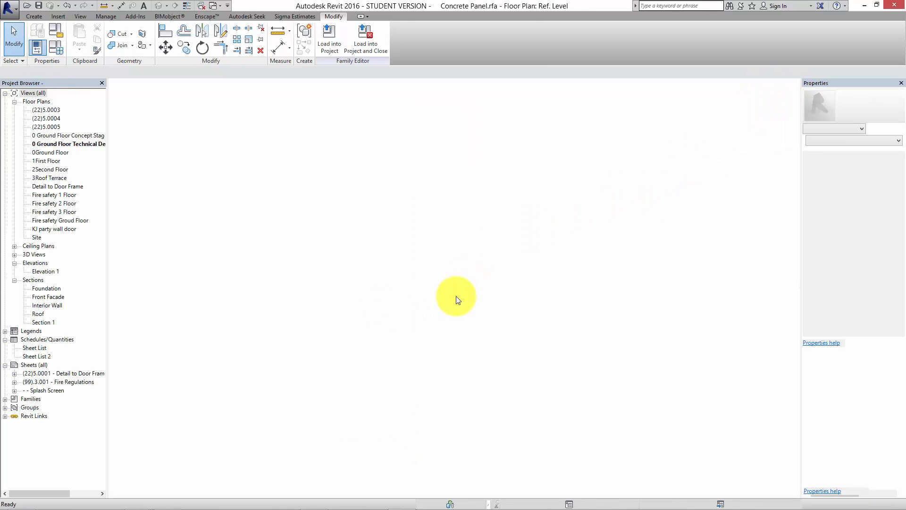
Set the Concrete Panel repeating detail type to use the Concrete Panel : BRICK Sydhavn detail, keeping its fixed 1200 spacing.
click(304, 289)
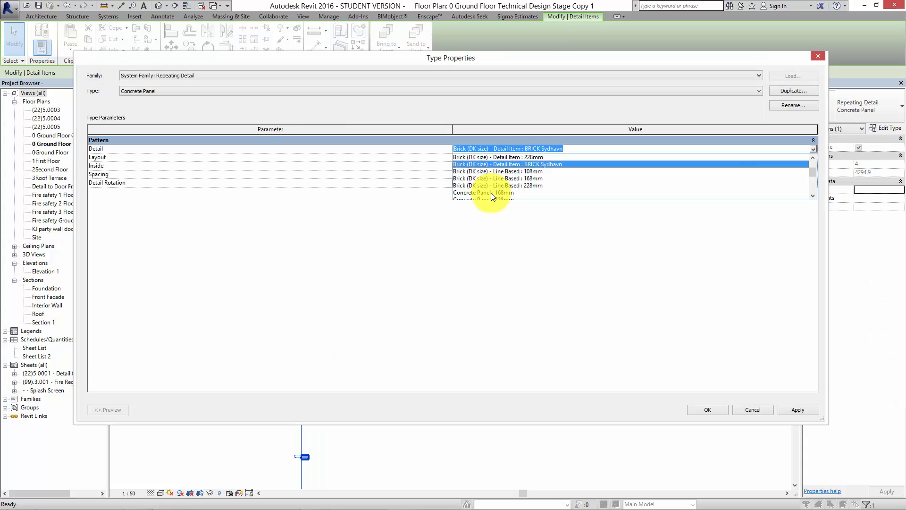
click(490, 195)
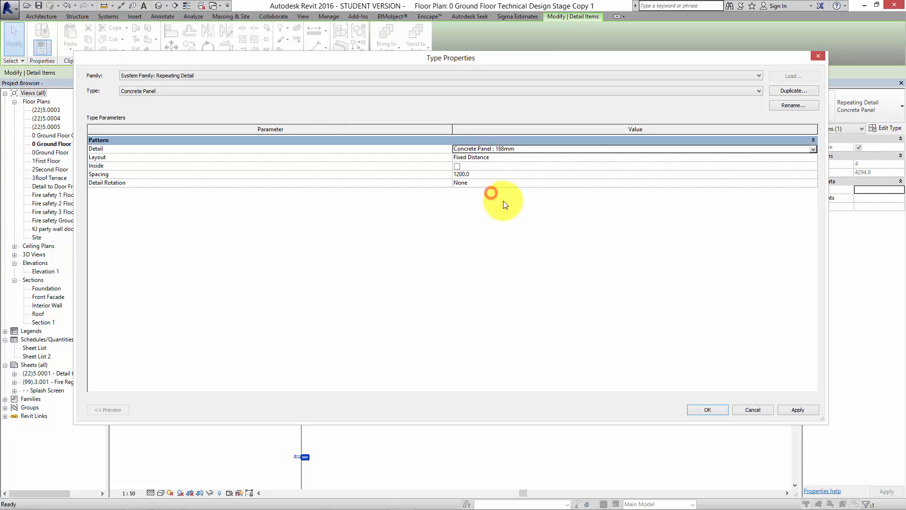
click(811, 151)
scroll(813, 173, down, 3)
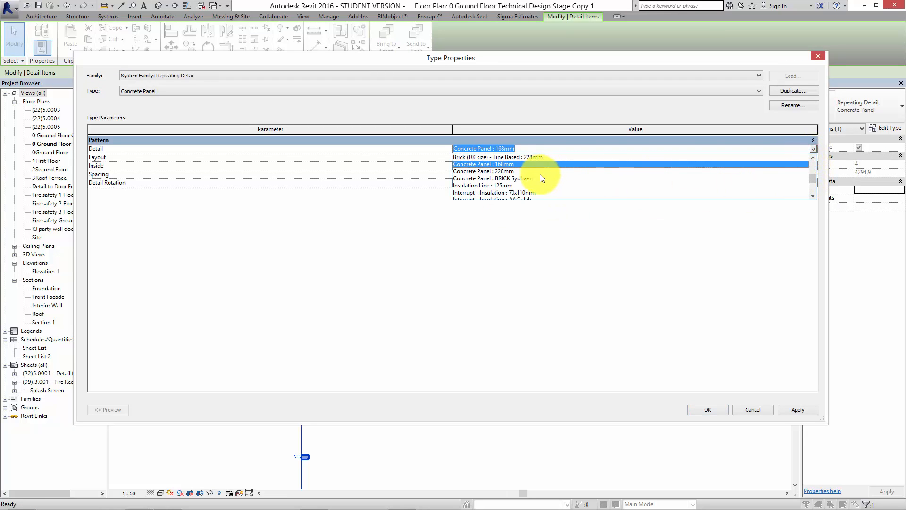
click(800, 409)
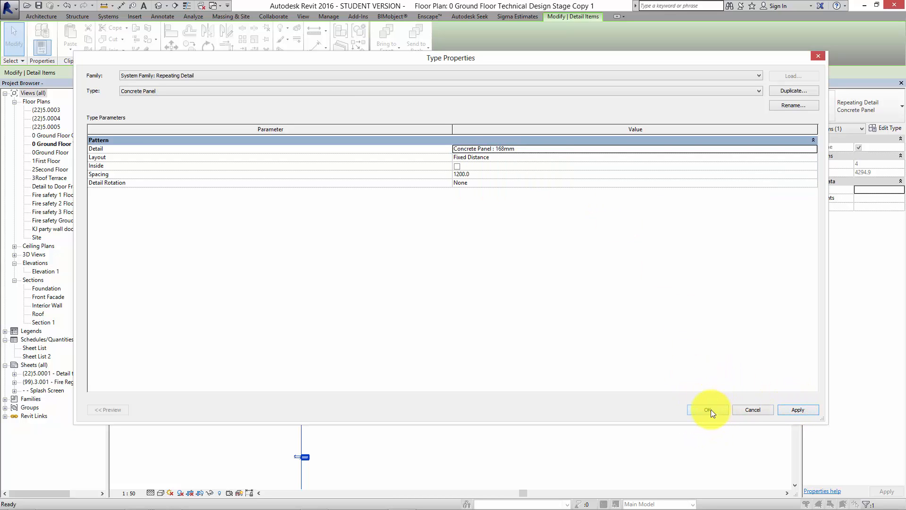
click(572, 148)
click(813, 148)
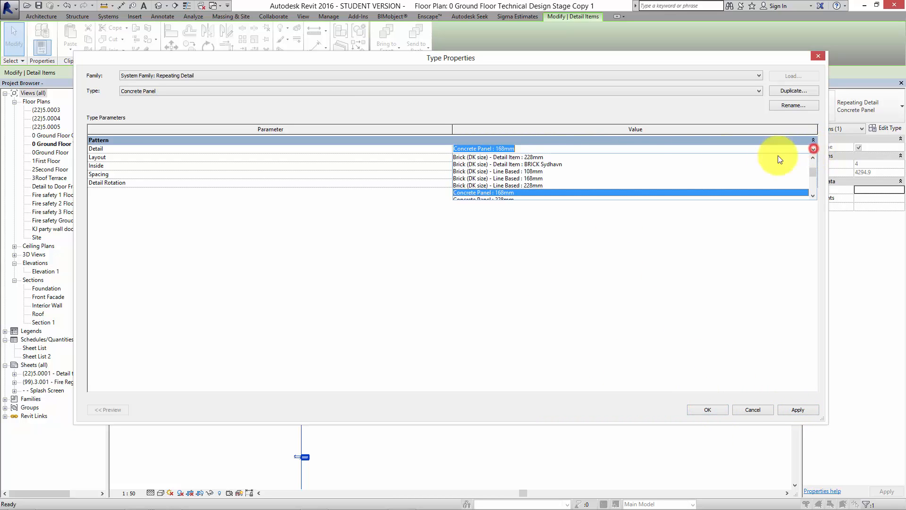
mouse_move(810, 170)
mouse_down()
mouse_move(811, 159)
mouse_move(811, 176)
mouse_up()
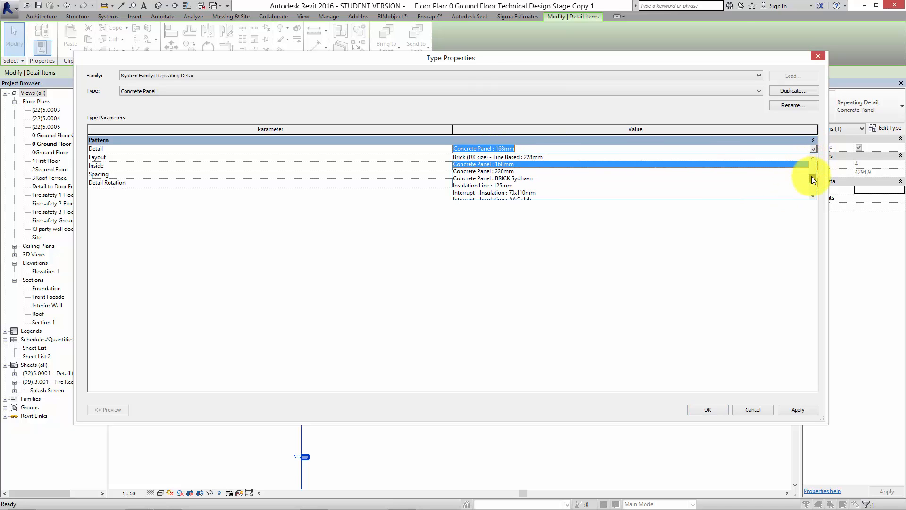
click(509, 175)
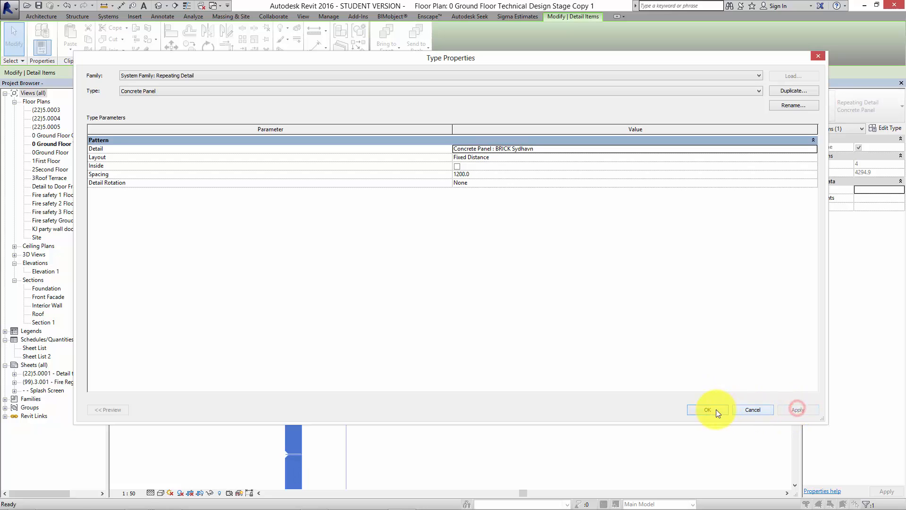
click(710, 409)
click(572, 378)
scroll(496, 226, down, 2)
scroll(471, 224, down, 2)
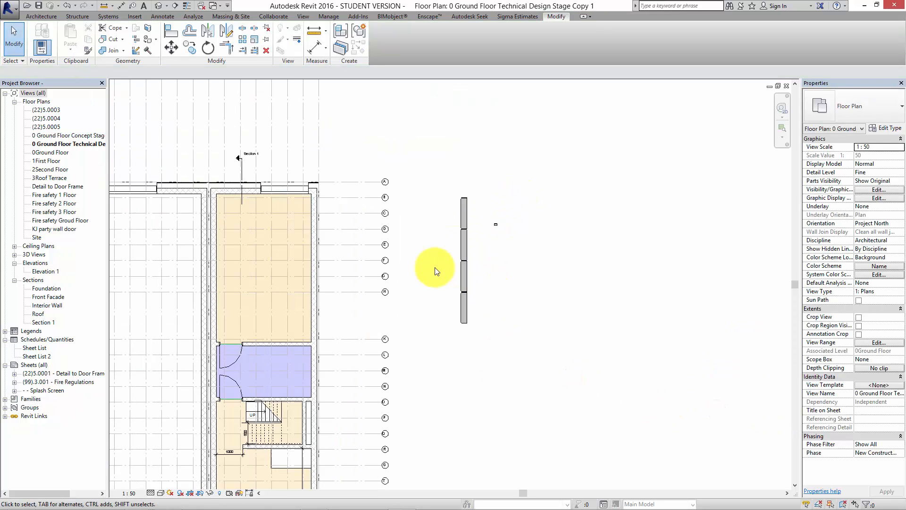
click(462, 255)
click(540, 247)
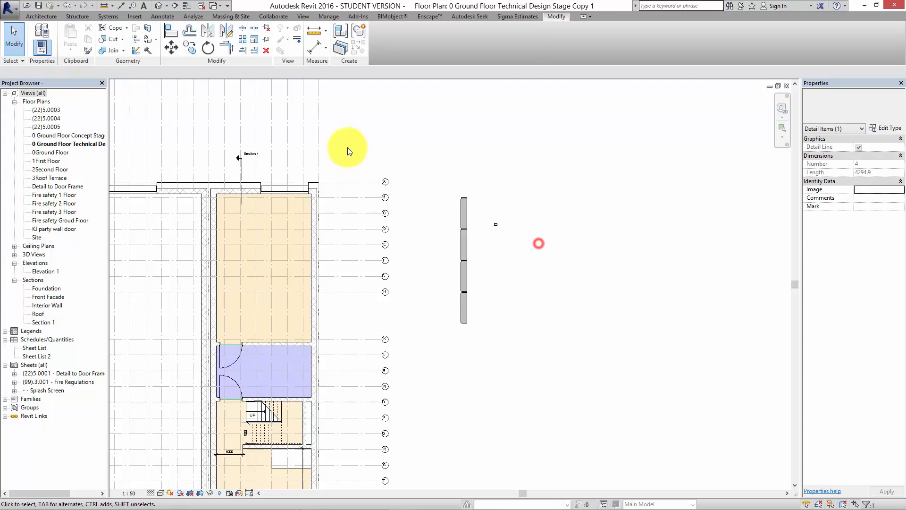
Start placing a repeating detail component and choose the Concrete Panel type for it.
click(41, 16)
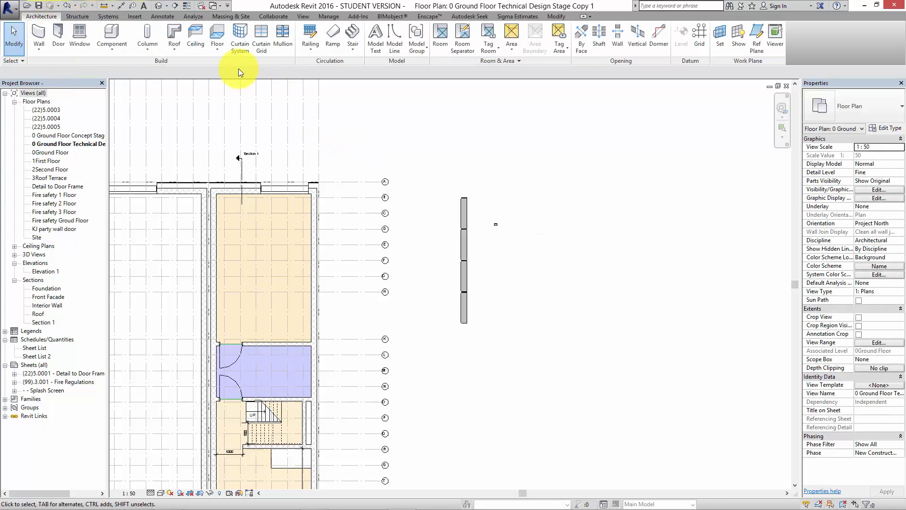
click(169, 16)
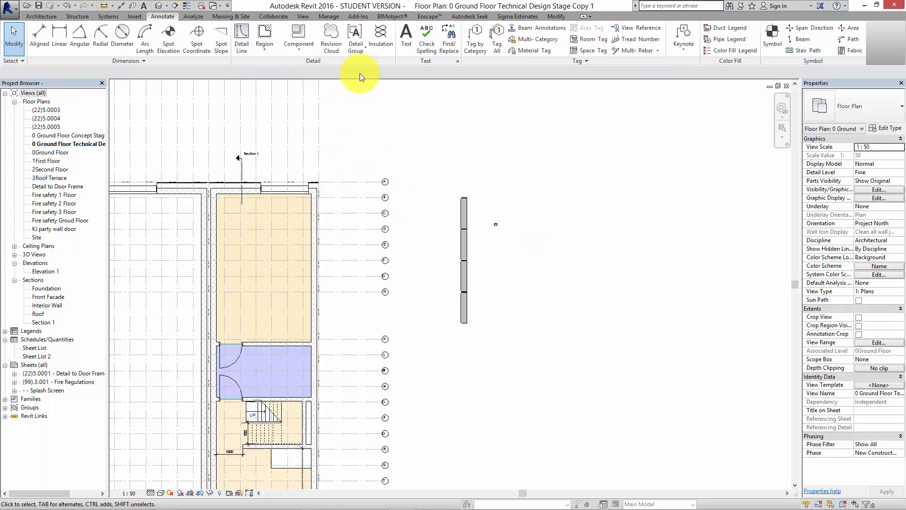
click(301, 51)
click(317, 85)
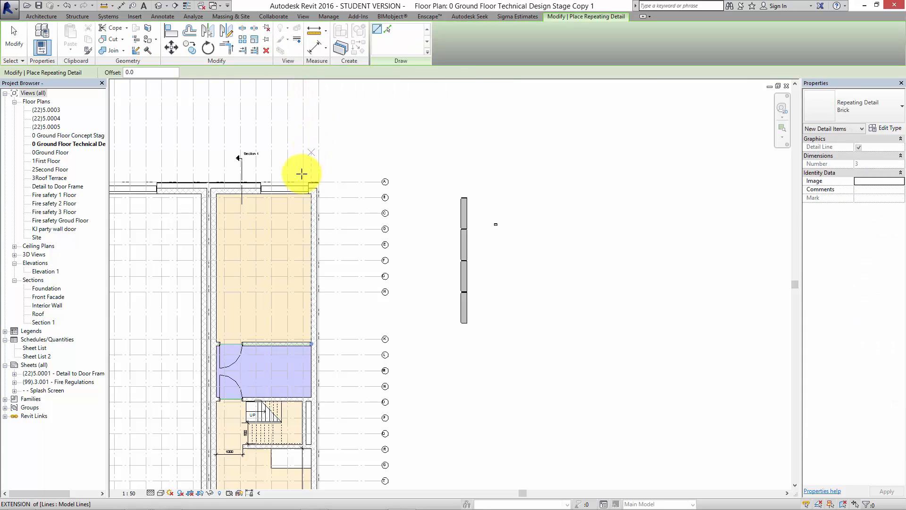
scroll(309, 196, up, 2)
scroll(318, 211, up, 1)
click(317, 196)
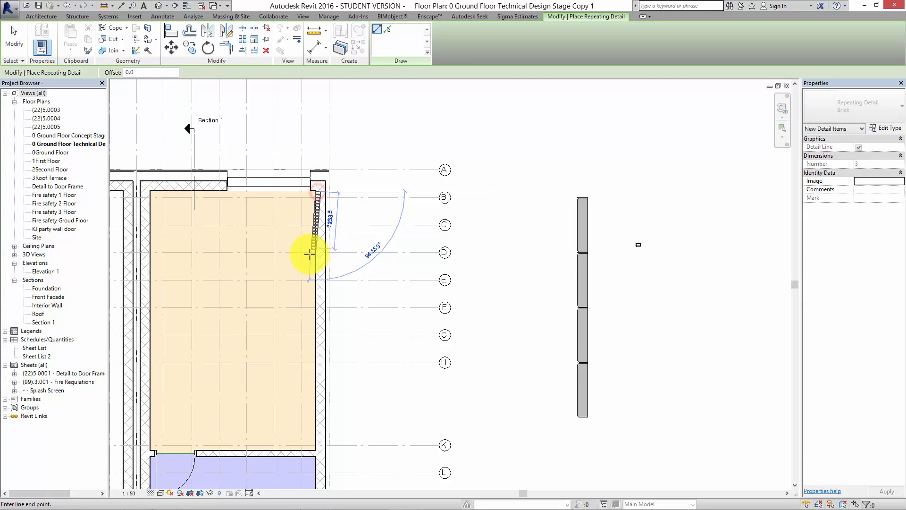
key(Escape)
click(882, 106)
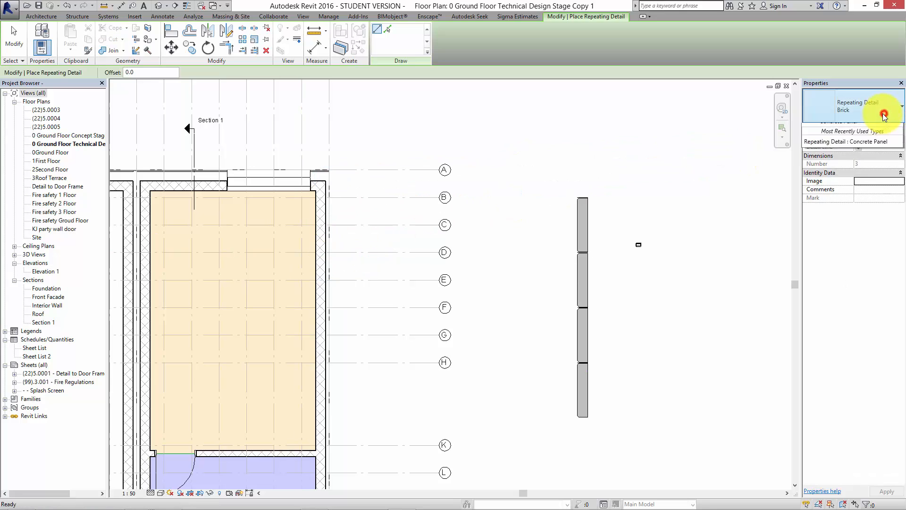
click(851, 163)
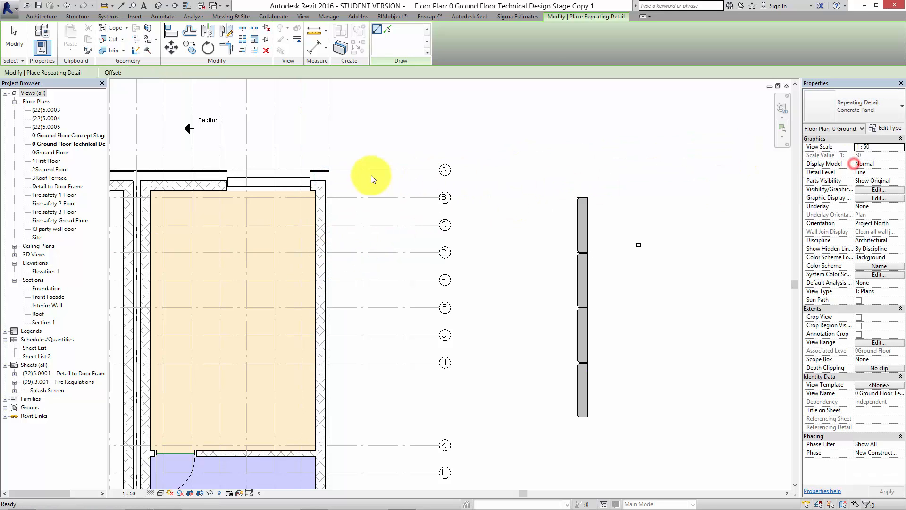
Draw the Concrete Panel repeating detail along the inner face of the coloured unit's outer party wall, from near grid B to near grid Z.
click(315, 190)
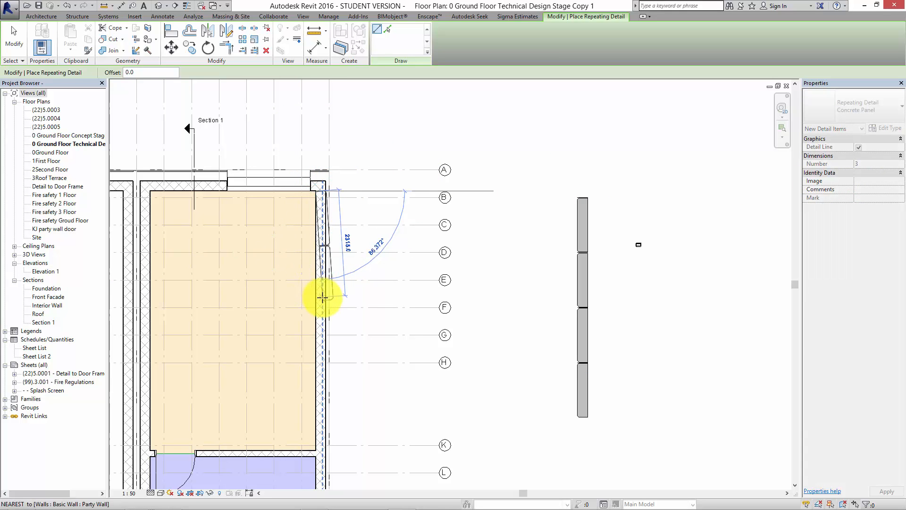
middle_drag(326, 359, 314, 103)
scroll(296, 229, down, 2)
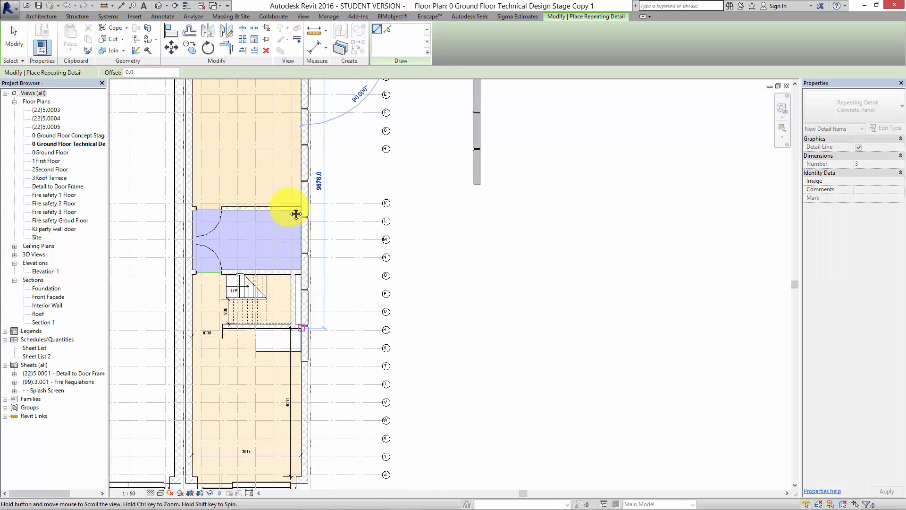
middle_drag(296, 215, 286, 91)
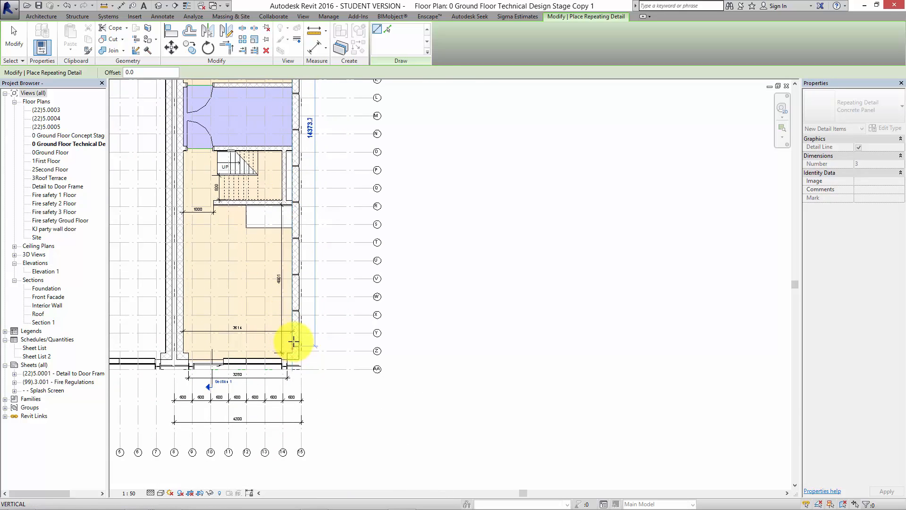
click(294, 340)
key(Escape)
key(Escape)
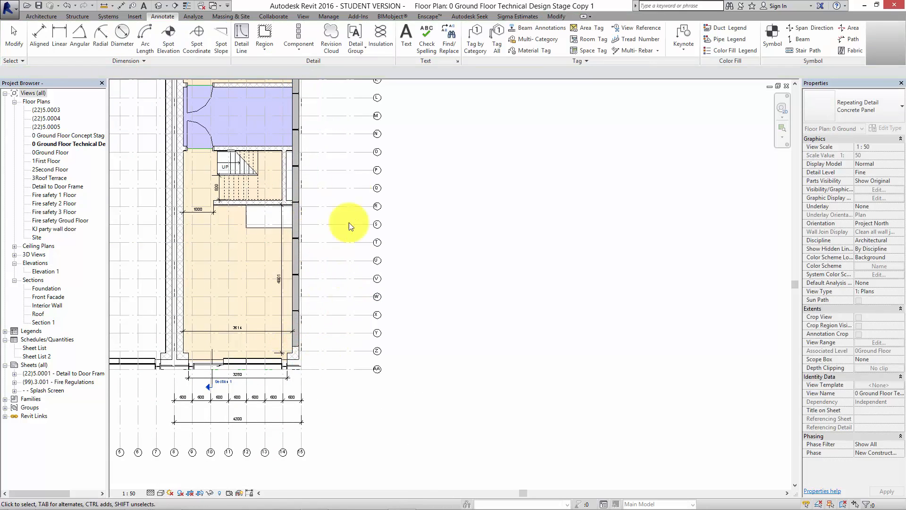
Examine how the concrete panels fit at the wall corner near grid B and compare them with the separate sample run.
middle_drag(365, 247, 395, 409)
scroll(328, 160, up, 1)
middle_drag(335, 138, 373, 232)
scroll(361, 112, up, 4)
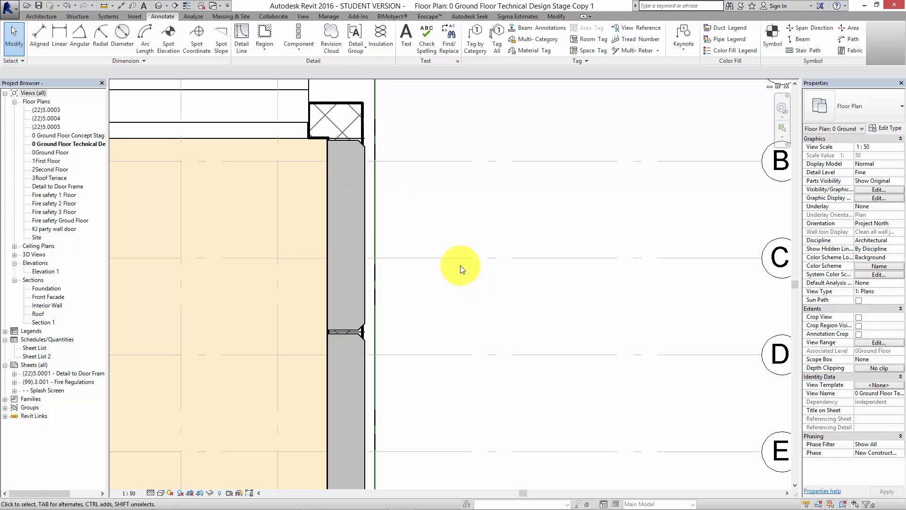
scroll(358, 347, down, 1)
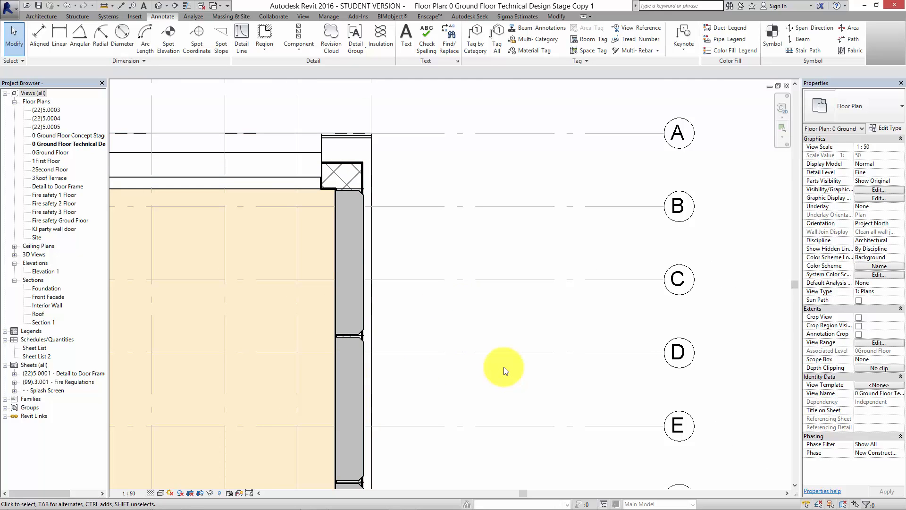
scroll(488, 356, down, 3)
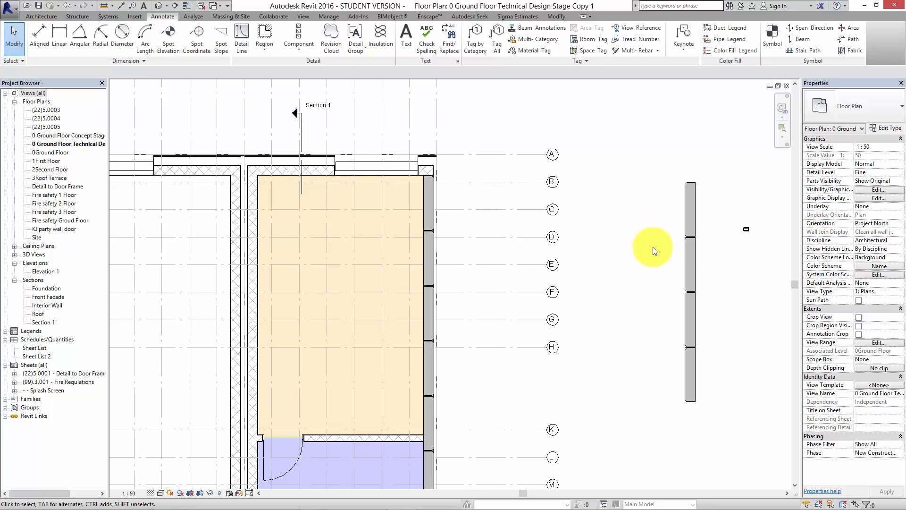
click(693, 246)
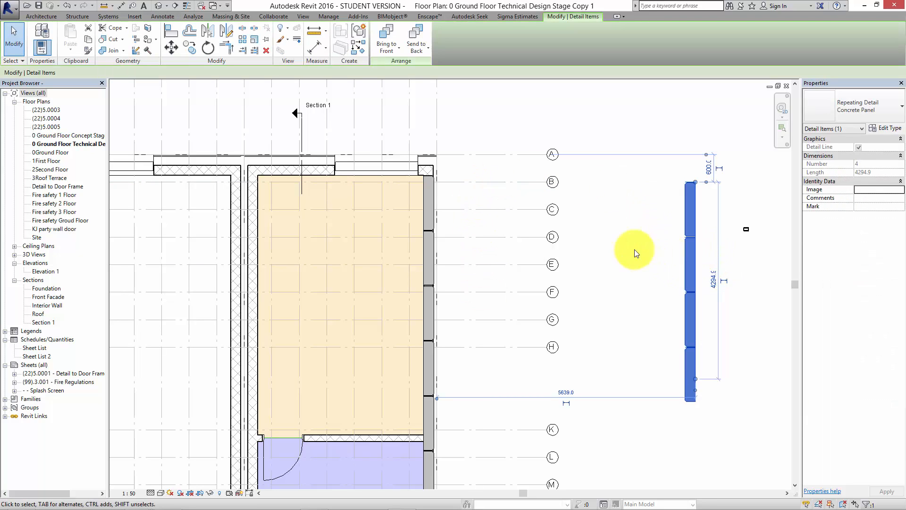
scroll(647, 208, down, 2)
click(644, 386)
Examine the chamfered joints between the concrete panels along the party wall beside the staircase.
middle_drag(649, 358, 635, 220)
scroll(635, 221, down, 2)
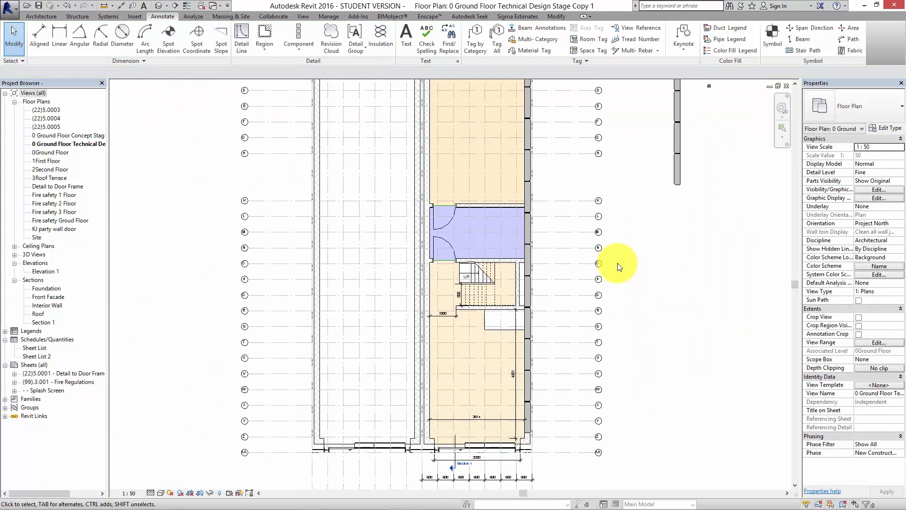
scroll(510, 301, up, 3)
click(540, 304)
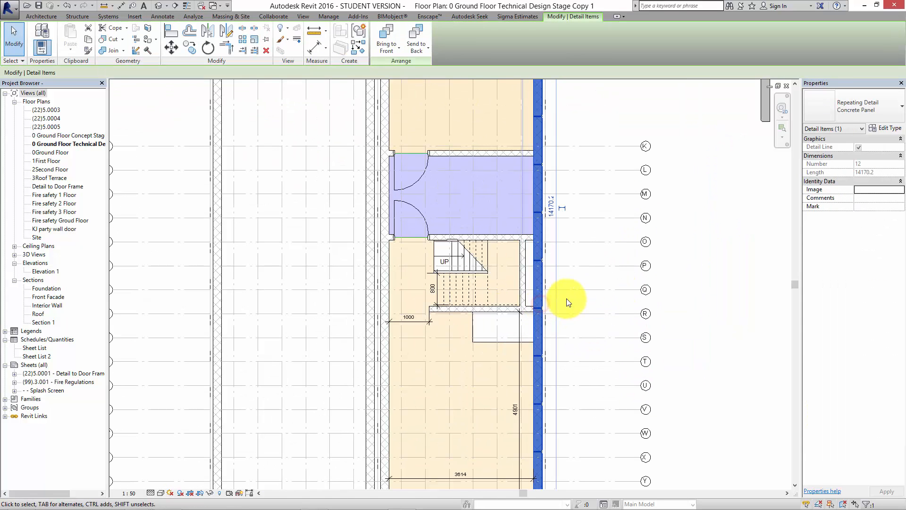
scroll(552, 259, up, 3)
scroll(540, 259, up, 4)
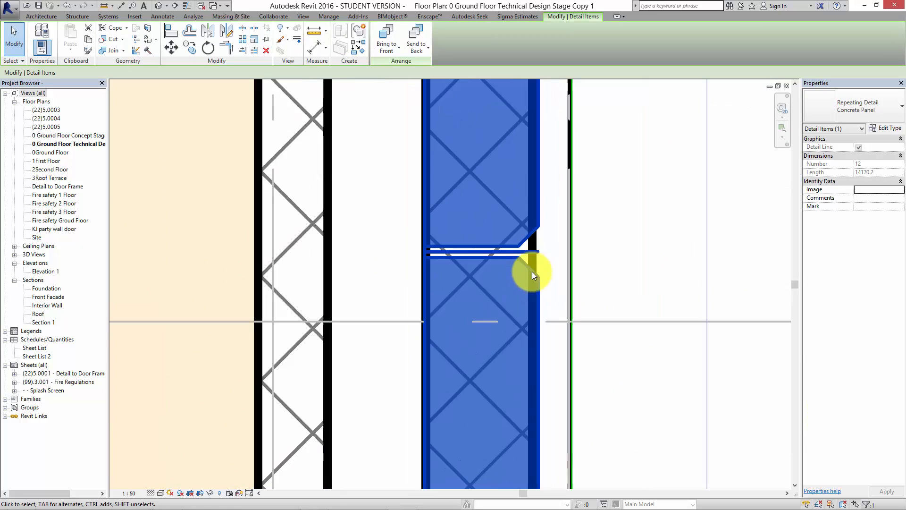
click(554, 268)
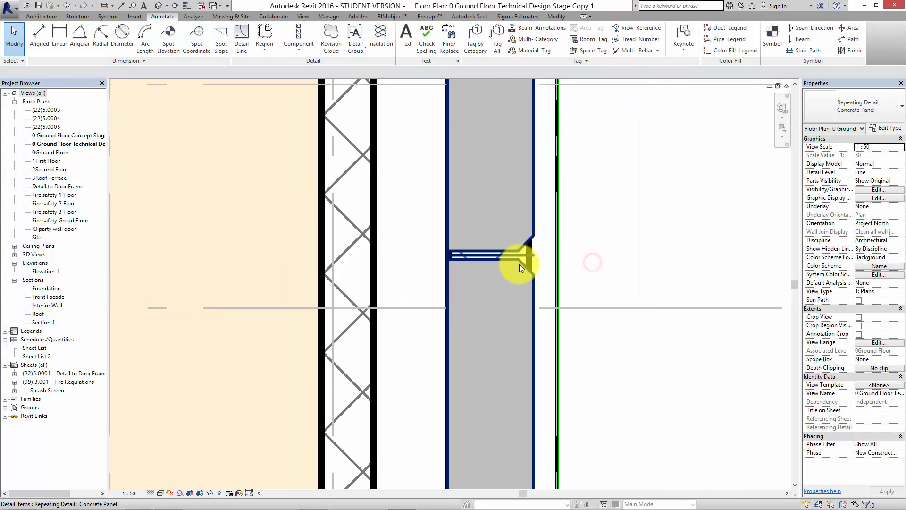
scroll(477, 259, down, 5)
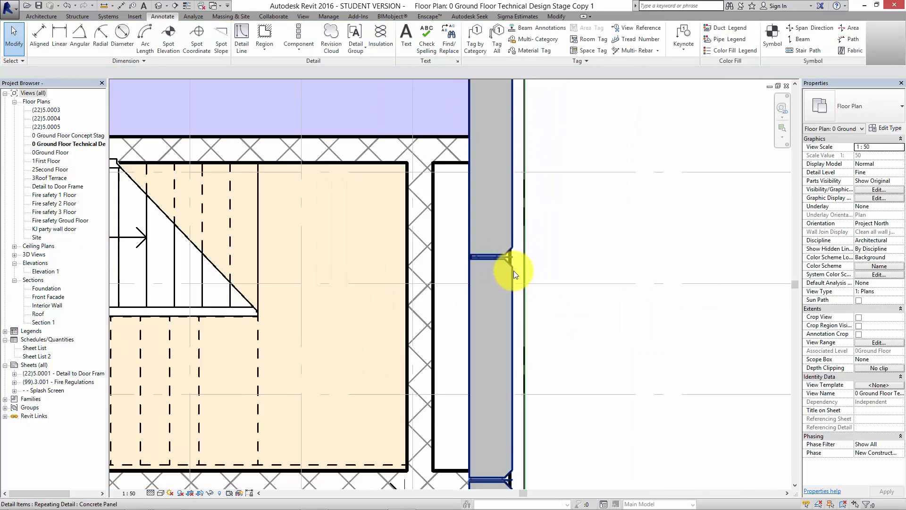
scroll(617, 283, down, 3)
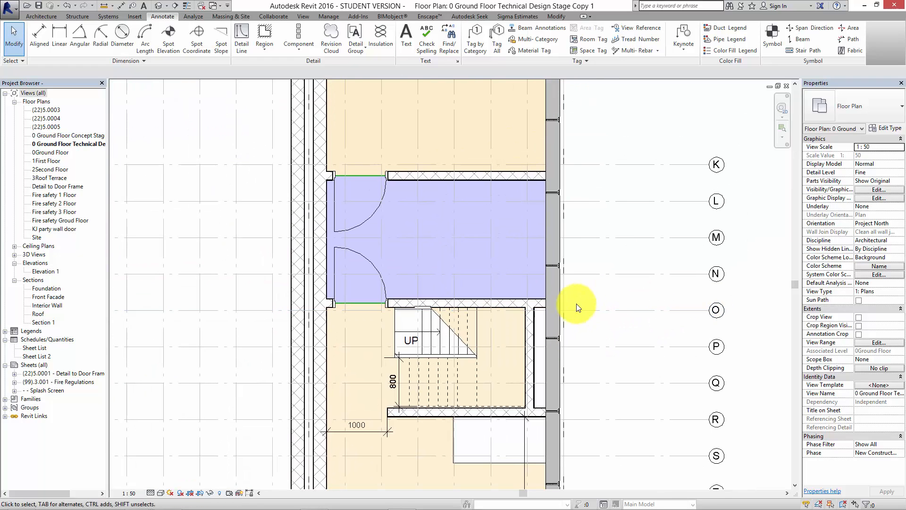
Delete the Concrete Panel repeating detail from the party wall.
click(559, 310)
click(622, 293)
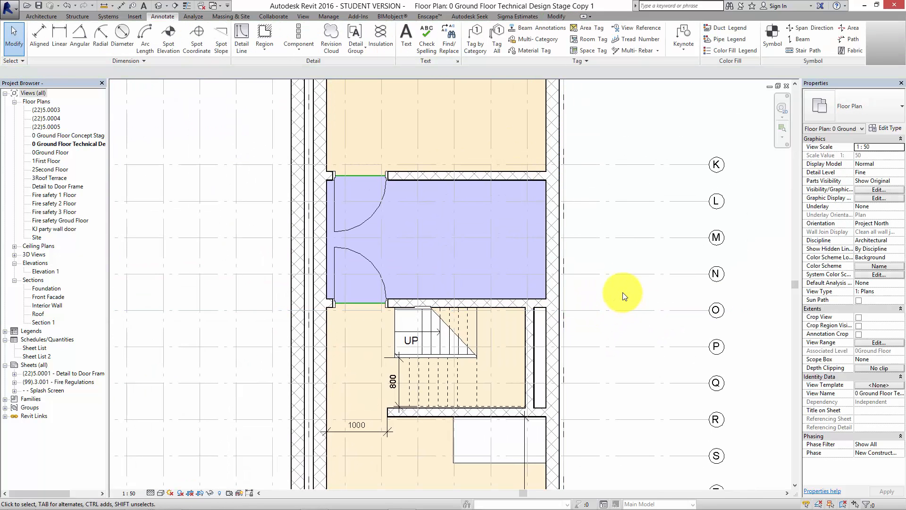
scroll(630, 300, down, 2)
scroll(613, 330, down, 4)
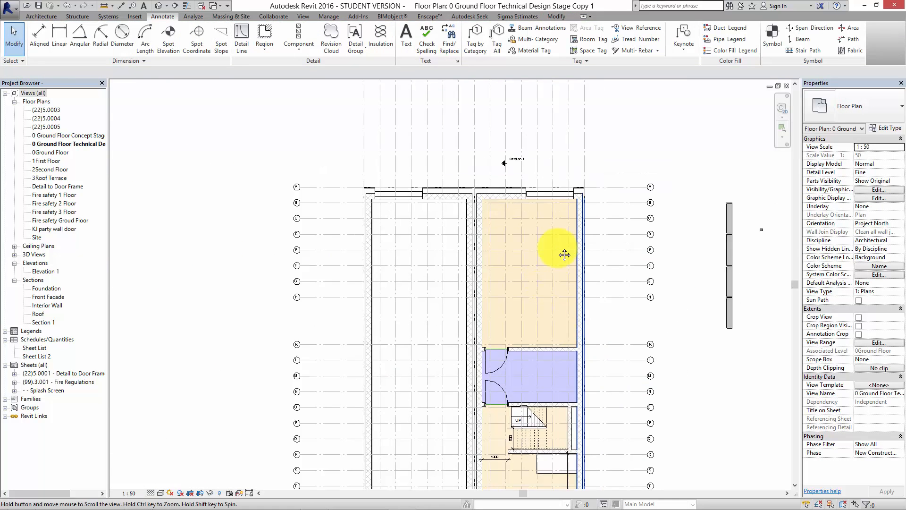
scroll(527, 177, up, 2)
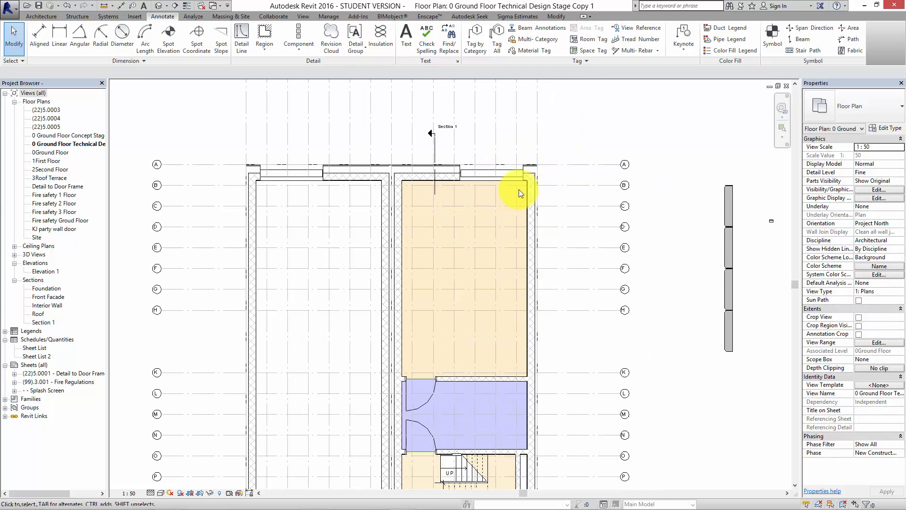
scroll(523, 209, up, 2)
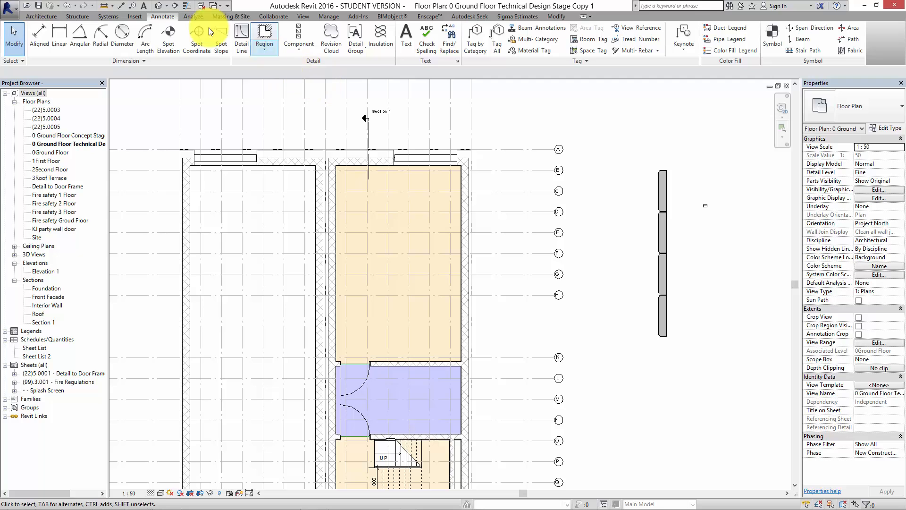
Create a callout around the coloured unit's outer front wall corner, enclosing the junction of grids A and B with the party wall.
click(303, 16)
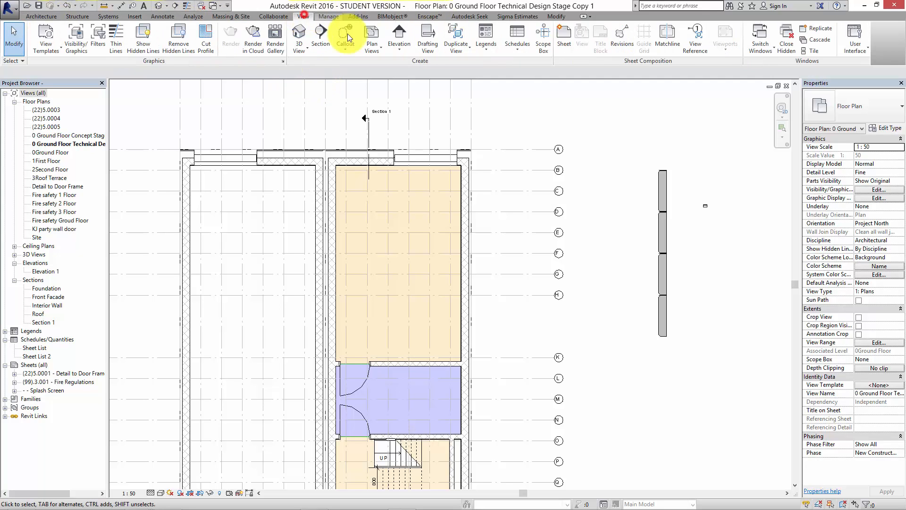
click(347, 37)
scroll(463, 105, down, 2)
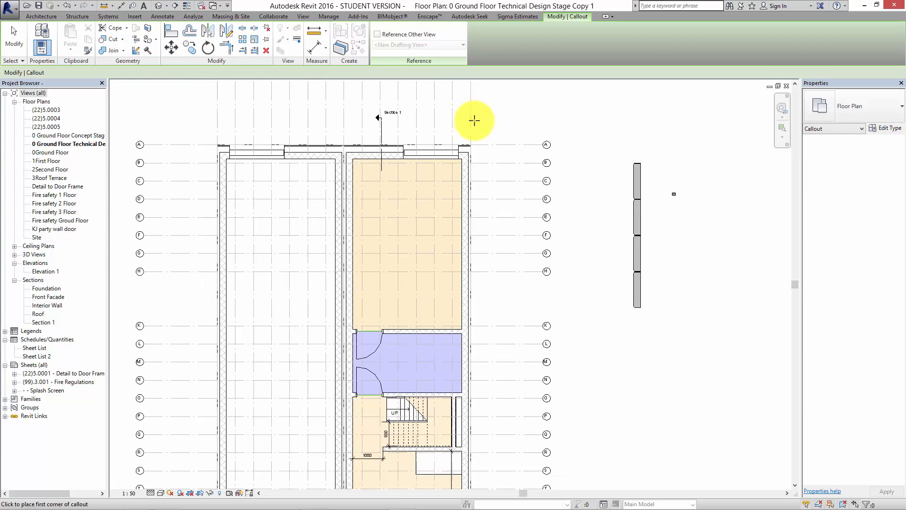
click(489, 125)
click(445, 174)
key(Escape)
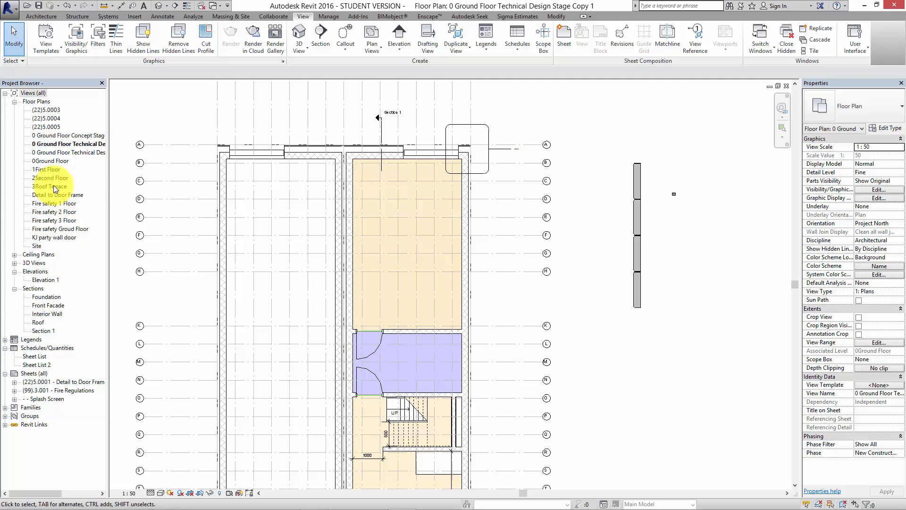
Open the new Callout 1 view of the technical plan and examine the wall corner it shows.
drag(108, 173, 175, 176)
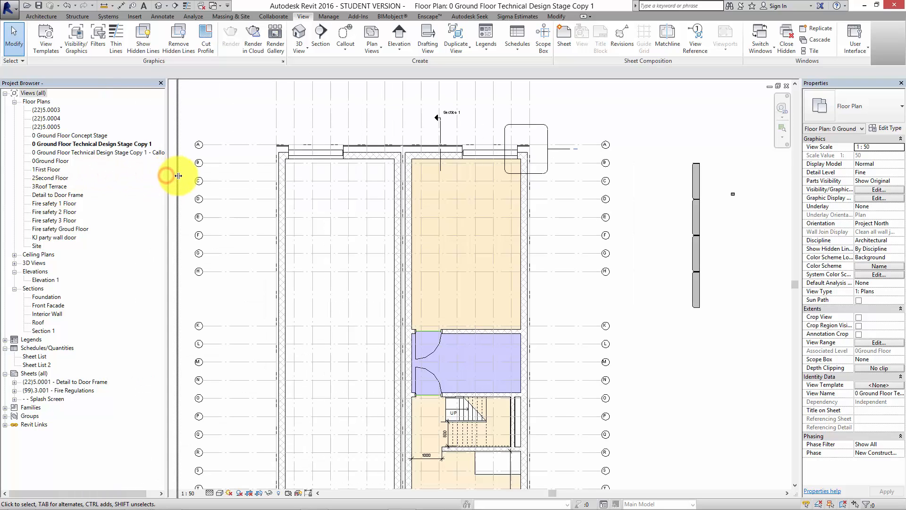
double_click(162, 152)
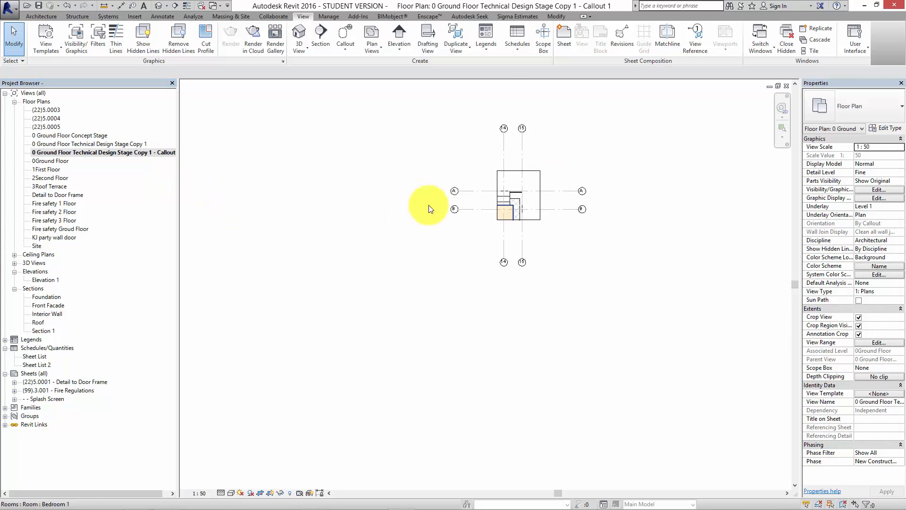
scroll(522, 178, up, 5)
scroll(587, 233, up, 3)
scroll(657, 219, down, 2)
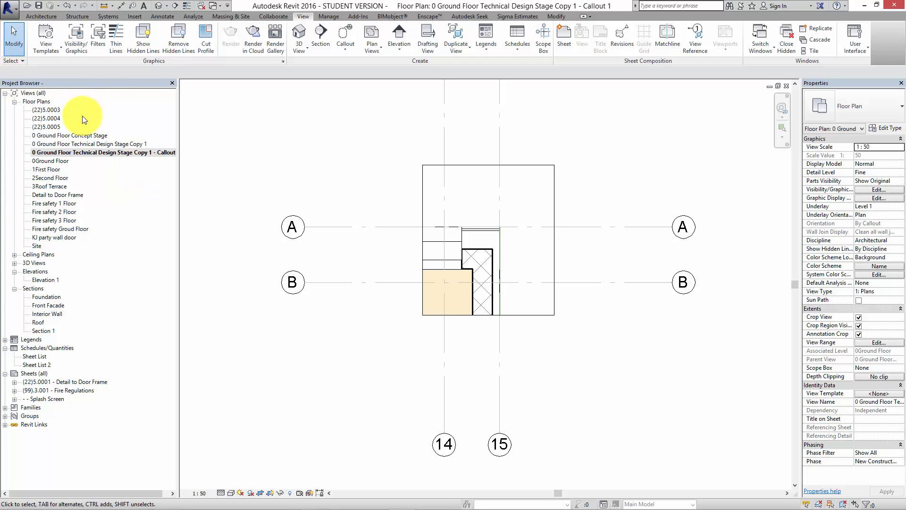
In the technical plan, move the sample Concrete Panel run onto the coloured unit's outer party wall, starting at the corner just above grid B.
double_click(84, 143)
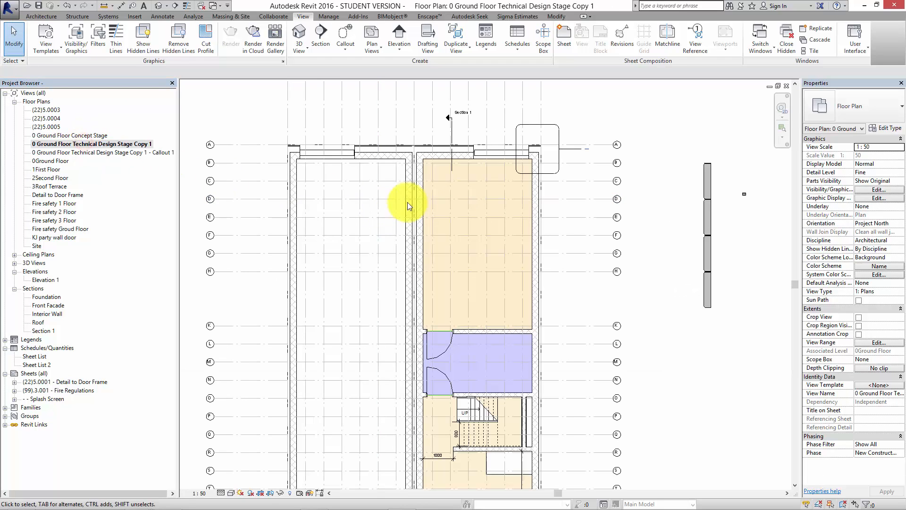
scroll(707, 184, up, 1)
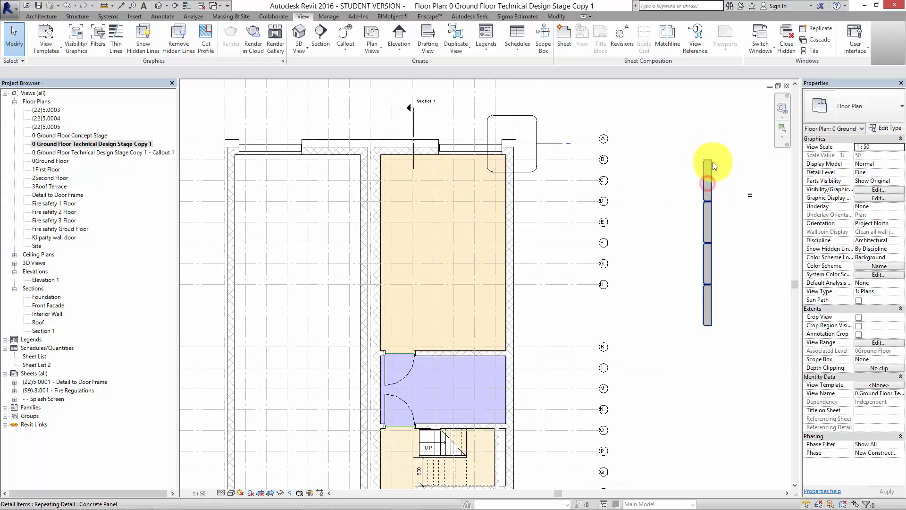
click(708, 193)
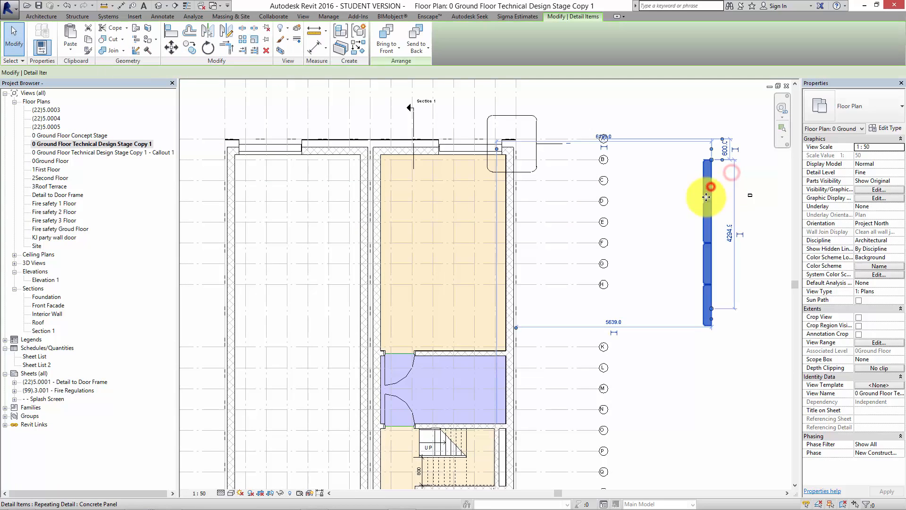
click(171, 47)
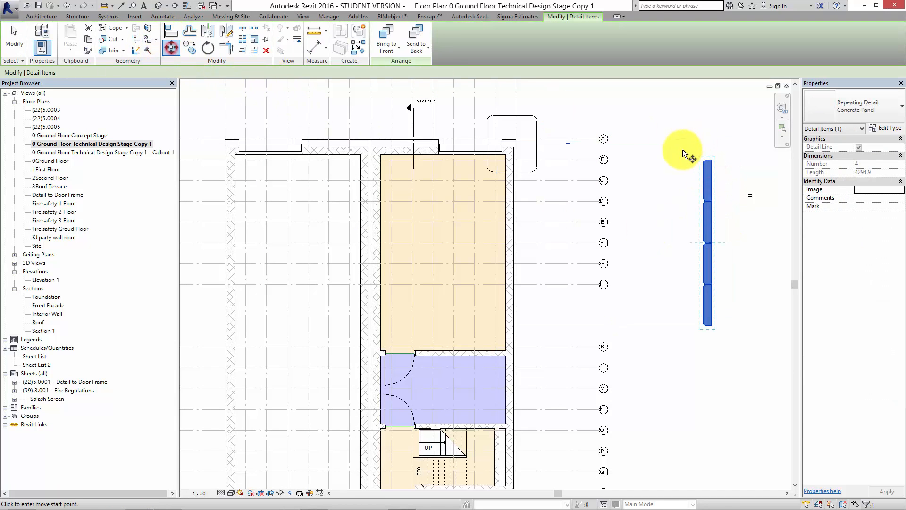
click(711, 160)
scroll(527, 150, up, 3)
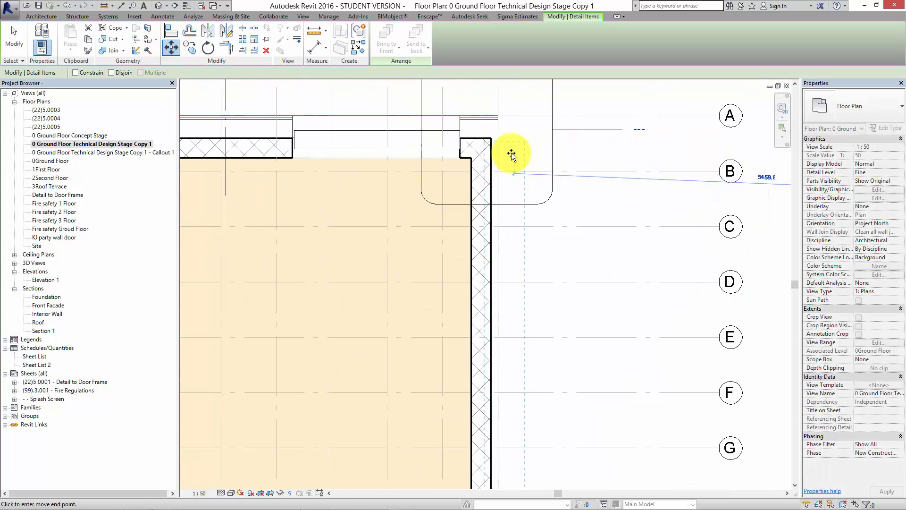
click(494, 187)
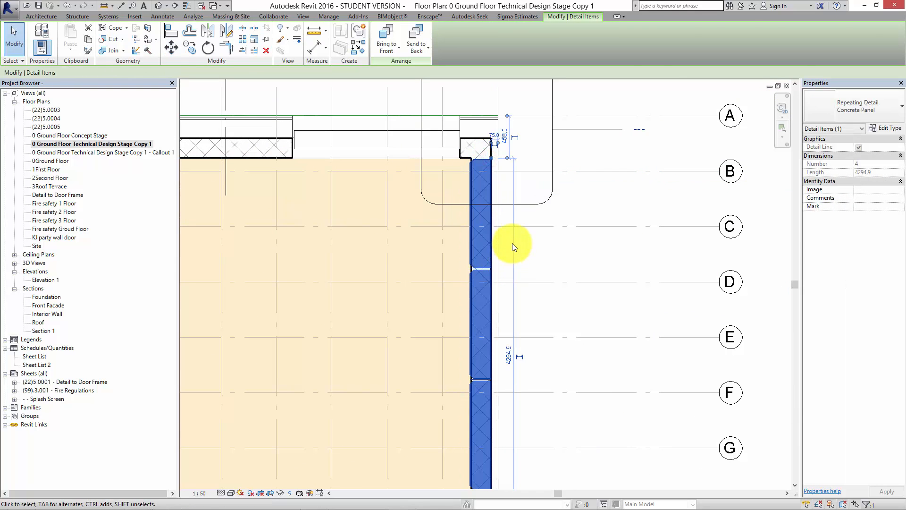
click(512, 243)
Copy the party wall's Concrete Panel repeating detail and paste it aligned to the same place in the Callout 1 view.
scroll(492, 233, up, 2)
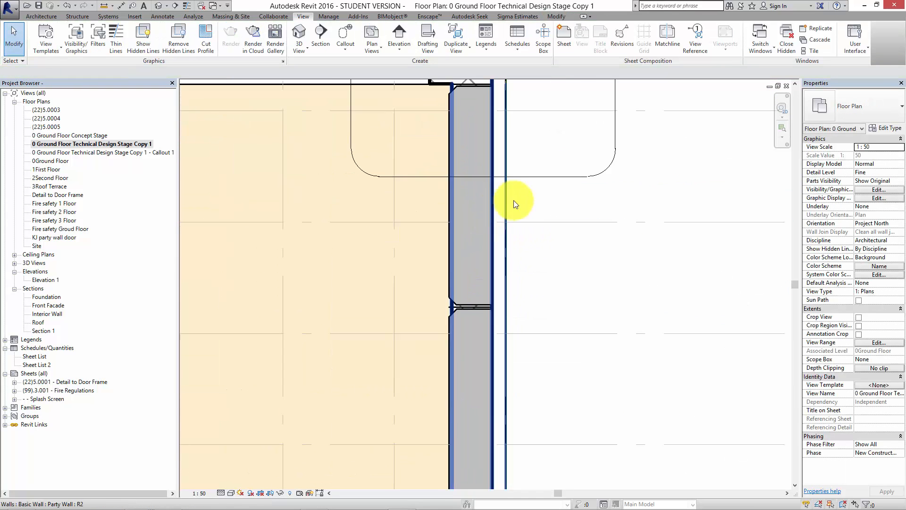
middle_drag(538, 194, 553, 238)
scroll(486, 146, up, 1)
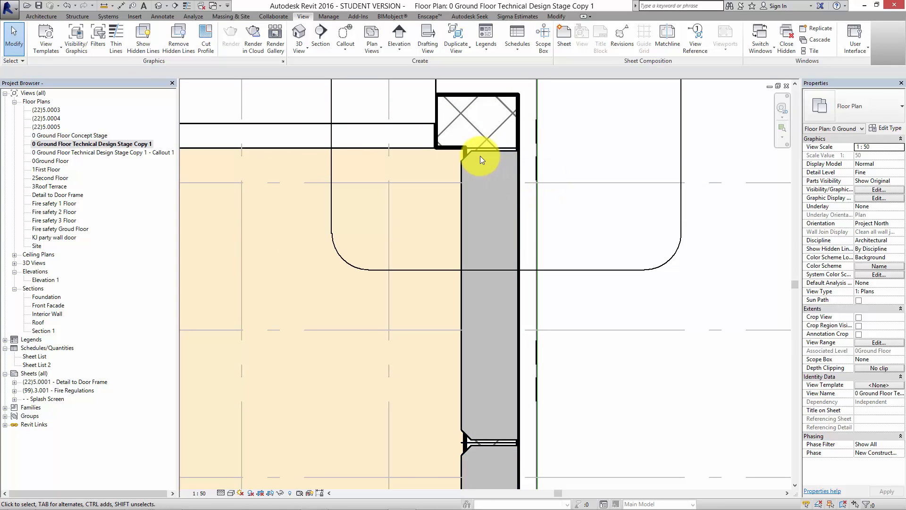
scroll(524, 153, down, 2)
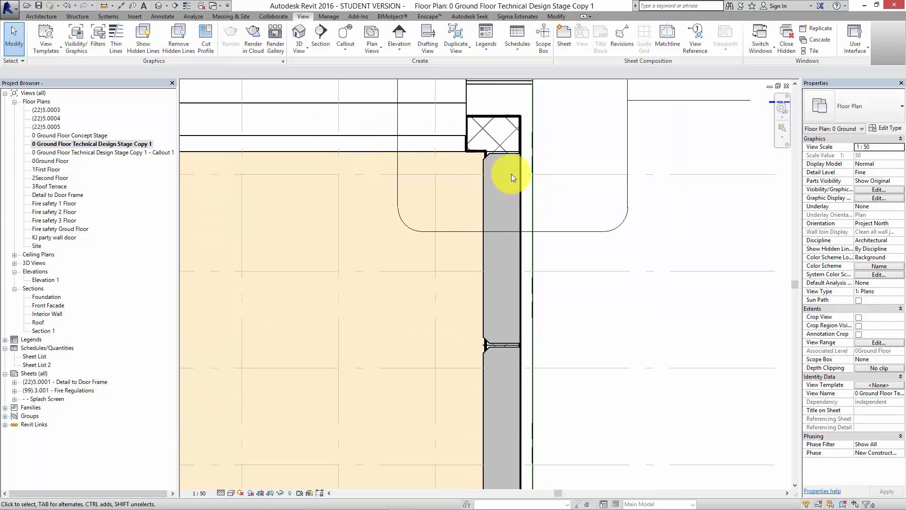
click(500, 152)
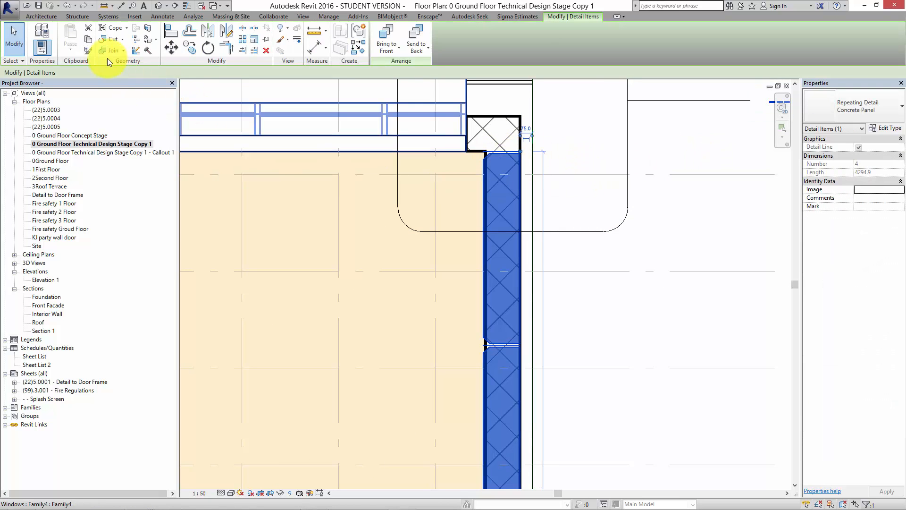
click(88, 41)
double_click(130, 152)
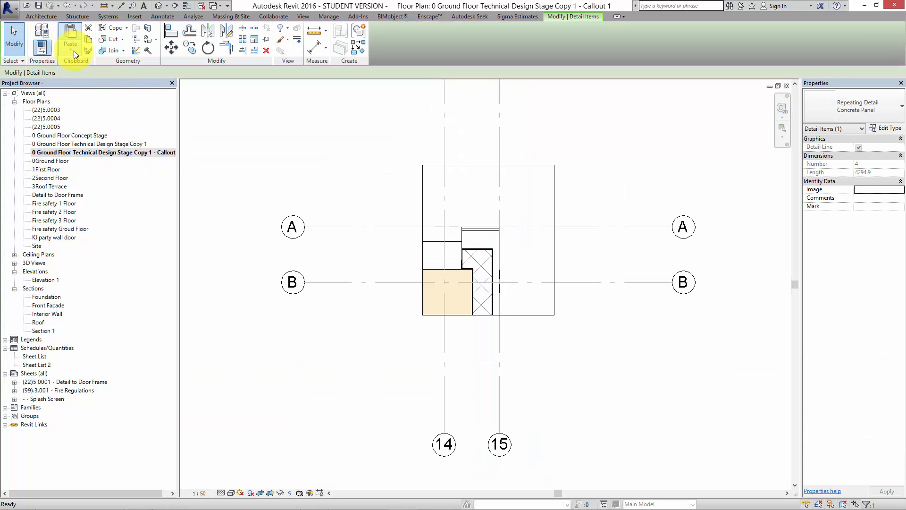
click(69, 52)
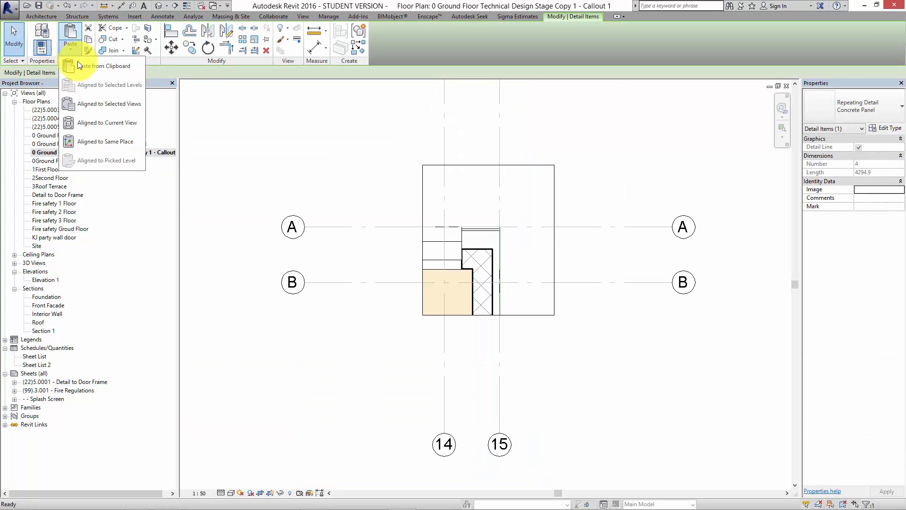
click(101, 141)
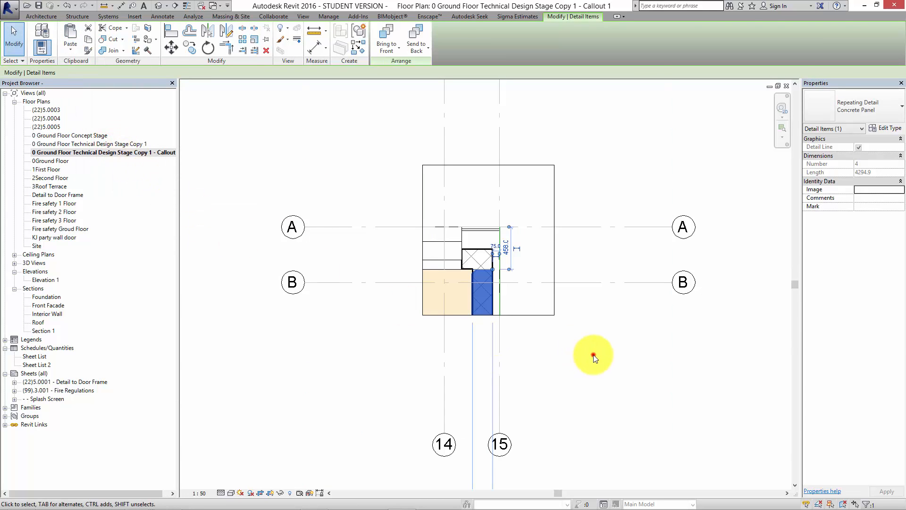
click(595, 351)
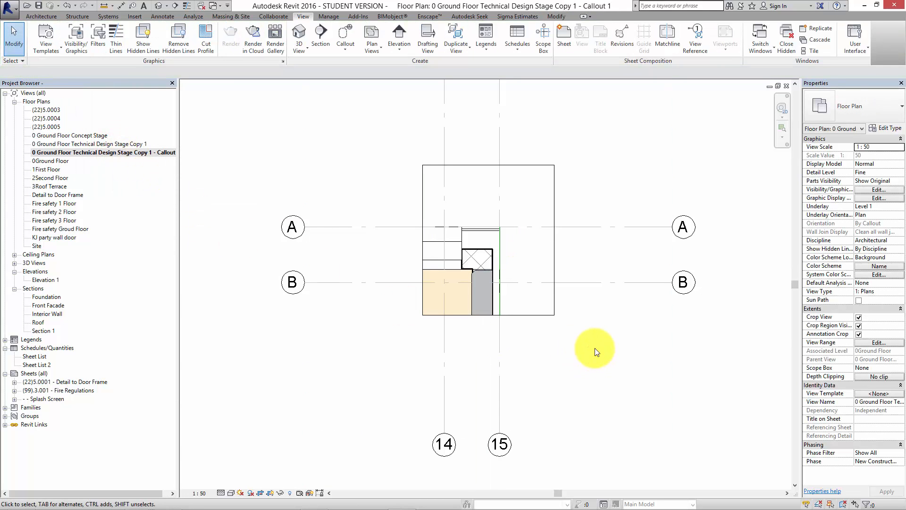
scroll(595, 347, up, 3)
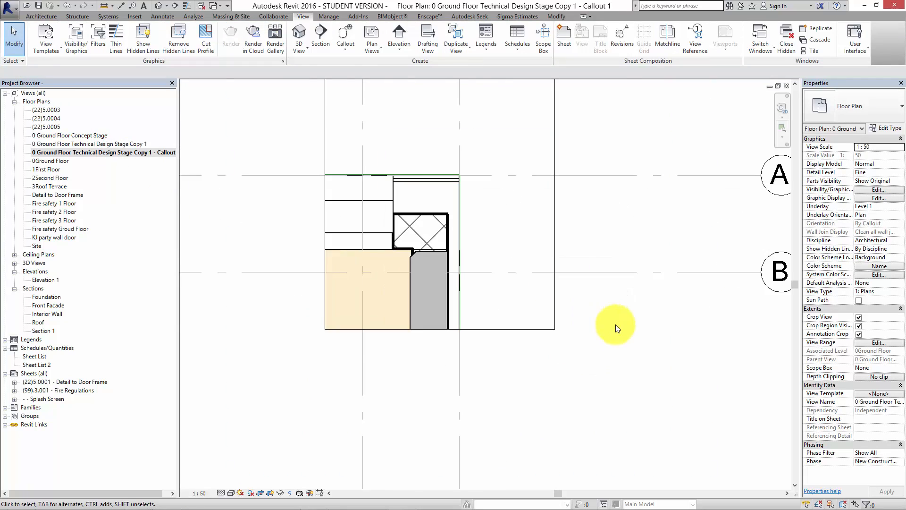
scroll(581, 321, down, 1)
mouse_move(441, 359)
middle_down()
mouse_move(479, 360)
mouse_move(456, 360)
middle_up()
scroll(478, 360, down, 1)
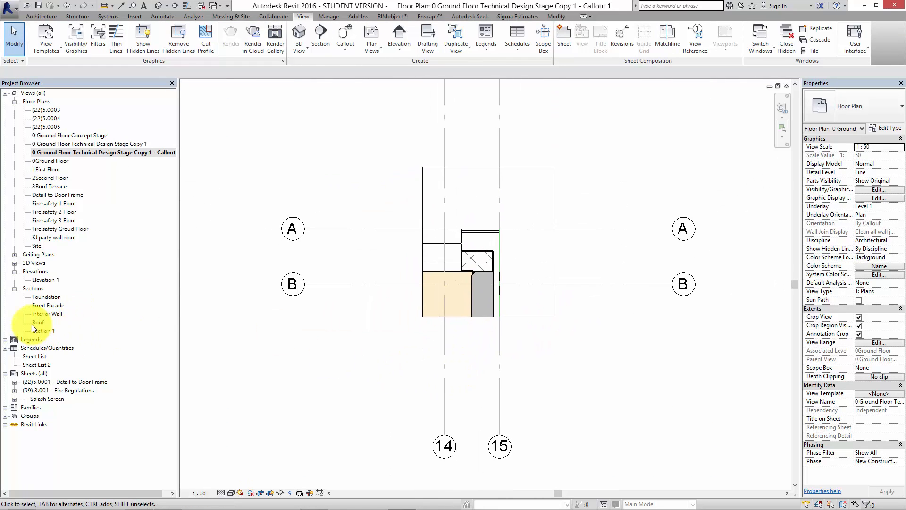
Open the Section 1 view and set its detail level to Coarse.
double_click(42, 330)
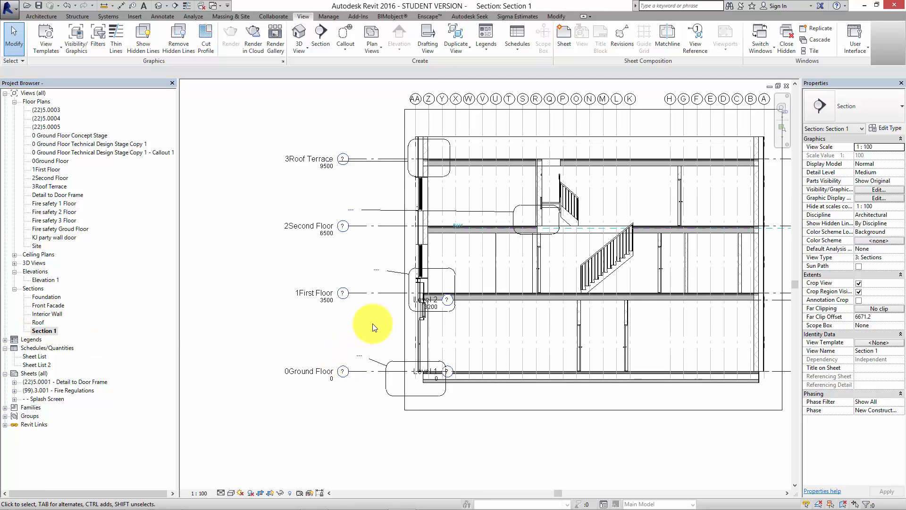
middle_drag(373, 324, 337, 344)
scroll(429, 208, up, 3)
middle_drag(482, 221, 427, 202)
scroll(427, 203, down, 1)
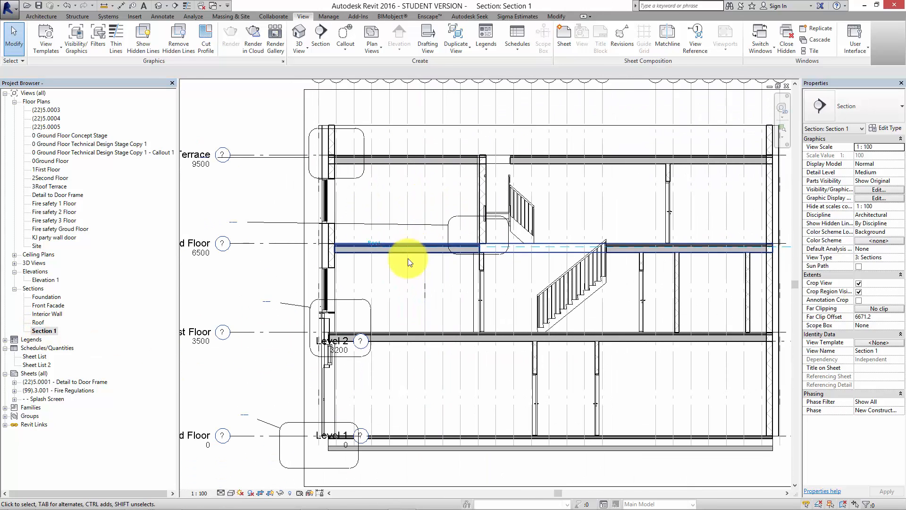
scroll(425, 298, down, 3)
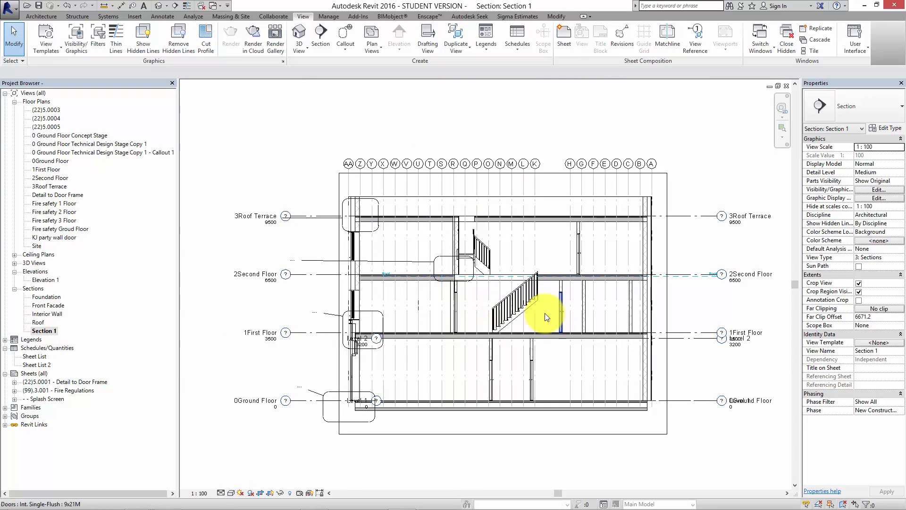
scroll(522, 309, up, 3)
middle_drag(522, 311, 546, 308)
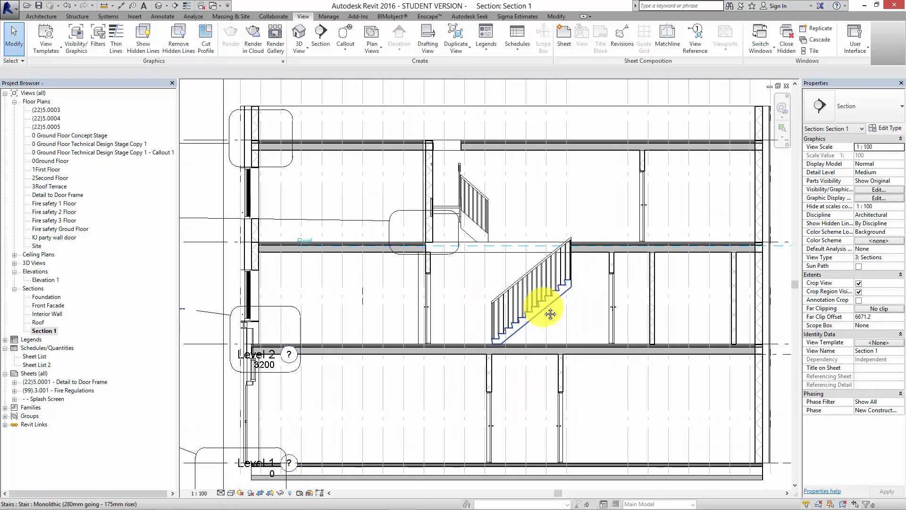
scroll(520, 310, down, 3)
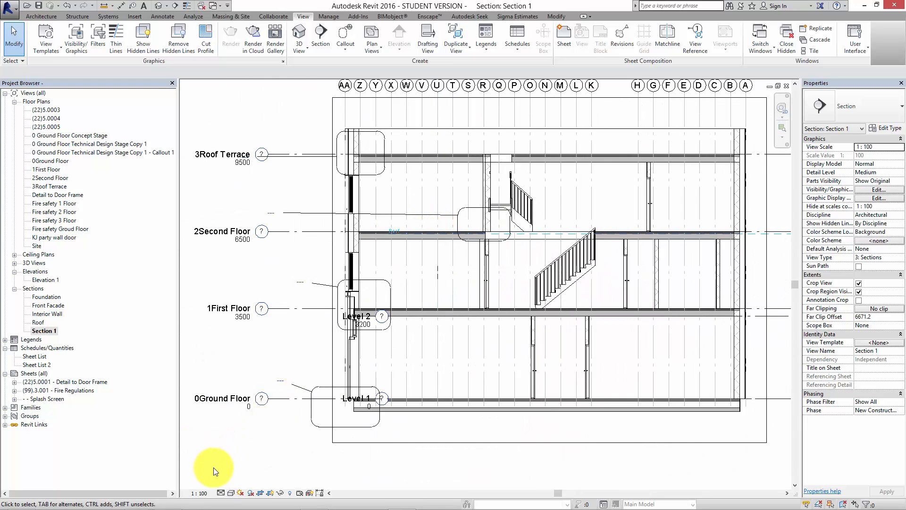
click(220, 493)
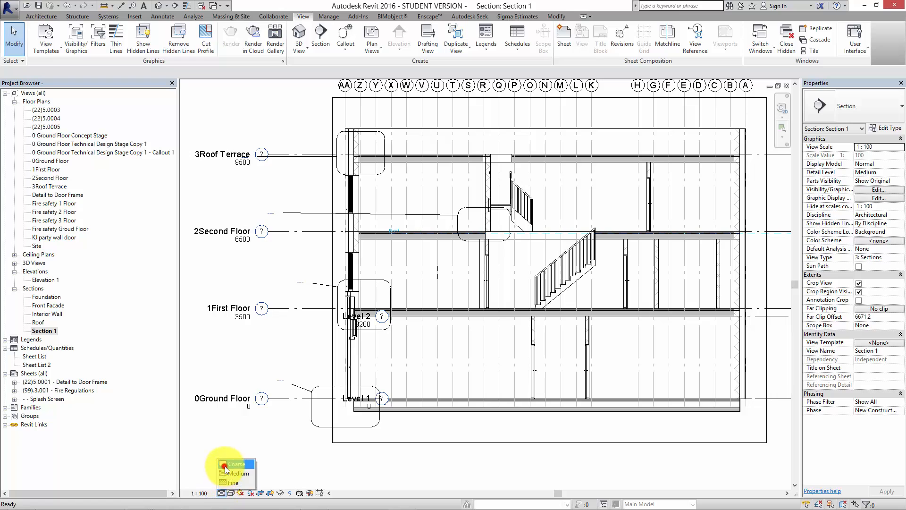
click(221, 480)
Examine the junctions between the floor slabs and the back facade wall at each storey of the section.
scroll(400, 304, up, 4)
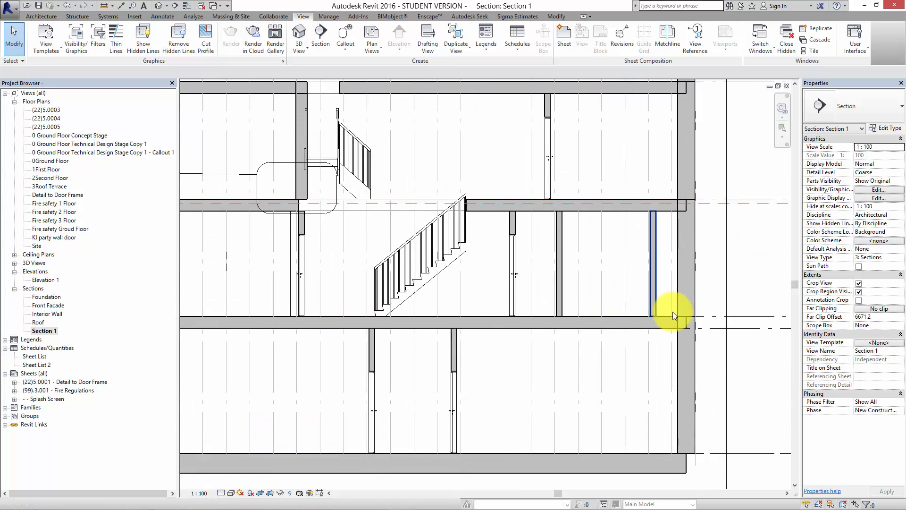
middle_drag(672, 312, 561, 307)
middle_drag(585, 187, 579, 267)
middle_drag(589, 156, 586, 189)
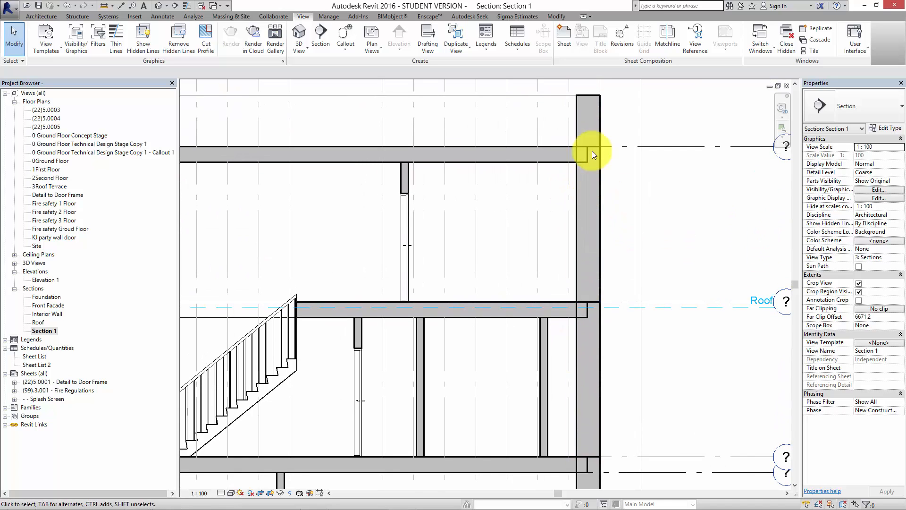
middle_drag(579, 192, 576, 180)
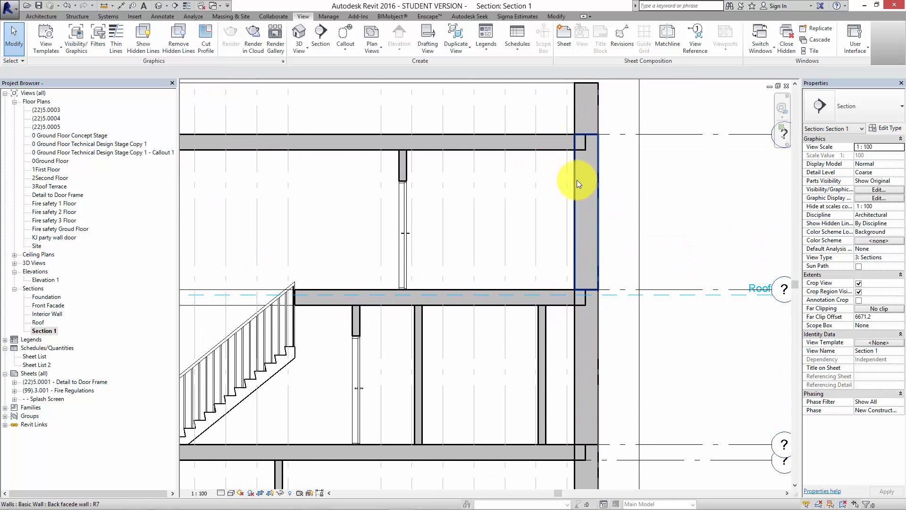
middle_drag(581, 302, 594, 287)
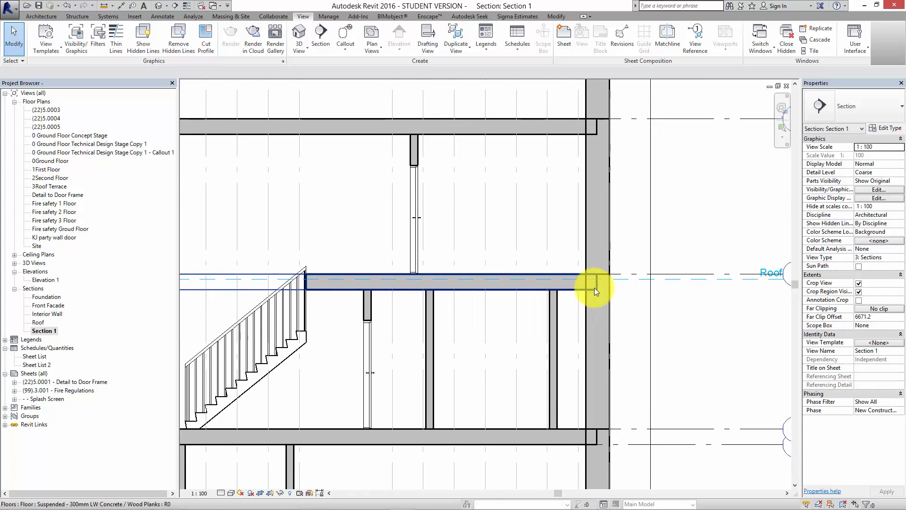
scroll(568, 288, down, 1)
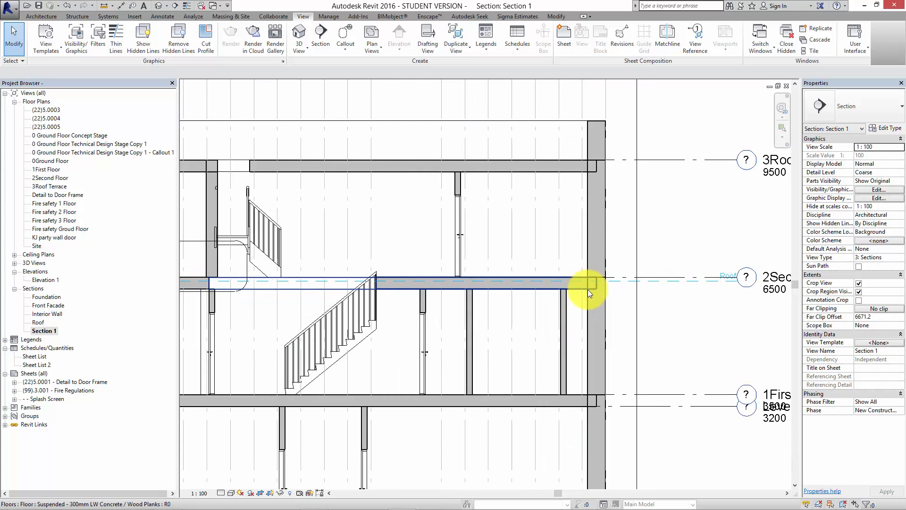
scroll(548, 291, up, 2)
middle_drag(631, 289, 491, 130)
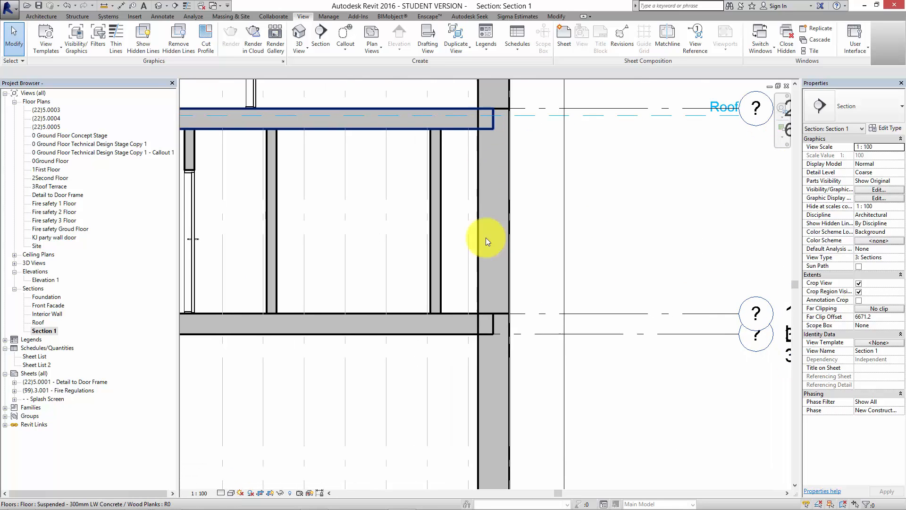
middle_drag(501, 365, 521, 372)
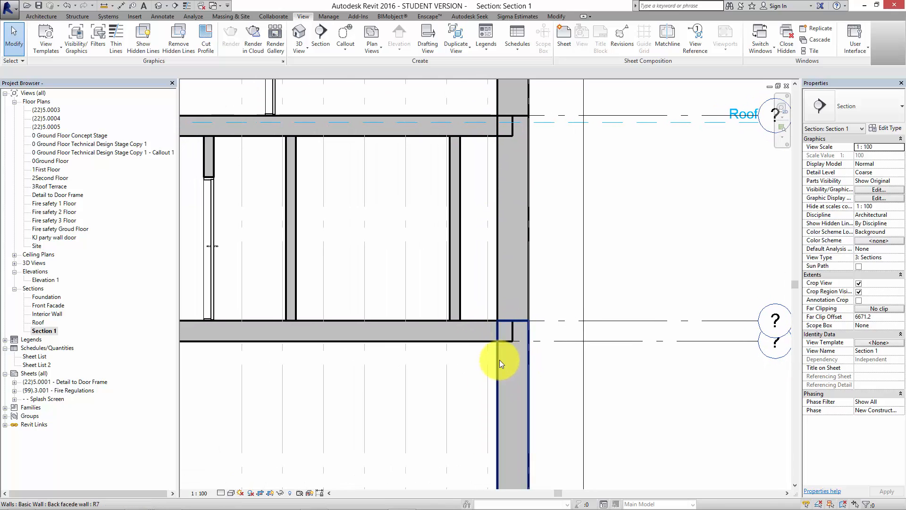
Join the first floor slab with the back facade walls below and above it, and join those two walls to each other.
click(477, 332)
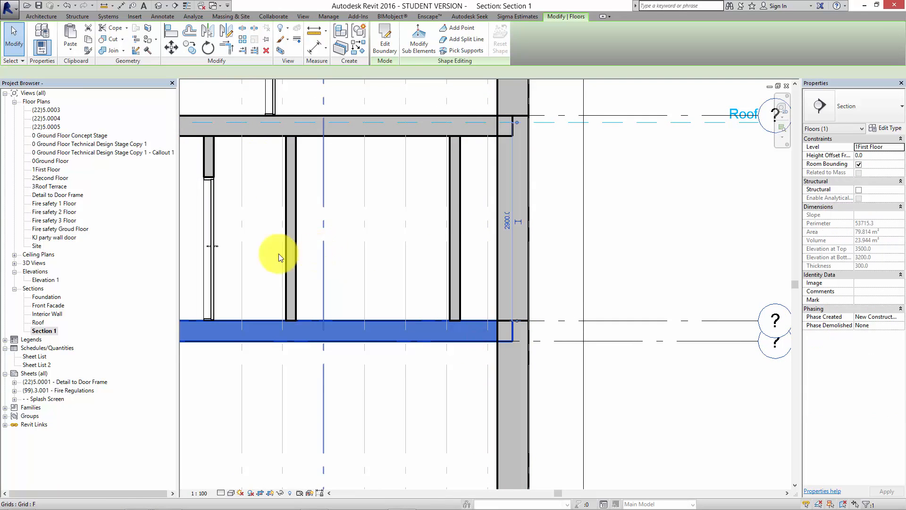
click(109, 53)
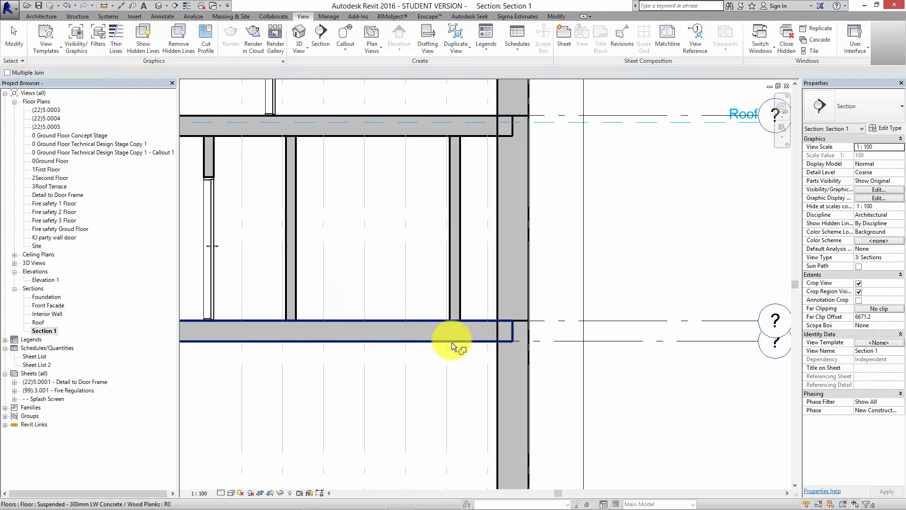
click(451, 341)
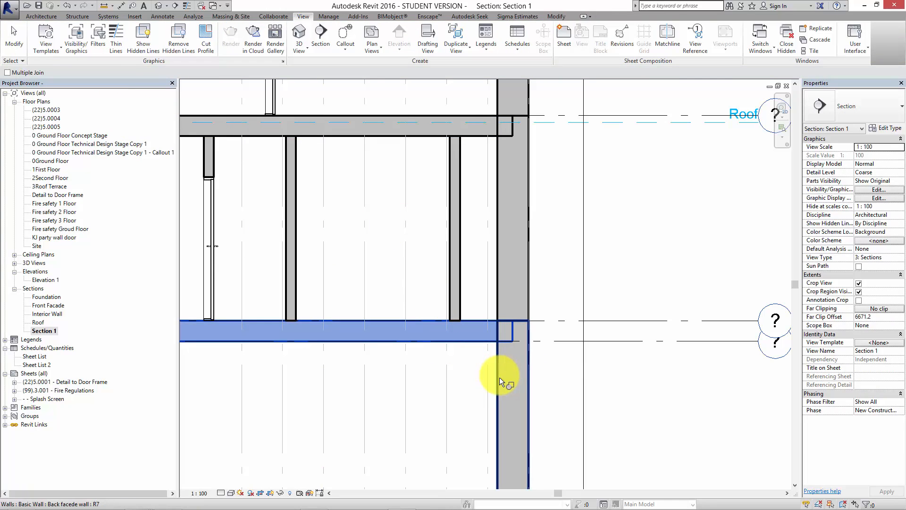
click(499, 376)
click(529, 288)
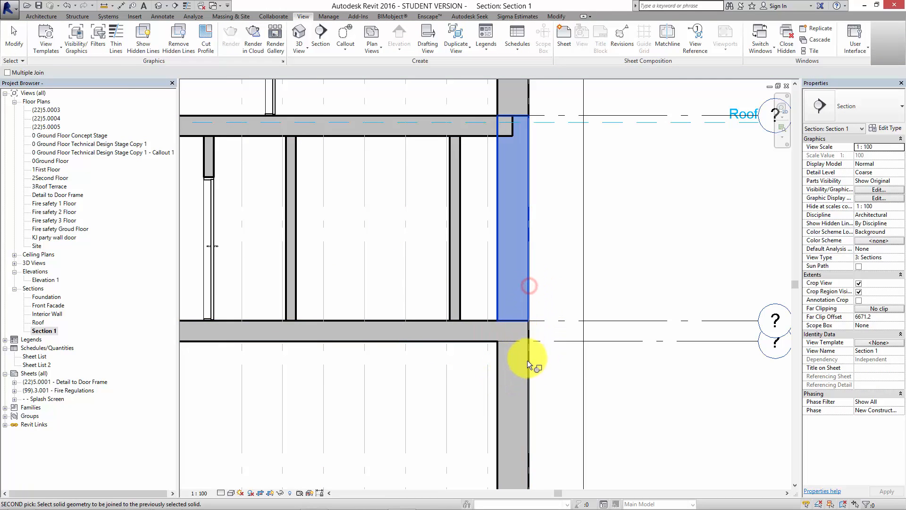
click(527, 361)
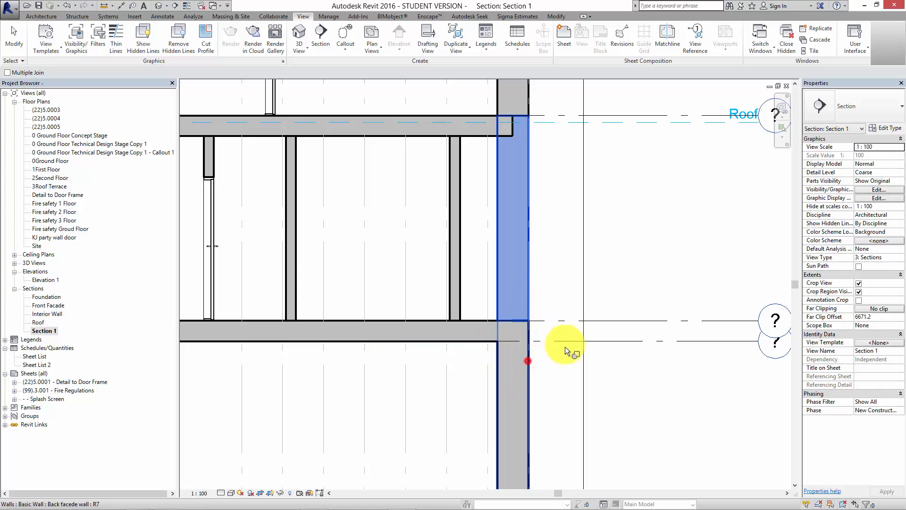
click(496, 300)
click(472, 321)
scroll(429, 367, down, 2)
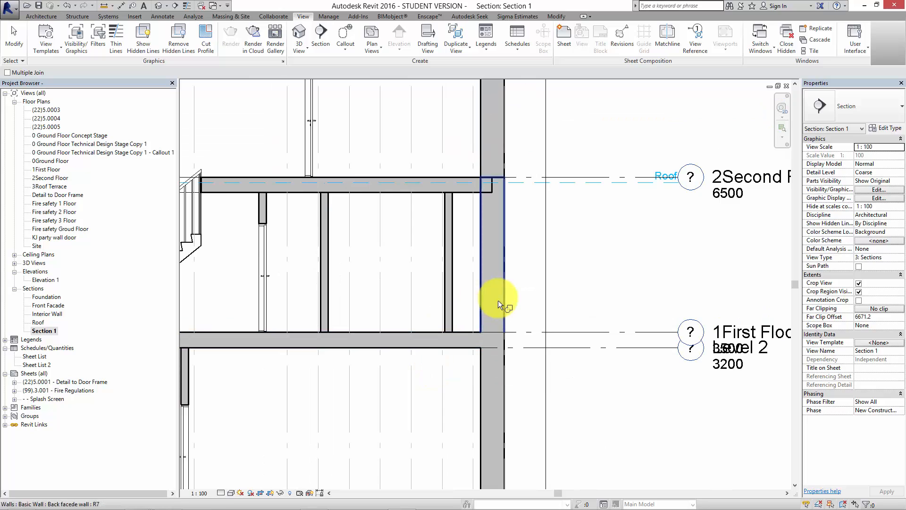
Join the second floor slab with the back facade walls below and above it, and join those two walls to each other.
scroll(469, 190, up, 3)
click(469, 198)
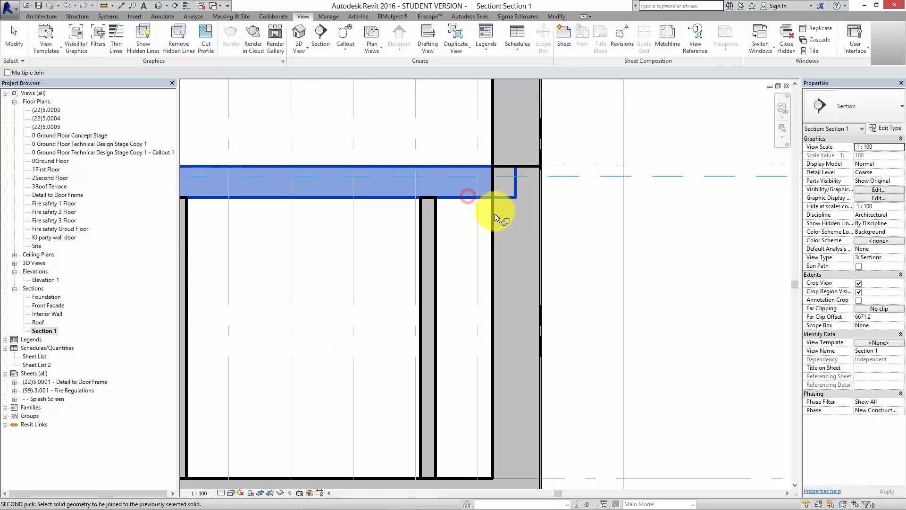
click(494, 212)
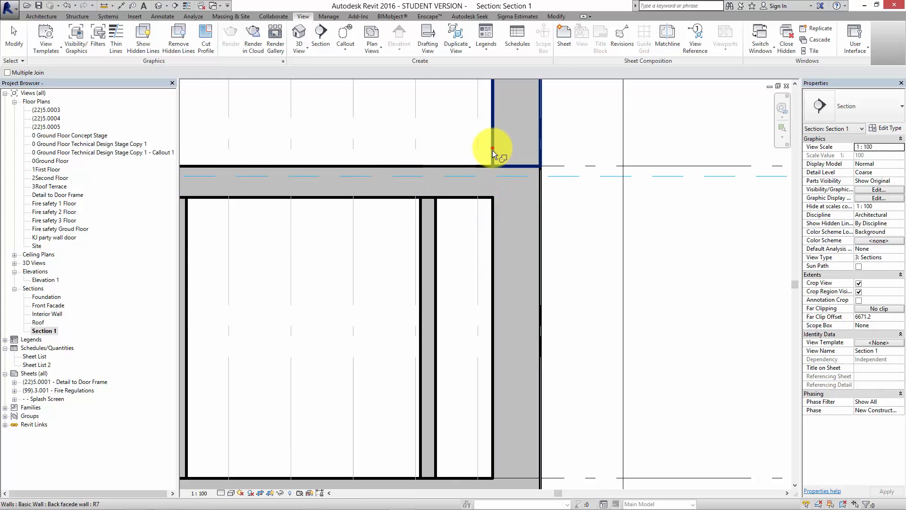
click(493, 154)
click(486, 167)
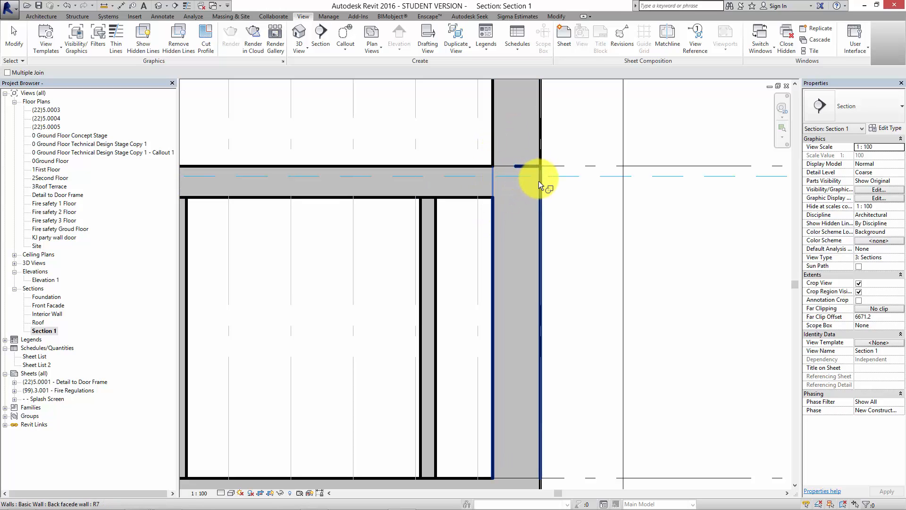
click(539, 180)
click(544, 146)
scroll(559, 225, down, 4)
At the second floor level, join the front facade walls above and below with the floor slab and with each other.
mouse_move(559, 227)
middle_down()
mouse_move(613, 326)
mouse_move(478, 292)
mouse_move(603, 333)
mouse_move(613, 378)
mouse_move(445, 315)
mouse_move(606, 329)
middle_up()
scroll(331, 310, up, 6)
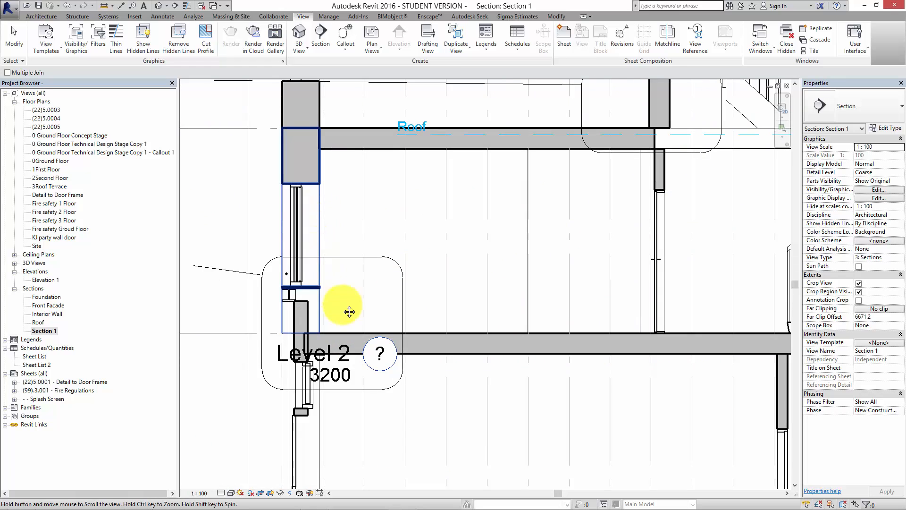
click(359, 226)
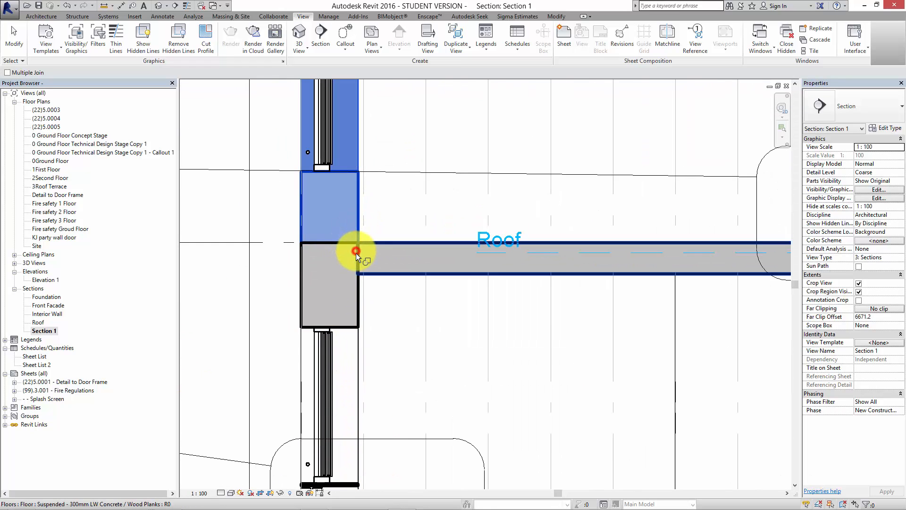
click(356, 253)
click(358, 290)
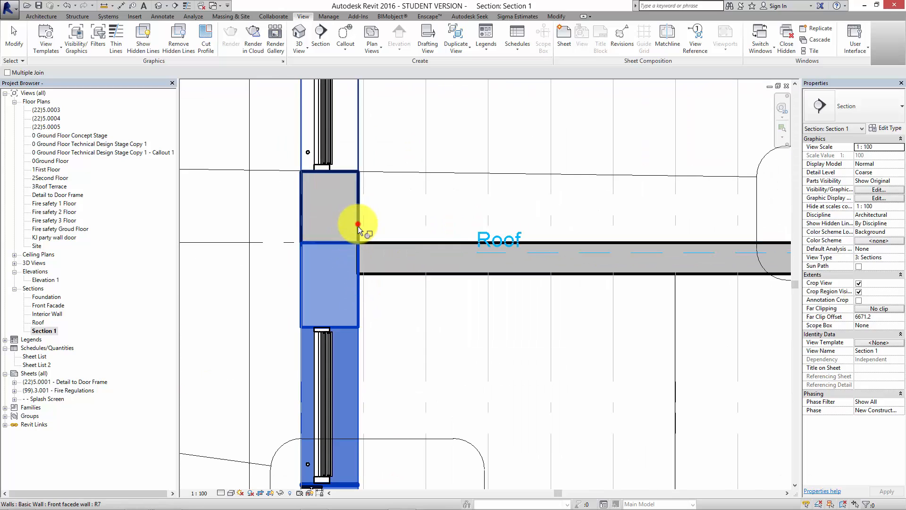
click(358, 226)
click(375, 273)
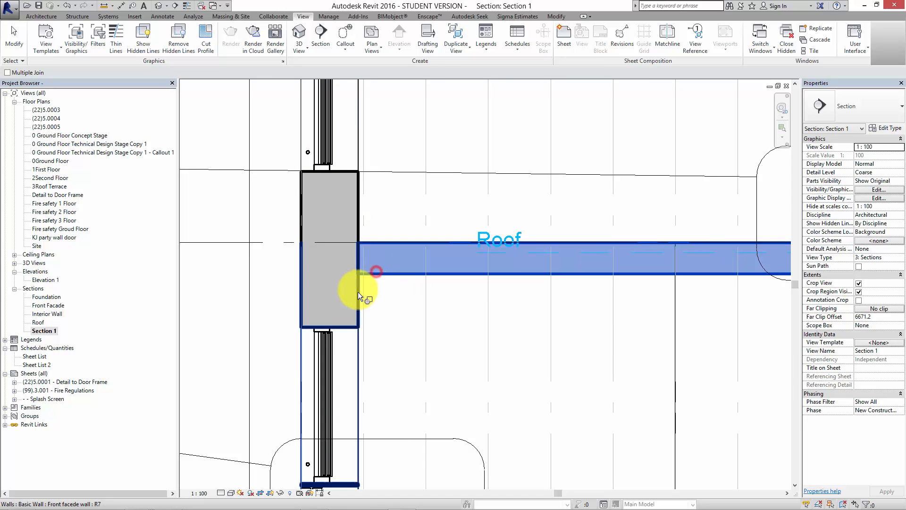
click(357, 292)
scroll(432, 313, down, 2)
scroll(427, 329, down, 5)
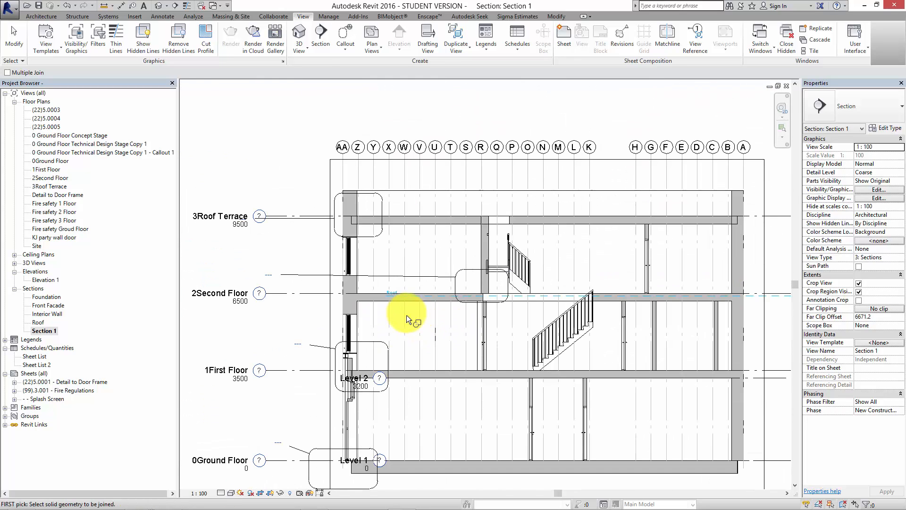
key(Escape)
Examine the joined second floor slab and front facade wall, and compare the remaining junctions across the whole section.
scroll(344, 299, up, 4)
click(339, 295)
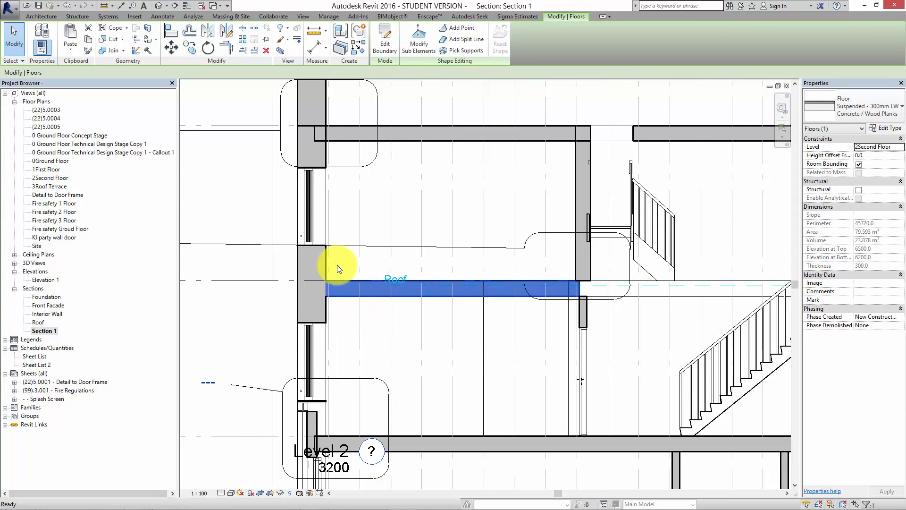
click(321, 258)
scroll(292, 284, down, 2)
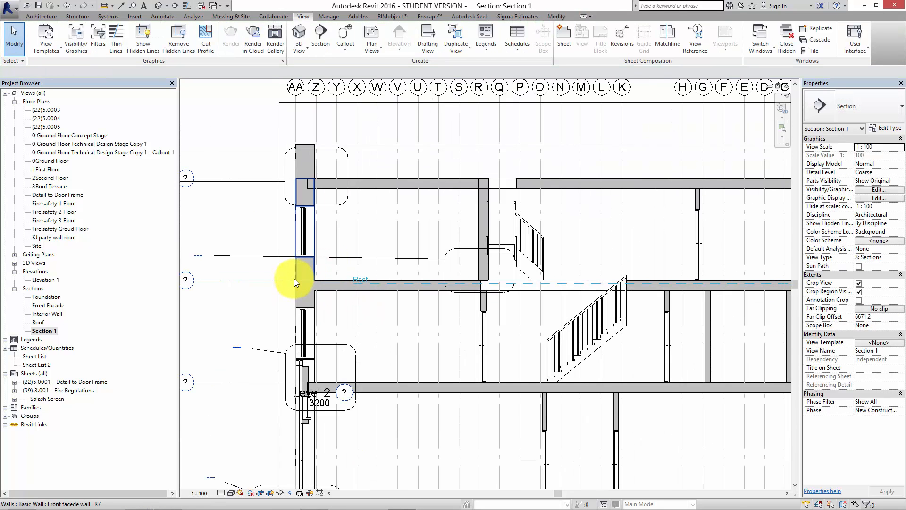
scroll(499, 223, down, 2)
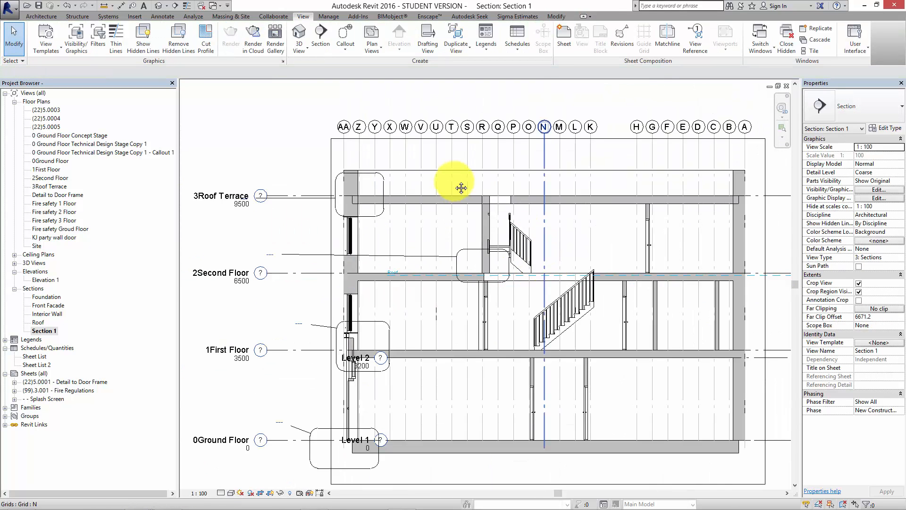
middle_drag(461, 188, 457, 185)
middle_drag(489, 251, 593, 315)
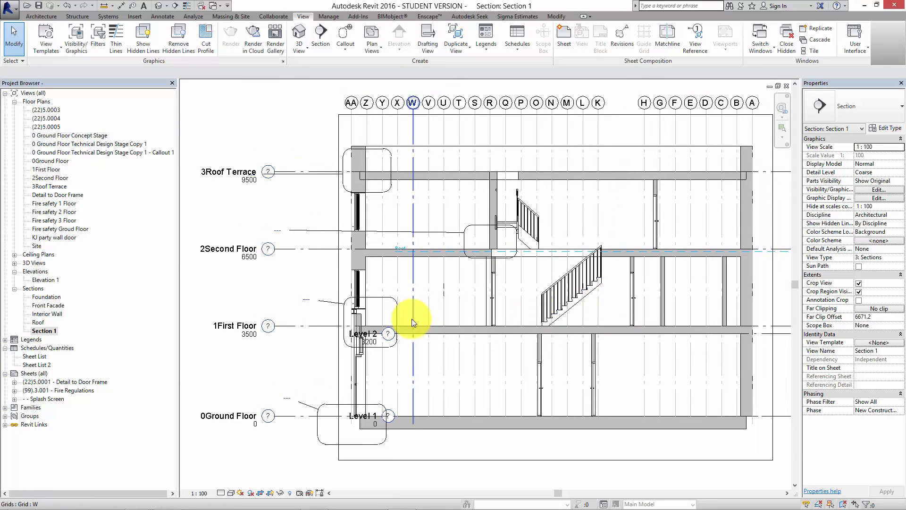
middle_drag(411, 318, 404, 296)
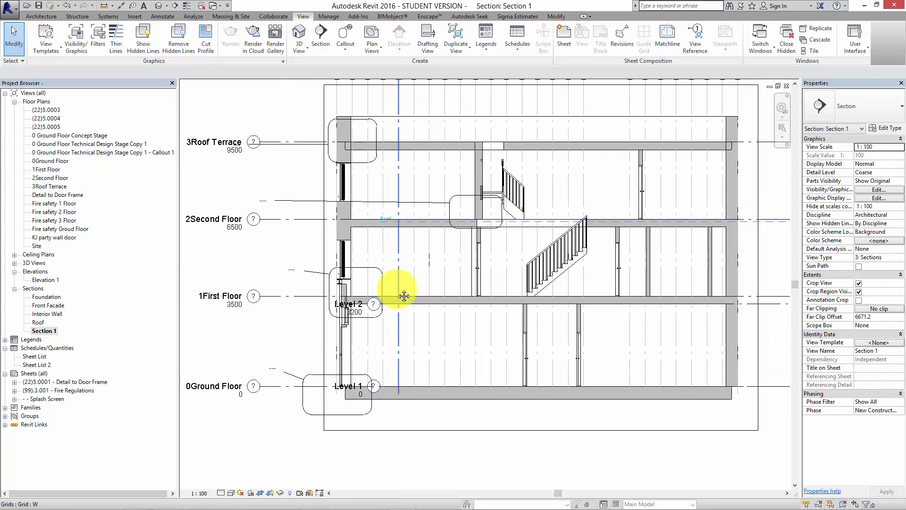
Set the Section 1 view's detail level to Fine.
click(221, 492)
click(231, 481)
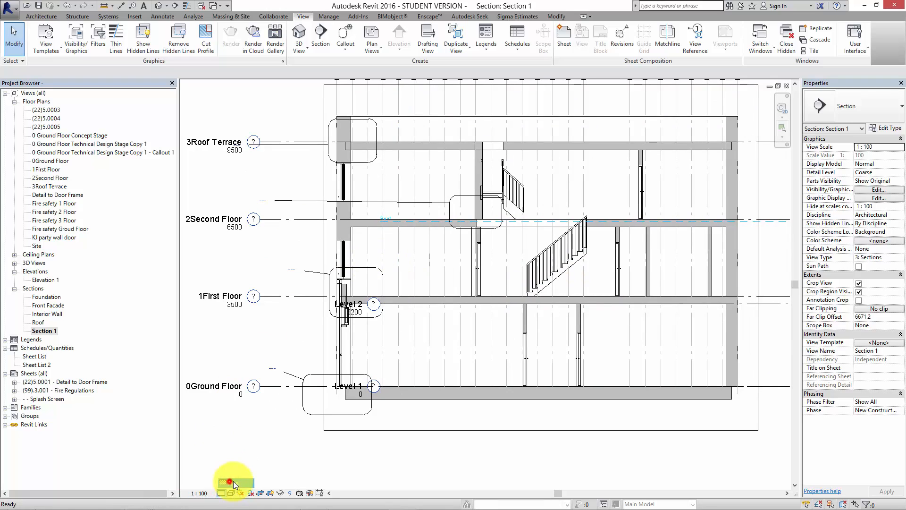
click(306, 219)
Examine how the wall and floor layers meet at the second floor's front facade junction and across the section.
scroll(305, 231, up, 3)
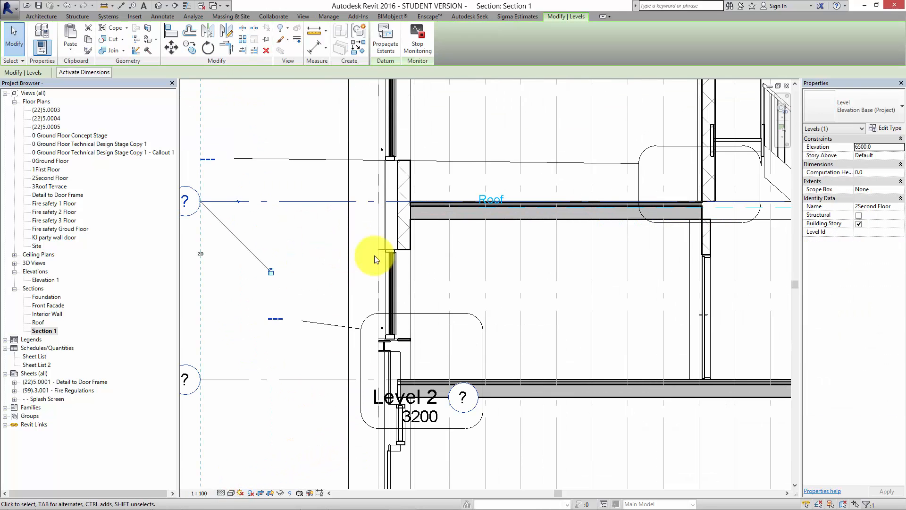
click(454, 250)
scroll(455, 258, up, 2)
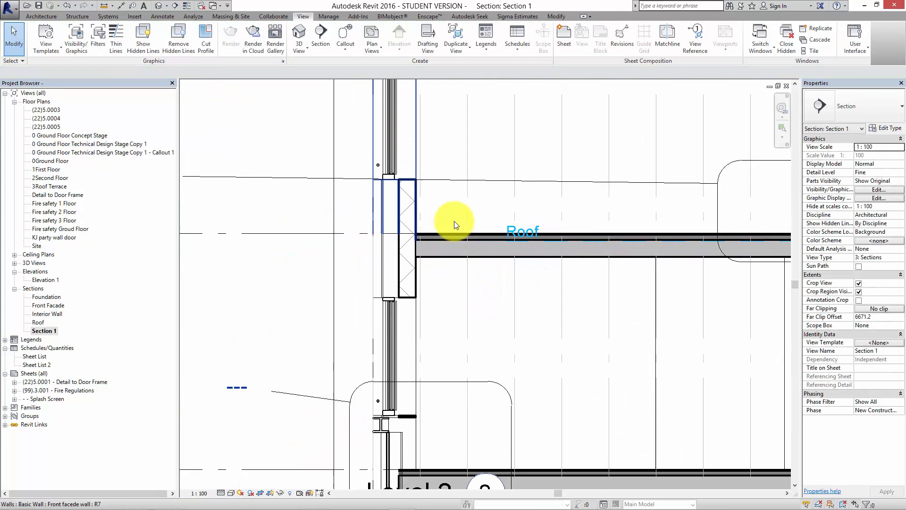
scroll(437, 247, up, 2)
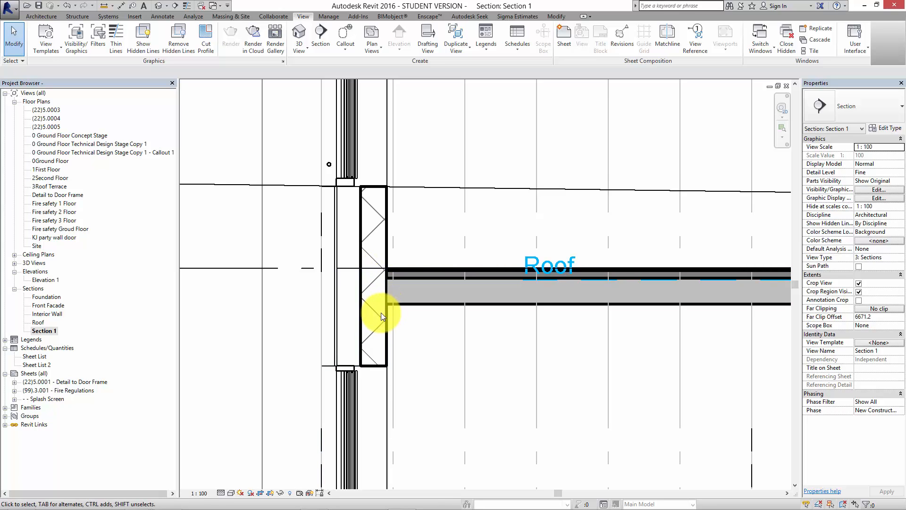
scroll(474, 317, up, 2)
scroll(444, 316, down, 2)
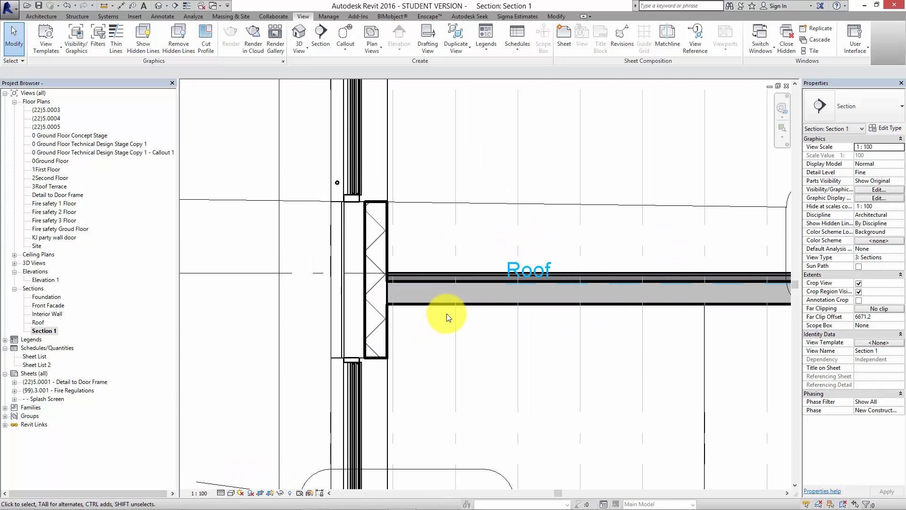
scroll(572, 342, down, 3)
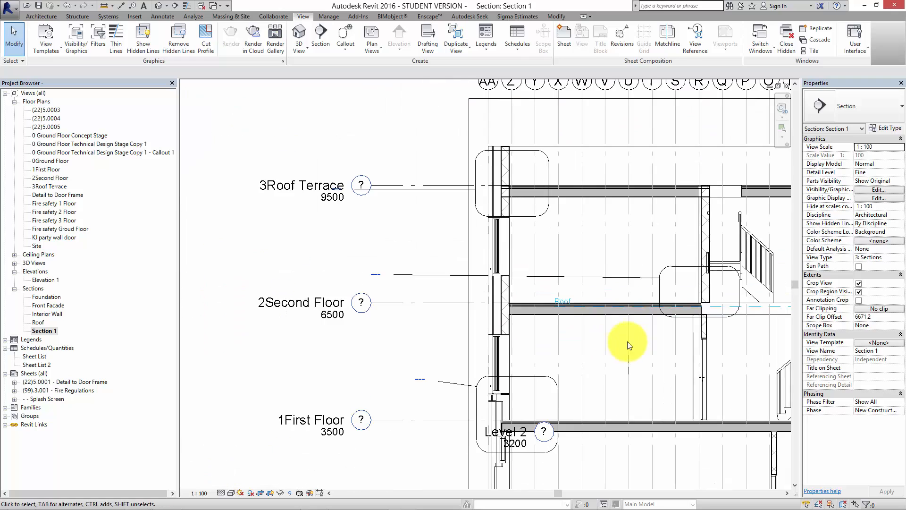
middle_drag(581, 283, 564, 289)
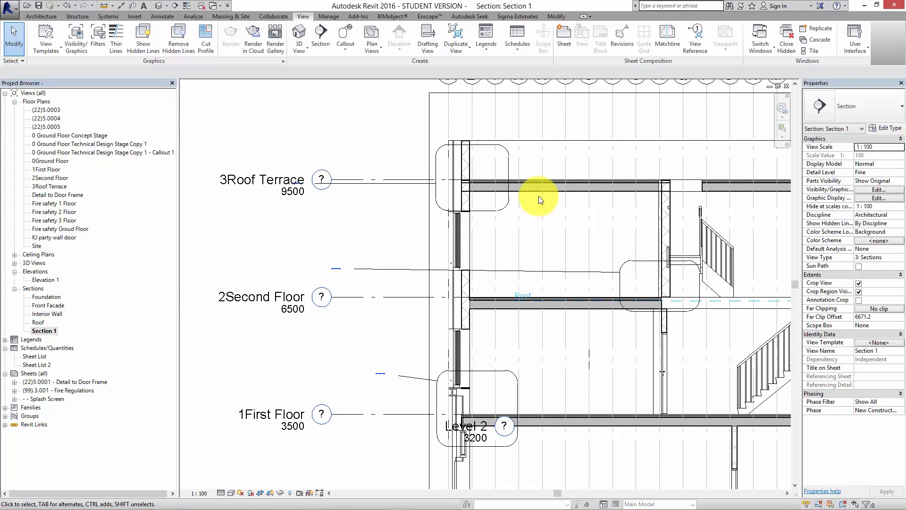
scroll(528, 215, down, 4)
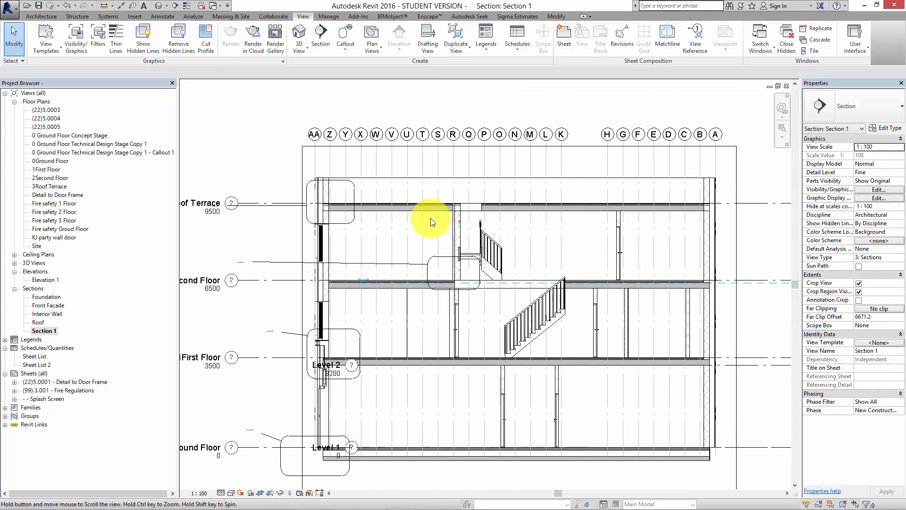
middle_drag(482, 279, 441, 255)
mouse_move(418, 508)
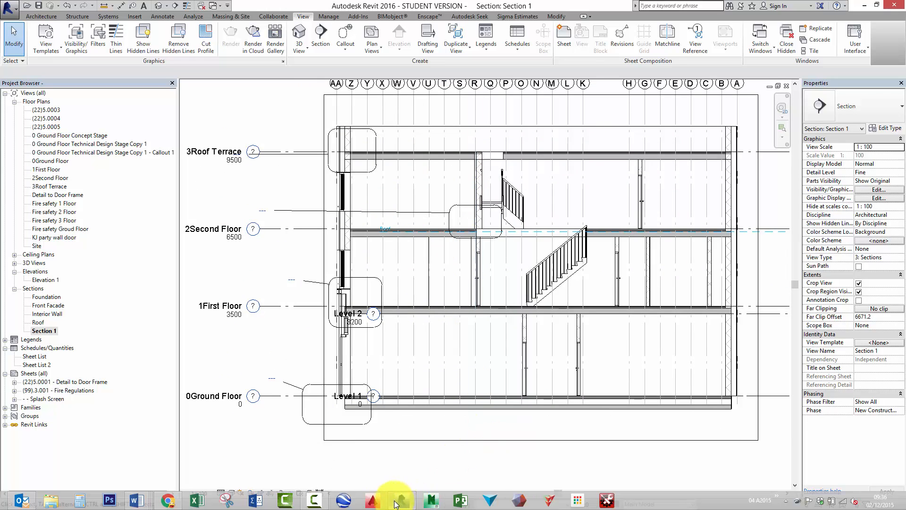
click(323, 501)
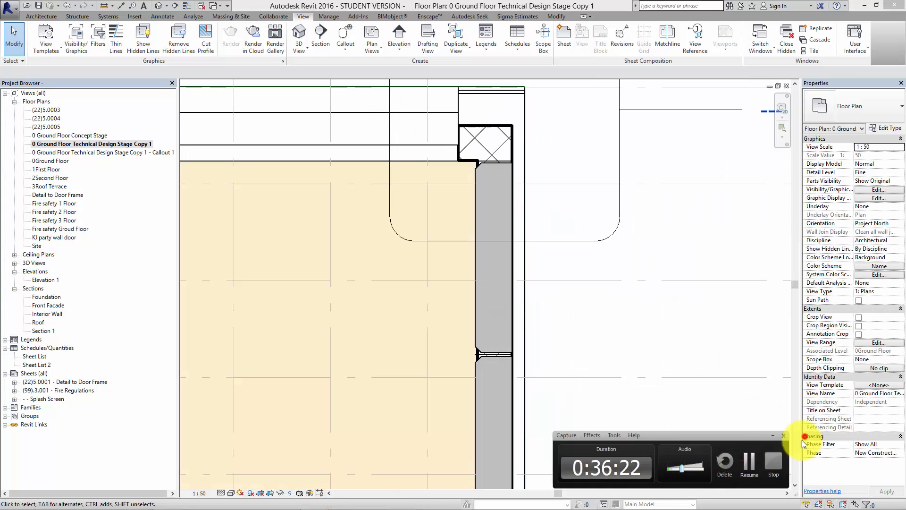
click(811, 437)
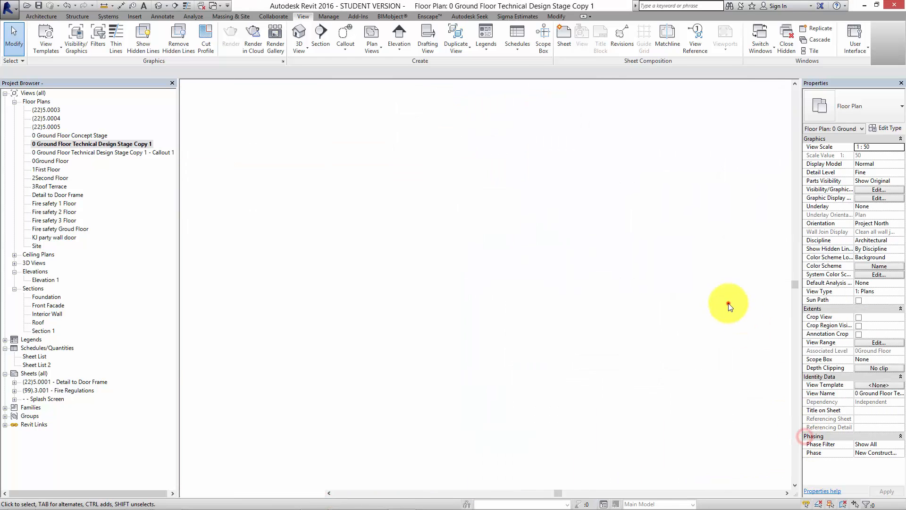
In the ground floor technical plan, use Linework to apply the <Hidden> line style to edges of the cross-hatched wall core at the callout corner.
middle_drag(728, 303, 599, 337)
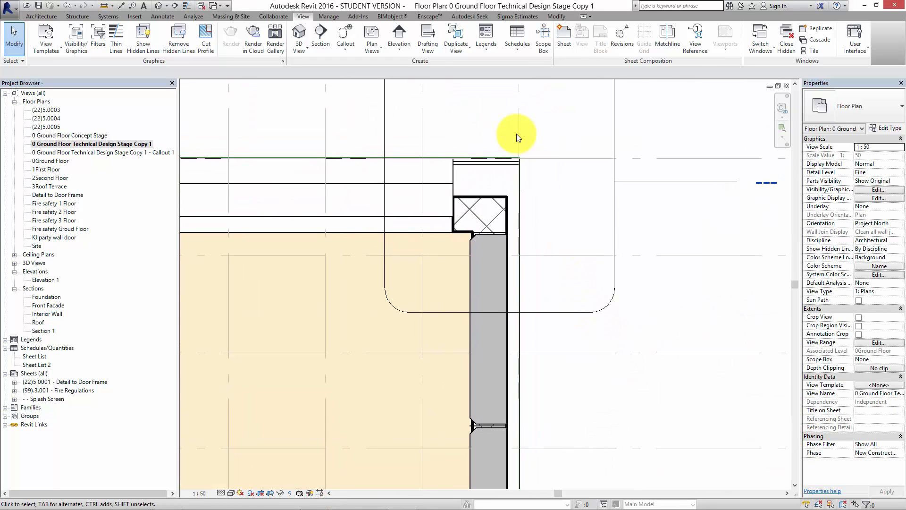
click(557, 18)
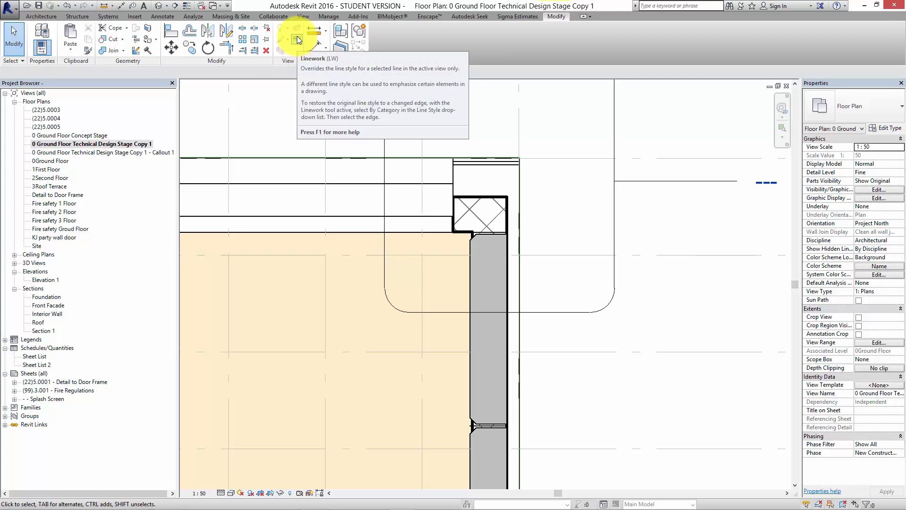
click(296, 43)
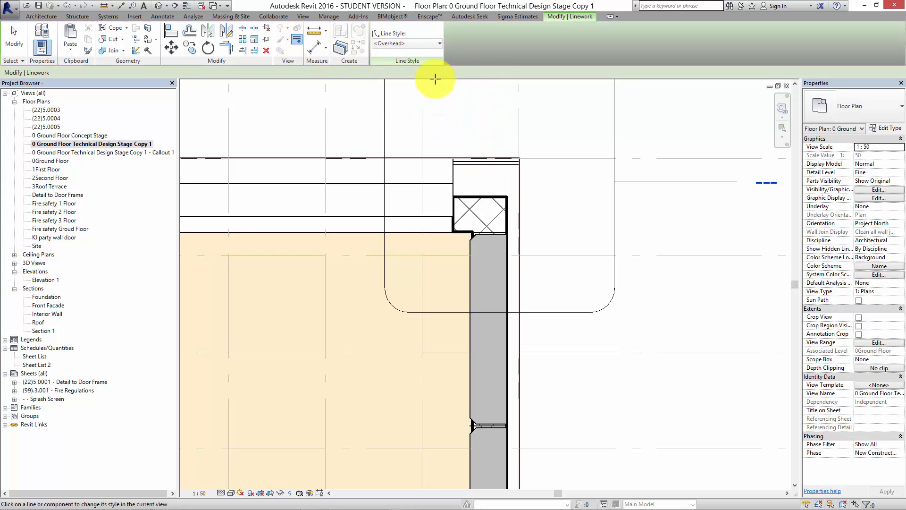
click(432, 46)
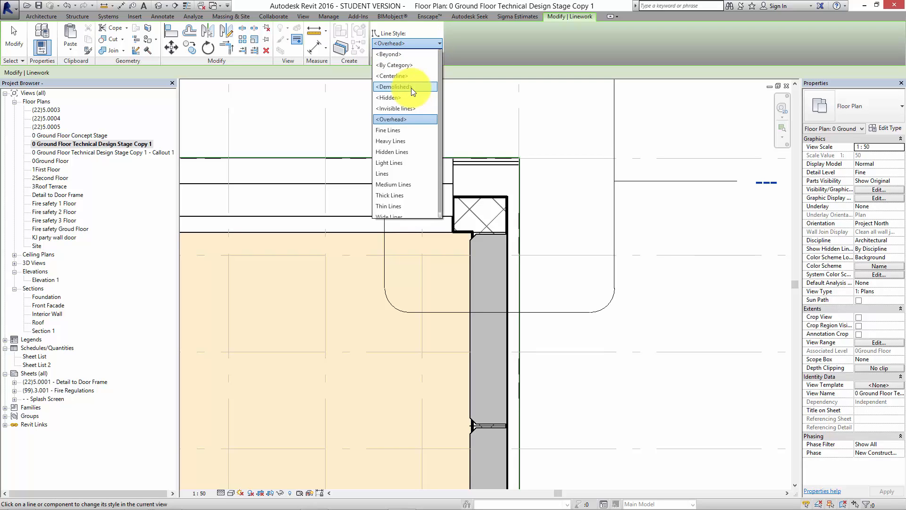
click(397, 98)
click(486, 198)
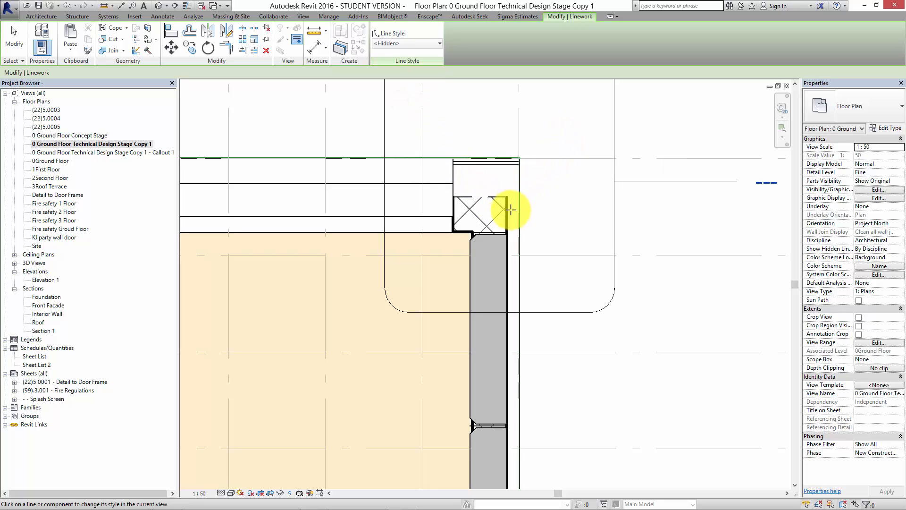
click(466, 231)
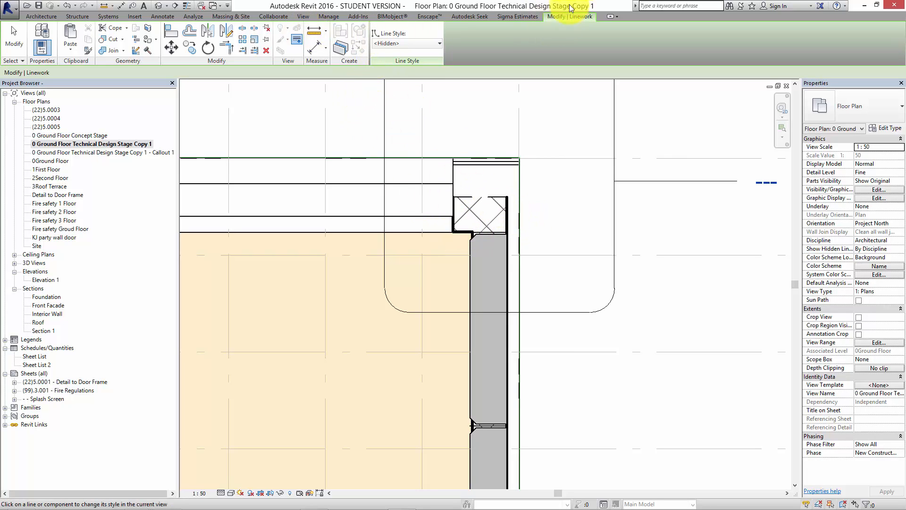
Apply the Heavy Lines style with Linework to the upper edge of the cross-hatched wall core at the callout corner.
click(297, 40)
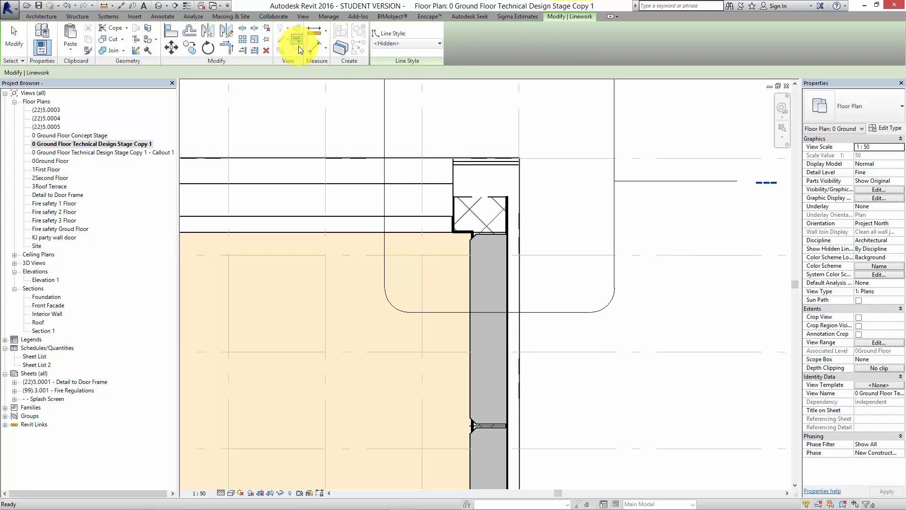
click(429, 44)
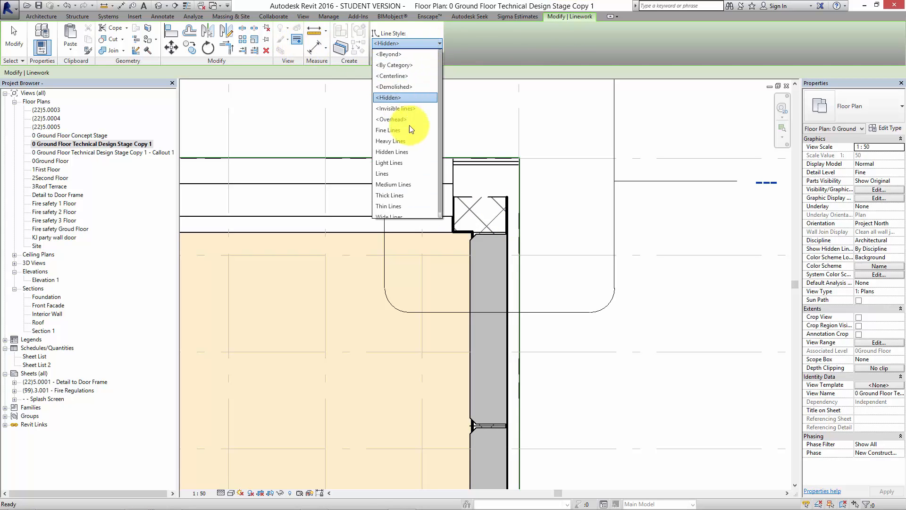
click(407, 142)
click(469, 198)
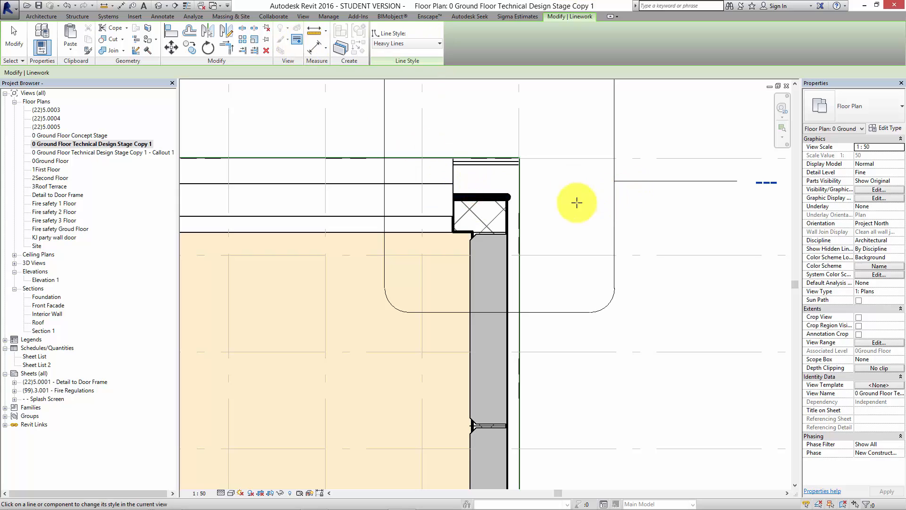
scroll(506, 207, up, 5)
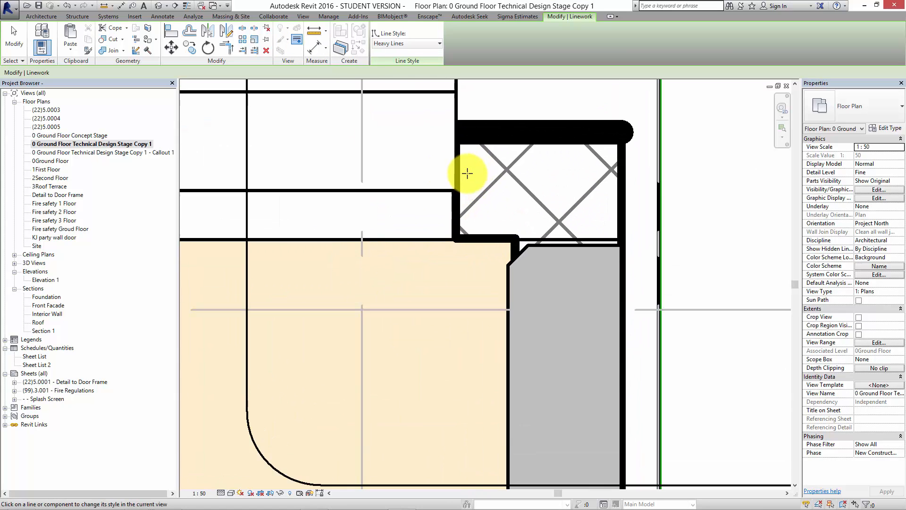
click(618, 150)
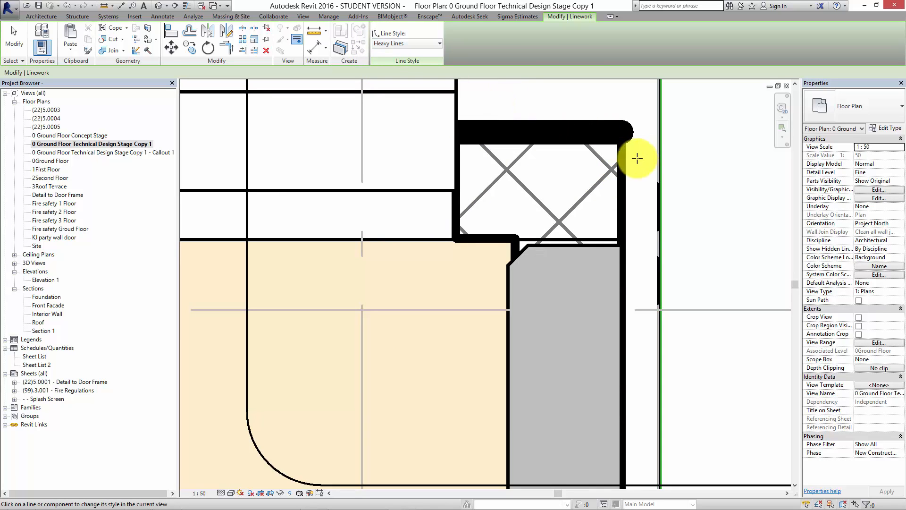
key(Escape)
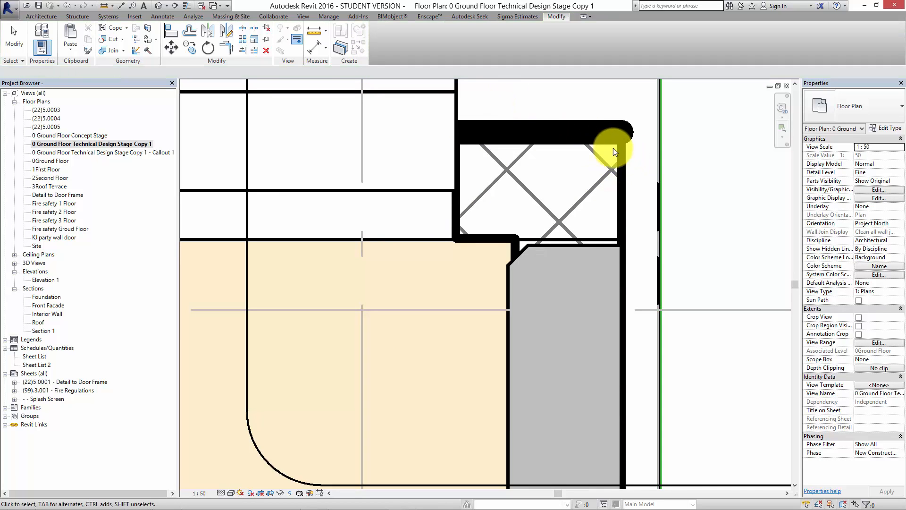
Use Linework with Heavy Lines on the lower edge and the window-side edges of the callout corner's cross-hatched wall core.
click(623, 152)
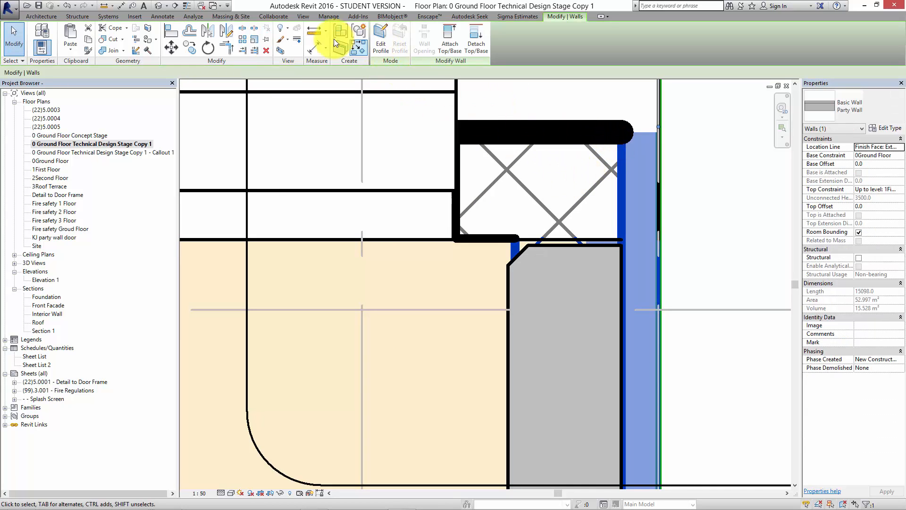
click(297, 43)
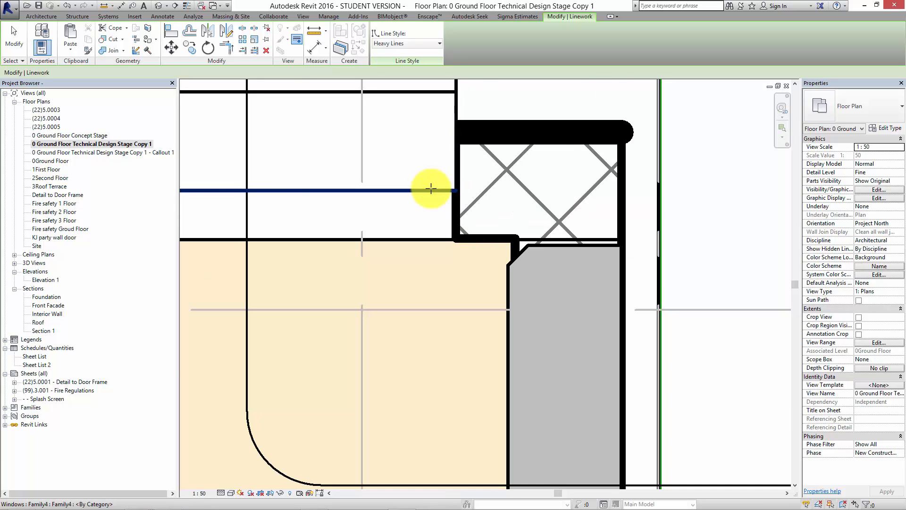
scroll(431, 189, down, 3)
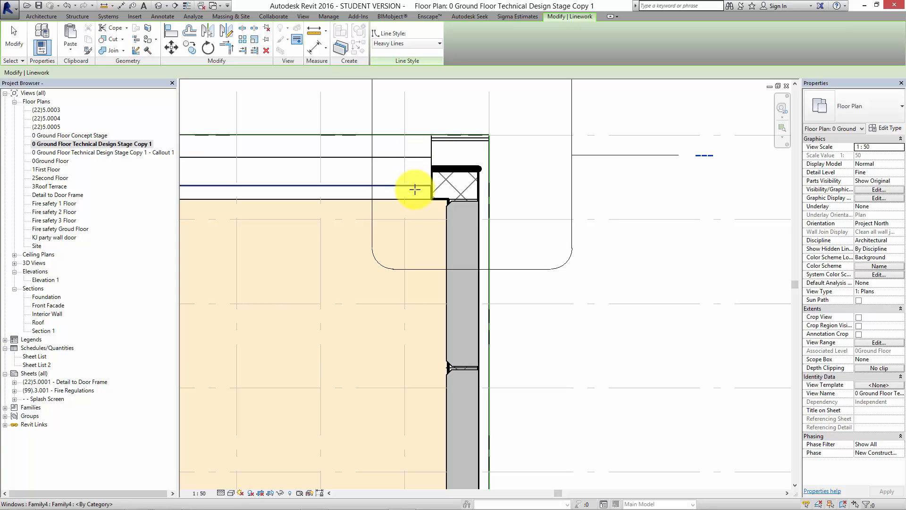
click(442, 199)
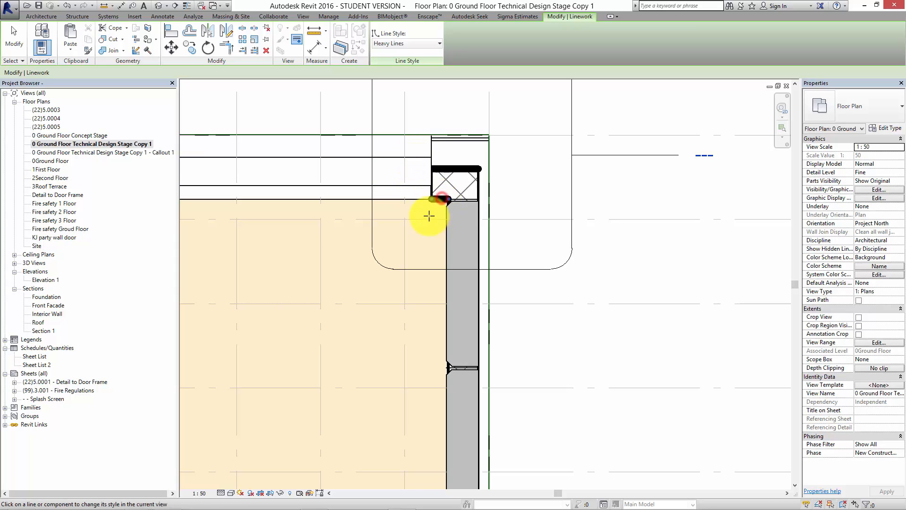
click(432, 179)
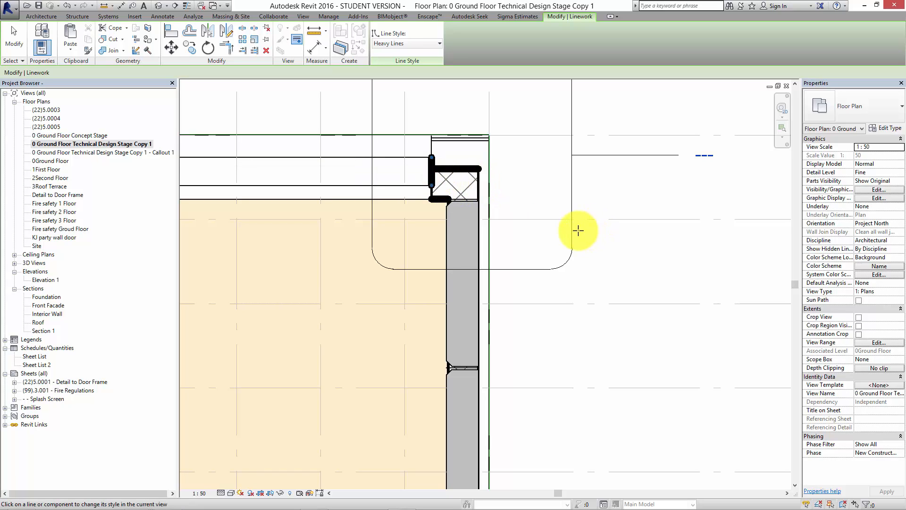
scroll(436, 175, up, 3)
click(437, 208)
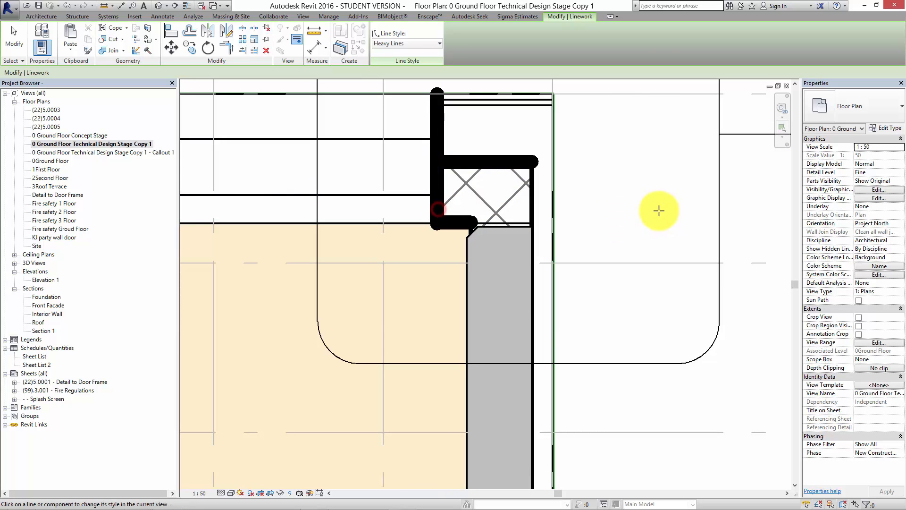
key(Escape)
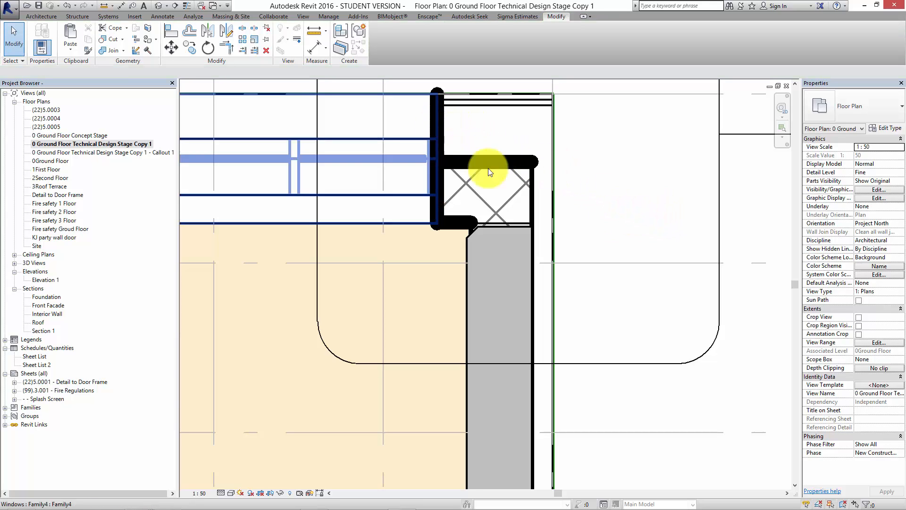
Apply Heavy Lines linework to the core edges of the neighbouring unit's back facade wall and of the party wall meeting it.
scroll(472, 210, down, 5)
middle_drag(467, 259, 364, 236)
scroll(386, 136, up, 3)
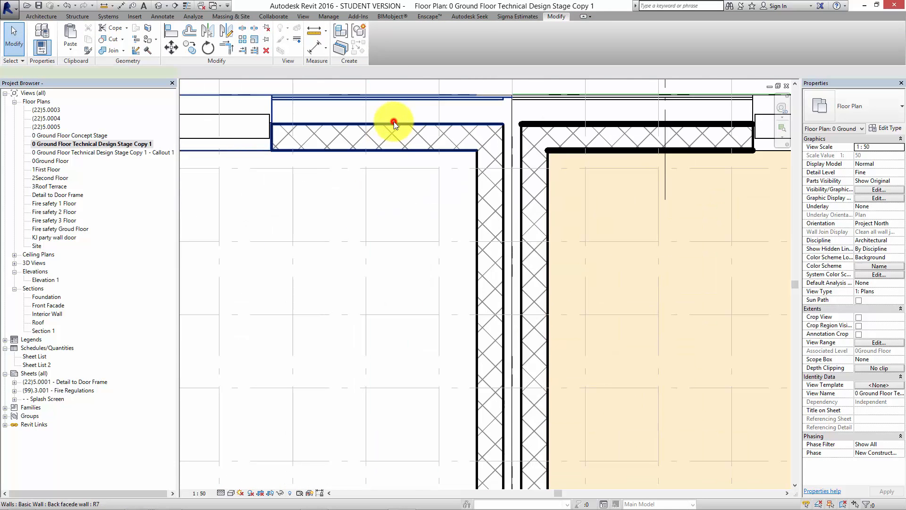
click(393, 121)
middle_drag(373, 138, 415, 245)
key(Escape)
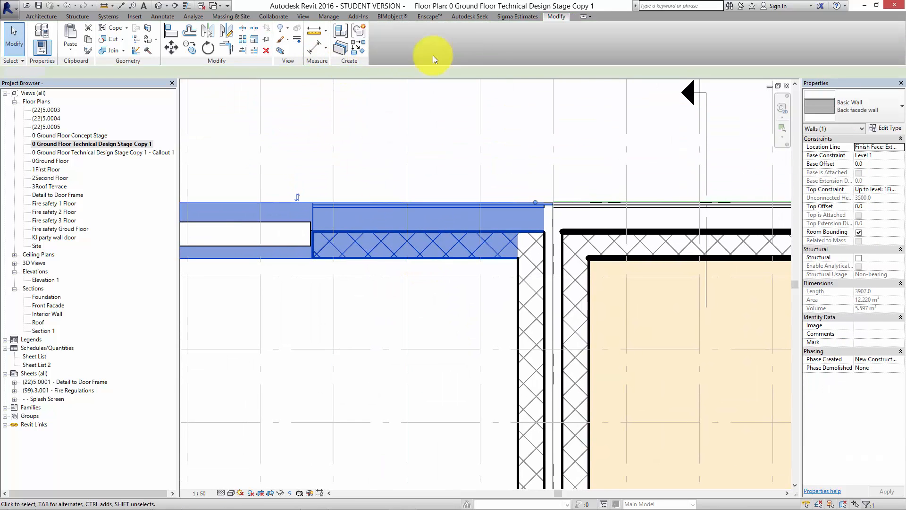
click(296, 42)
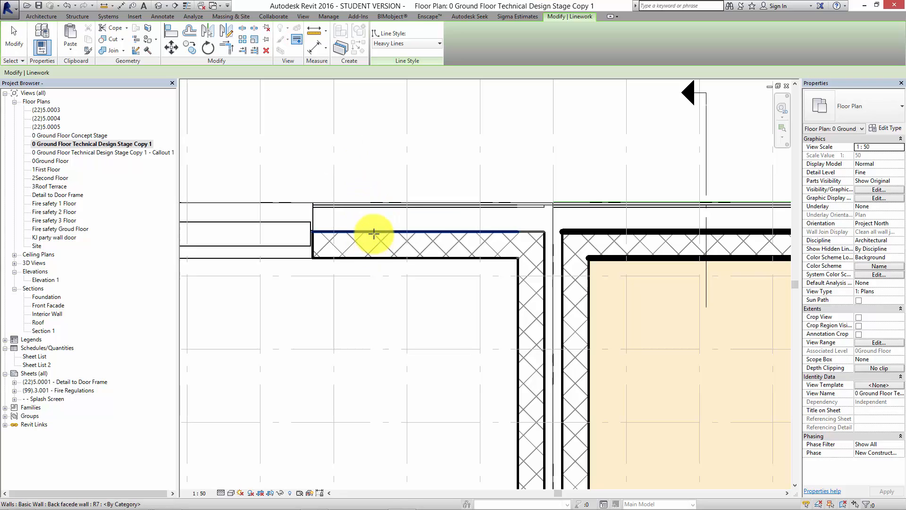
click(374, 232)
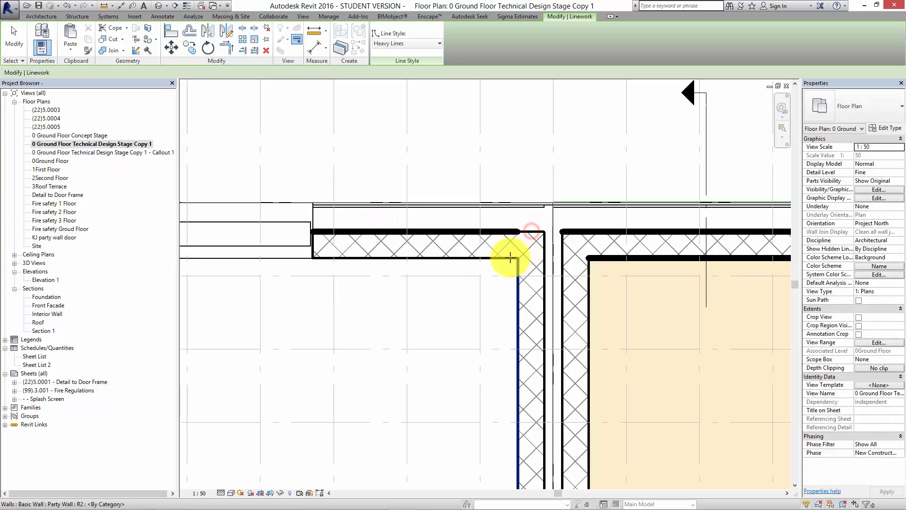
click(495, 257)
click(543, 255)
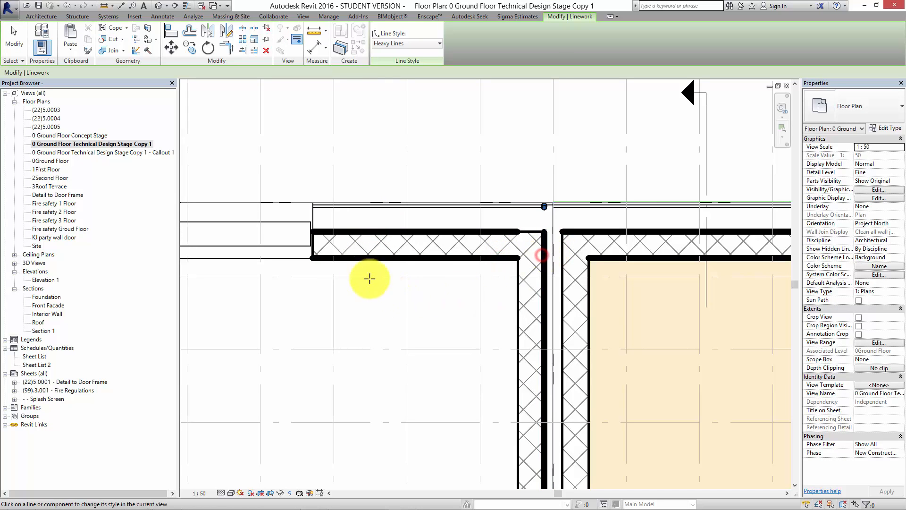
click(519, 299)
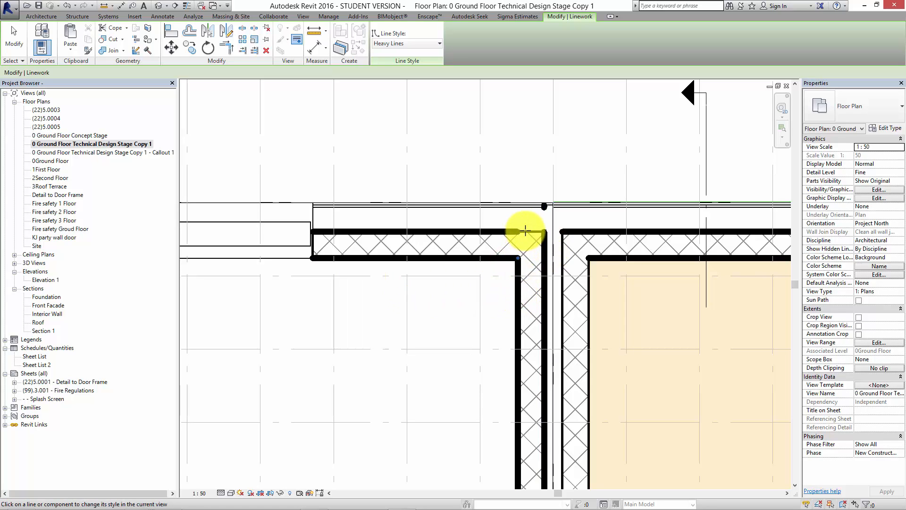
scroll(526, 231, up, 3)
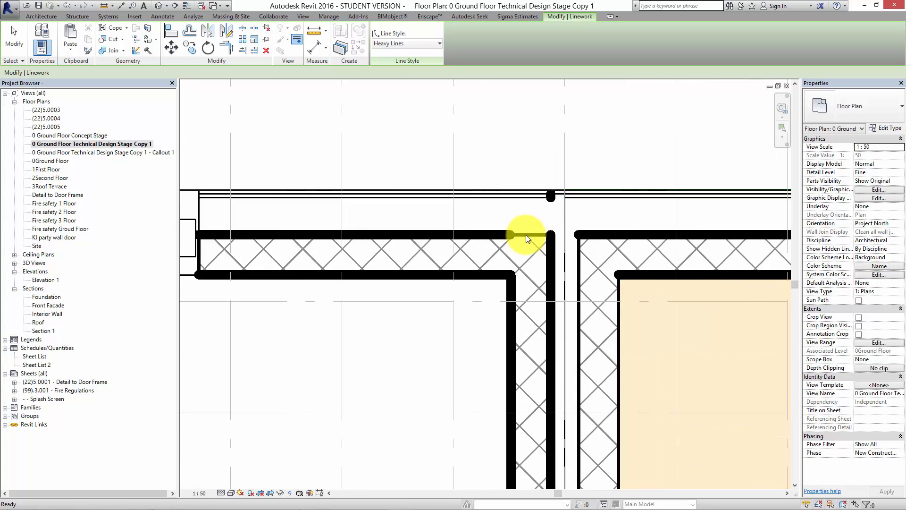
key(Escape)
click(499, 234)
key(Escape)
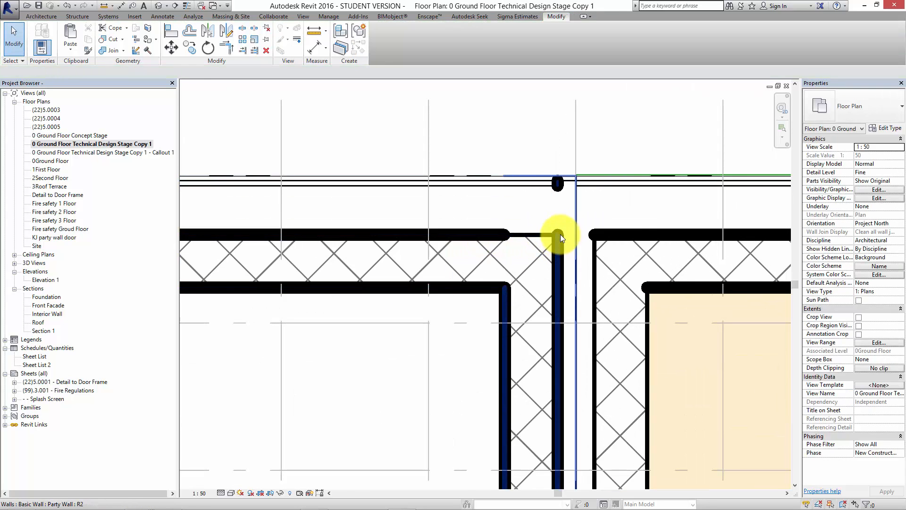
scroll(546, 233, down, 4)
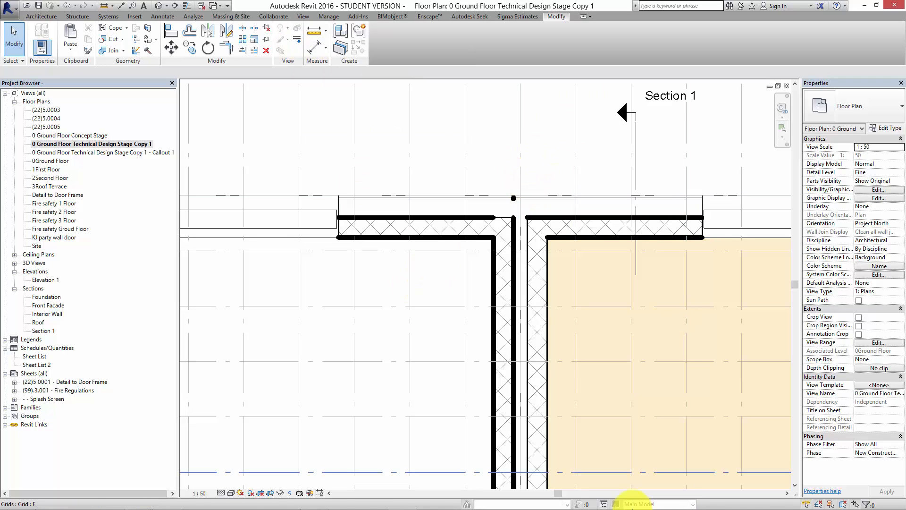
mouse_move(556, 498)
click(325, 500)
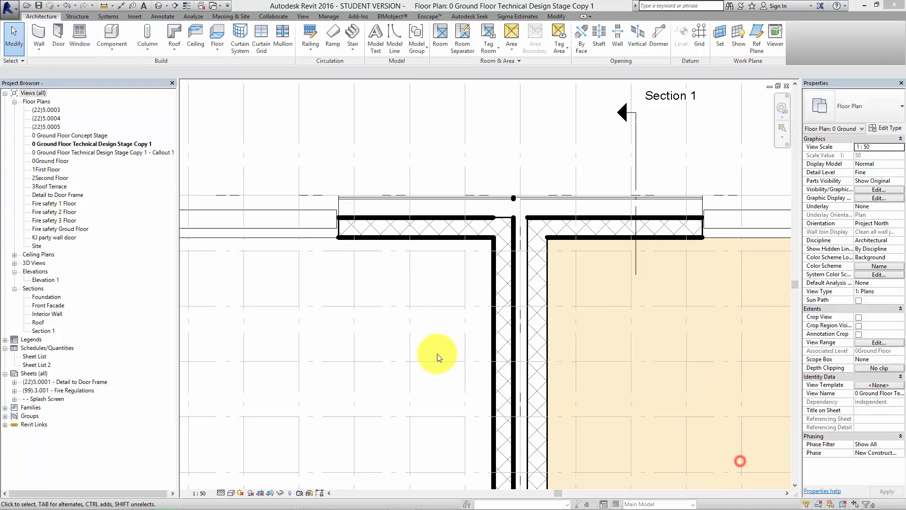
click(435, 359)
scroll(446, 347, down, 2)
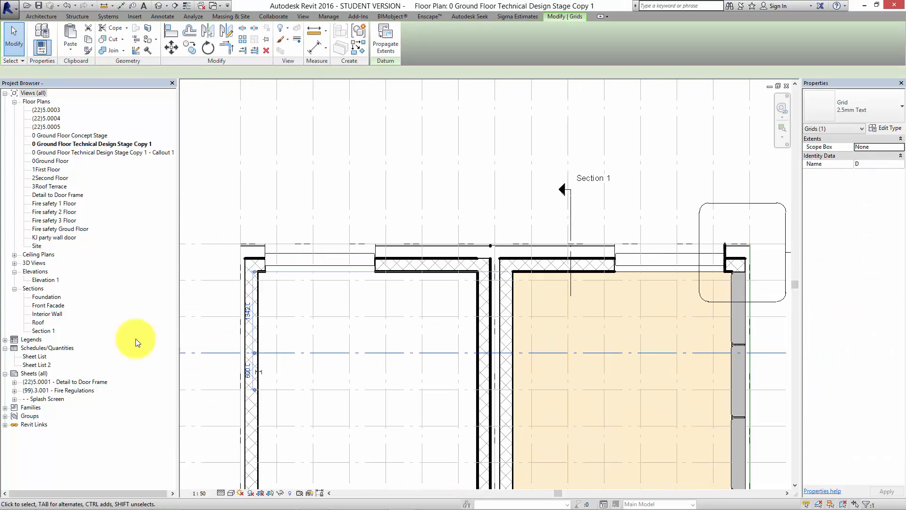
Open the (99).3.001 - Fire Regulations sheet and examine its fire safety floor plans.
double_click(86, 390)
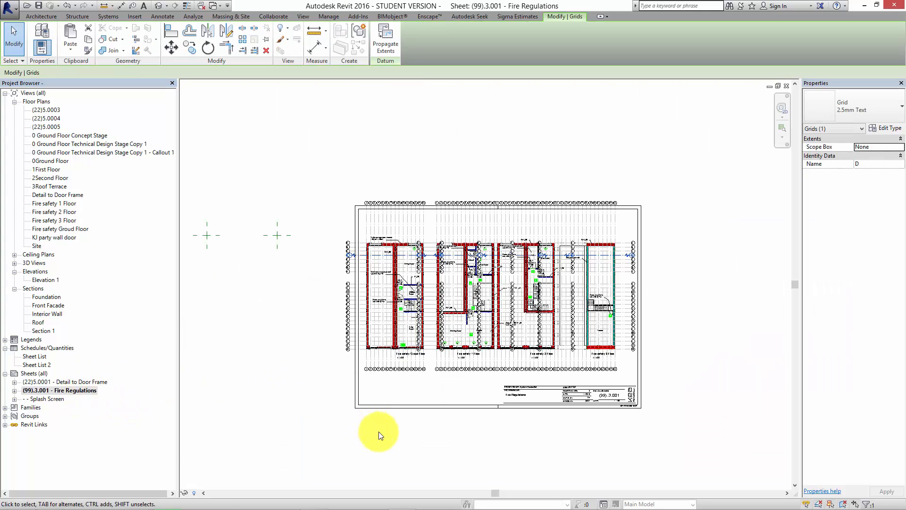
middle_drag(379, 431, 383, 422)
middle_drag(489, 286, 453, 290)
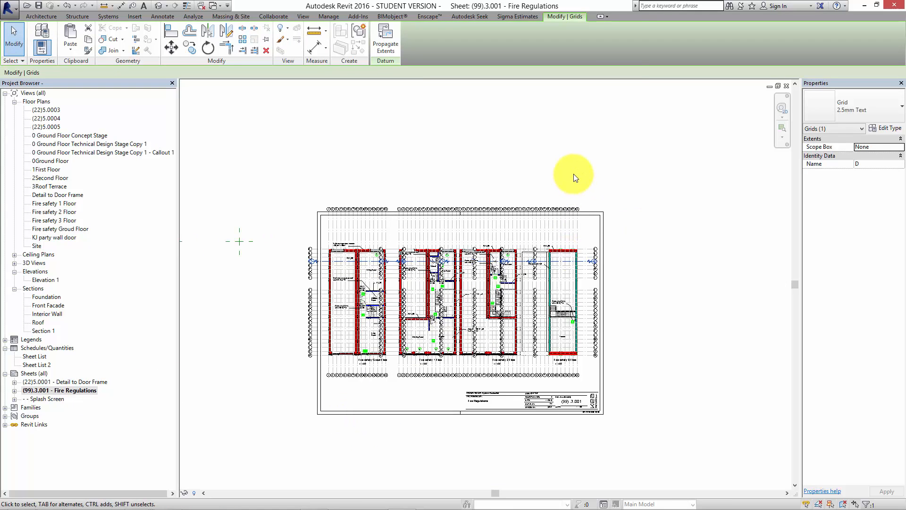
scroll(492, 186, up, 1)
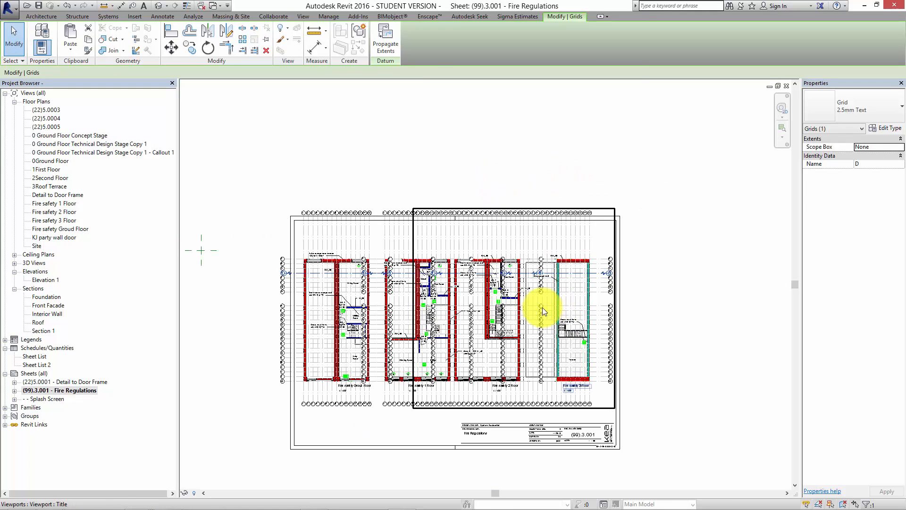
scroll(523, 333, up, 2)
middle_drag(522, 303, 519, 290)
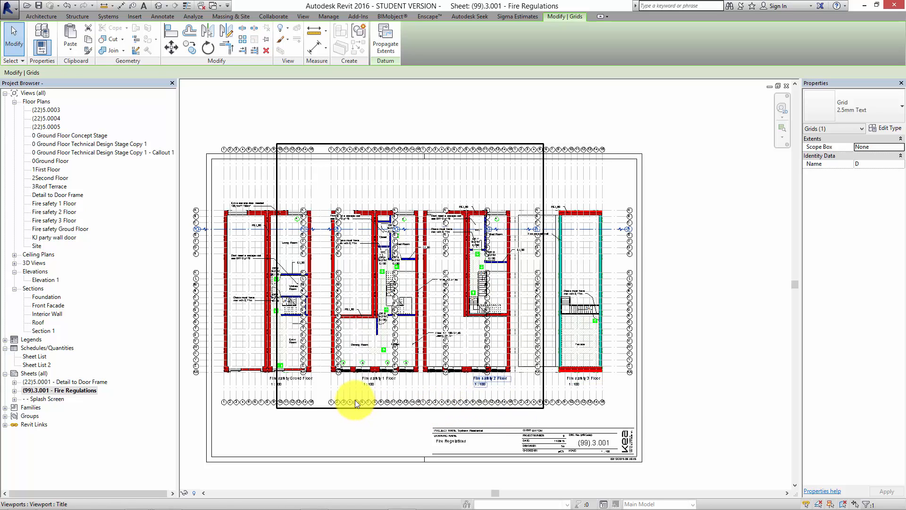
middle_drag(456, 400, 567, 392)
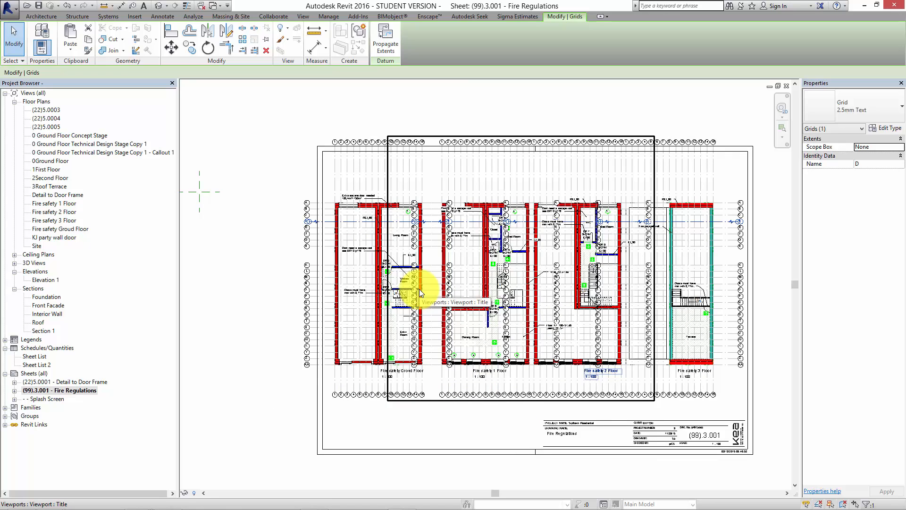
Activate the Fire safety 3 Floor viewport on the sheet and hide grid lines 9 to 14 as elements in that view.
double_click(686, 181)
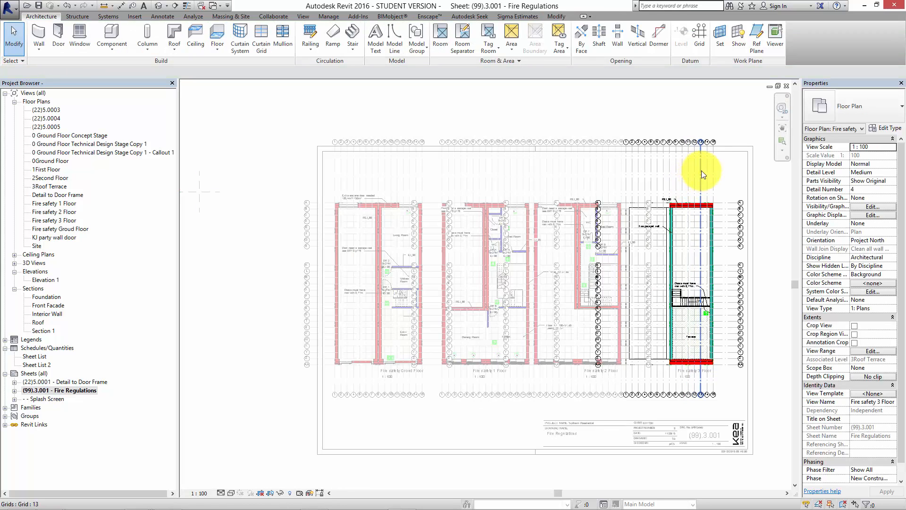
scroll(711, 169, up, 3)
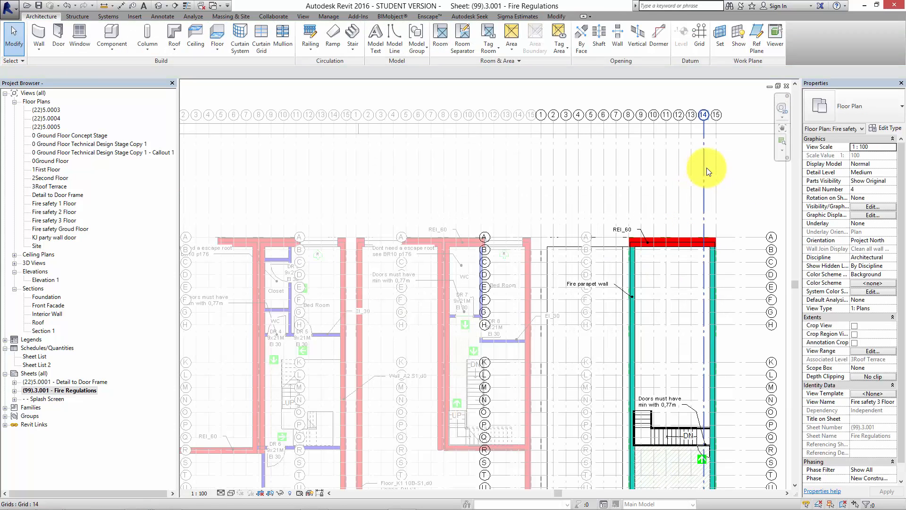
drag(710, 163, 639, 178)
right_click(640, 179)
mouse_move(675, 281)
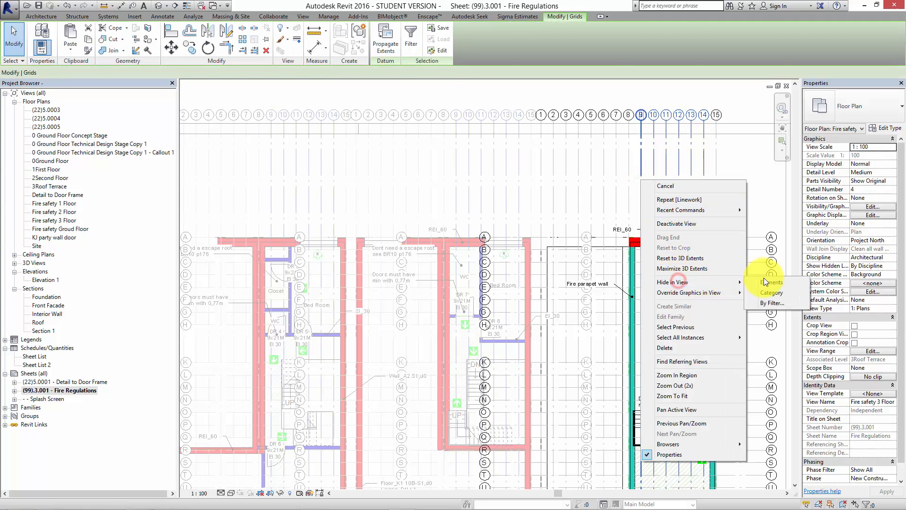
click(765, 282)
Hide grid lines 2 to 7 as elements in the activated Fire safety 3 Floor view.
drag(620, 166, 576, 174)
click(585, 175)
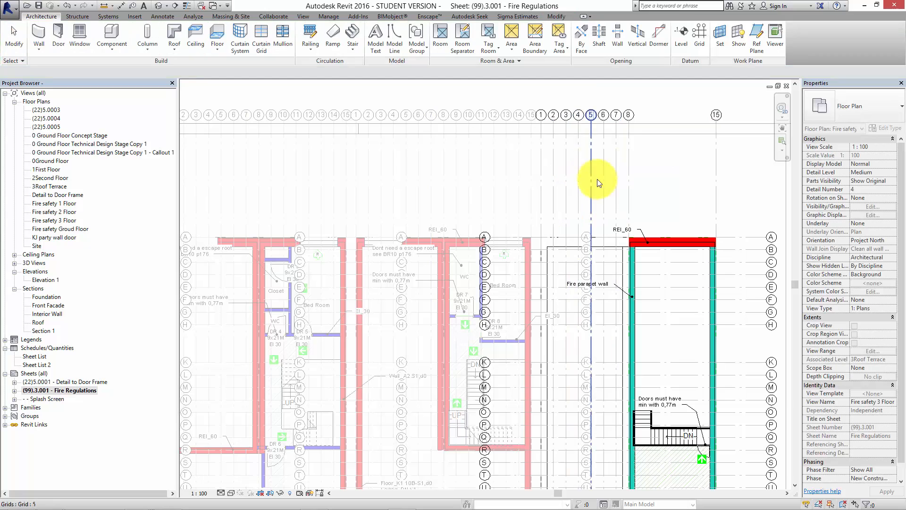
scroll(622, 186, up, 3)
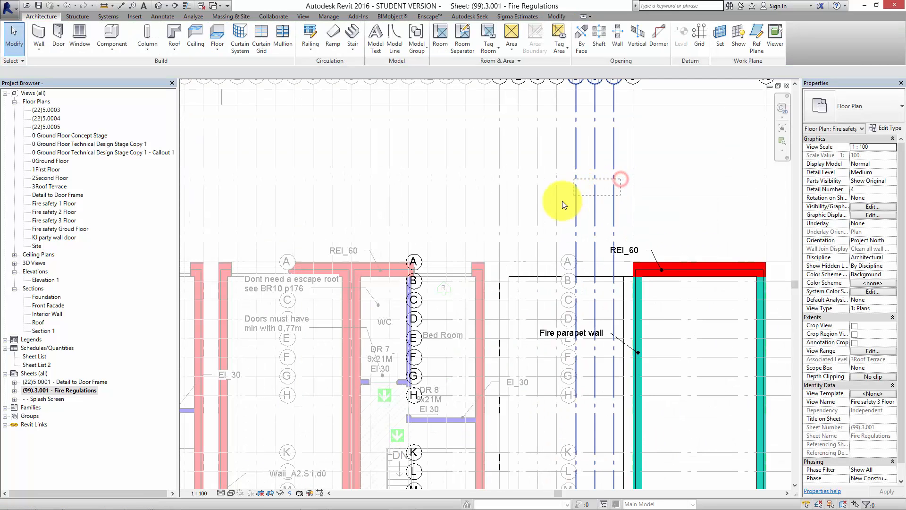
click(519, 205)
right_click(519, 208)
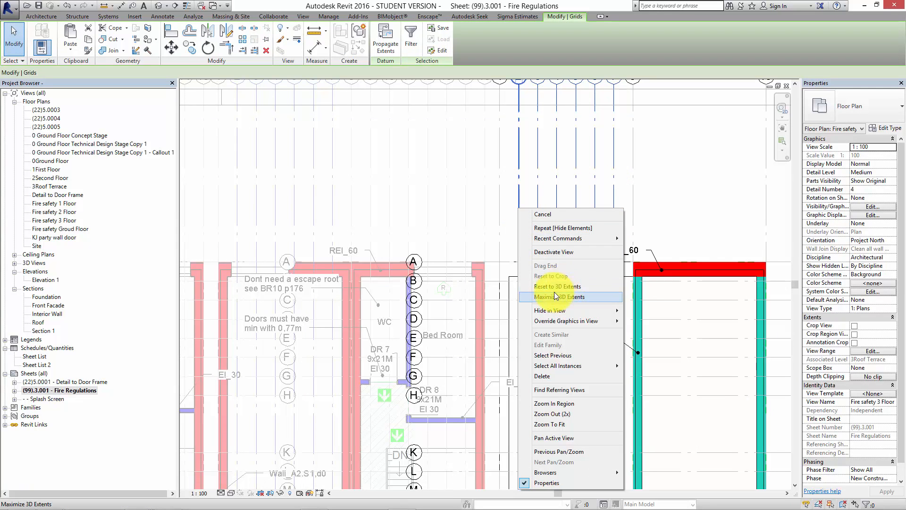
click(563, 309)
click(649, 311)
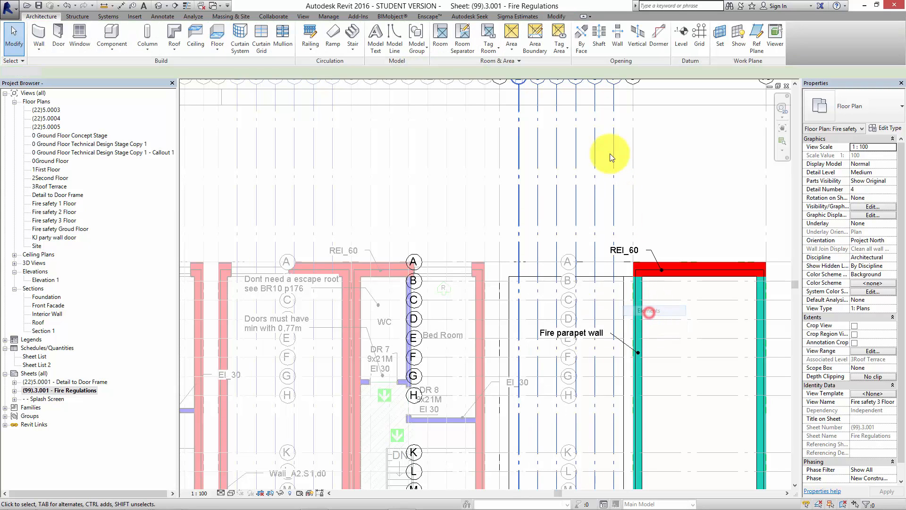
Shorten the upper ends of grid lines 1, 8 and 15 so their bubbles sit closer above the plan.
scroll(602, 227, down, 2)
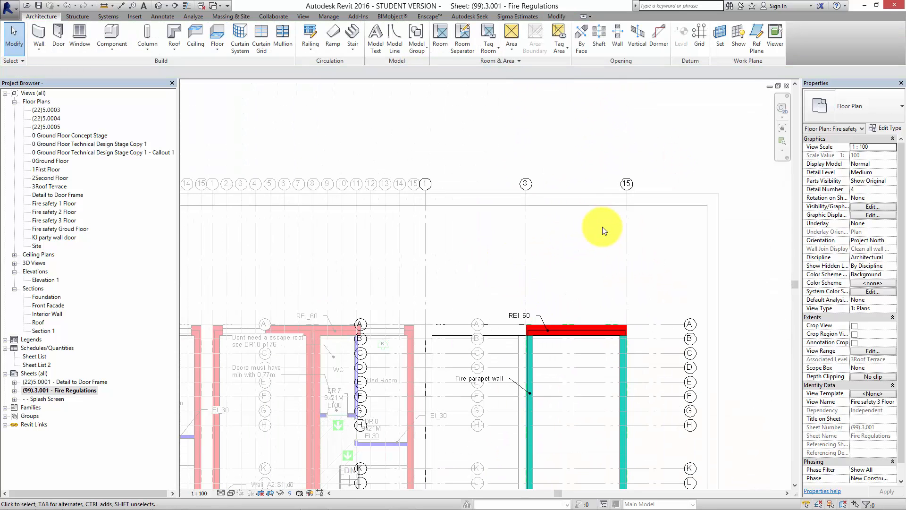
click(628, 225)
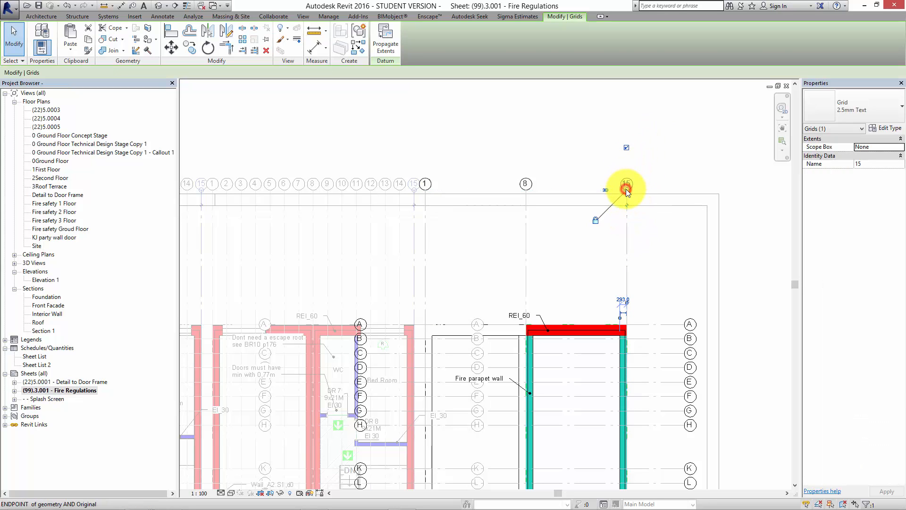
drag(627, 190, 626, 281)
click(664, 288)
middle_drag(650, 262, 613, 159)
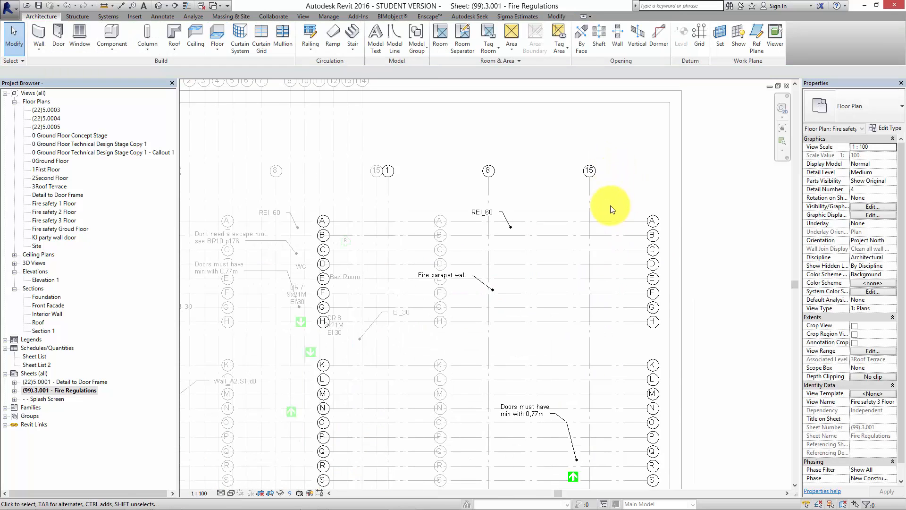
Hide horizontal grid lines B to S as elements in the Fire safety 3 Floor view.
scroll(612, 209, down, 2)
middle_drag(618, 370, 580, 288)
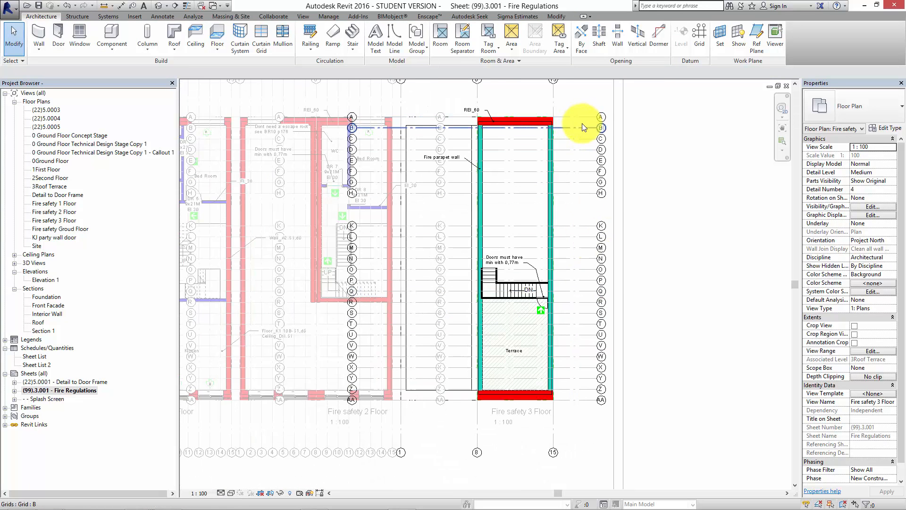
scroll(584, 127, up, 1)
scroll(582, 128, up, 2)
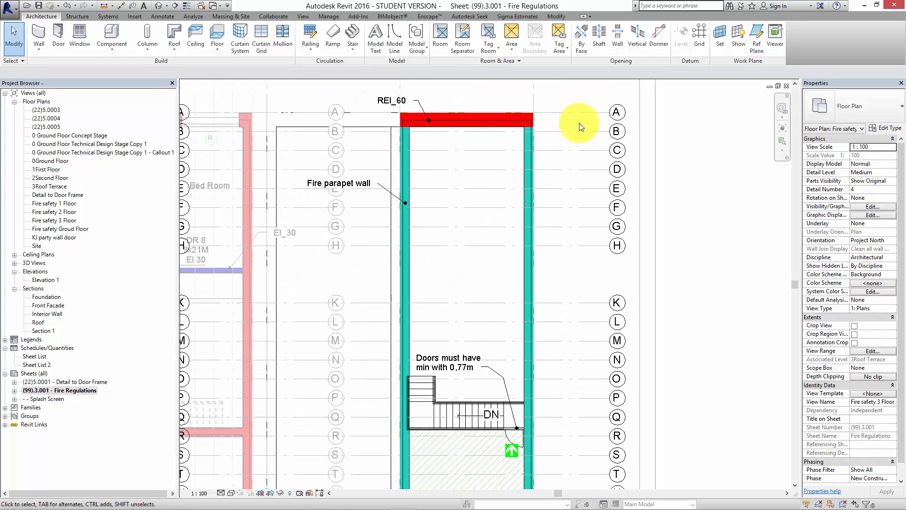
drag(582, 136, 562, 465)
right_click(562, 466)
mouse_move(616, 283)
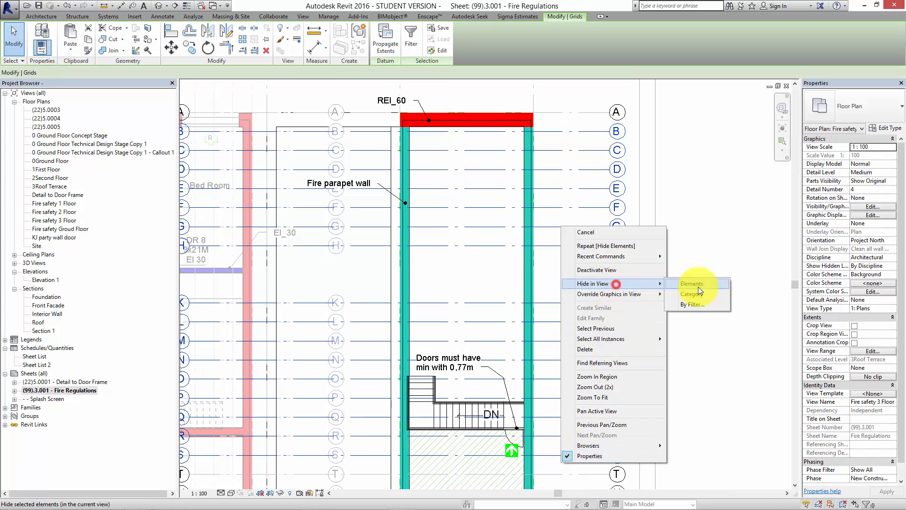
click(694, 284)
Hide horizontal grid lines T to Z beside the terrace as elements in the view, keeping grid AA.
middle_drag(678, 289, 627, 98)
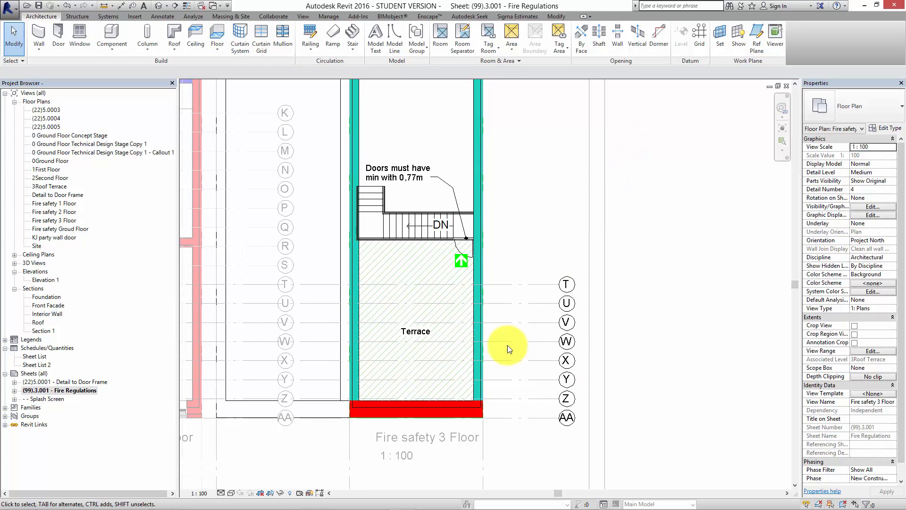
drag(544, 242, 519, 405)
right_click(519, 405)
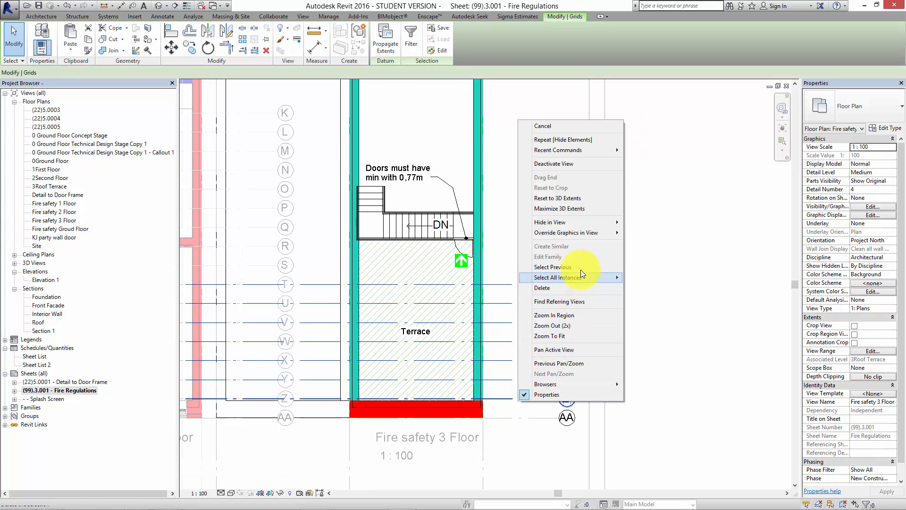
mouse_move(578, 227)
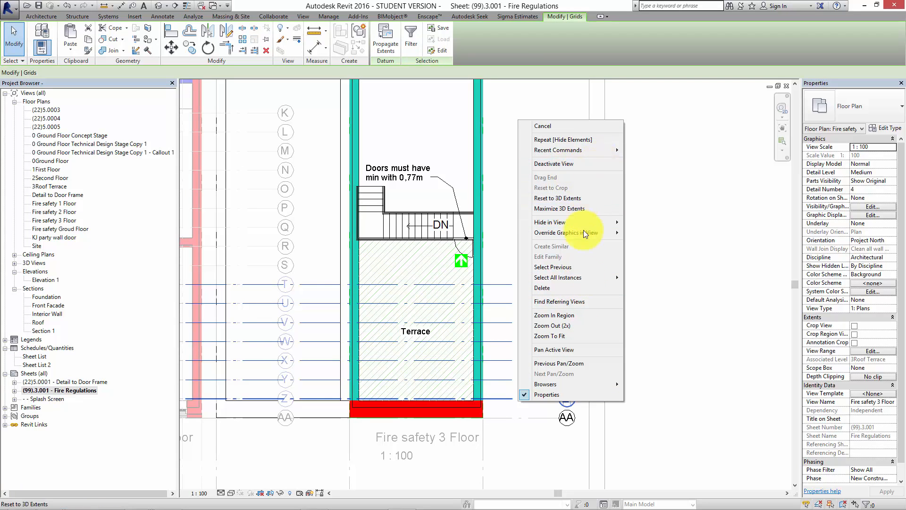
mouse_move(588, 282)
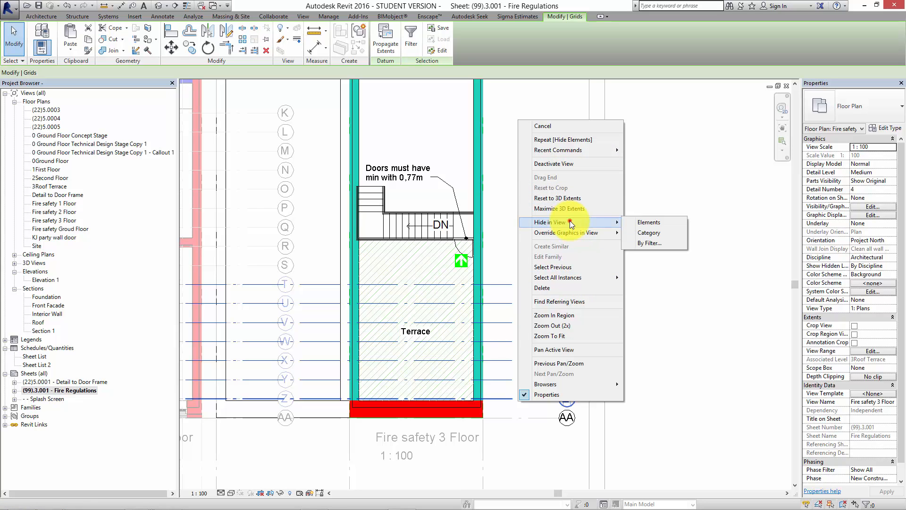
click(654, 222)
Deactivate the Fire safety 3 Floor view and examine how far its viewport extends across the sheet.
scroll(566, 258, down, 3)
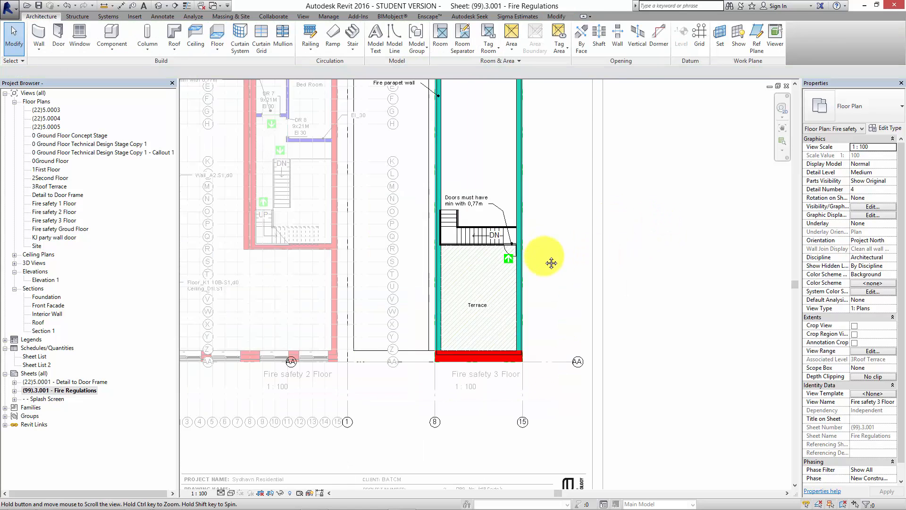
scroll(545, 307, down, 5)
double_click(677, 234)
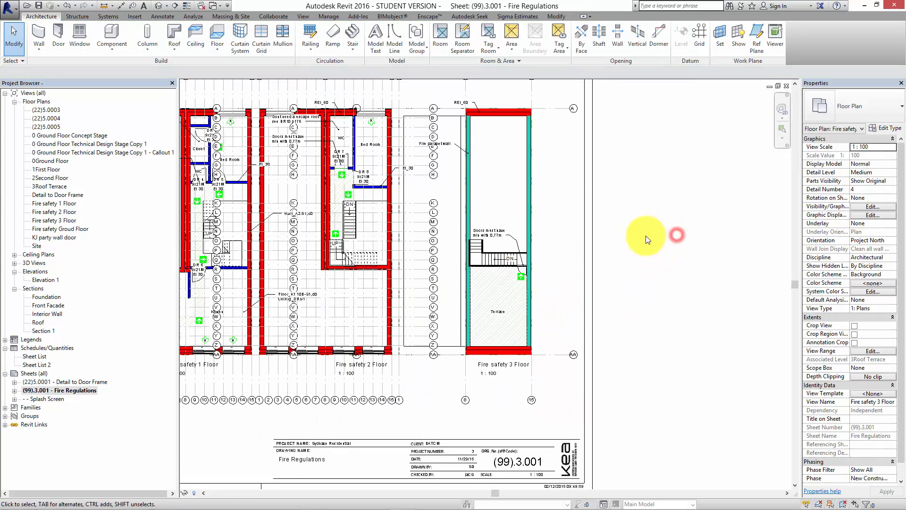
middle_drag(637, 244, 646, 261)
middle_drag(362, 231, 428, 243)
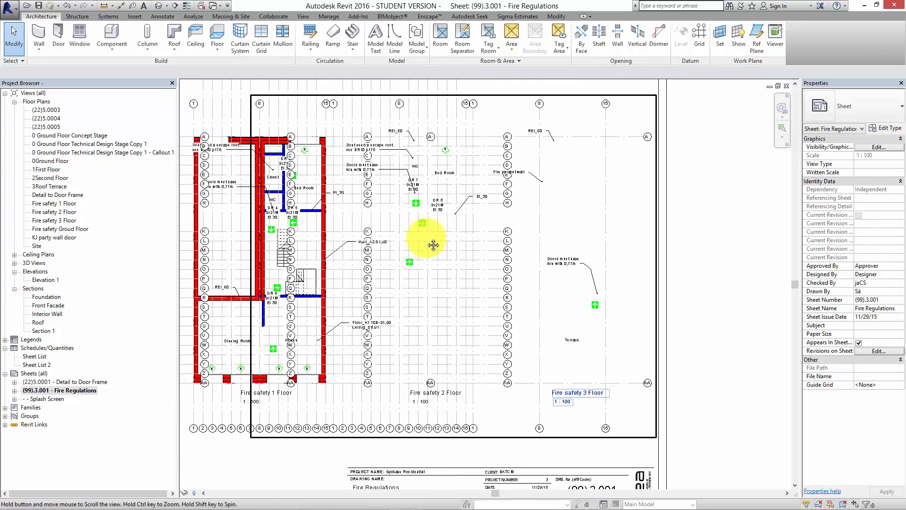
scroll(437, 231, down, 1)
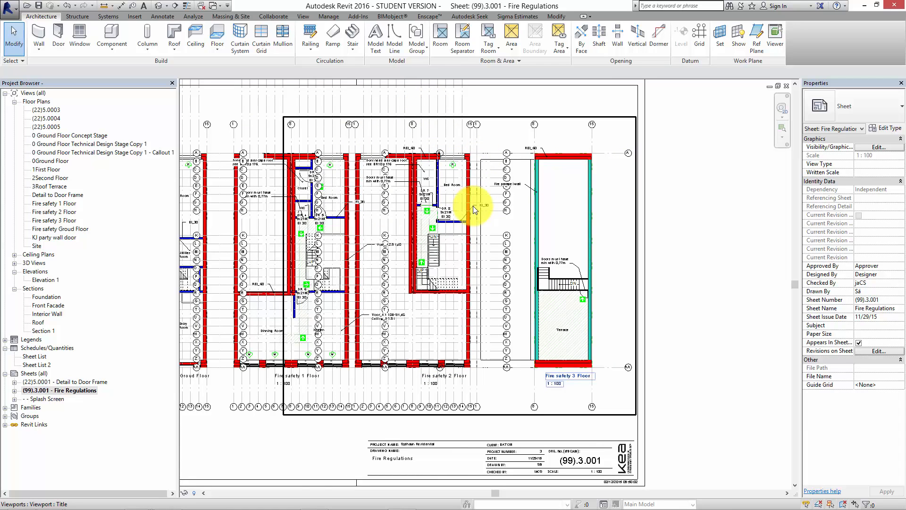
scroll(658, 283, down, 1)
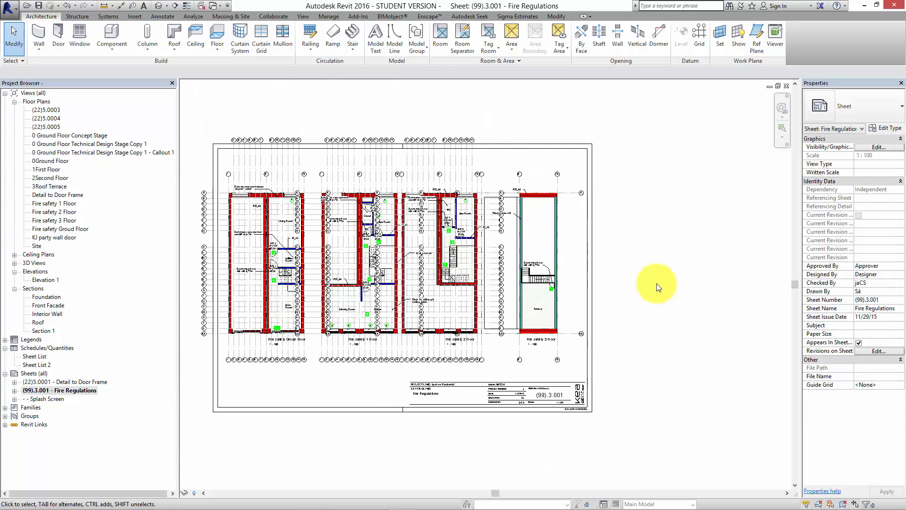
Reactivate the Fire safety 3 Floor viewport and turn on Crop View and Crop Region Visible for it.
click(576, 283)
double_click(576, 283)
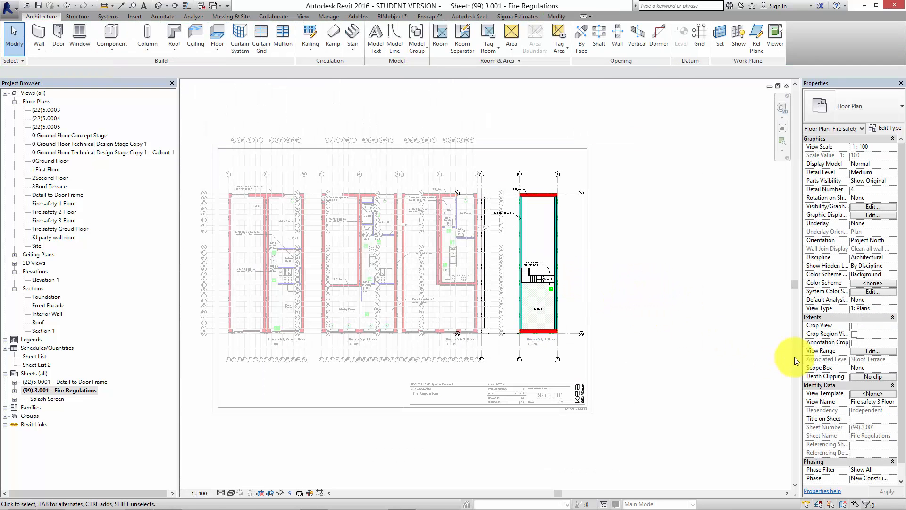
click(855, 326)
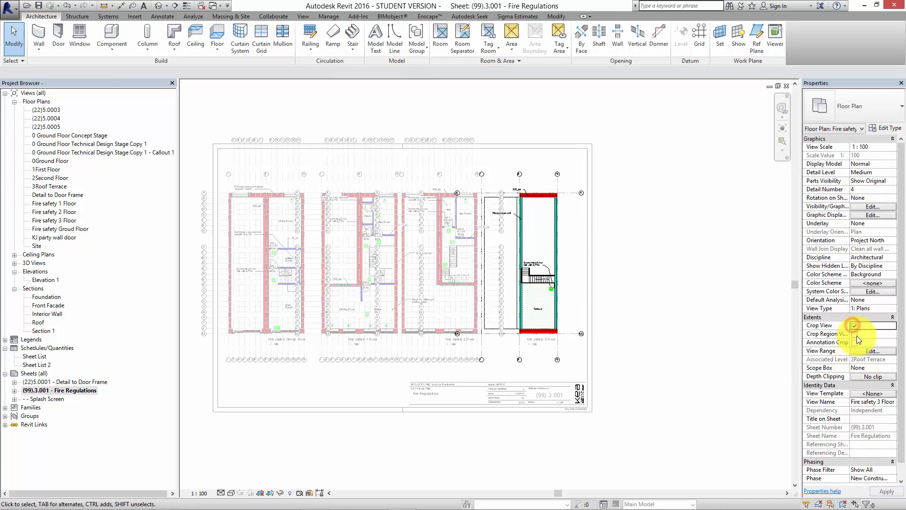
click(854, 335)
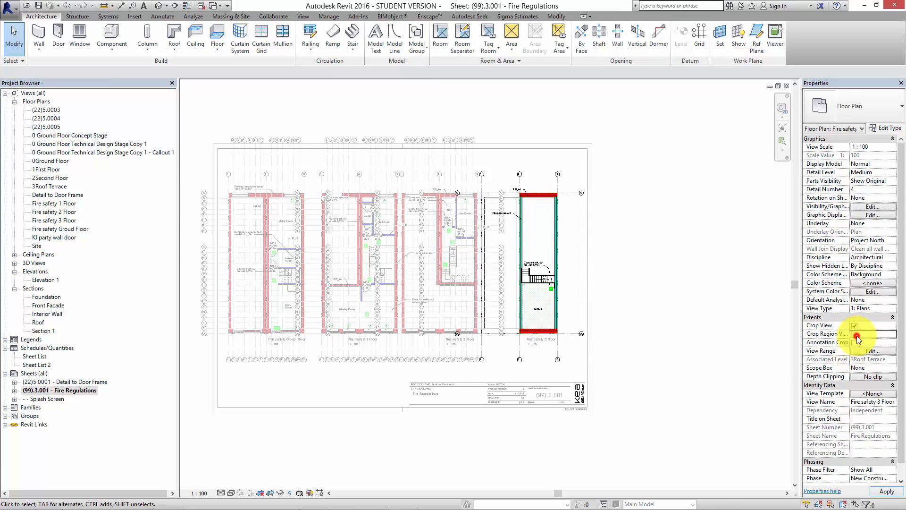
Tighten all four edges of the crop region around the Fire safety 3 Floor plan, from grid 1 to just past grid 15.
click(331, 258)
drag(335, 266, 480, 255)
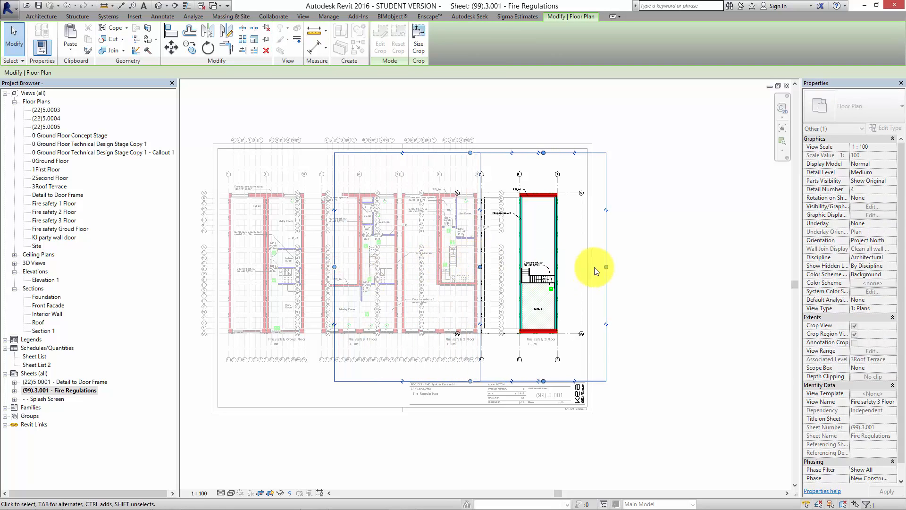
drag(608, 266, 569, 266)
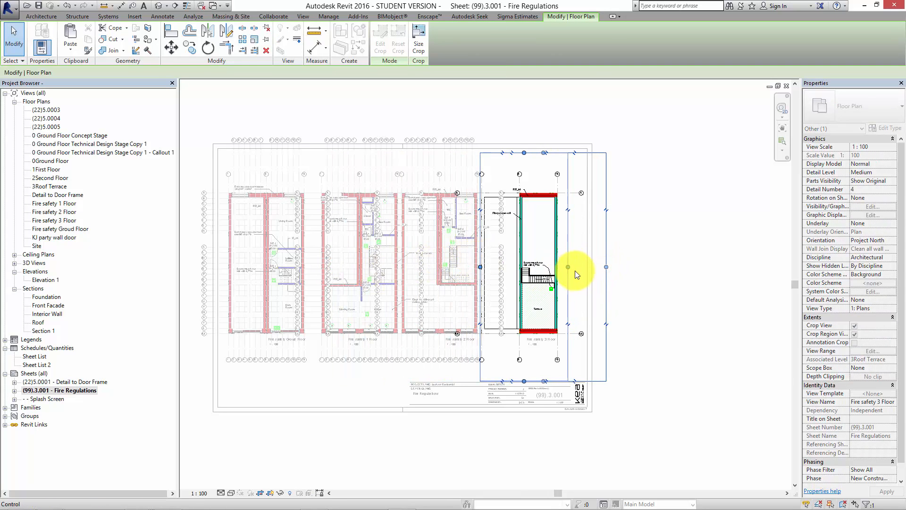
drag(524, 152, 523, 161)
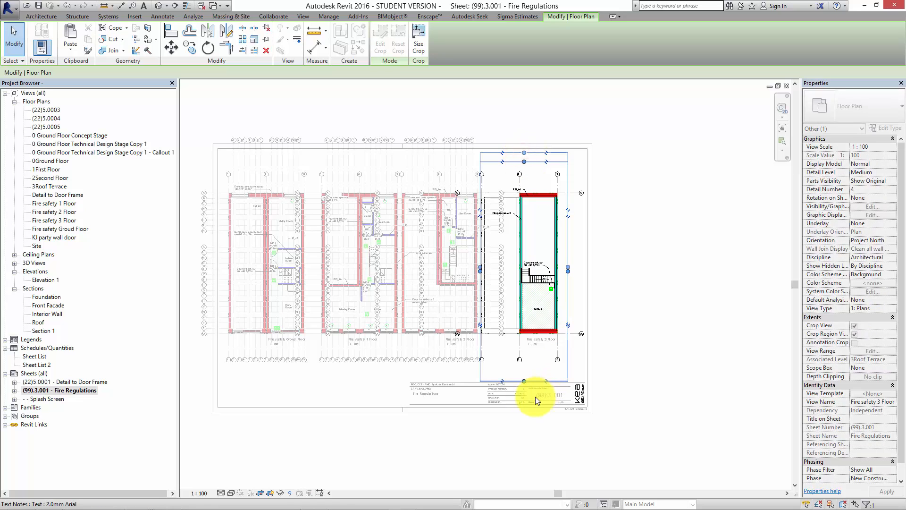
drag(523, 381, 540, 349)
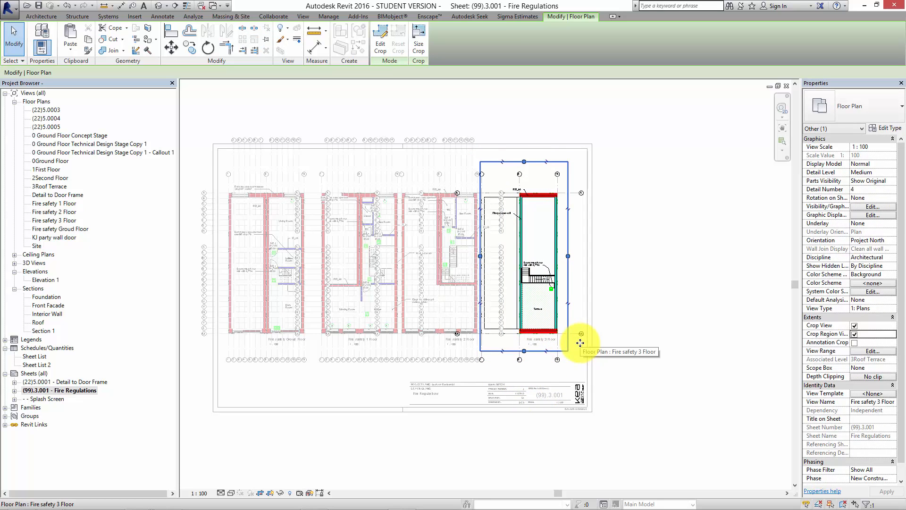
Make the crop region invisible and deactivate the view, dismissing the save reminder without saving.
click(854, 333)
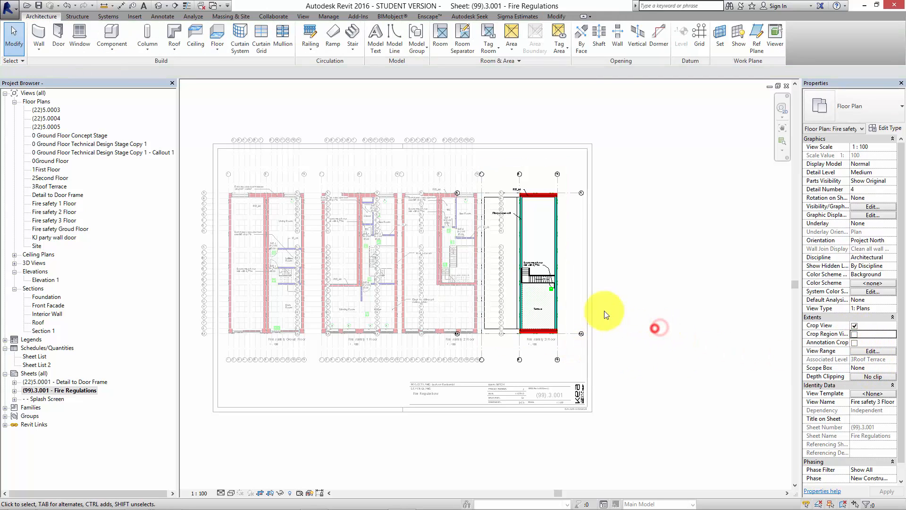
click(553, 294)
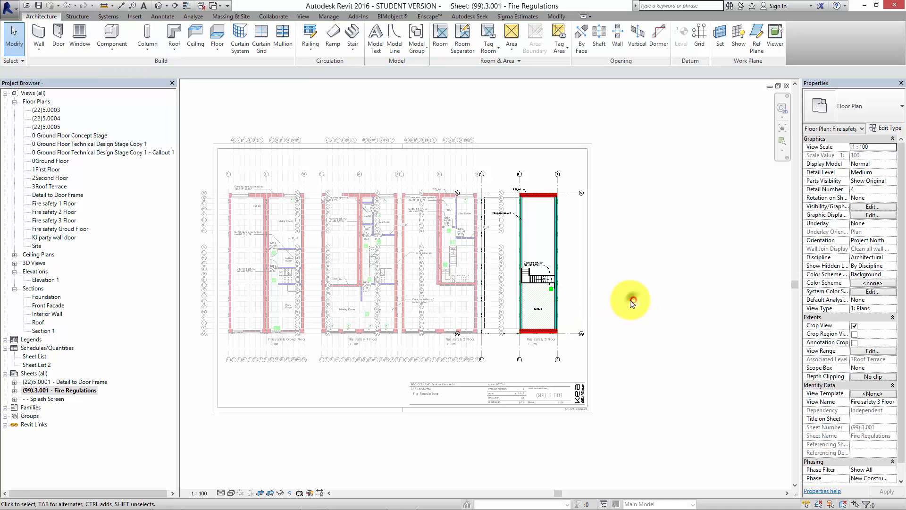
right_click(630, 299)
click(679, 342)
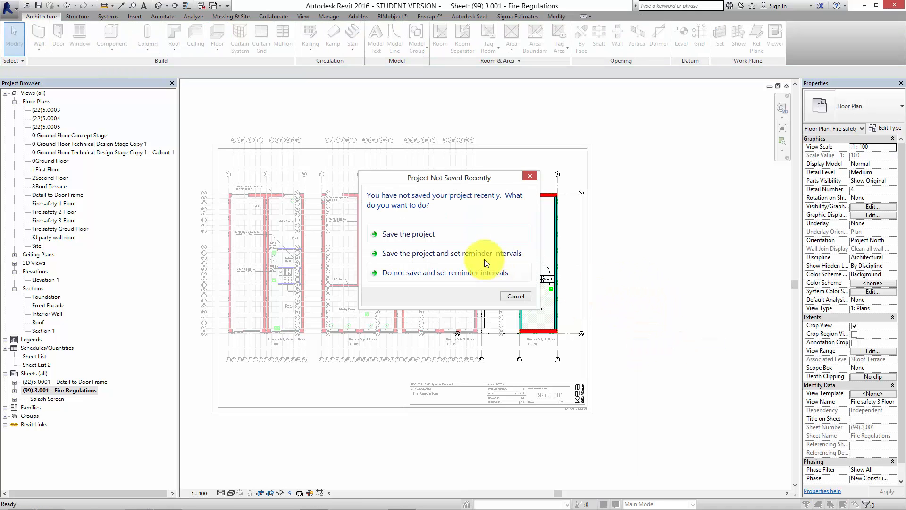
click(512, 294)
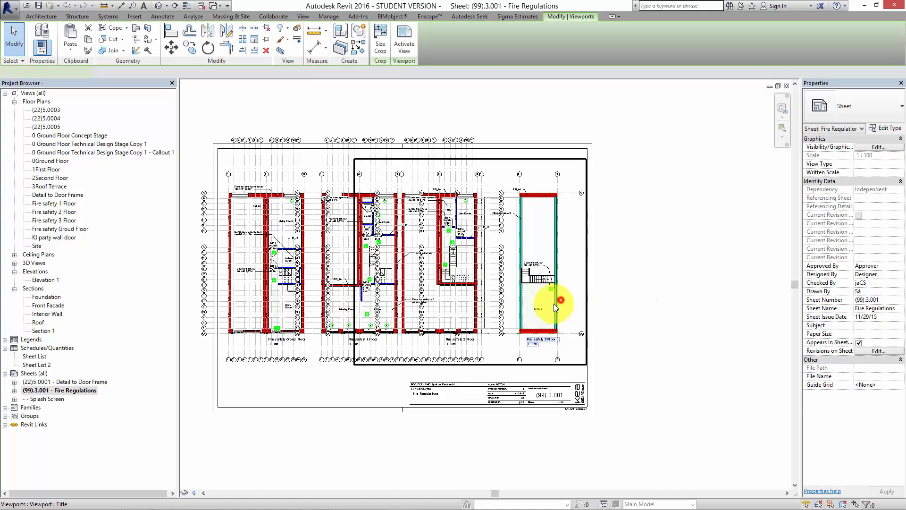
click(629, 313)
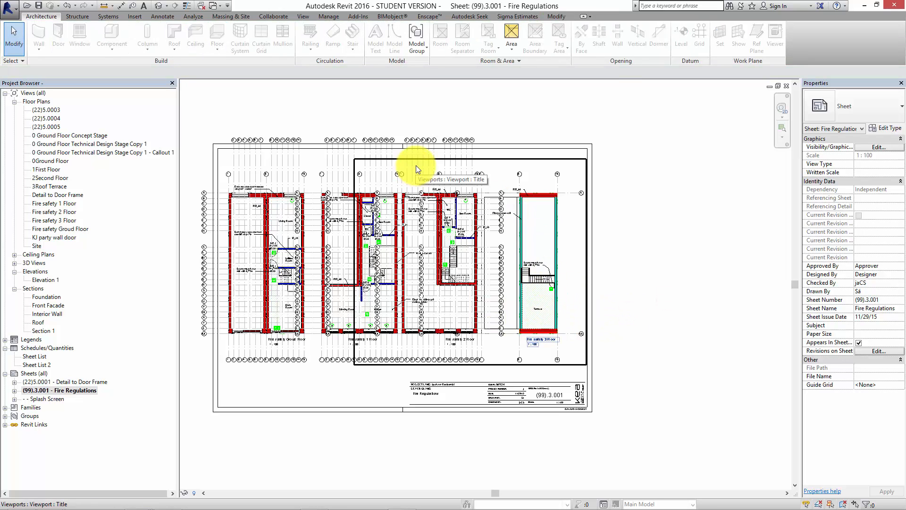
Reactivate the Fire safety 3 Floor viewport, make its crop region visible, and deactivate the view again.
double_click(504, 177)
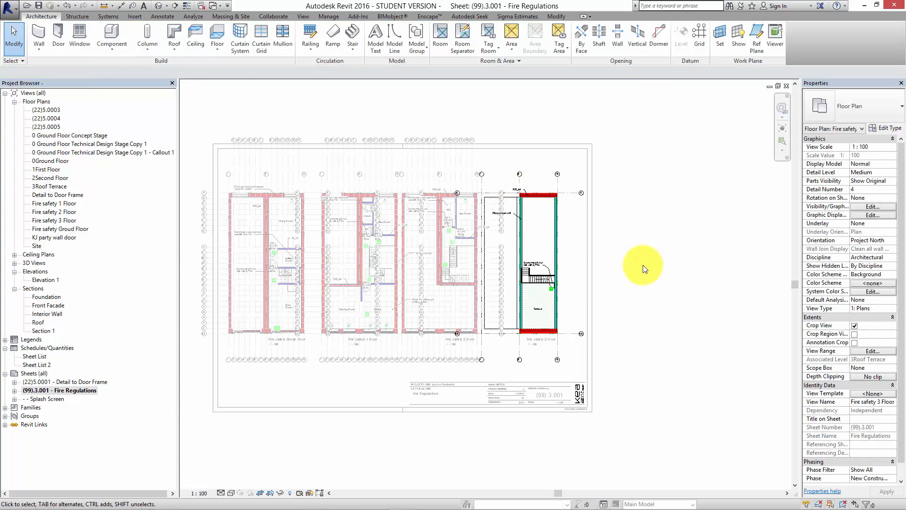
click(854, 334)
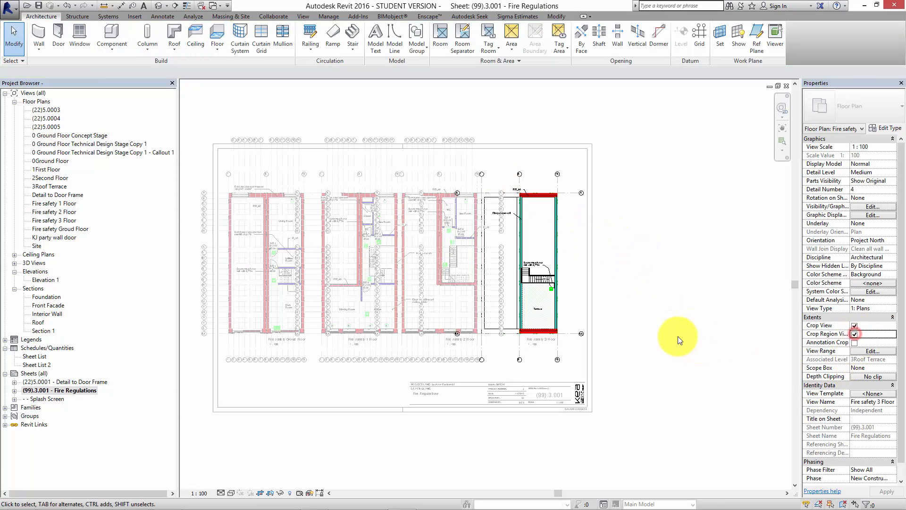
click(569, 299)
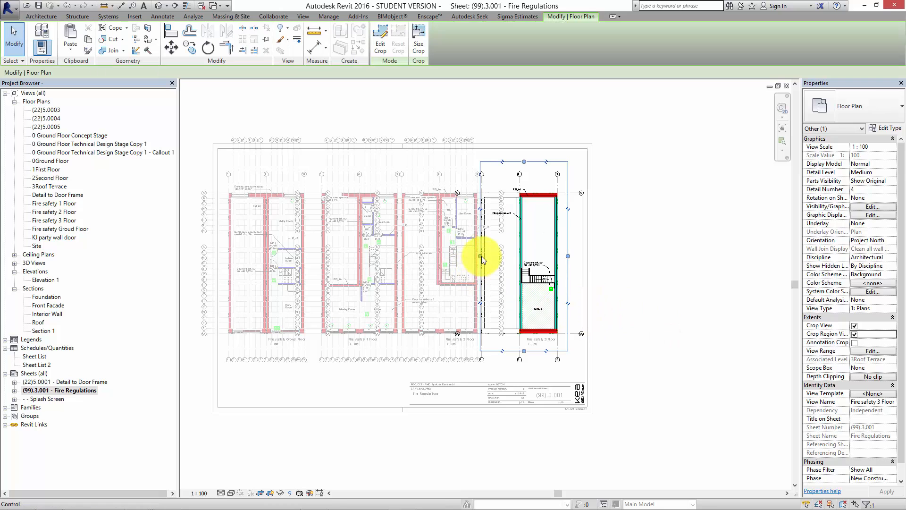
click(639, 293)
right_click(640, 292)
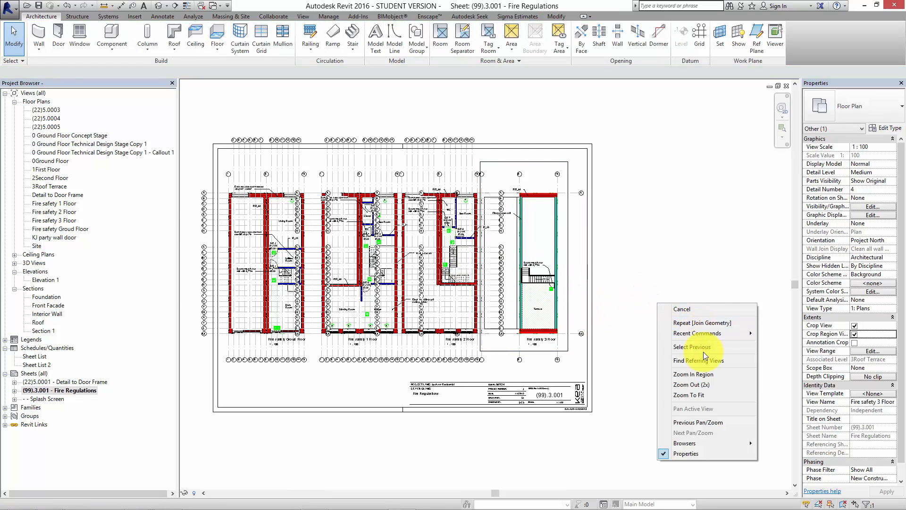
Activate the Fire safety 3 Floor viewport, turn off Crop Region Visible for it, and deactivate the view.
click(854, 334)
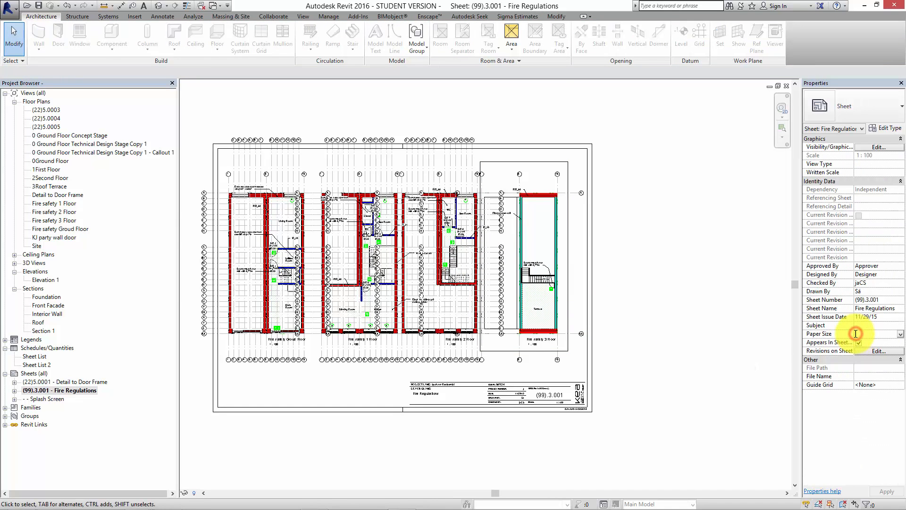
click(634, 299)
right_click(619, 301)
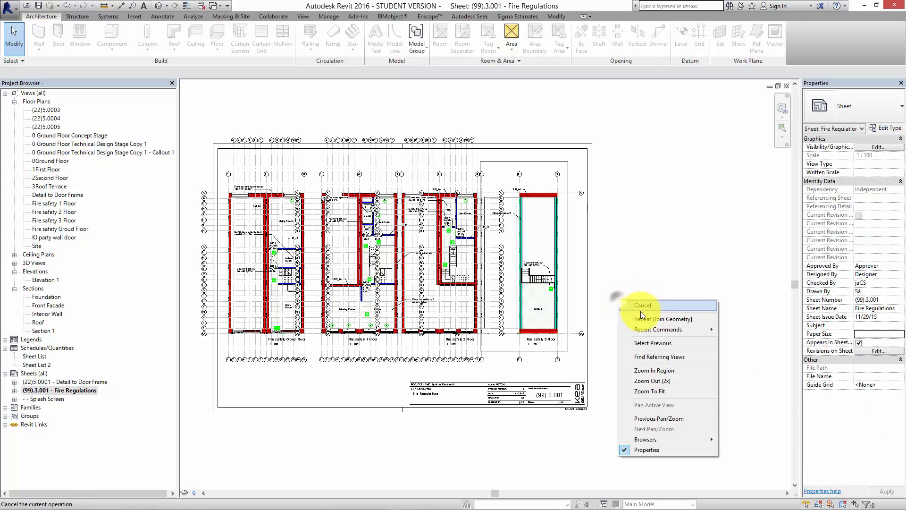
click(569, 277)
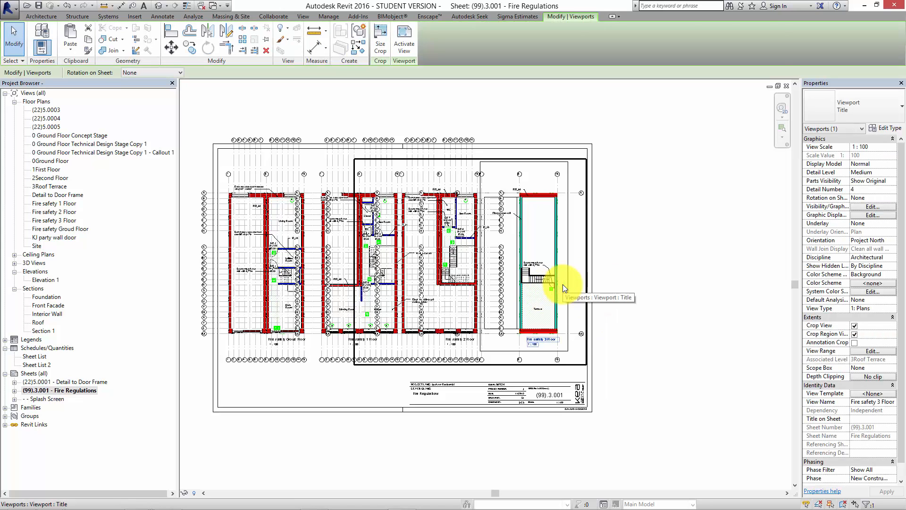
double_click(562, 285)
click(568, 284)
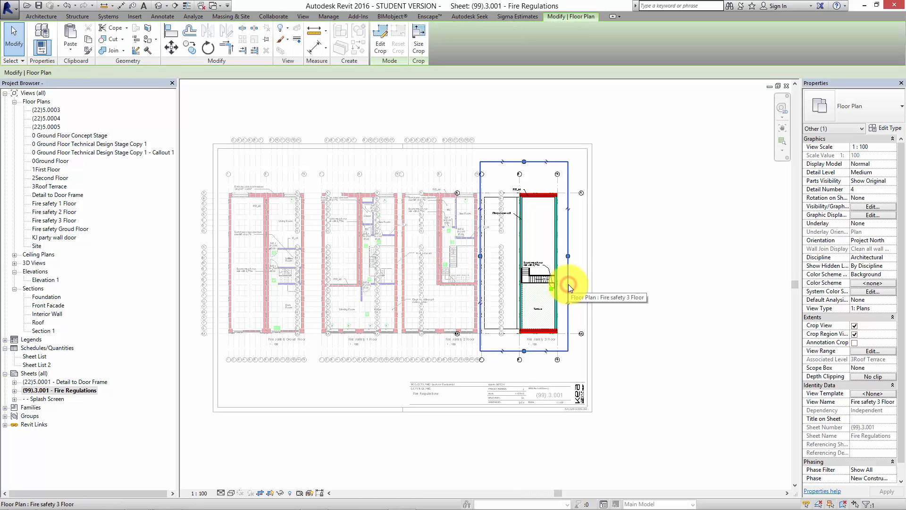
click(854, 334)
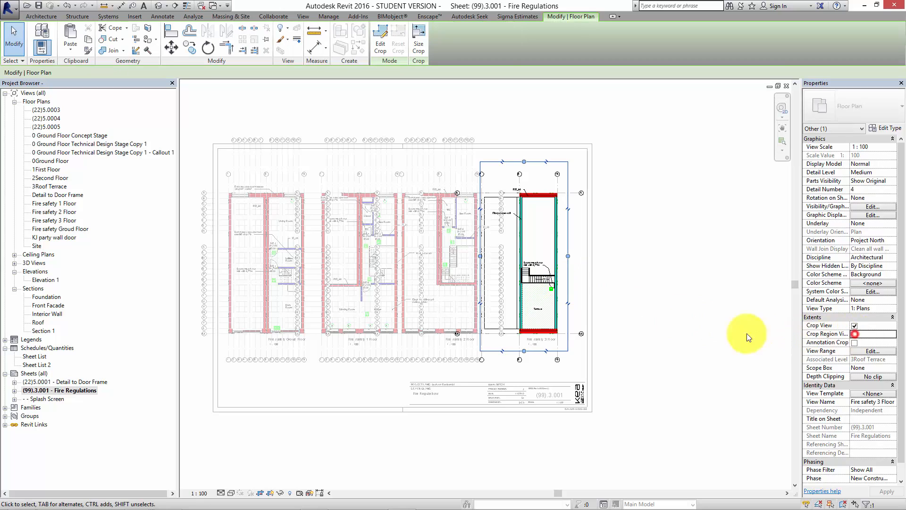
double_click(657, 349)
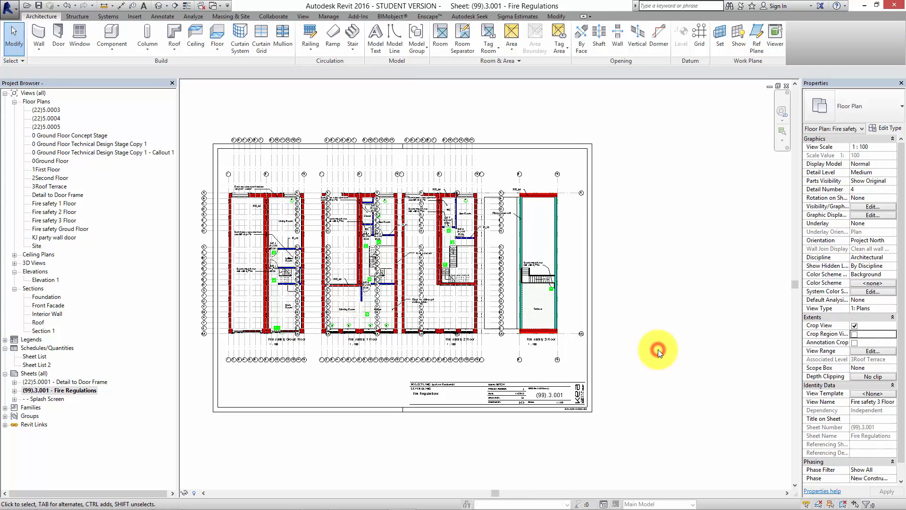
right_click(658, 349)
click(636, 352)
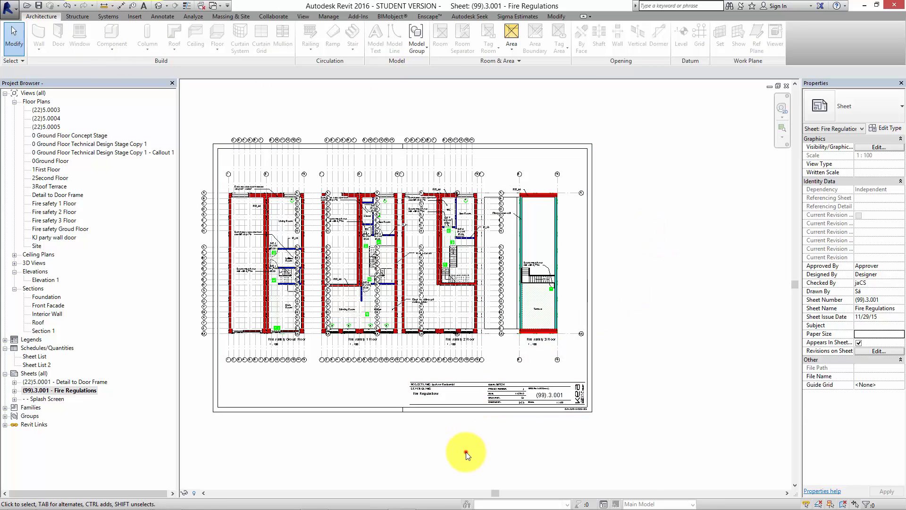
Create a new guide grid on the Fire Regulations sheet, keeping the default name Guide Grid 1.
middle_drag(466, 452, 584, 426)
scroll(569, 418, down, 1)
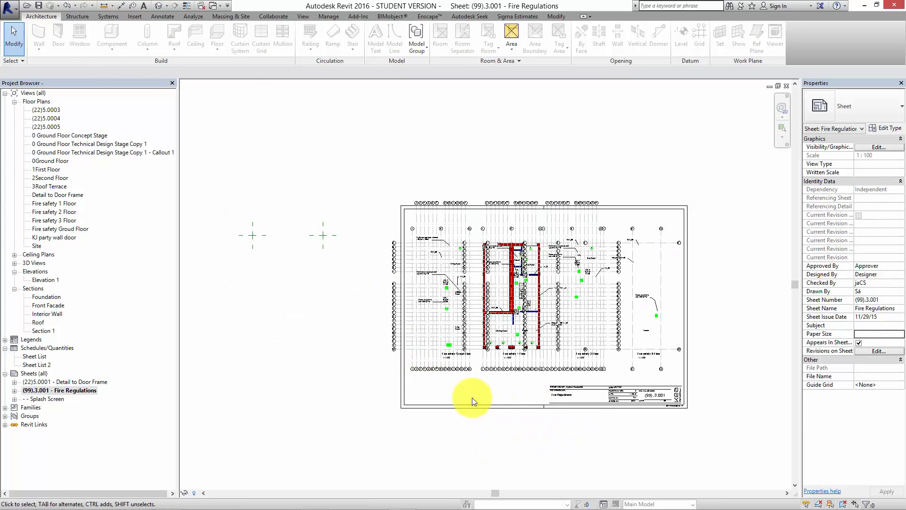
click(304, 16)
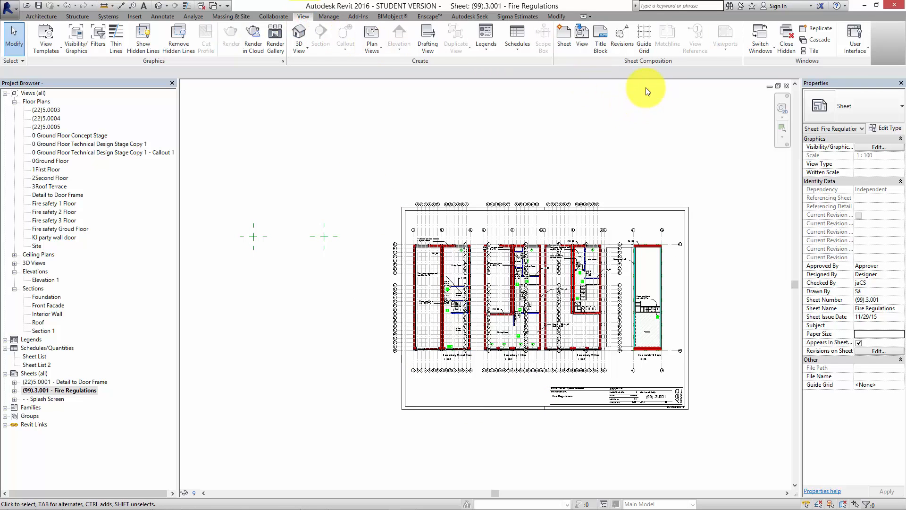
click(648, 40)
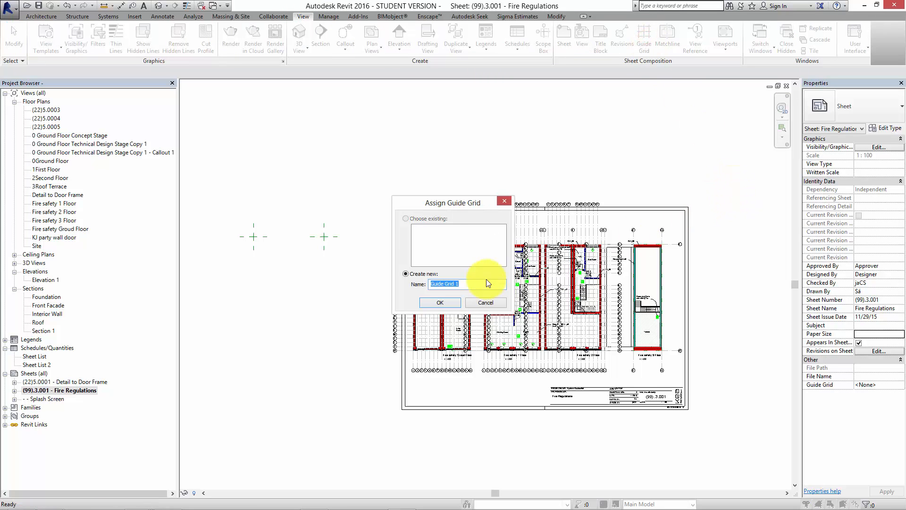
click(440, 303)
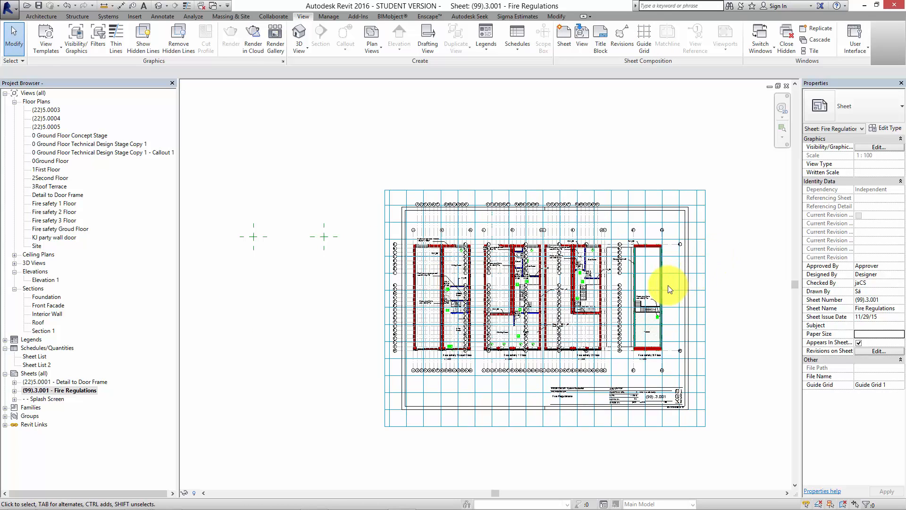
Select the guide grid by its outer edge and hide it in the Fire Regulations sheet view.
scroll(656, 267, up, 2)
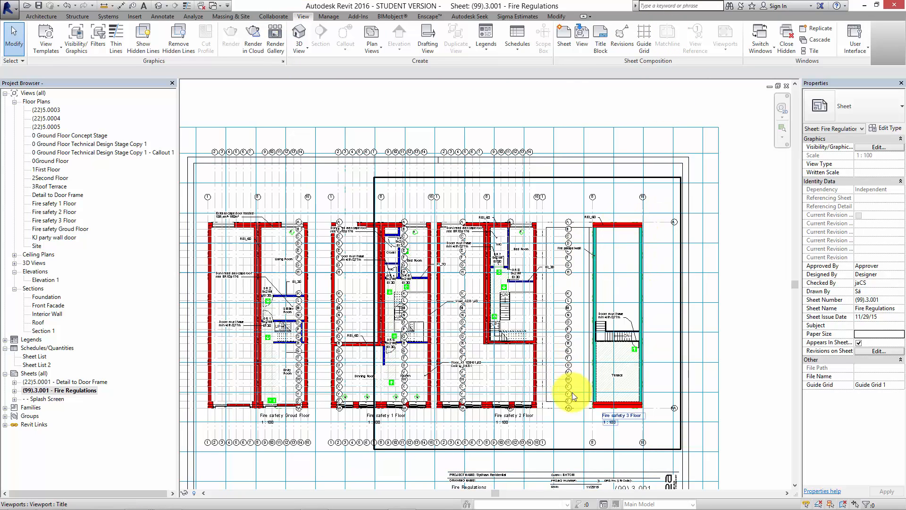
scroll(576, 395, down, 1)
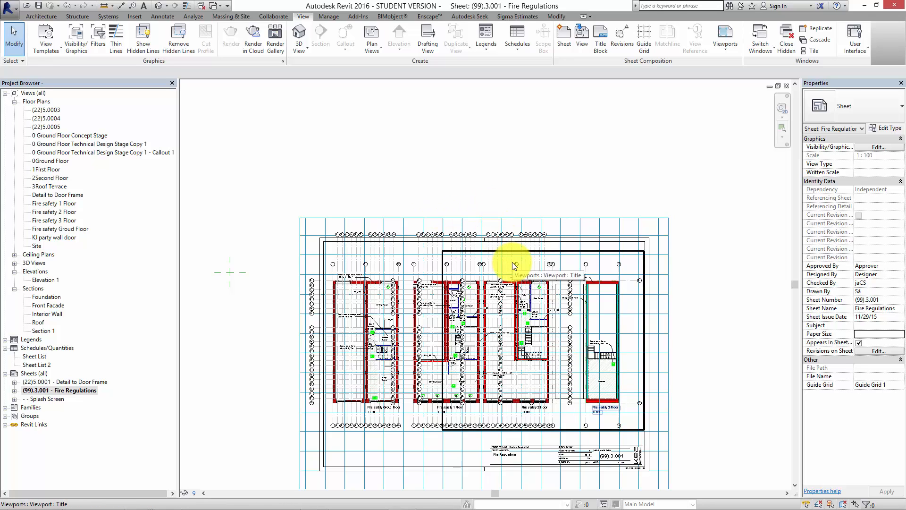
click(685, 180)
click(662, 217)
right_click(646, 218)
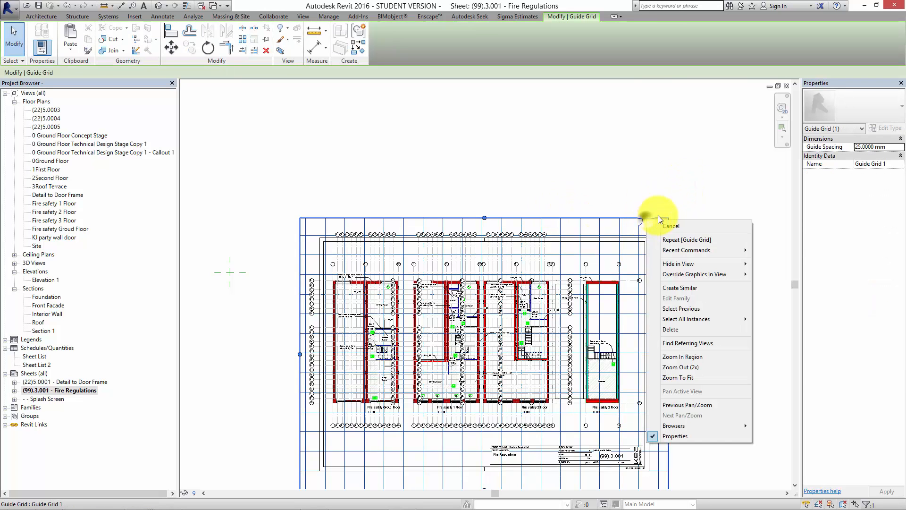
mouse_move(689, 266)
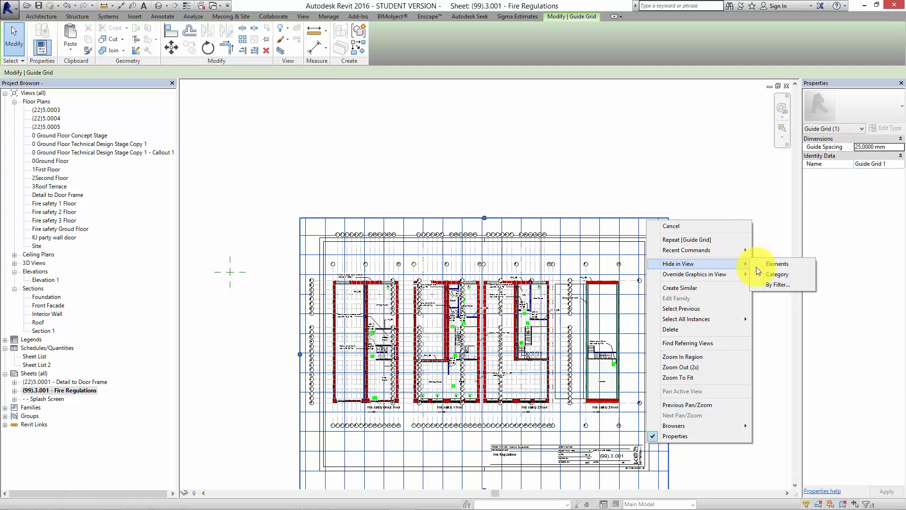
click(757, 268)
click(749, 234)
middle_drag(697, 295, 695, 264)
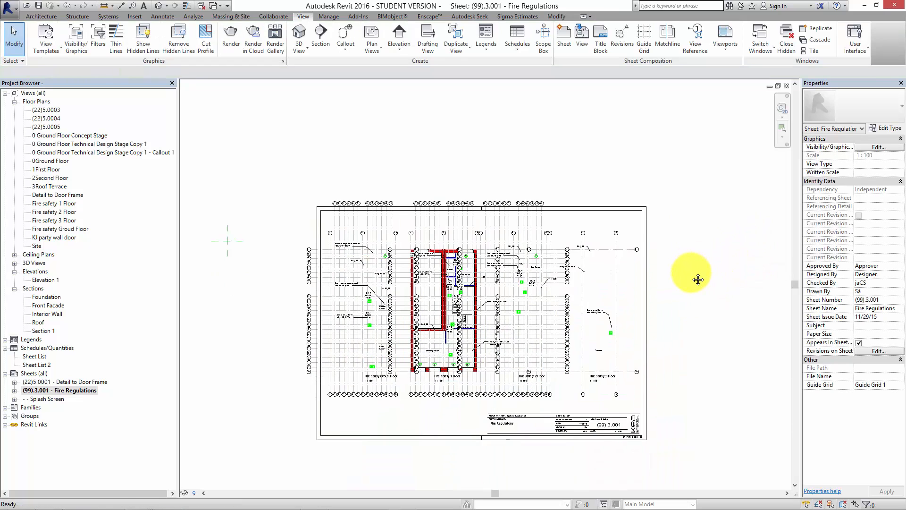
scroll(691, 272, down, 1)
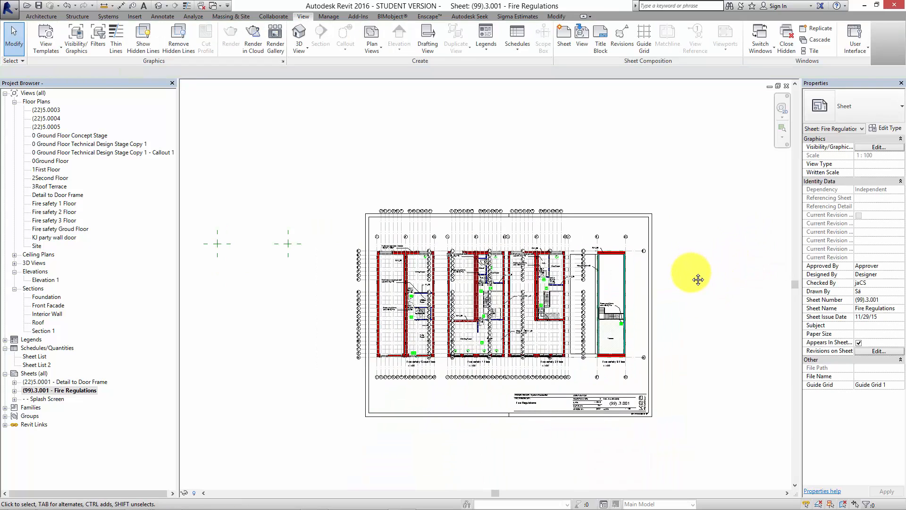